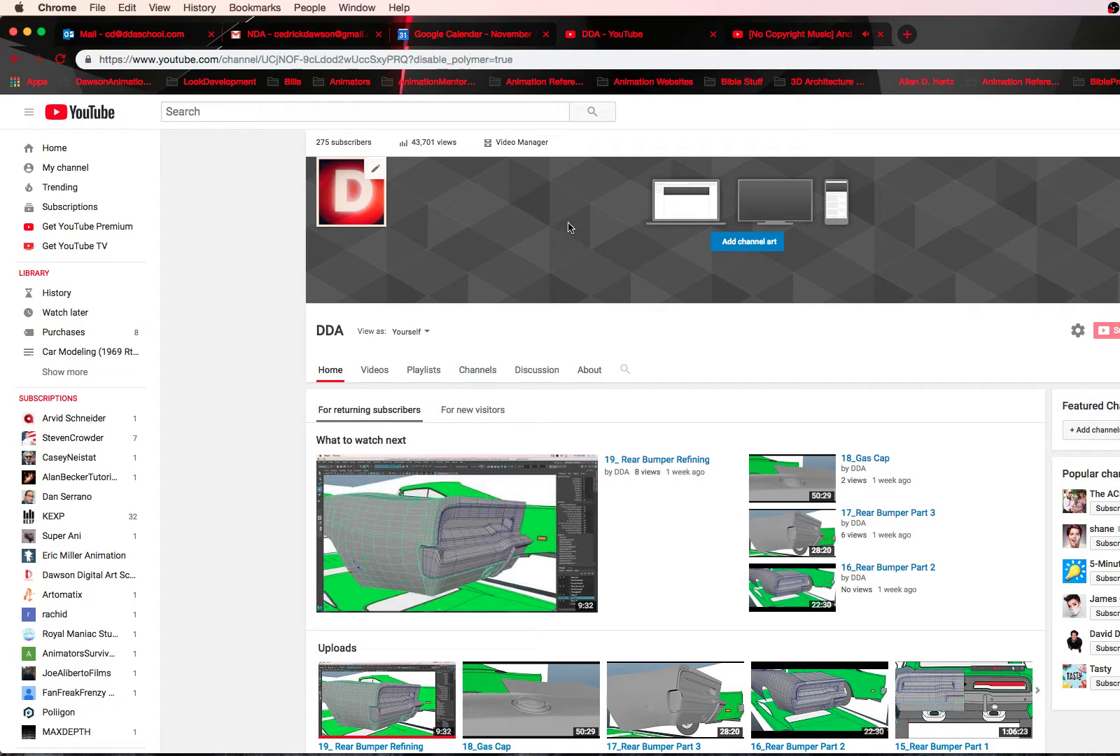
pyautogui.scroll(-3, 704, 309)
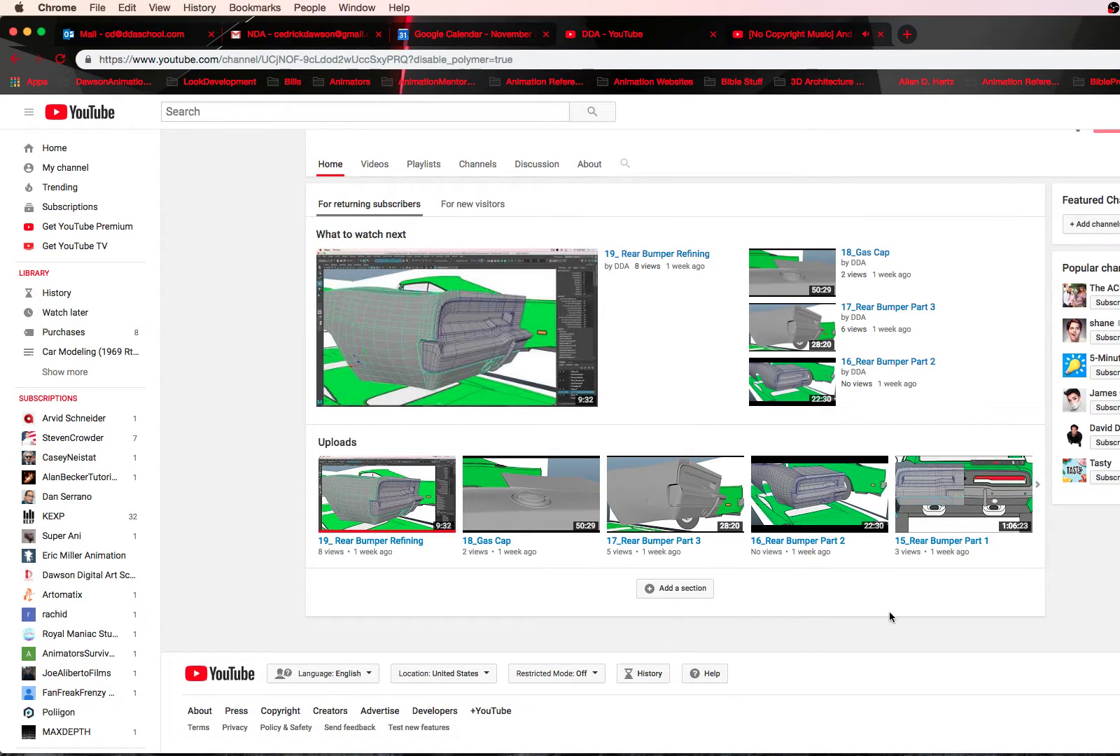
pyautogui.scroll(3, 890, 616)
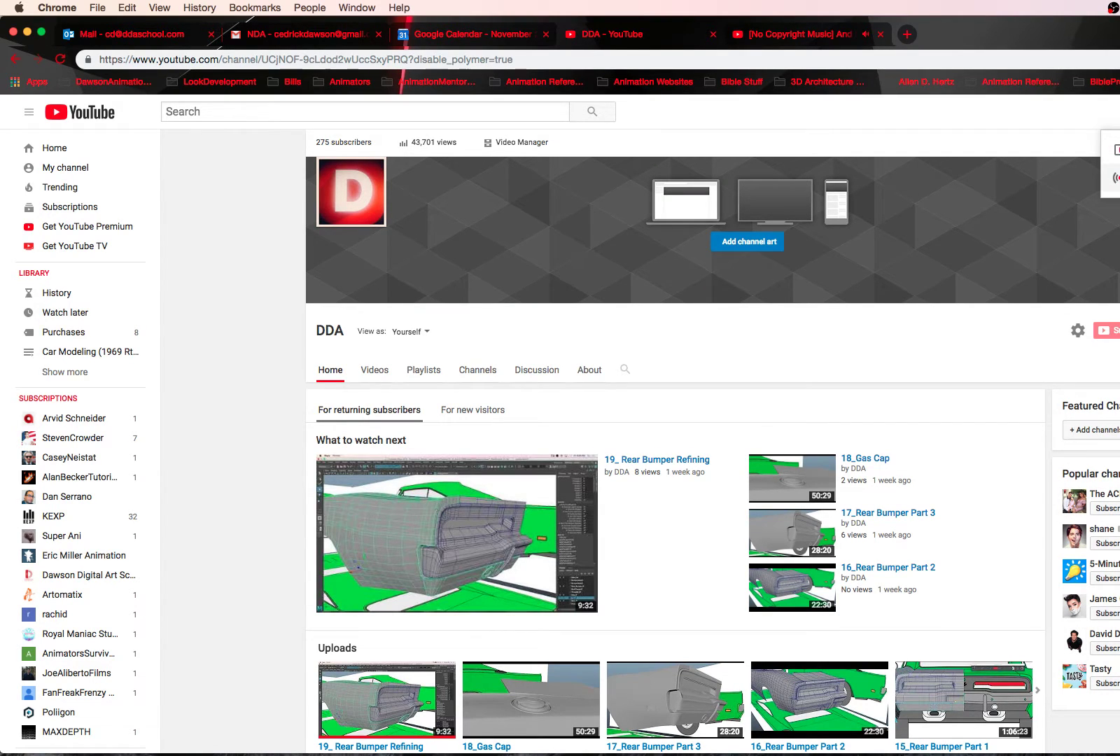
pyautogui.click(1115, 177)
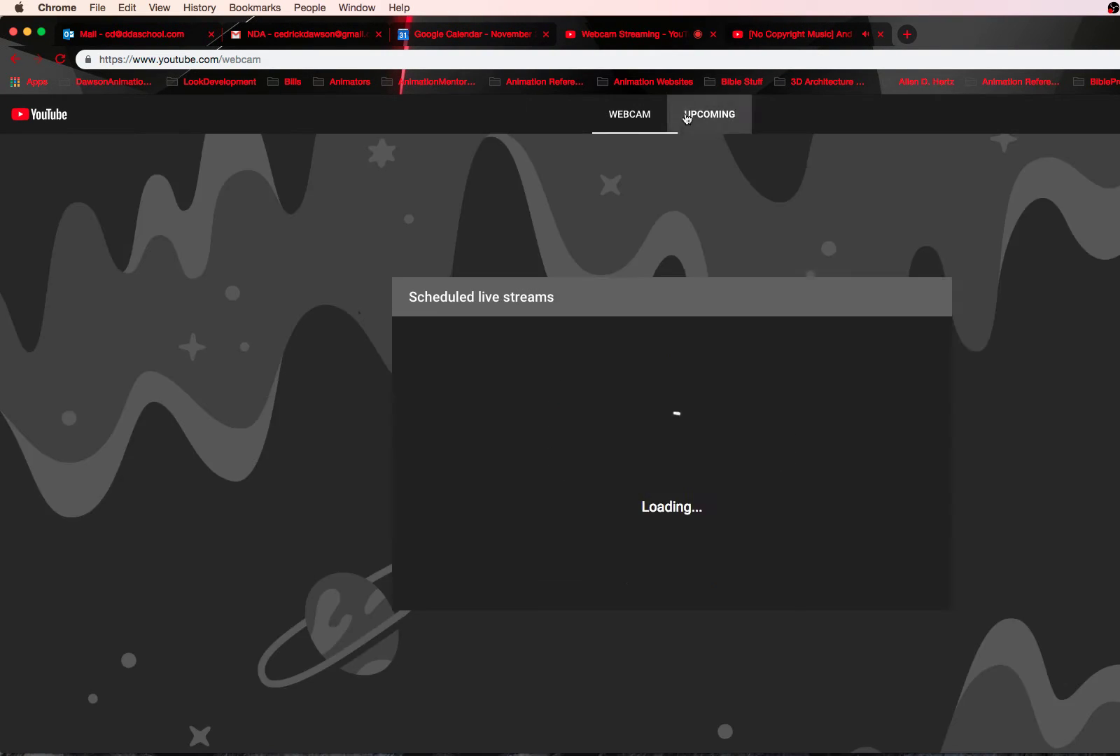
pyautogui.click(704, 115)
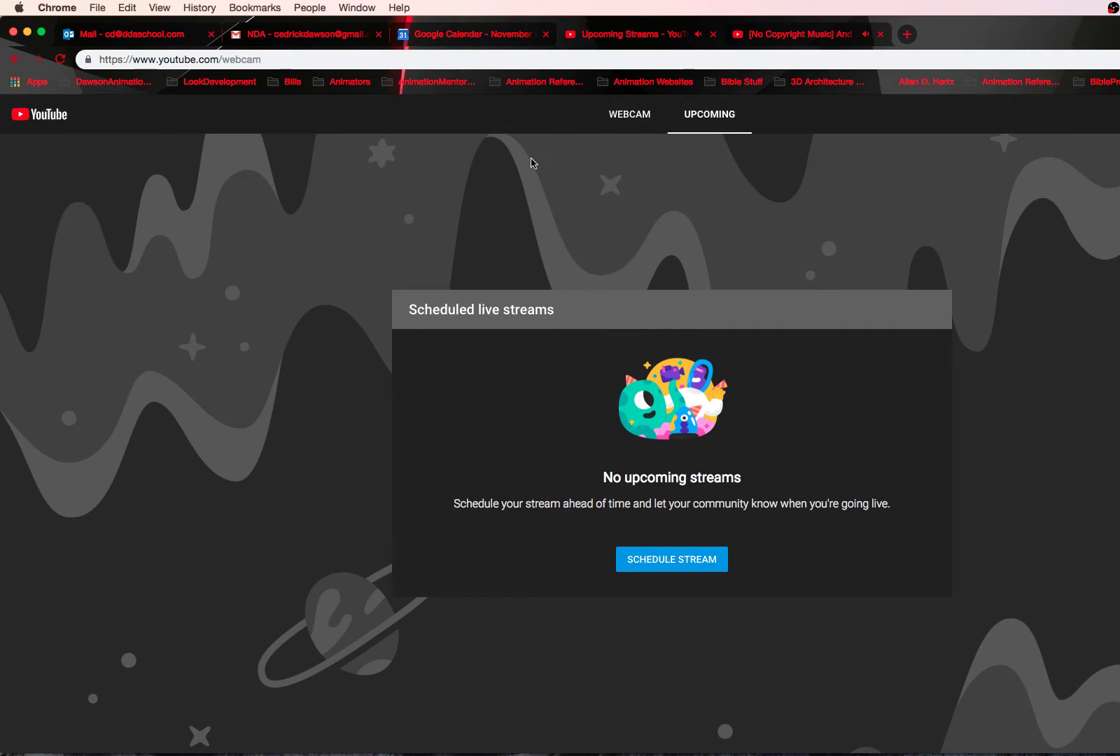
pyautogui.click(15, 60)
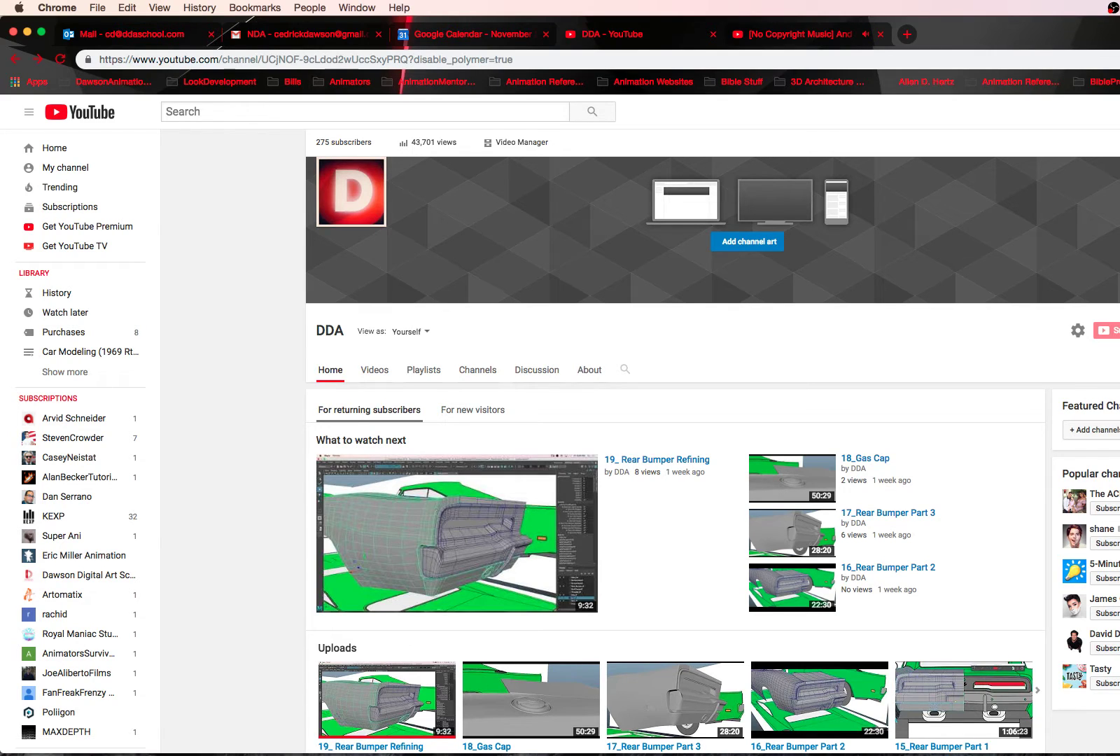
# - Open the channel's YouTube Studio dashboard and check the running live stream in OBS
pyautogui.click(1119, 192)
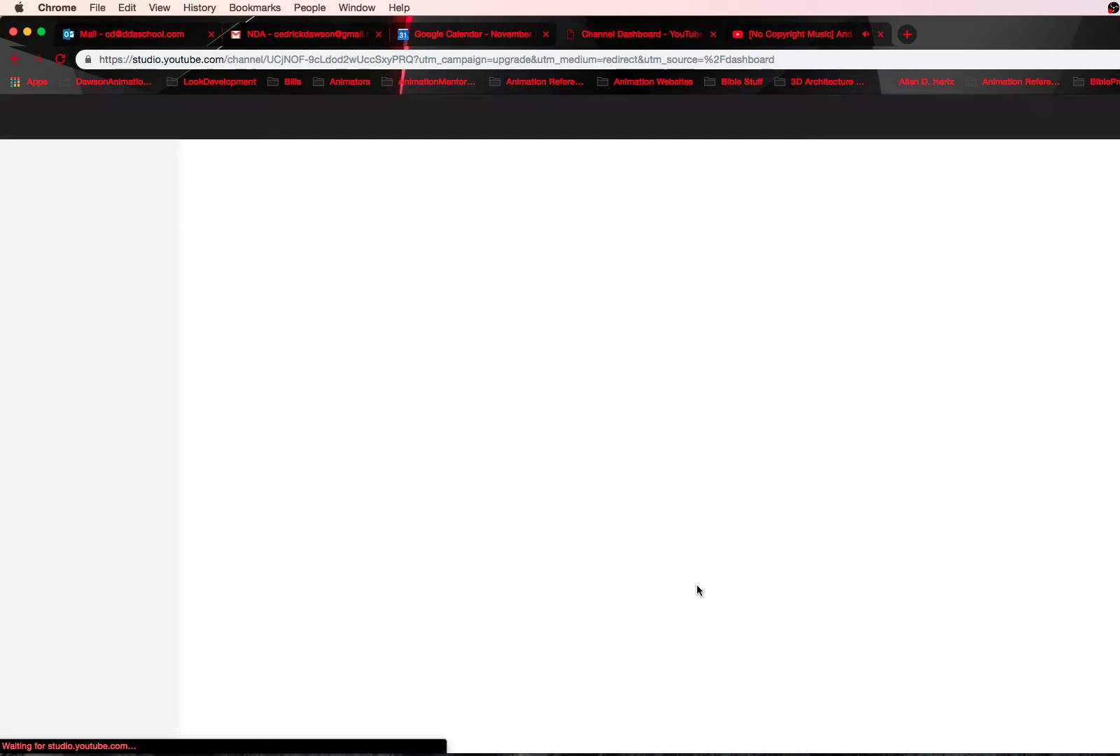
pyautogui.moveTo(662, 739)
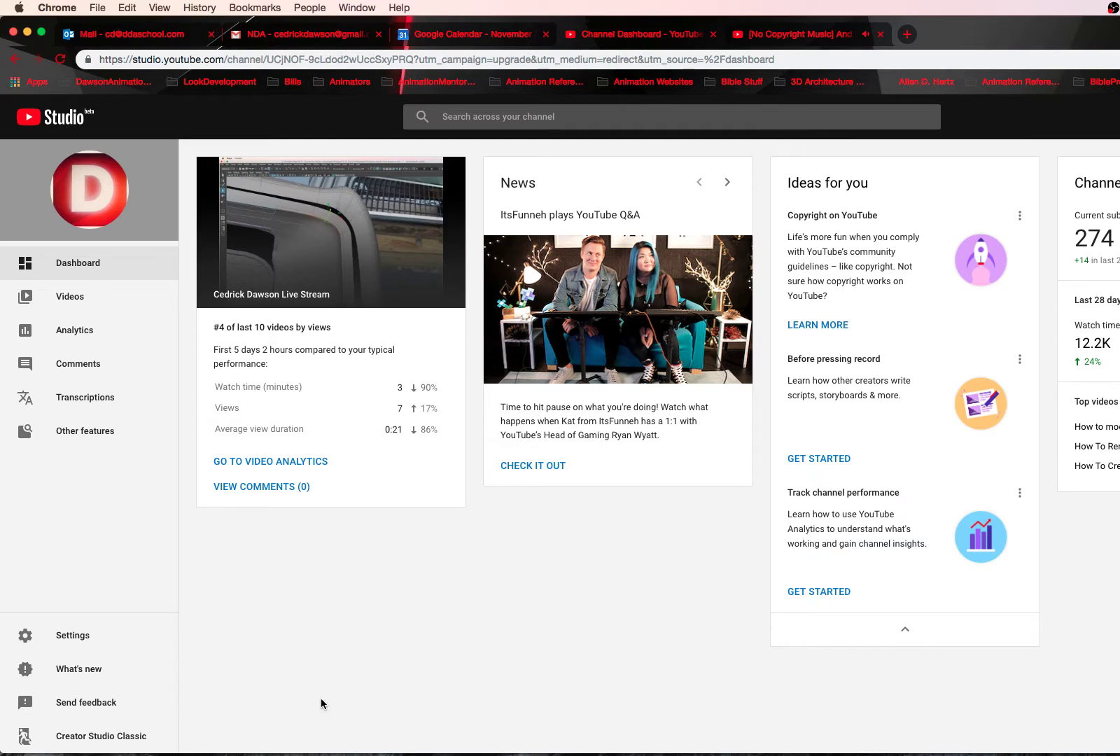
pyautogui.moveTo(333, 740)
pyautogui.moveTo(239, 740)
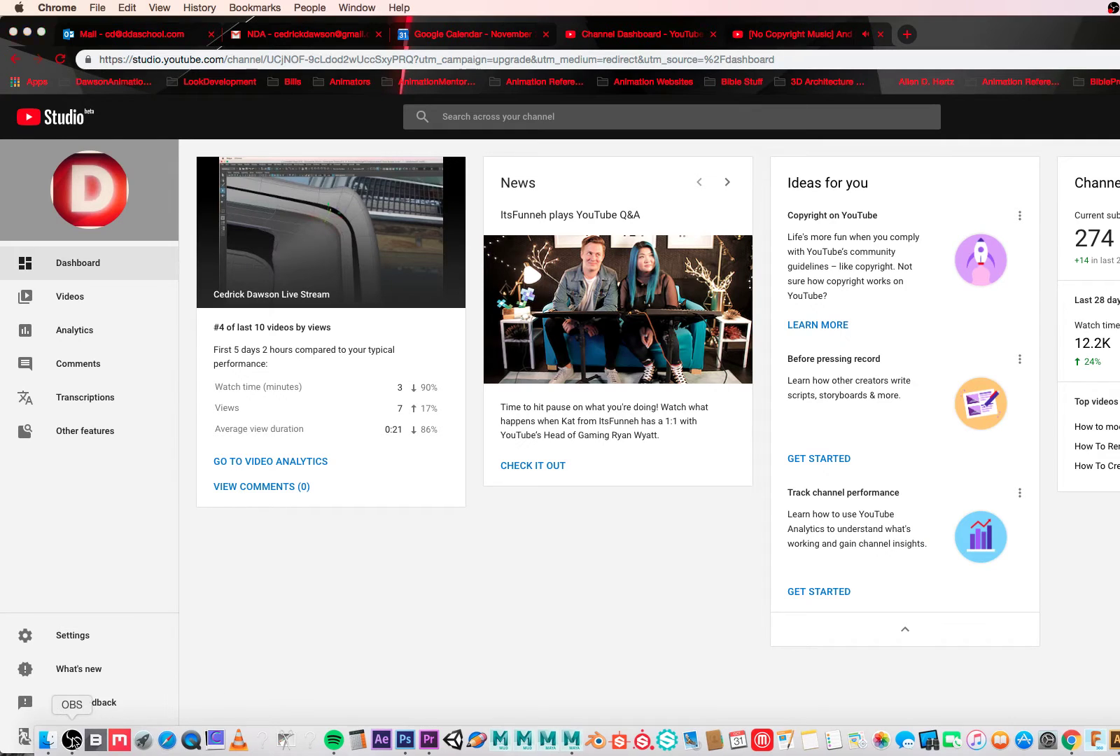
pyautogui.click(72, 740)
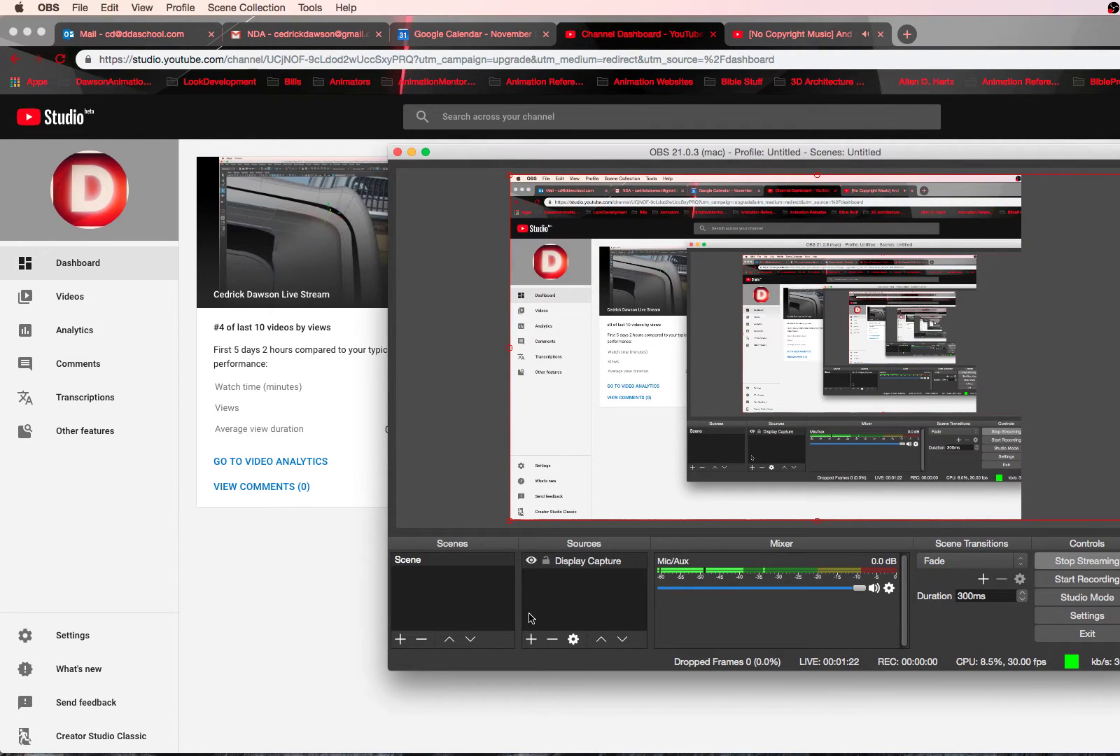
pyautogui.click(412, 152)
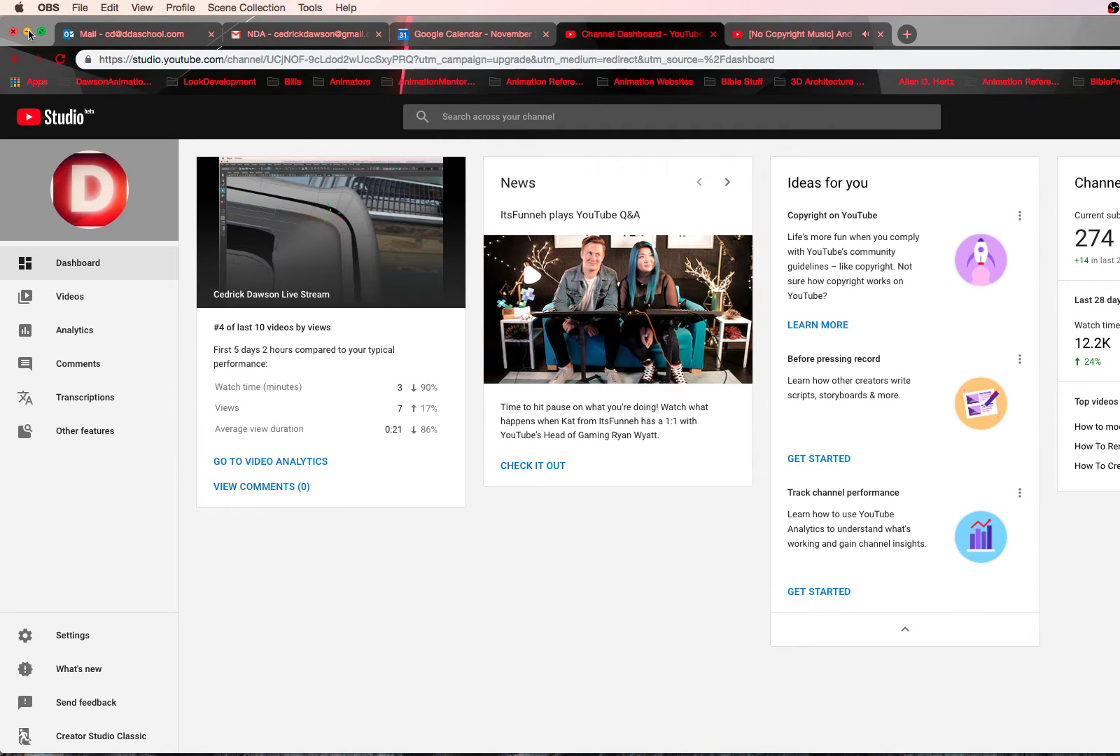
# - Open the details of the stream that is live now from the channel's live videos
pyautogui.click(72, 298)
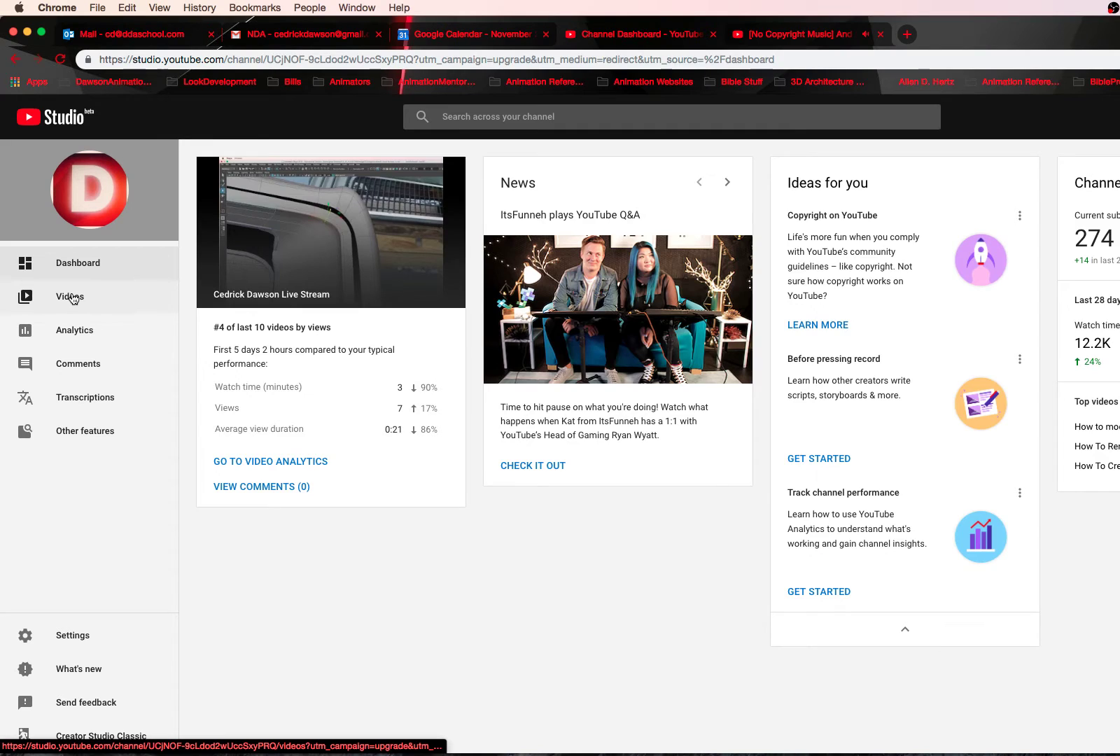
pyautogui.click(72, 298)
pyautogui.moveTo(451, 743)
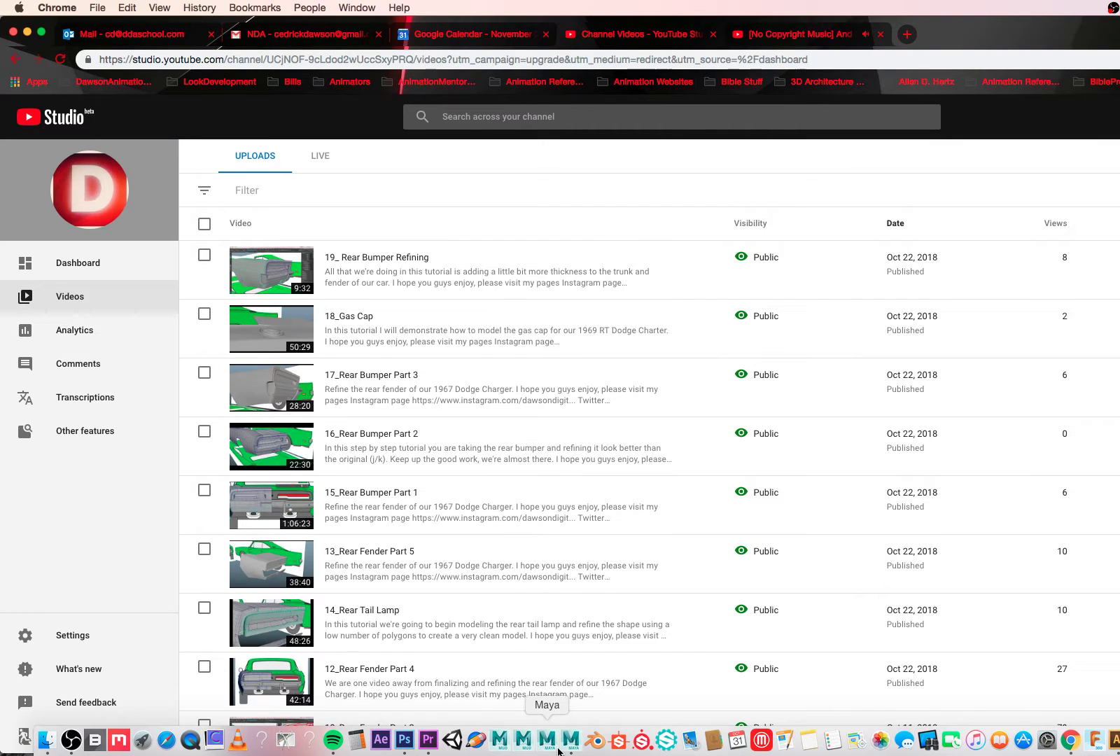
pyautogui.click(313, 161)
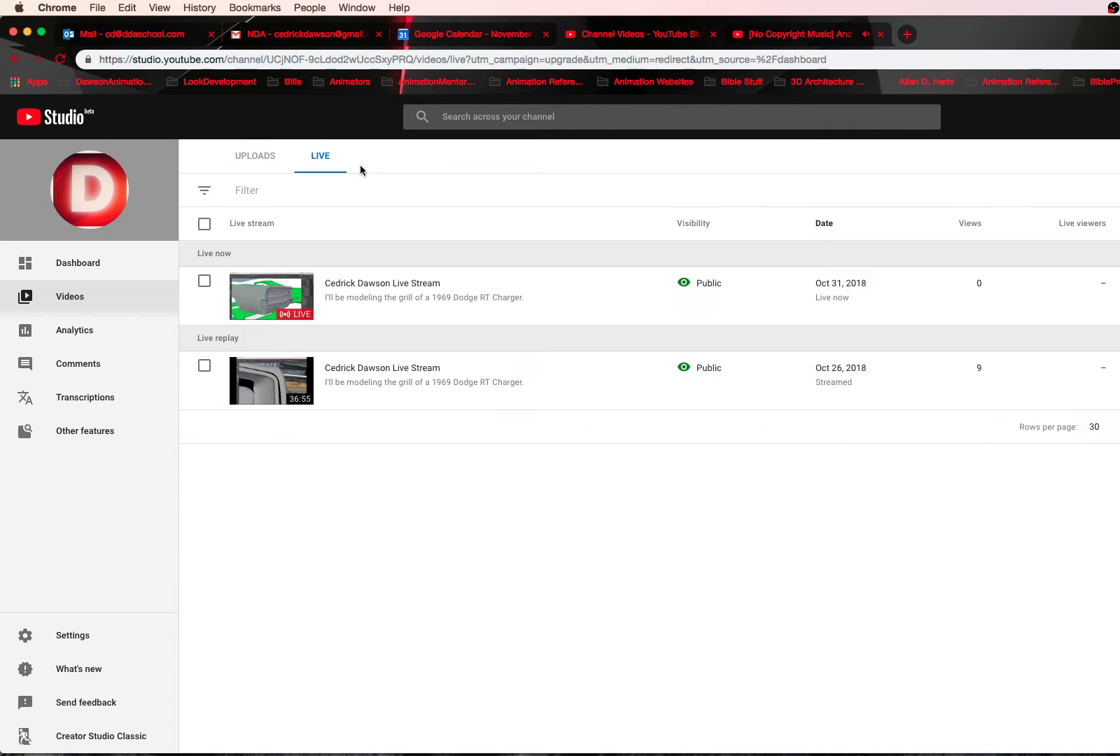
pyautogui.click(351, 288)
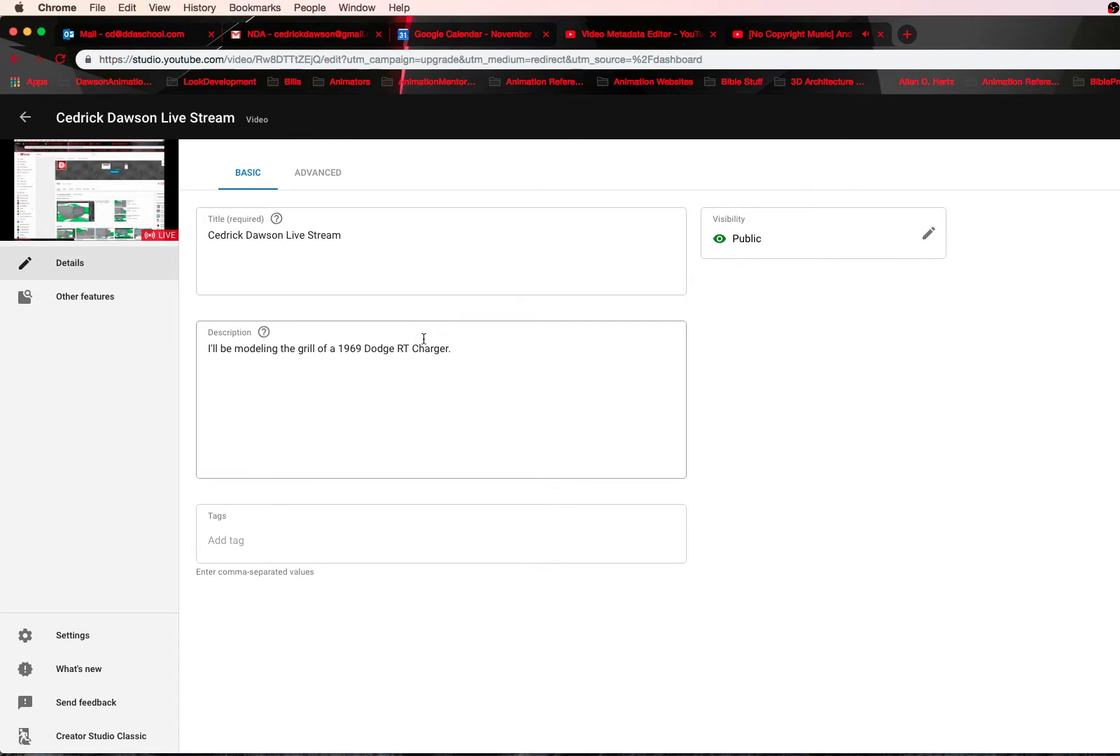
# - Change the stream description to "I'll be modeling a 1969 Dodge RT Charger."
pyautogui.moveTo(457, 351)
pyautogui.mouseDown()
pyautogui.moveTo(327, 350)
pyautogui.moveTo(453, 350)
pyautogui.mouseUp()
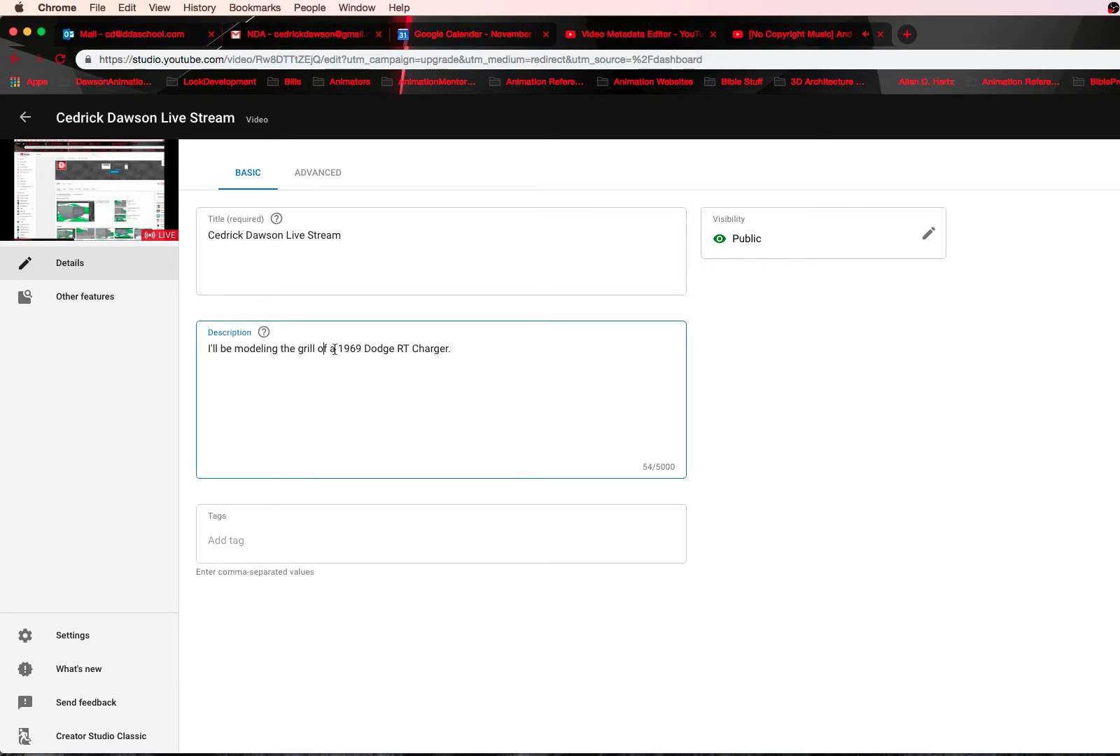
pyautogui.moveTo(339, 348); pyautogui.dragTo(286, 351)
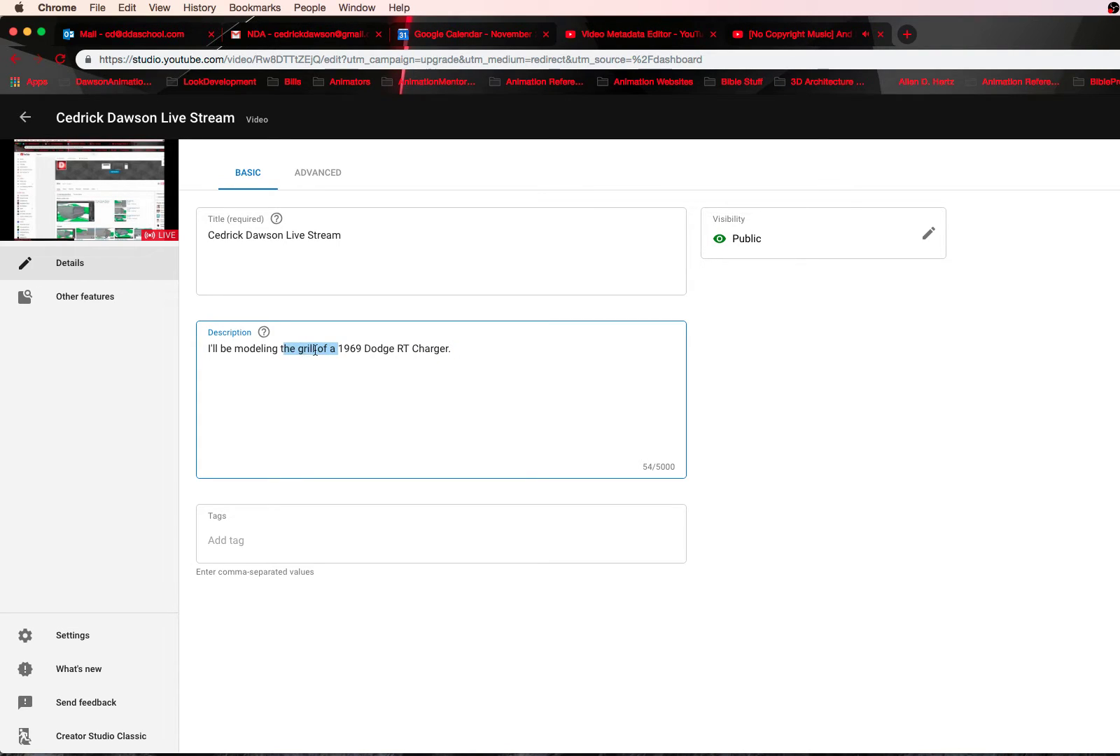
pyautogui.press('BackSpace')
pyautogui.press('BackSpace')
pyautogui.write('a')
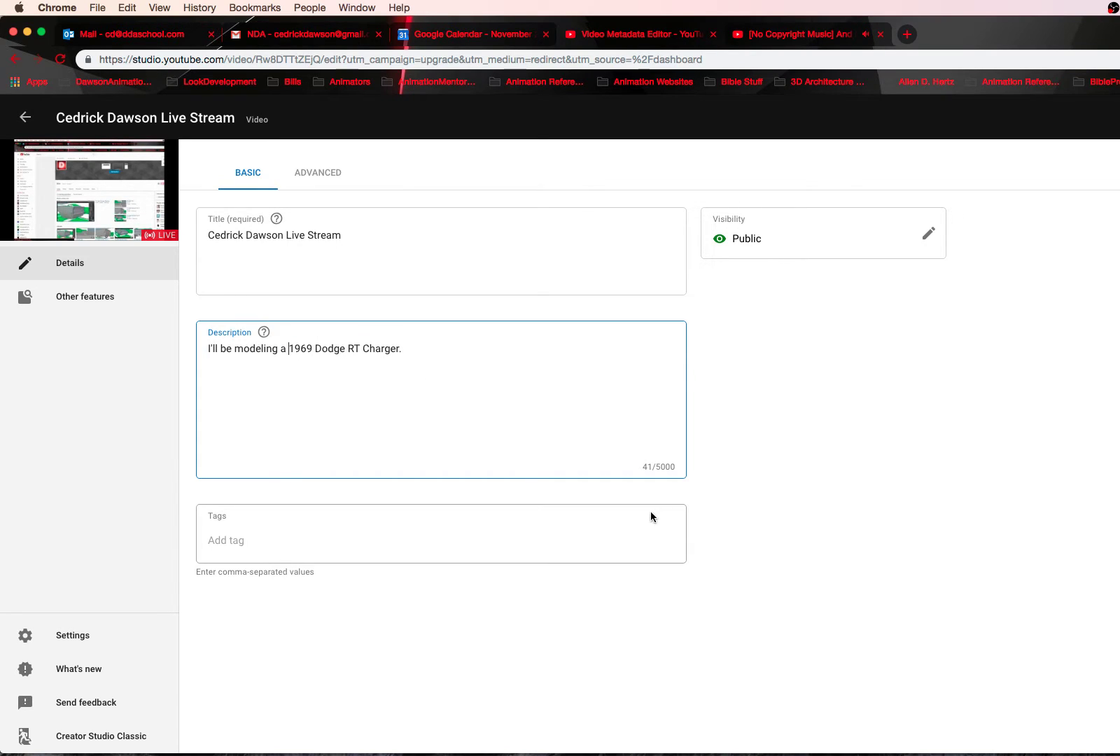
# - Add the tags "animaiton", "maya 2018", "1969 dodge charger" and "modeling" to the live stream
pyautogui.click(481, 530)
pyautogui.write('animaiton')
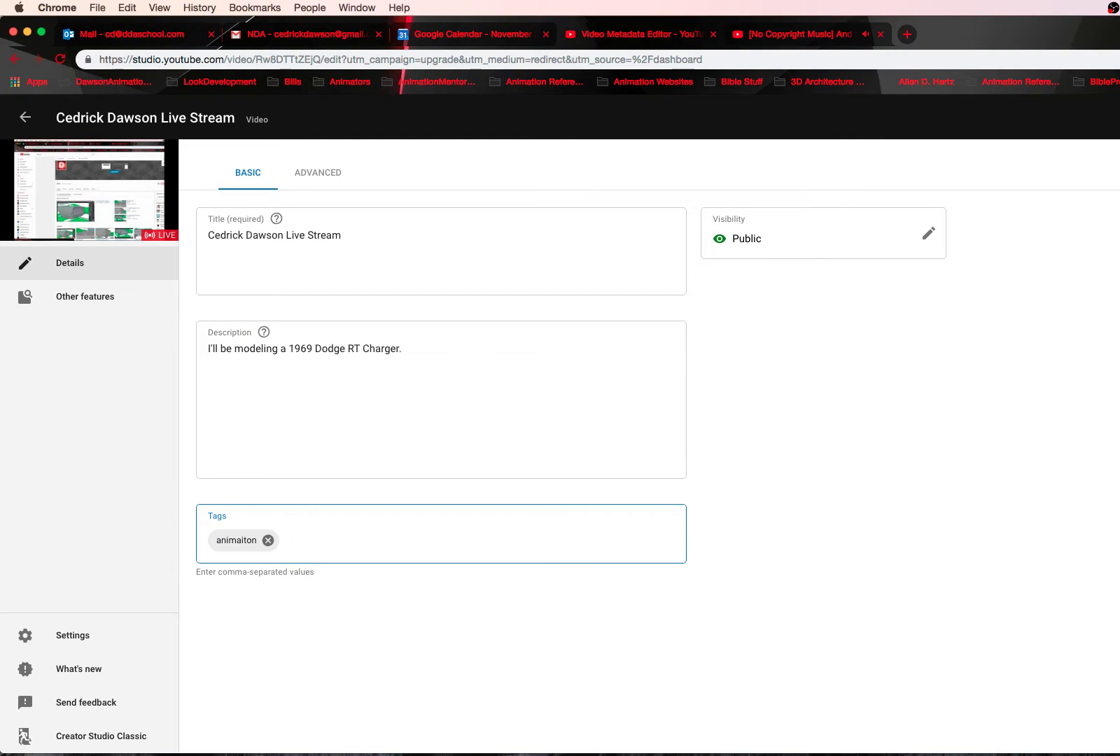
pyautogui.write(', maya 2018, ')
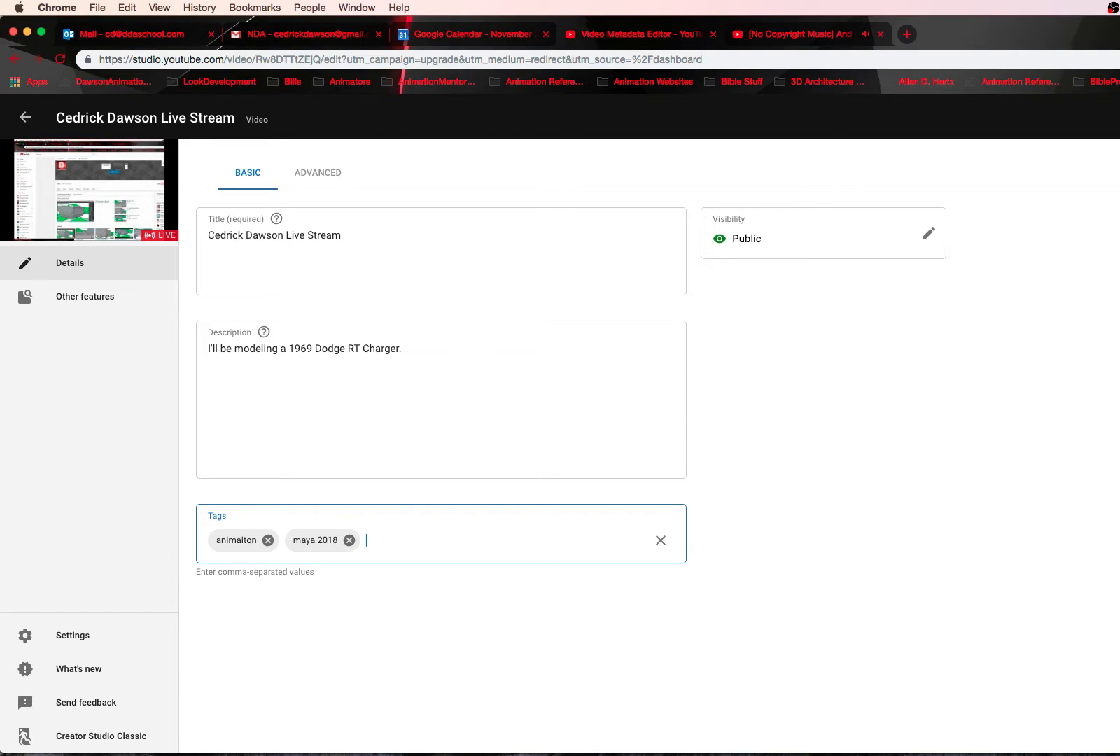
pyautogui.write('1969 charger')
pyautogui.press('BackSpace')
pyautogui.press('BackSpace')
pyautogui.write('dodge charger')
pyautogui.press('Return')
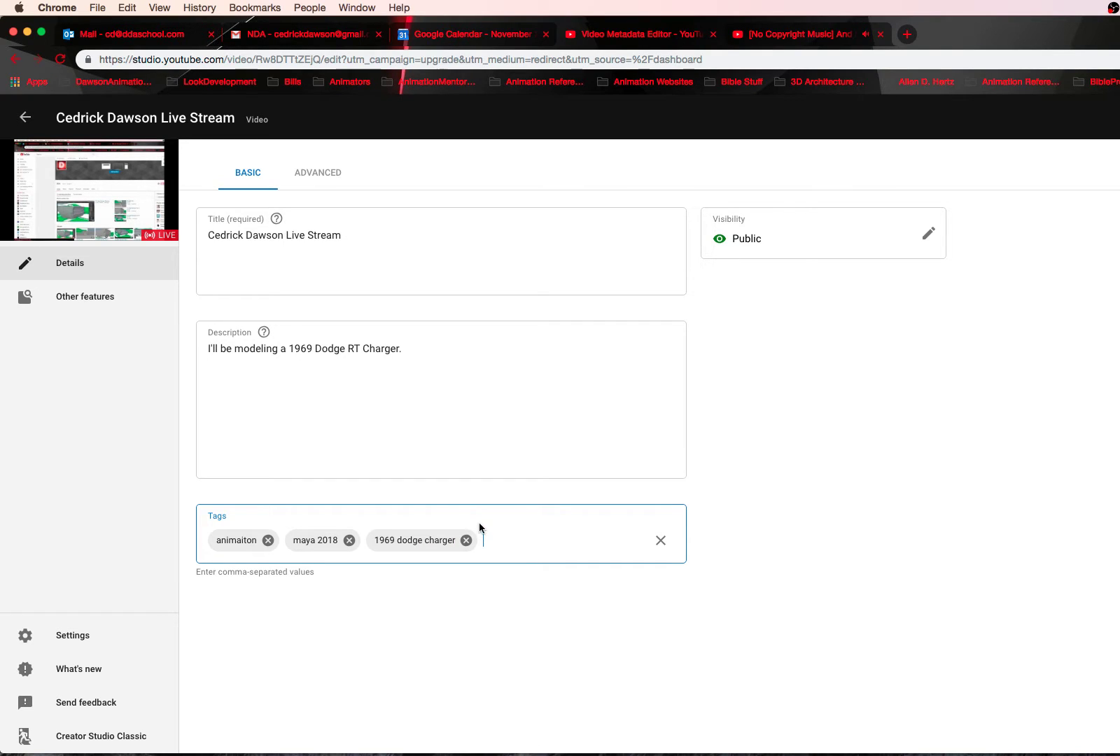
pyautogui.write('modeling')
pyautogui.press('Return')
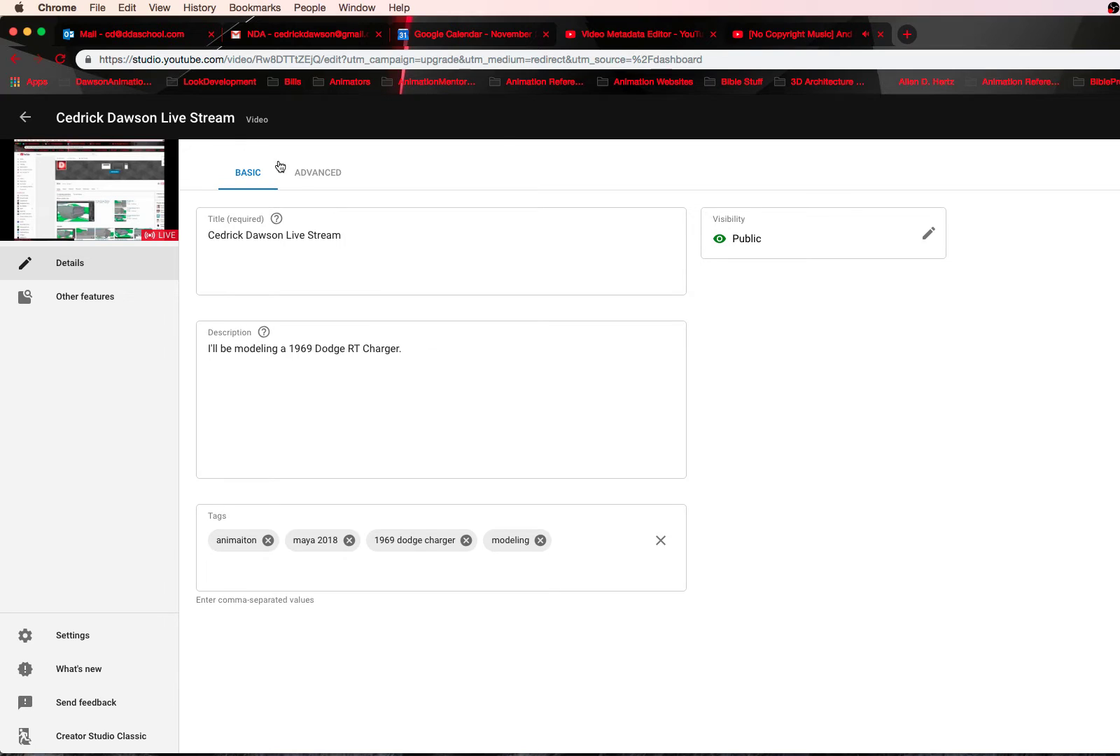
# - Minimize the browser, dismiss Illustrator's file-opening dialog and switch to the Maya scene 10_TopOfCar_05.mb
pyautogui.click(26, 33)
pyautogui.click(629, 122)
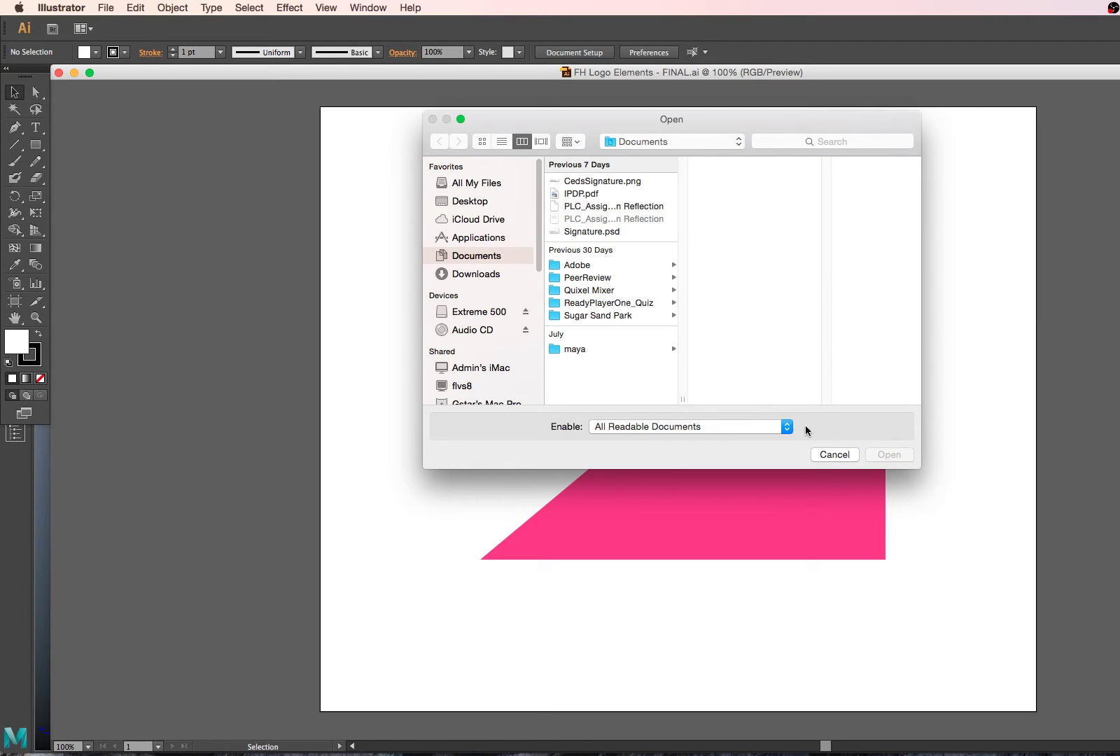
pyautogui.click(831, 456)
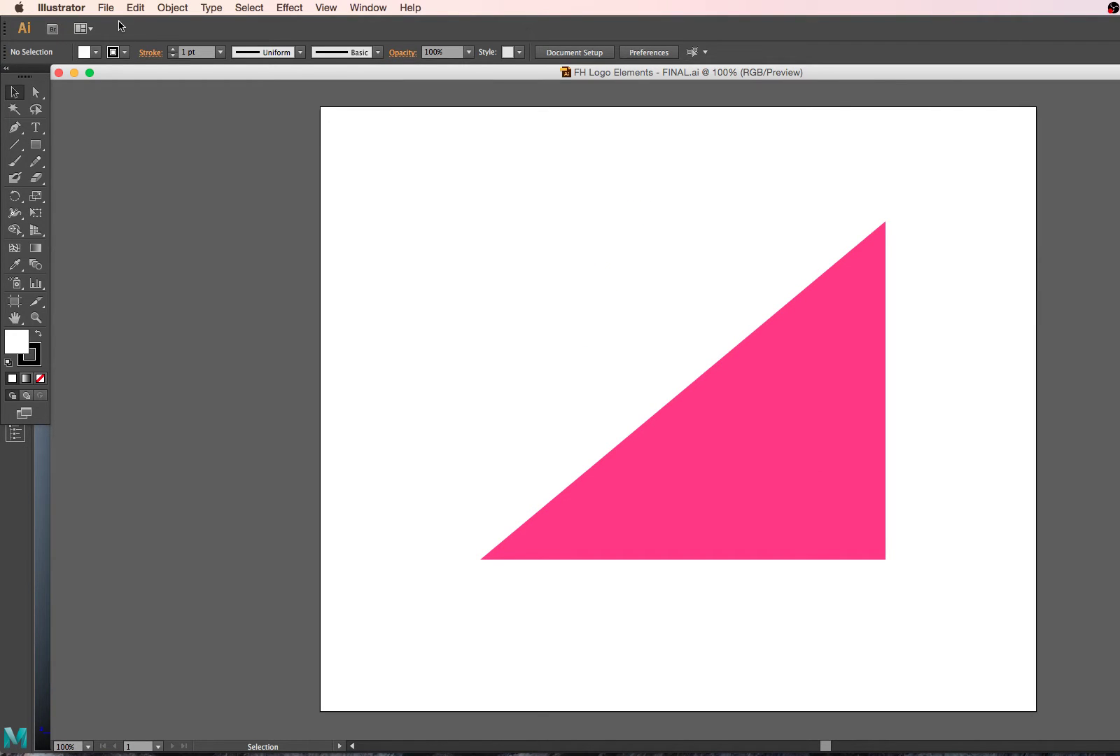
pyautogui.click(62, 8)
pyautogui.click(62, 8)
pyautogui.moveTo(63, 749)
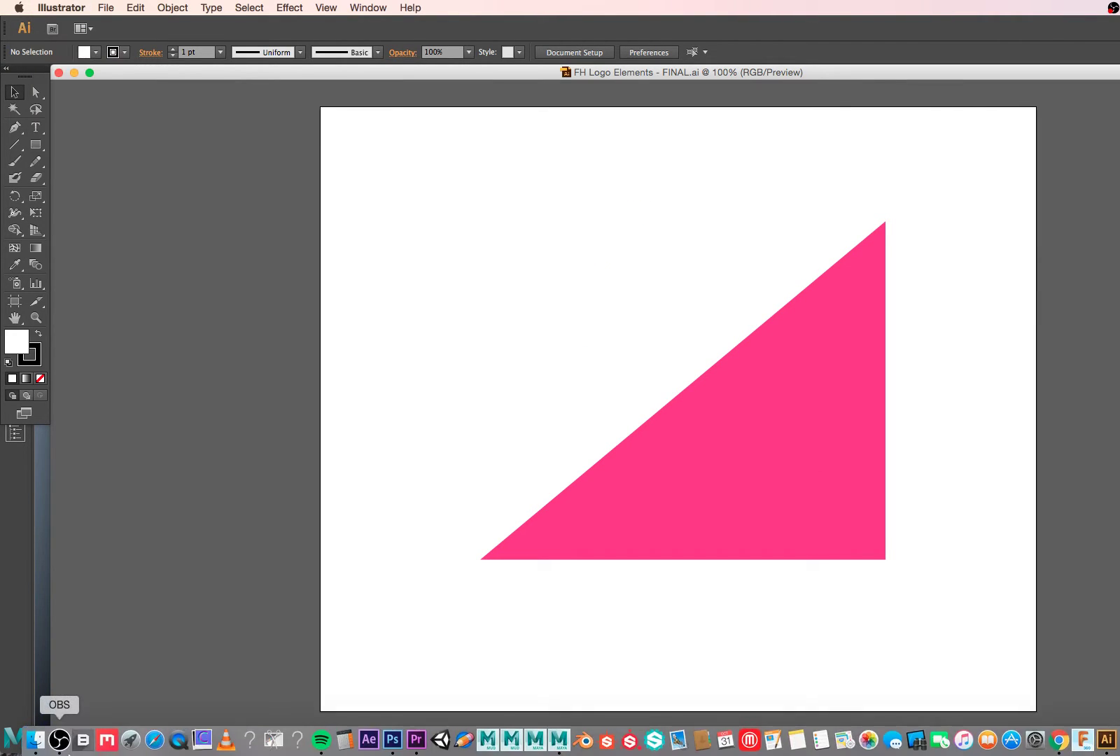
pyautogui.click(547, 739)
pyautogui.click(474, 485)
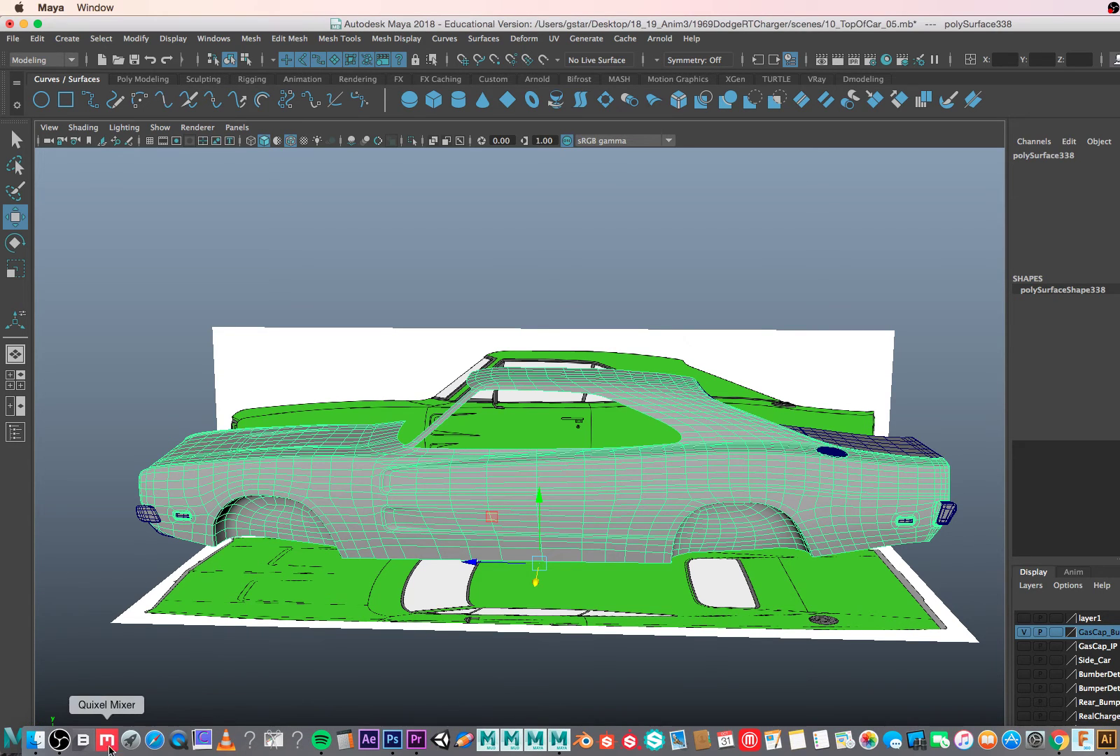
# - Start a new QuickTime Player screen recording that covers the whole screen
pyautogui.click(179, 740)
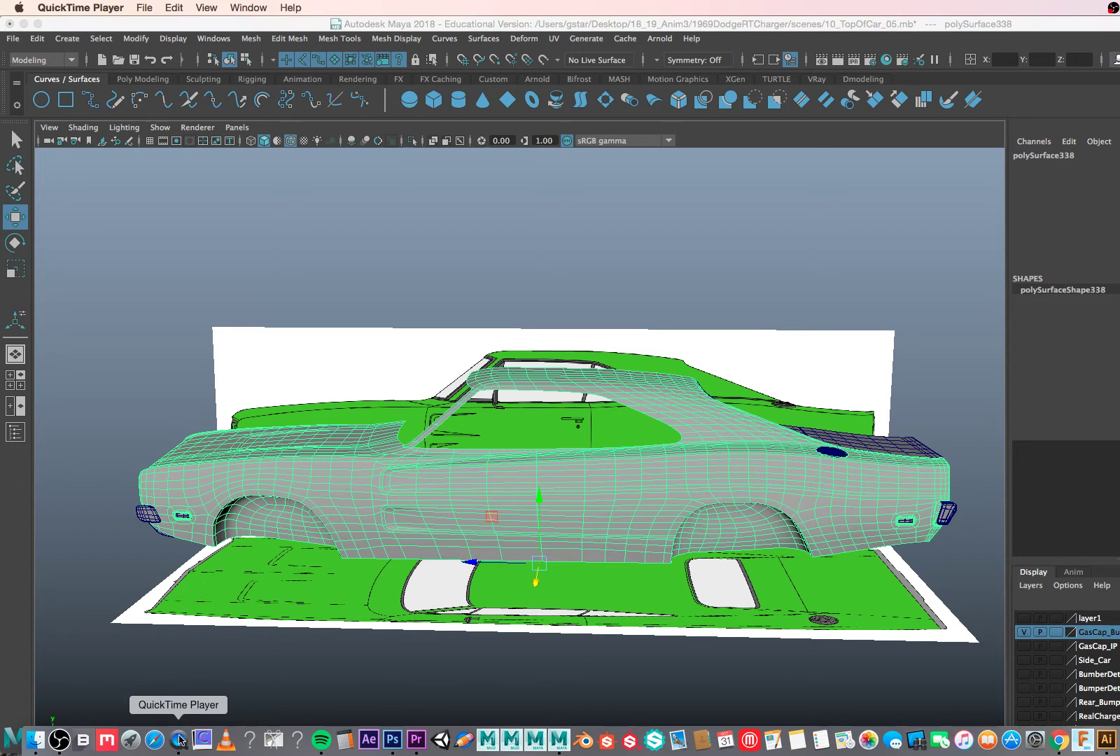
pyautogui.click(145, 7)
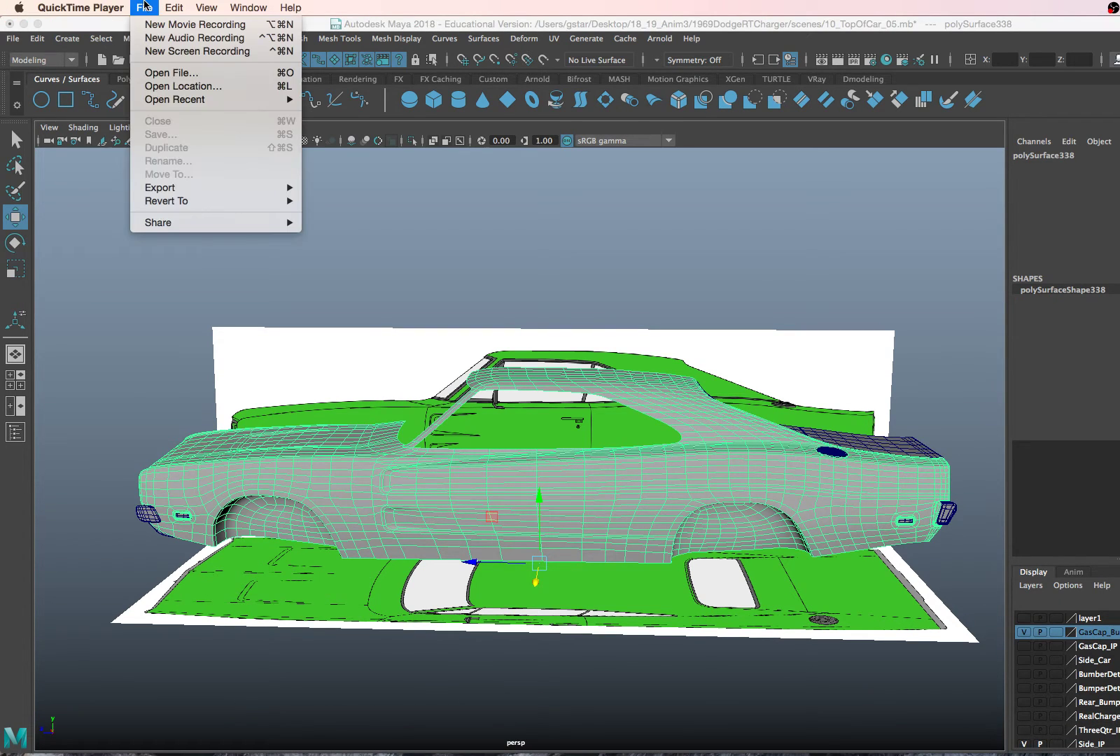
pyautogui.click(189, 53)
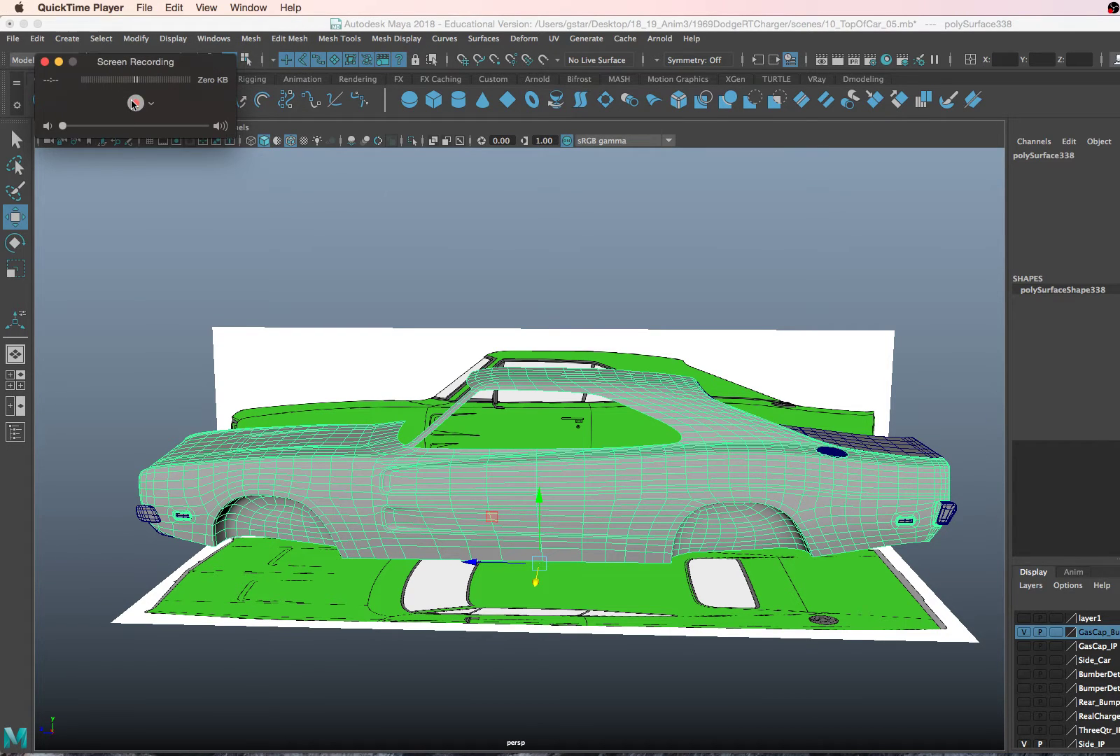
pyautogui.click(131, 100)
pyautogui.moveTo(1, 1); pyautogui.dragTo(1119, 755)
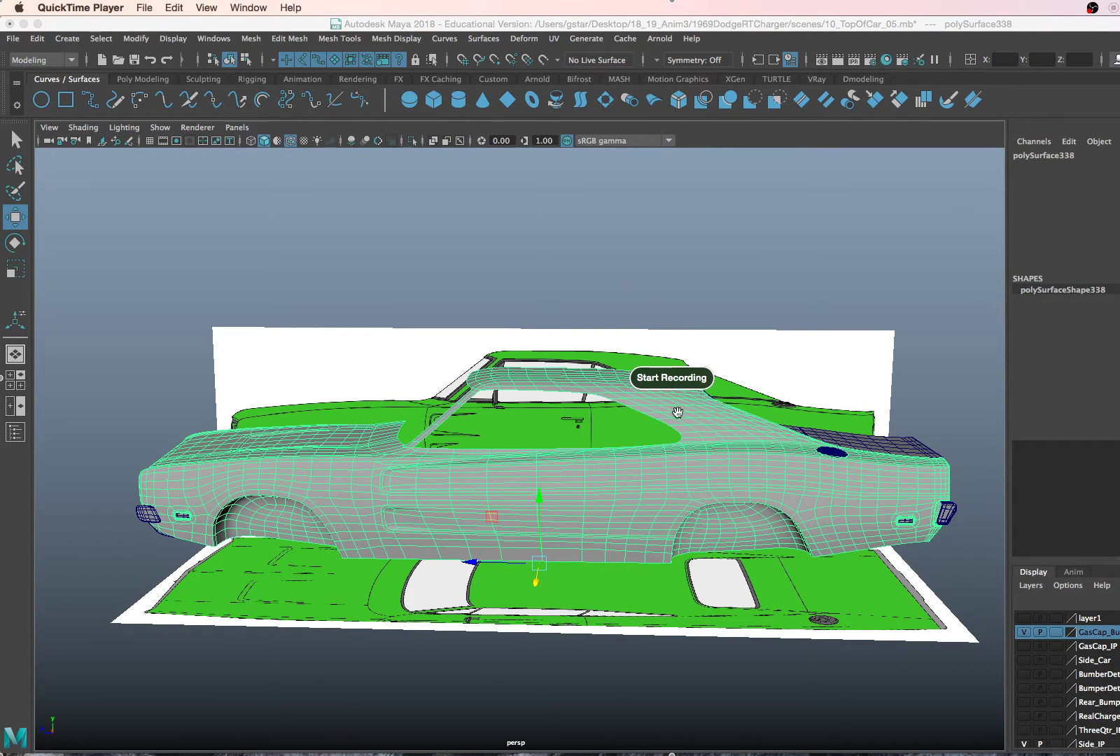
pyautogui.click(690, 383)
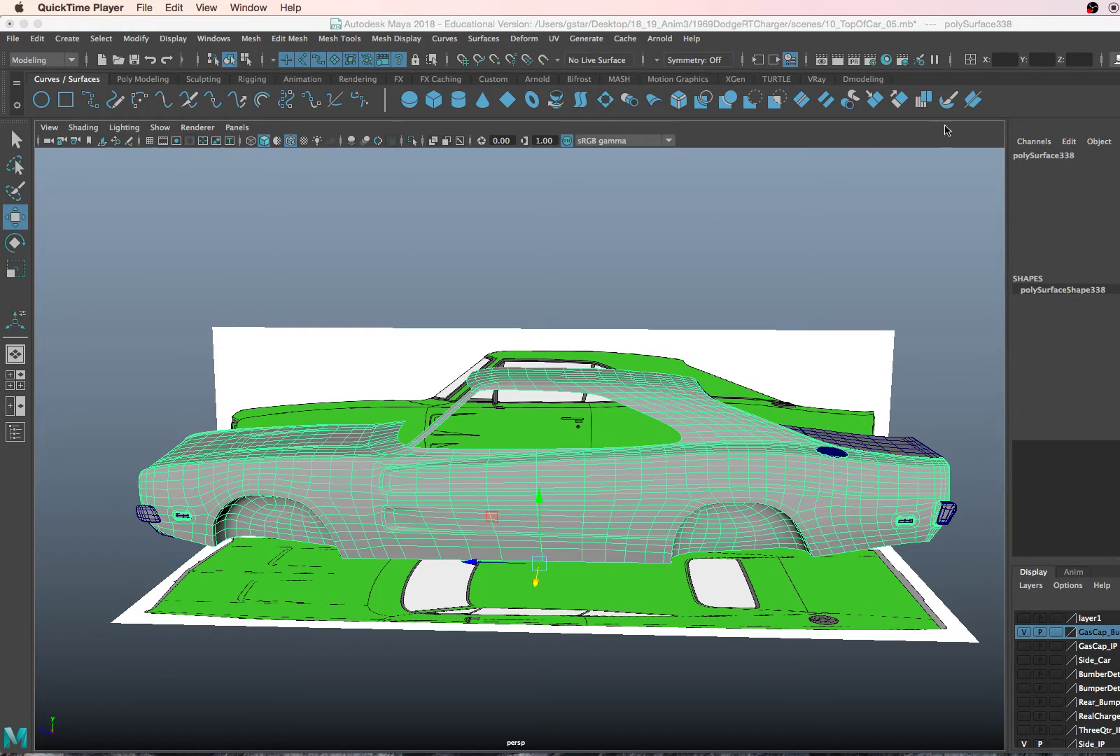
# - Return to Maya and examine the car body's roof, rear window opening and extruded window trim from several angles
pyautogui.keyDown('alt'); pyautogui.moveTo(493, 394); pyautogui.dragTo(470, 433); pyautogui.keyUp('alt')
pyautogui.keyDown('alt'); pyautogui.moveTo(471, 433); pyautogui.dragTo(422, 509, button='right'); pyautogui.keyUp('alt')
pyautogui.keyDown('alt'); pyautogui.moveTo(392, 479); pyautogui.dragTo(391, 487); pyautogui.keyUp('alt')
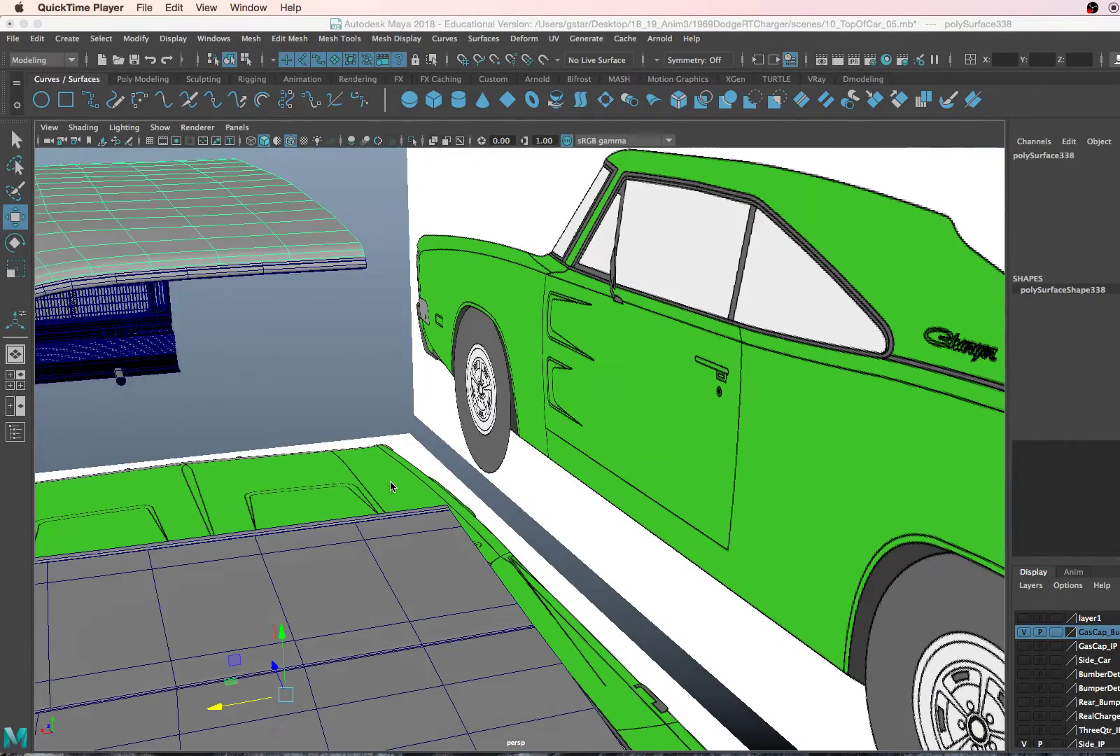
pyautogui.keyDown('alt'); pyautogui.moveTo(379, 537); pyautogui.dragTo(501, 453); pyautogui.keyUp('alt')
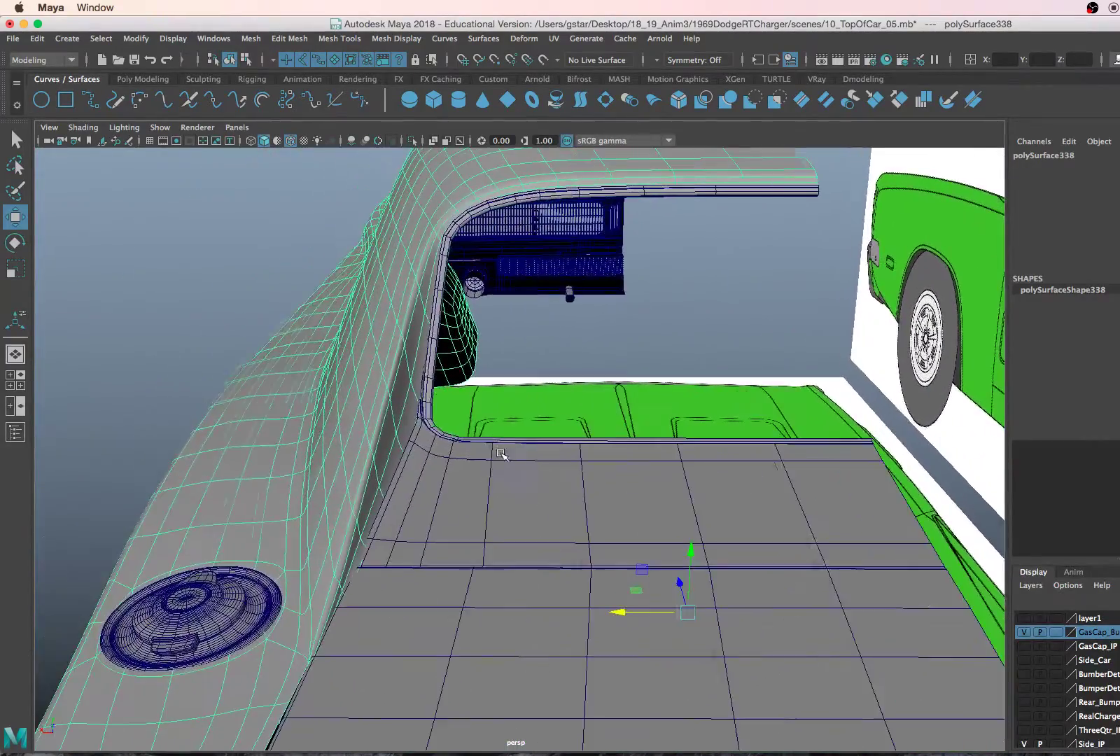
pyautogui.keyDown('alt'); pyautogui.moveTo(456, 420); pyautogui.dragTo(484, 362); pyautogui.keyUp('alt')
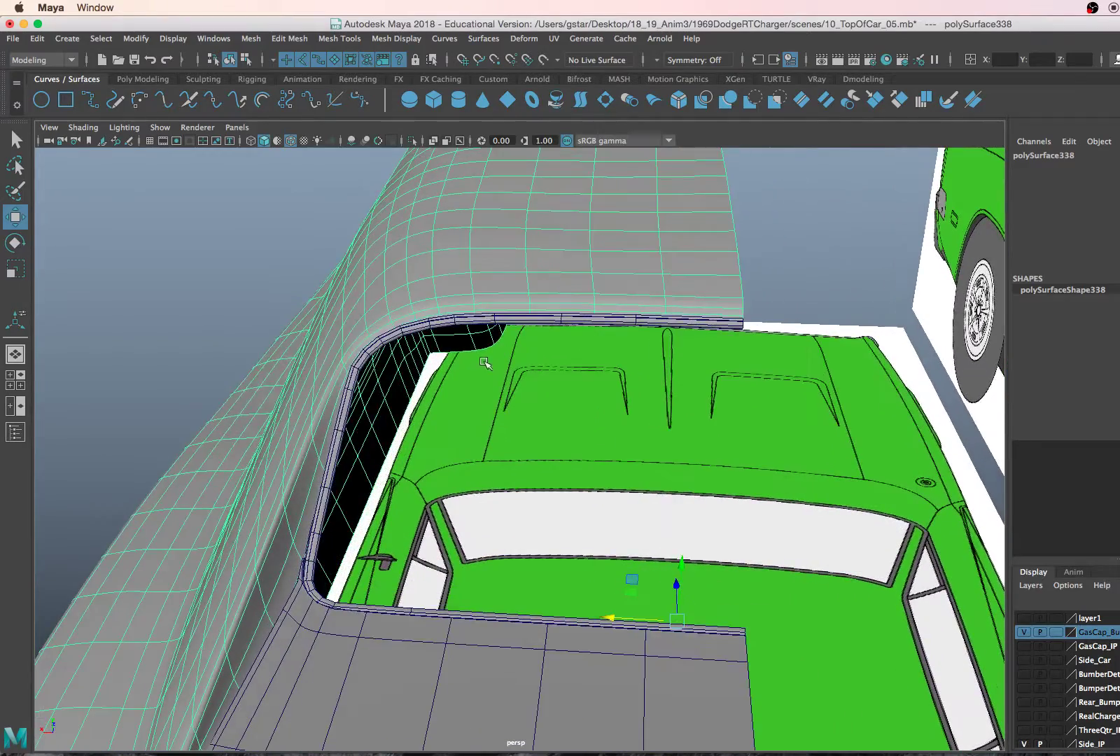
pyautogui.click(498, 321)
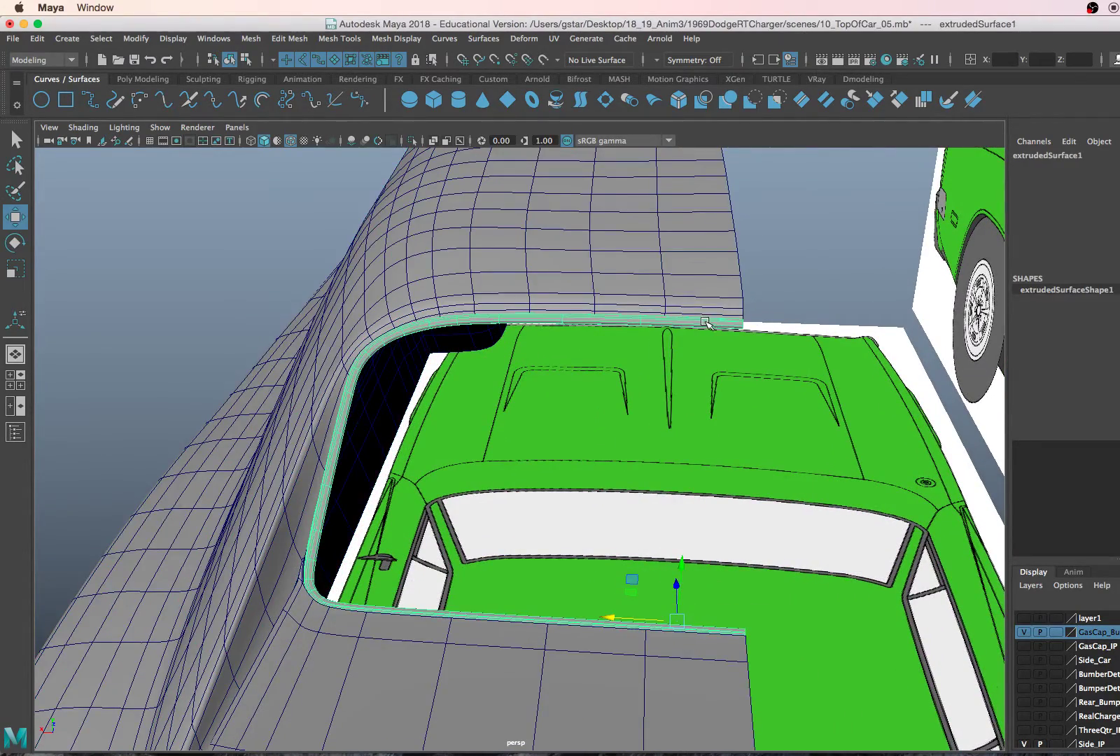
pyautogui.click(795, 283)
pyautogui.keyDown('alt'); pyautogui.moveTo(795, 282); pyautogui.dragTo(694, 372); pyautogui.keyUp('alt')
pyautogui.click(463, 381)
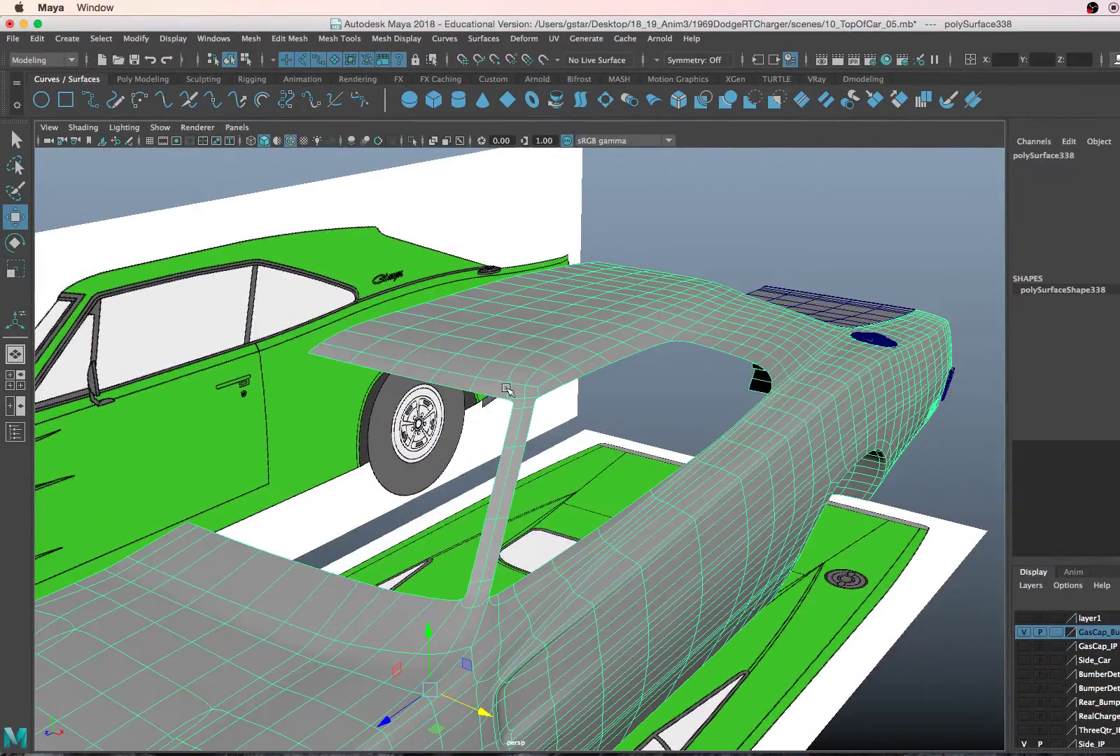
# - Turn on the Front_IP reference layer and display the front view in shaded mode
pyautogui.press('1')
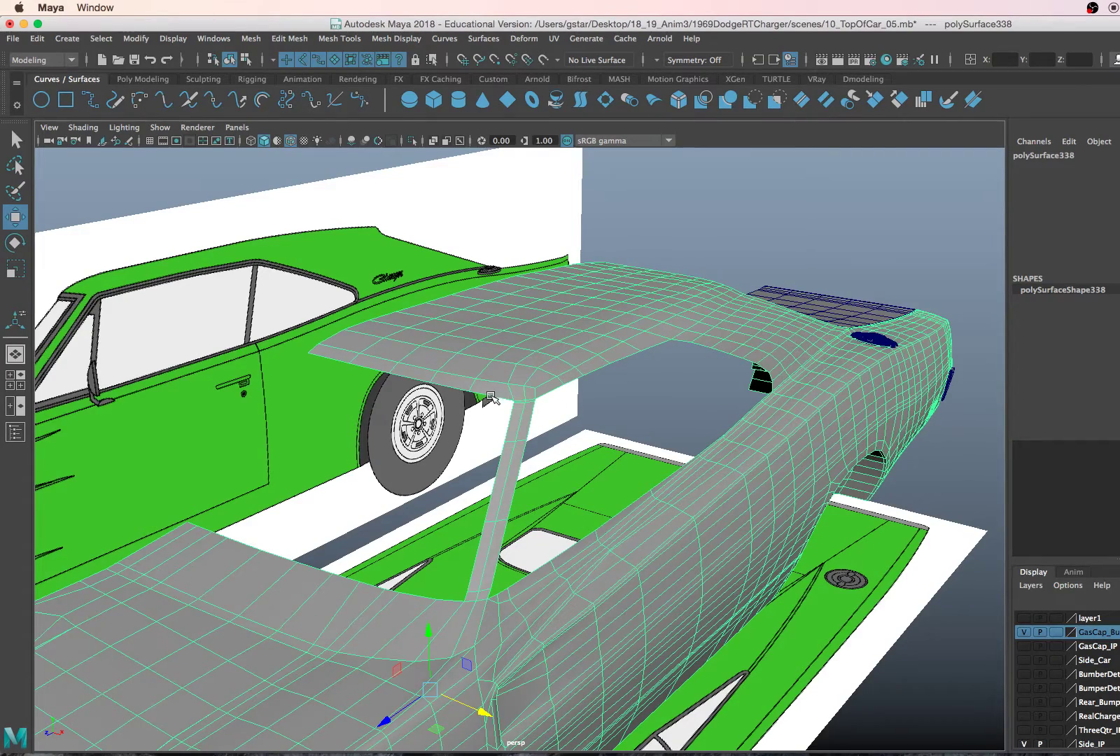
pyautogui.press('space')
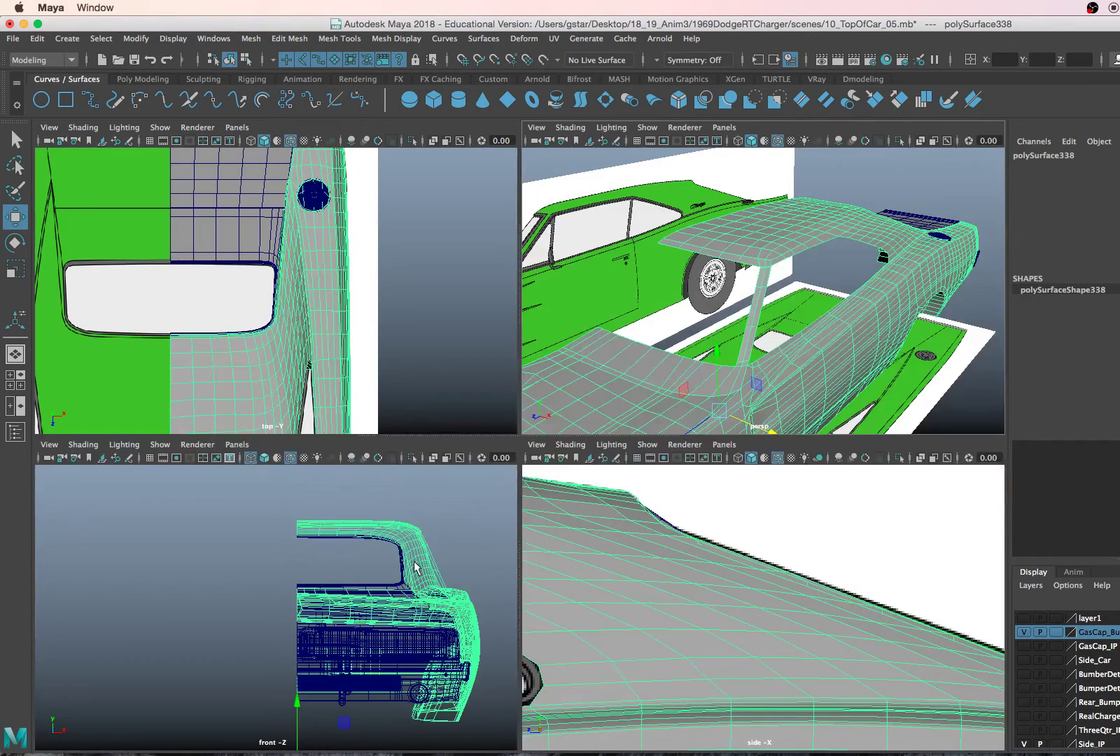
pyautogui.press('space')
pyautogui.press('5')
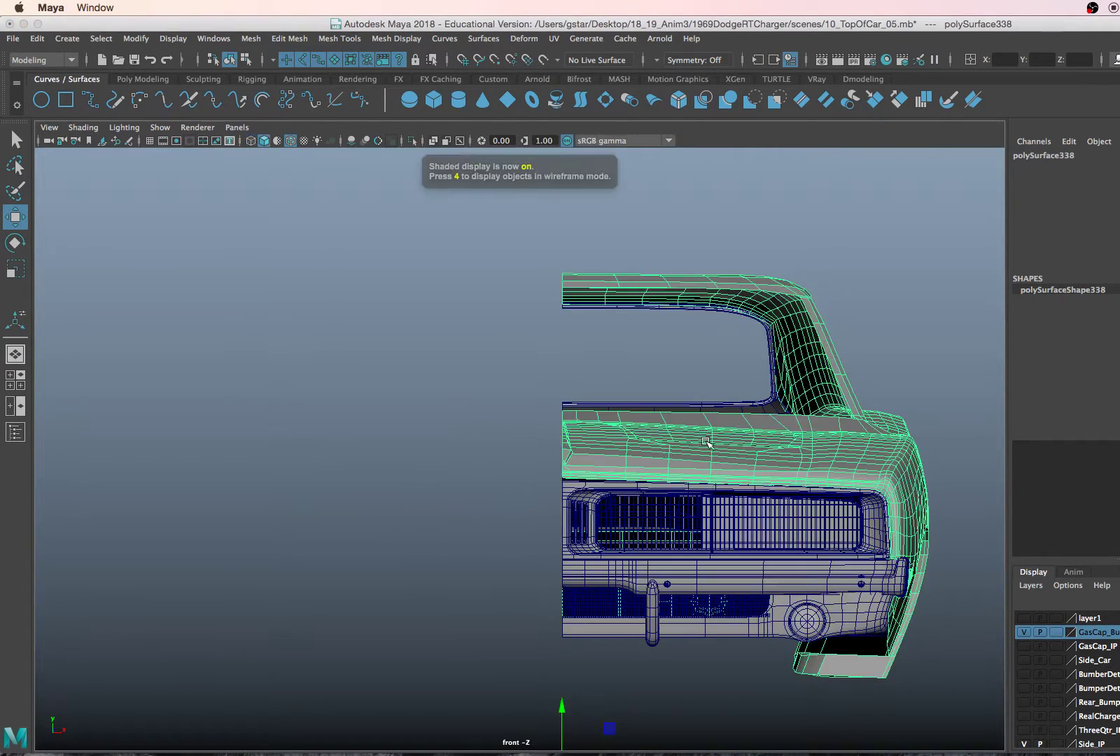
pyautogui.scroll(-3, 1045, 703)
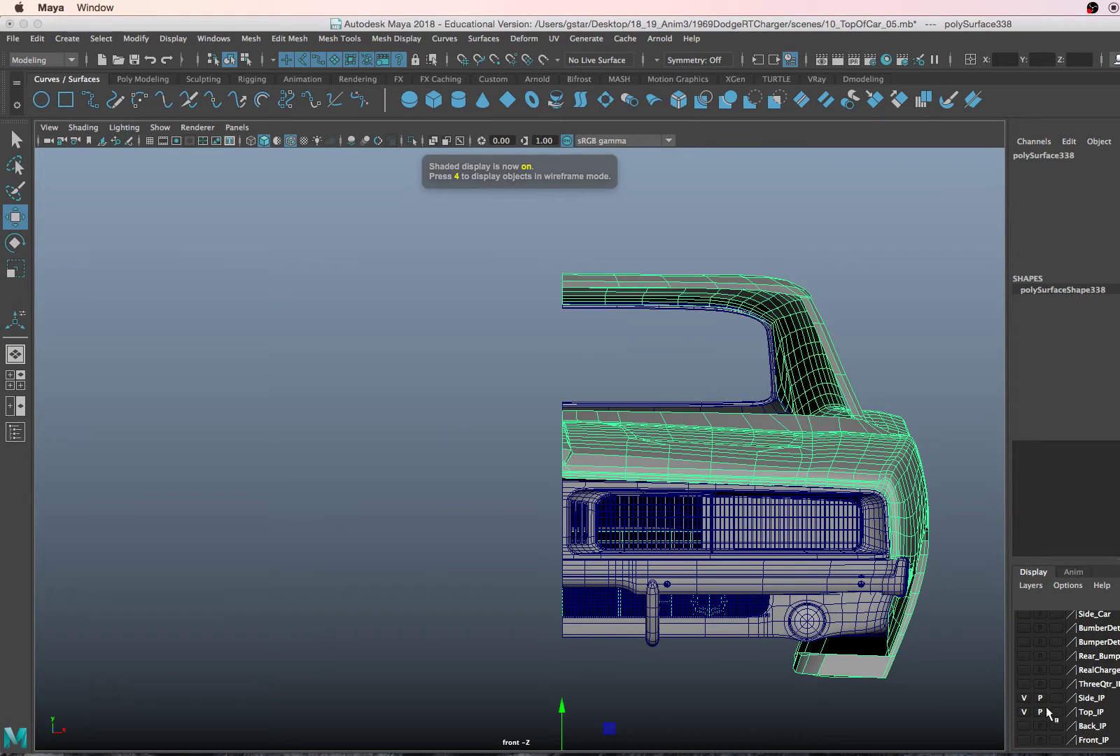
pyautogui.click(1024, 740)
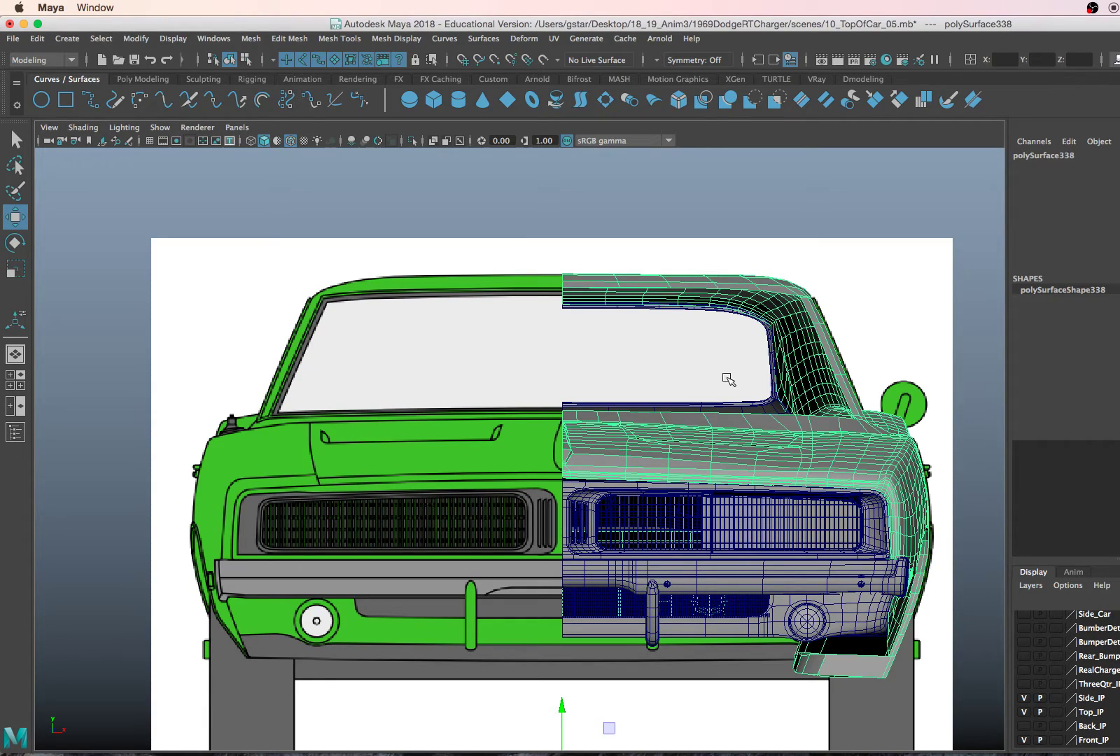
# - Set the car body to face selection in the side view and hide the gas cap layer
pyautogui.scroll(5, 728, 379)
pyautogui.keyDown('alt'); pyautogui.moveTo(744, 382); pyautogui.dragTo(623, 499, button='middle'); pyautogui.keyUp('alt')
pyautogui.press('space')
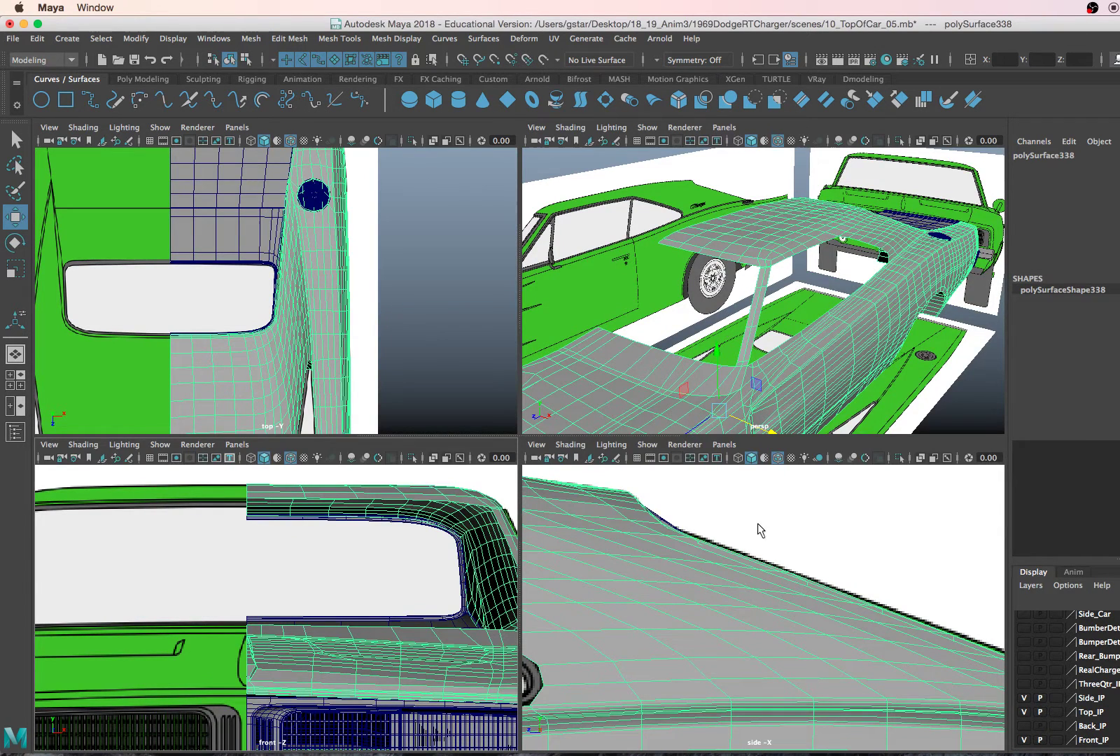
pyautogui.keyDown('alt'); pyautogui.moveTo(690, 553); pyautogui.dragTo(775, 601, button='middle'); pyautogui.keyUp('alt')
pyautogui.press('f')
pyautogui.press('space')
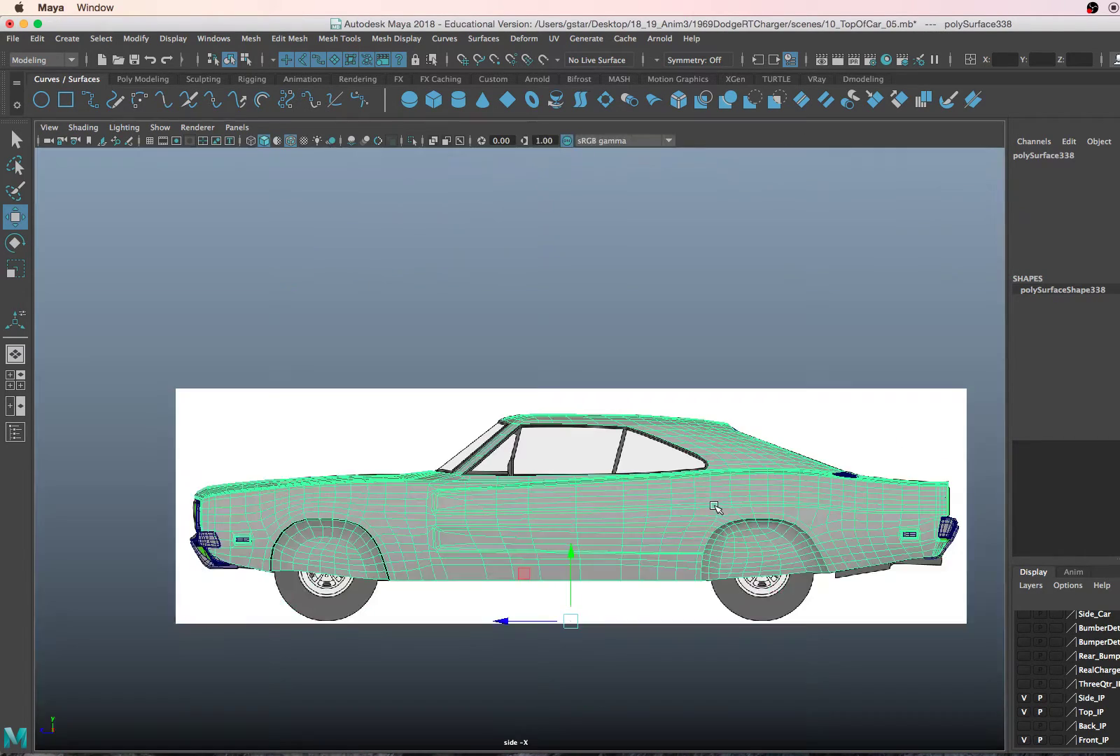
pyautogui.scroll(5, 714, 506)
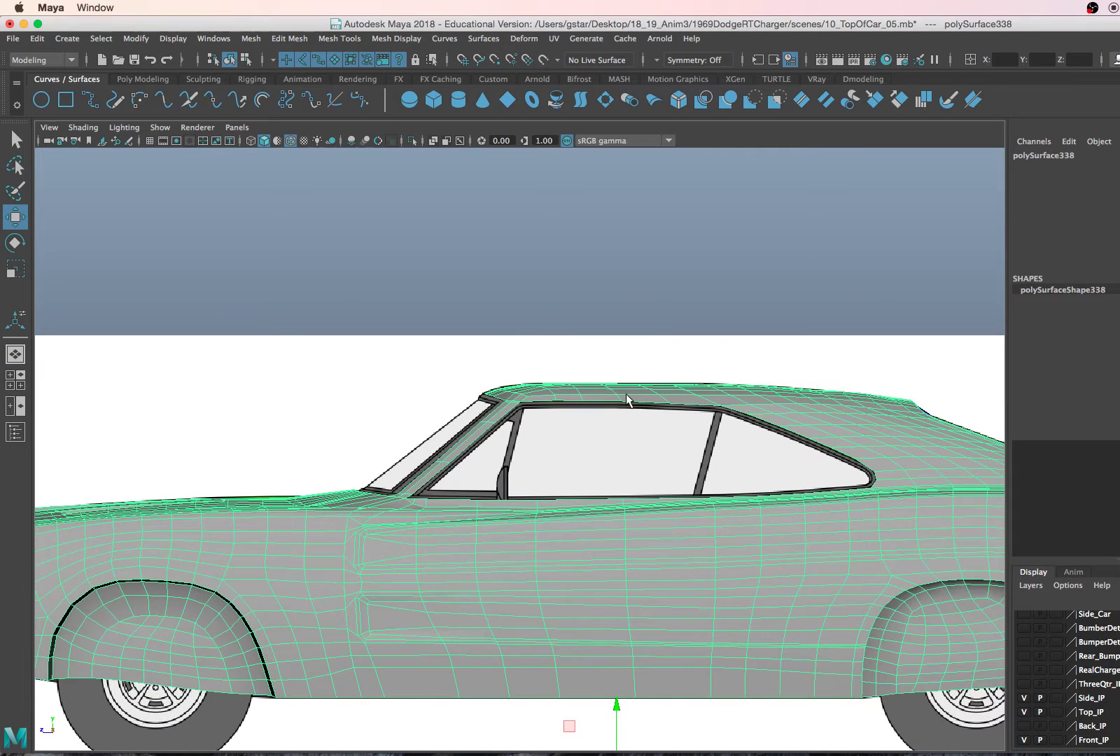
pyautogui.moveTo(627, 402); pyautogui.dragTo(625, 400, button='right')
pyautogui.scroll(-5, 626, 400)
pyautogui.keyDown('alt'); pyautogui.moveTo(625, 400); pyautogui.dragTo(505, 350, button='middle'); pyautogui.keyUp('alt')
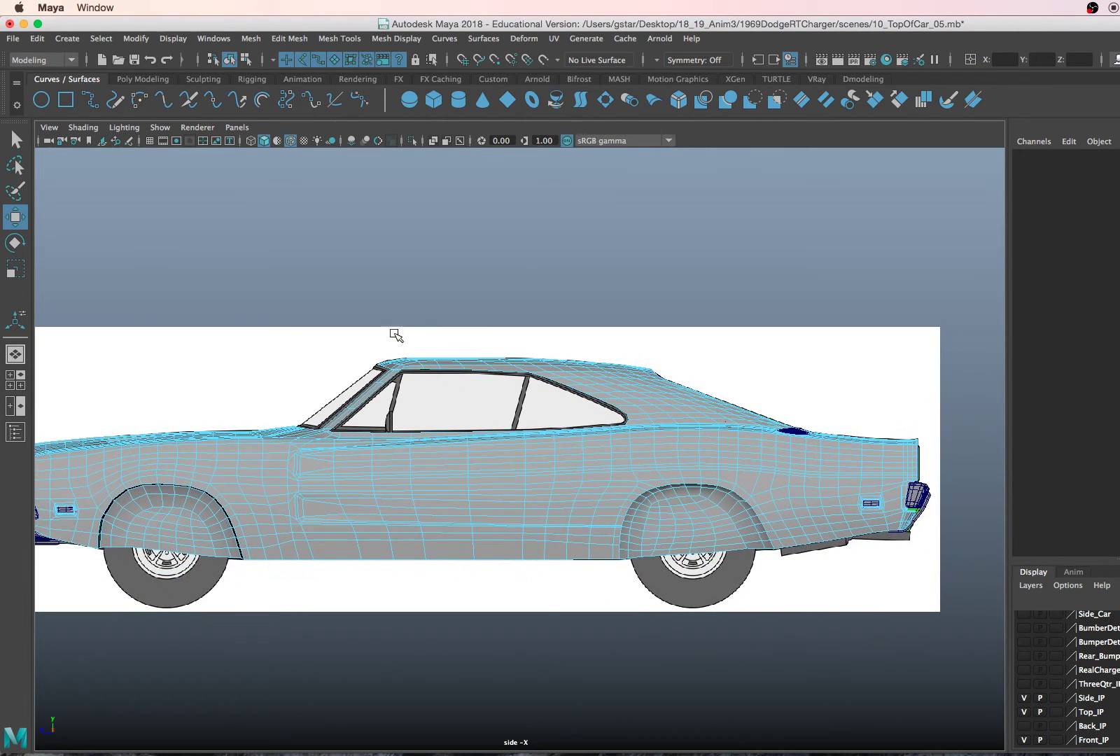
pyautogui.scroll(3, 1067, 679)
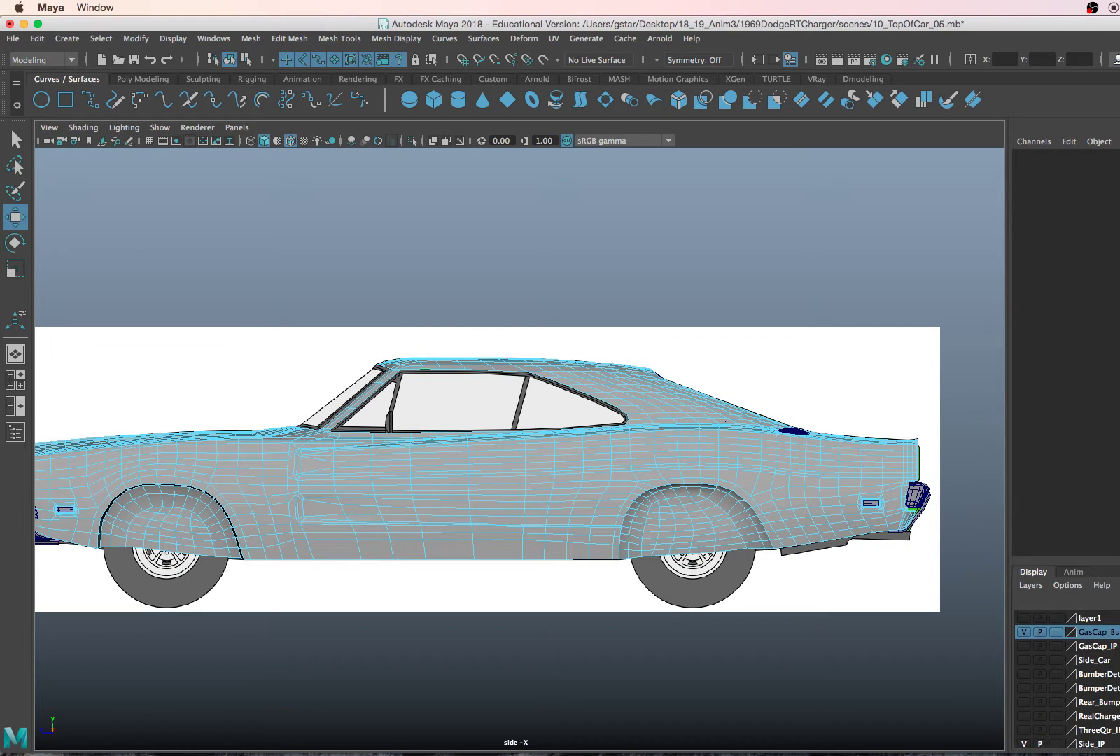
pyautogui.click(1024, 632)
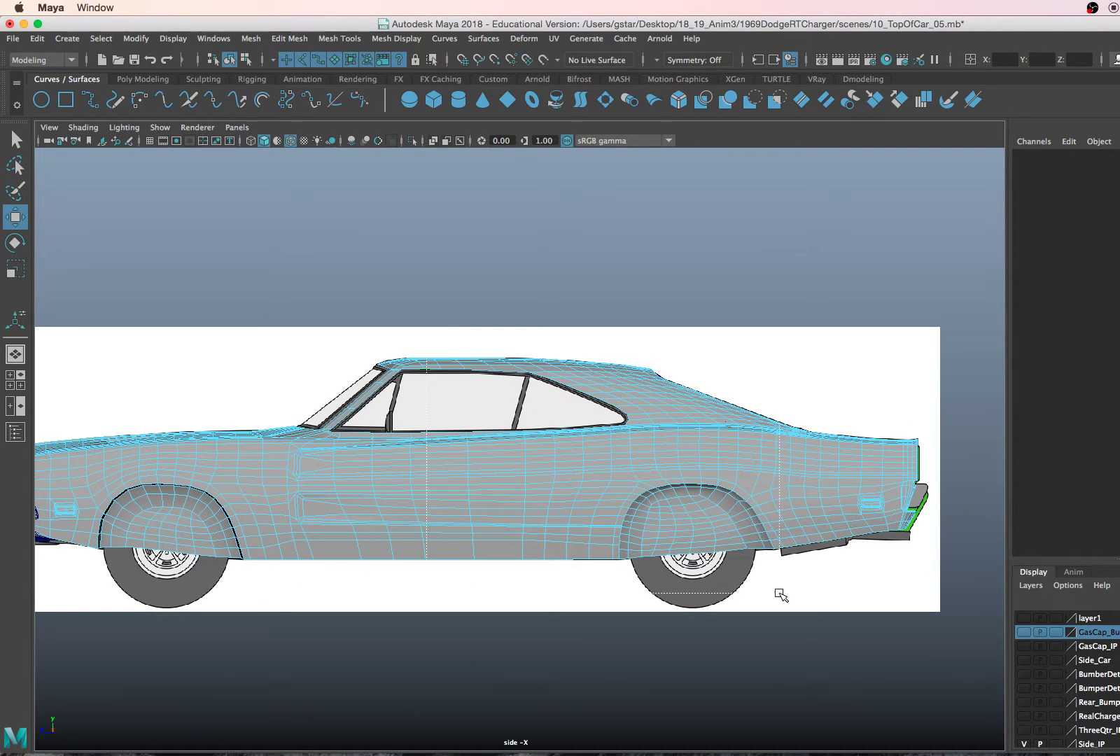
# - Select the car body faces from the front of the door to the rear and assign them an existing transparent material
pyautogui.moveTo(887, 609); pyautogui.dragTo(926, 607)
pyautogui.keyDown('alt'); pyautogui.moveTo(300, 551); pyautogui.dragTo(531, 559, button='middle'); pyautogui.keyUp('alt')
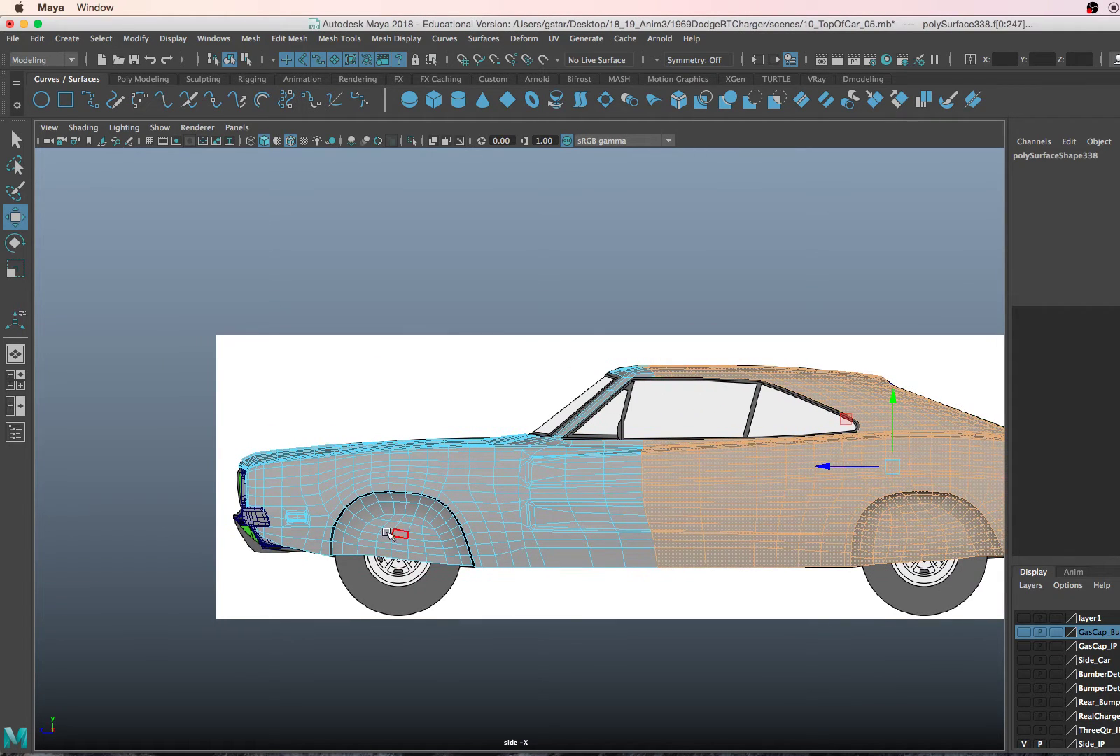
pyautogui.scroll(2, 259, 498)
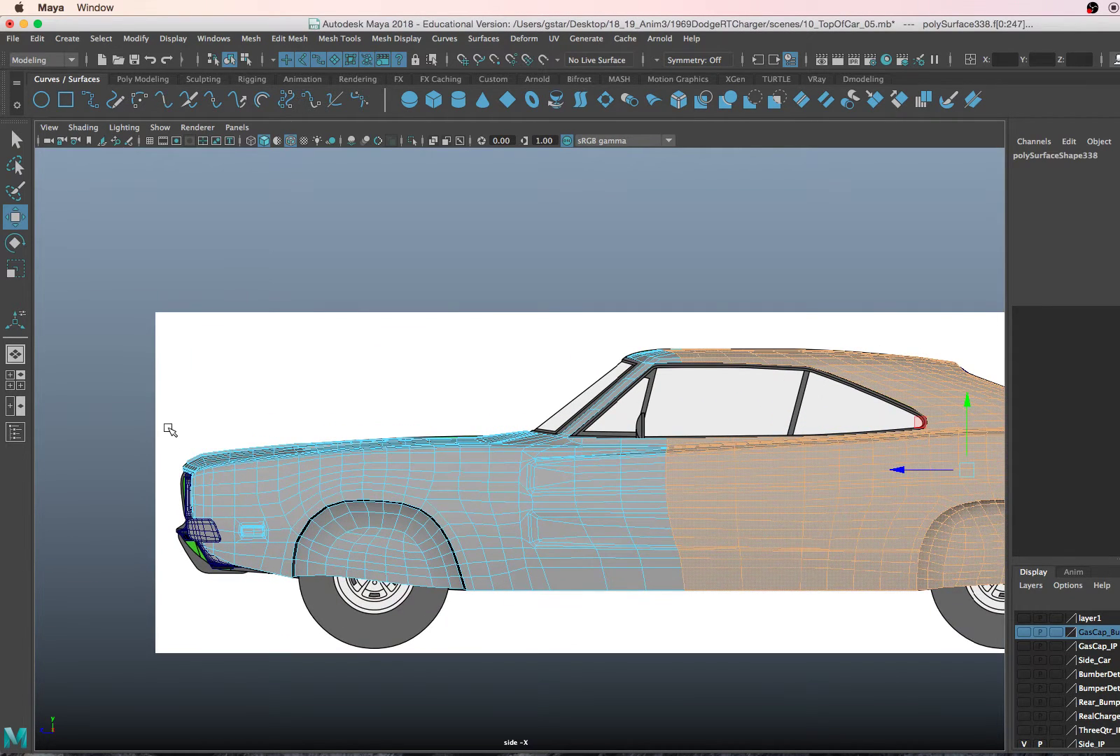
pyautogui.scroll(4, 521, 455)
pyautogui.moveTo(685, 420); pyautogui.dragTo(763, 707)
pyautogui.keyDown('alt'); pyautogui.moveTo(763, 707); pyautogui.dragTo(553, 585, button='middle'); pyautogui.keyUp('alt')
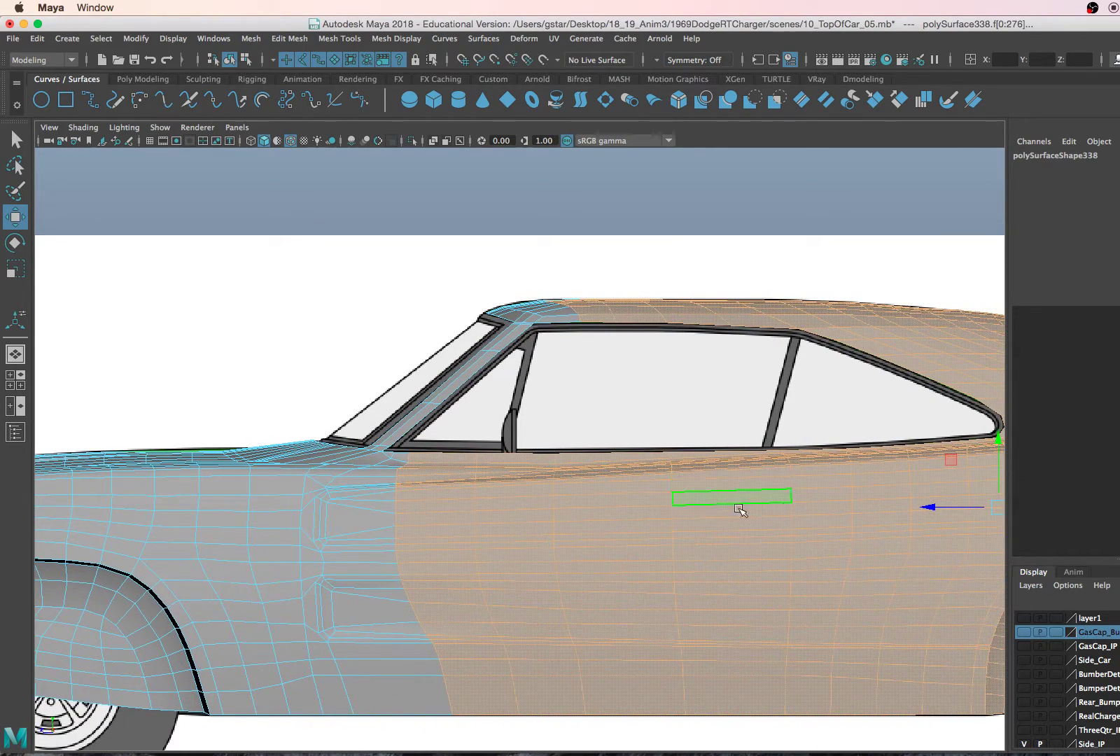
pyautogui.keyDown('alt'); pyautogui.moveTo(740, 516); pyautogui.dragTo(547, 475, button='middle'); pyautogui.keyUp('alt')
pyautogui.moveTo(705, 306)
pyautogui.mouseDown(button='right')
pyautogui.moveTo(690, 374)
pyautogui.moveTo(686, 674)
pyautogui.moveTo(829, 670)
pyautogui.mouseUp(button='right')
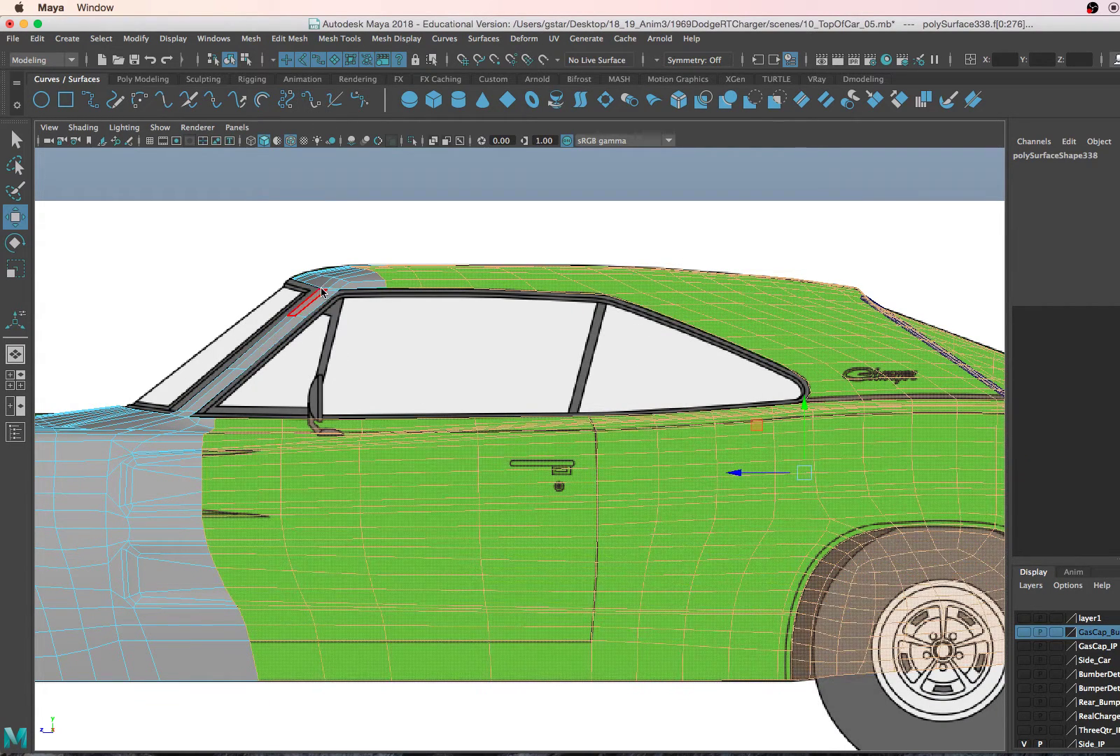
pyautogui.moveTo(329, 288); pyautogui.dragTo(337, 286, button='right')
# - Select the windshield-side edges of the front roof pillar, from the hood up to the roof corner
pyautogui.scroll(8, 337, 285)
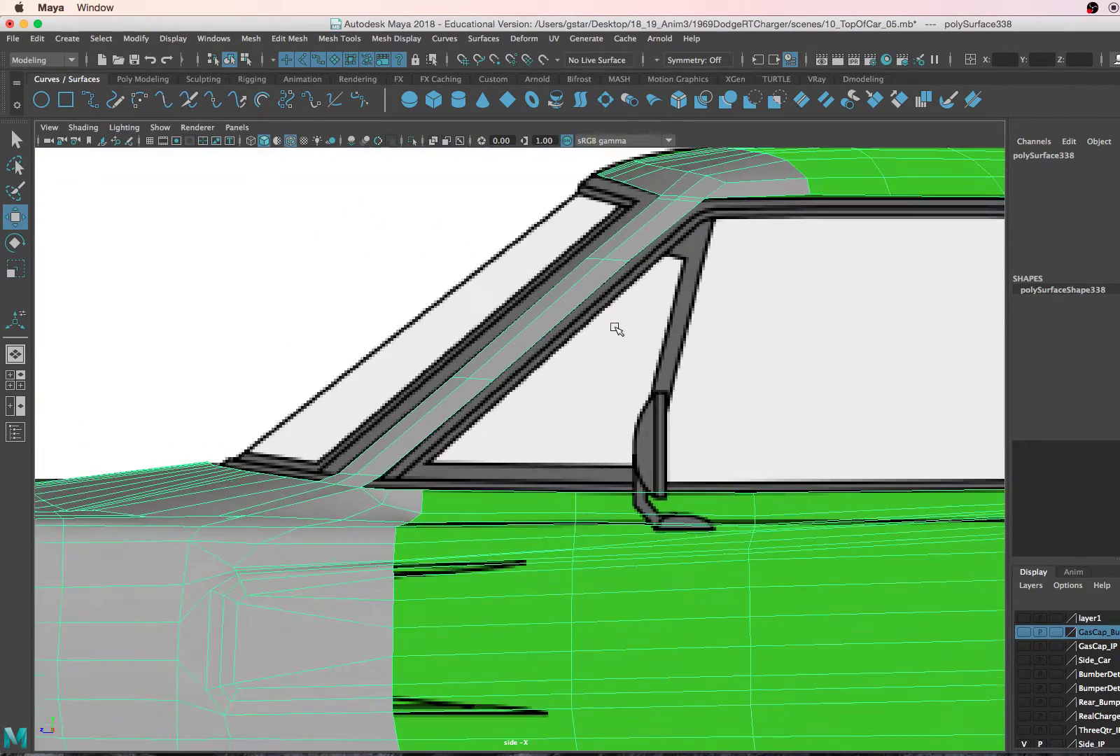
pyautogui.scroll(2, 617, 330)
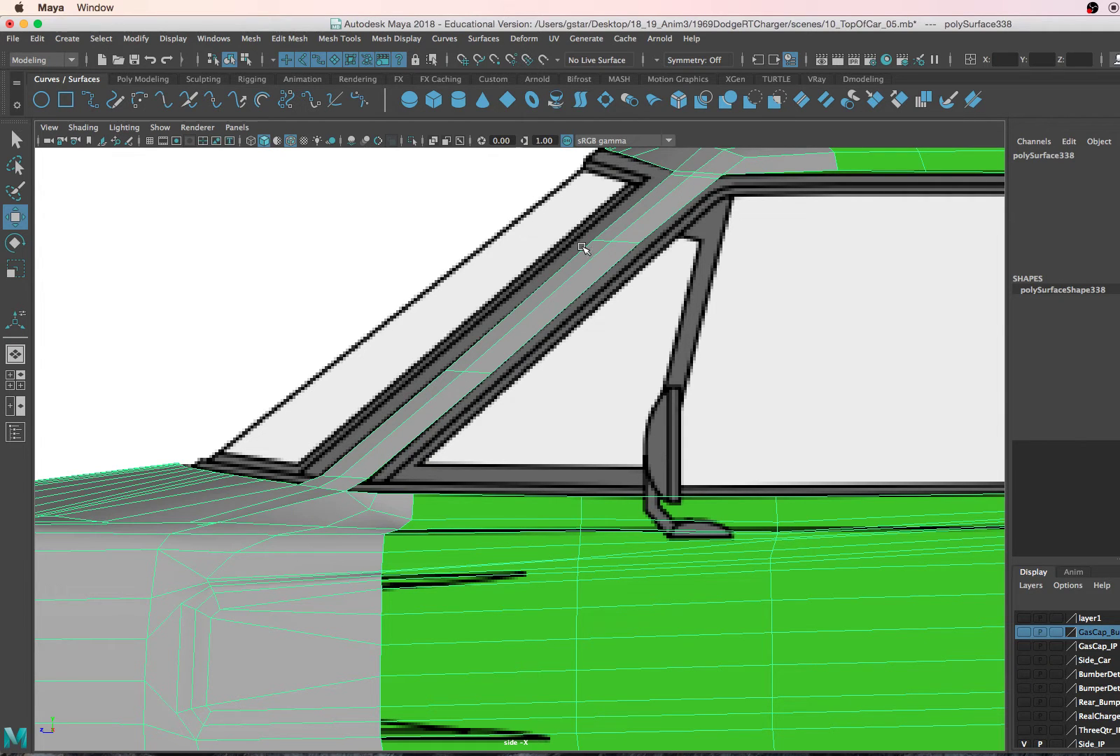
pyautogui.keyDown('alt'); pyautogui.moveTo(579, 247); pyautogui.dragTo(576, 310, button='middle'); pyautogui.keyUp('alt')
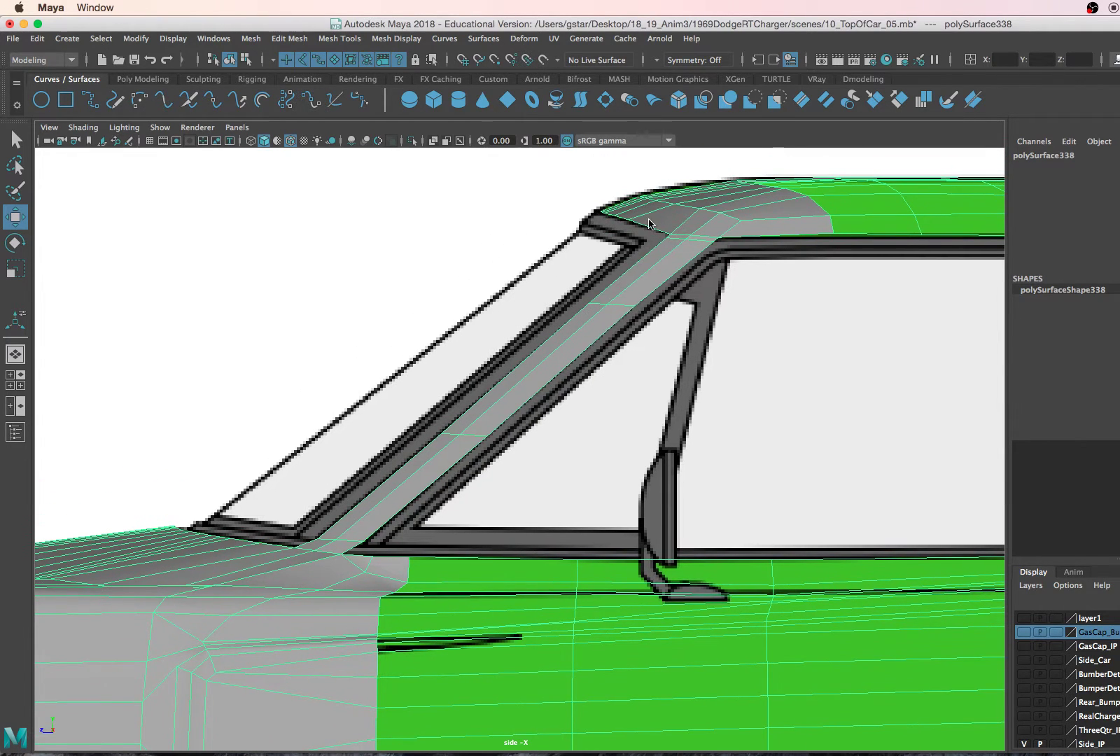
pyautogui.moveTo(648, 224); pyautogui.dragTo(648, 184, button='right')
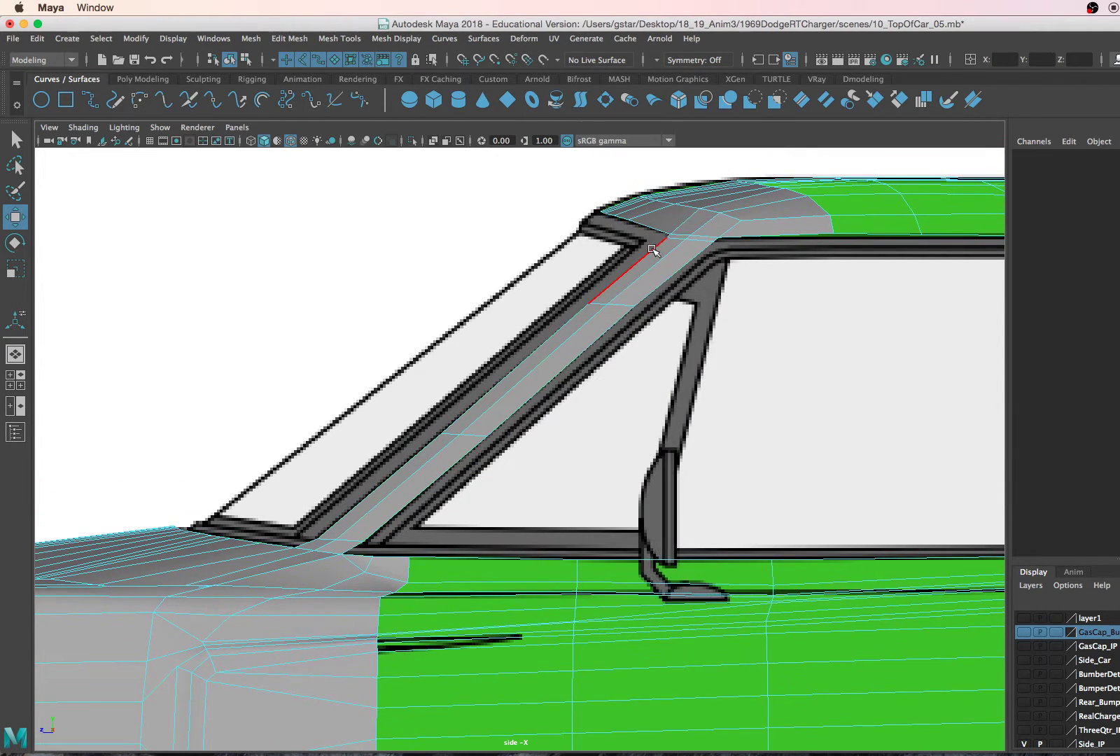
pyautogui.click(323, 528)
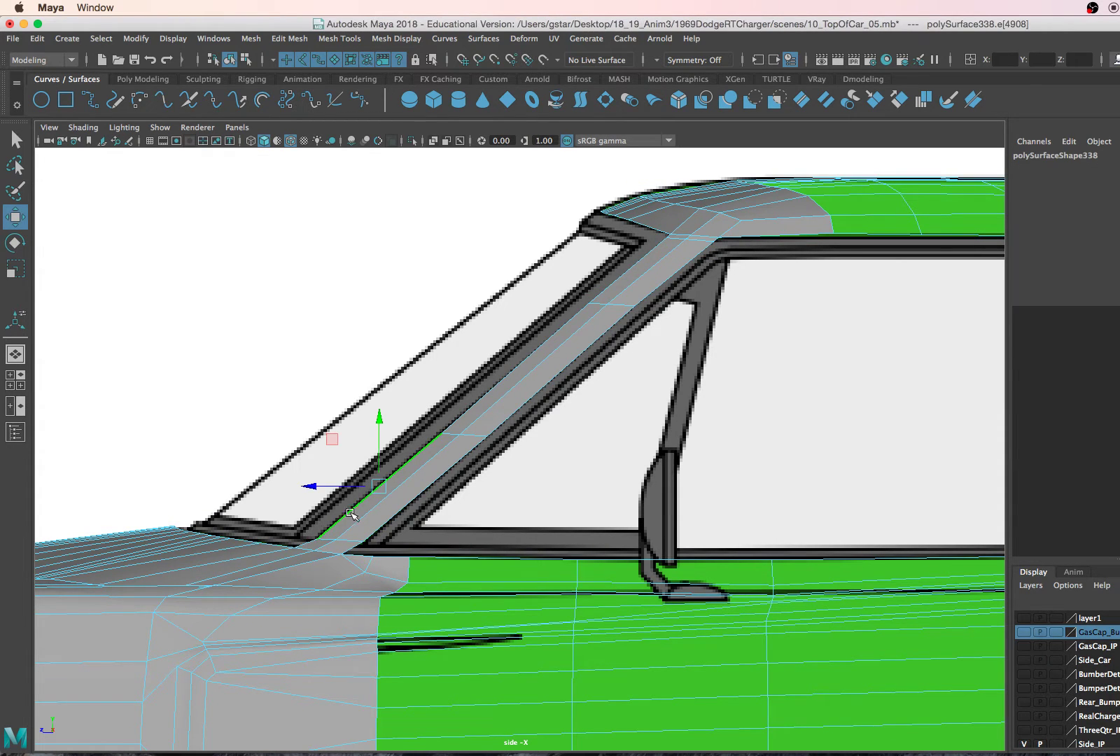
pyautogui.keyDown('alt'); pyautogui.moveTo(323, 529); pyautogui.dragTo(530, 396, button='middle'); pyautogui.keyUp('alt')
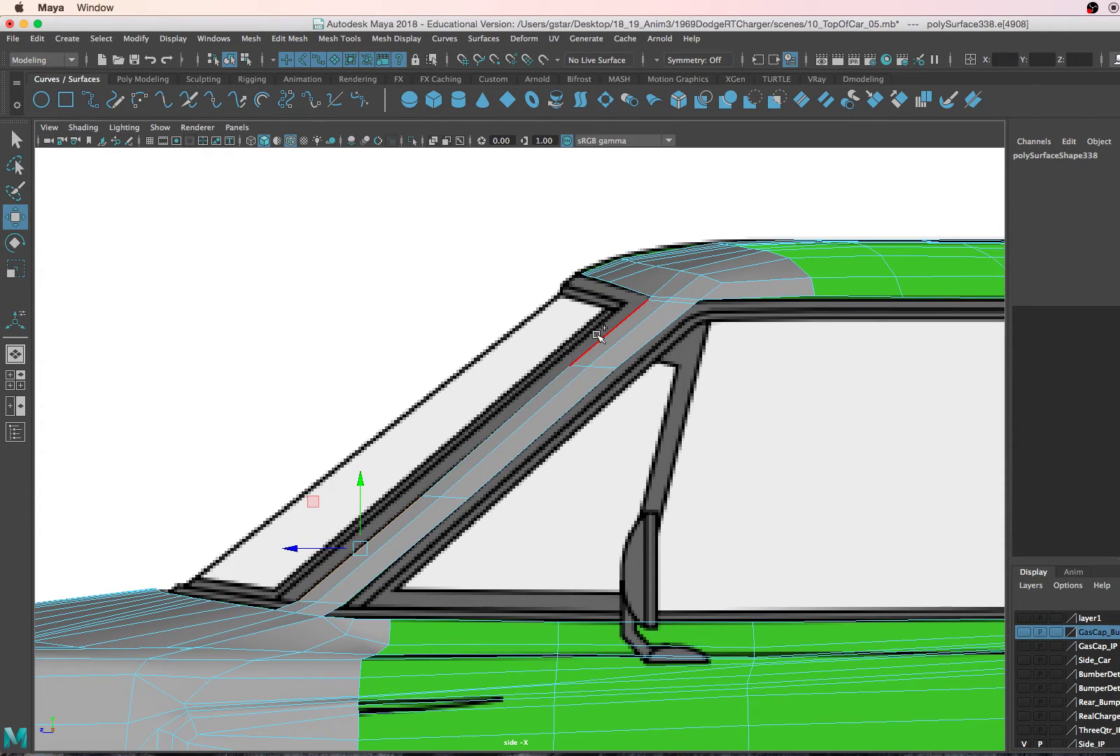
pyautogui.scroll(10, 612, 320)
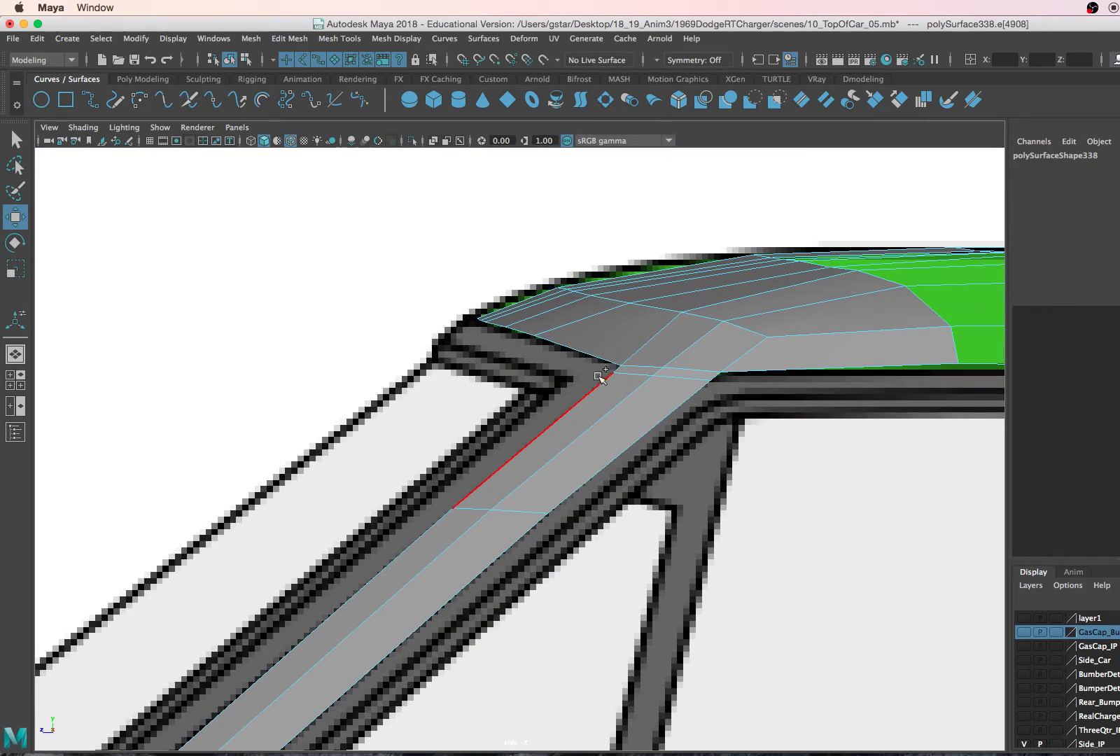
pyautogui.keyDown('shift'); pyautogui.click(614, 369); pyautogui.keyUp('shift')
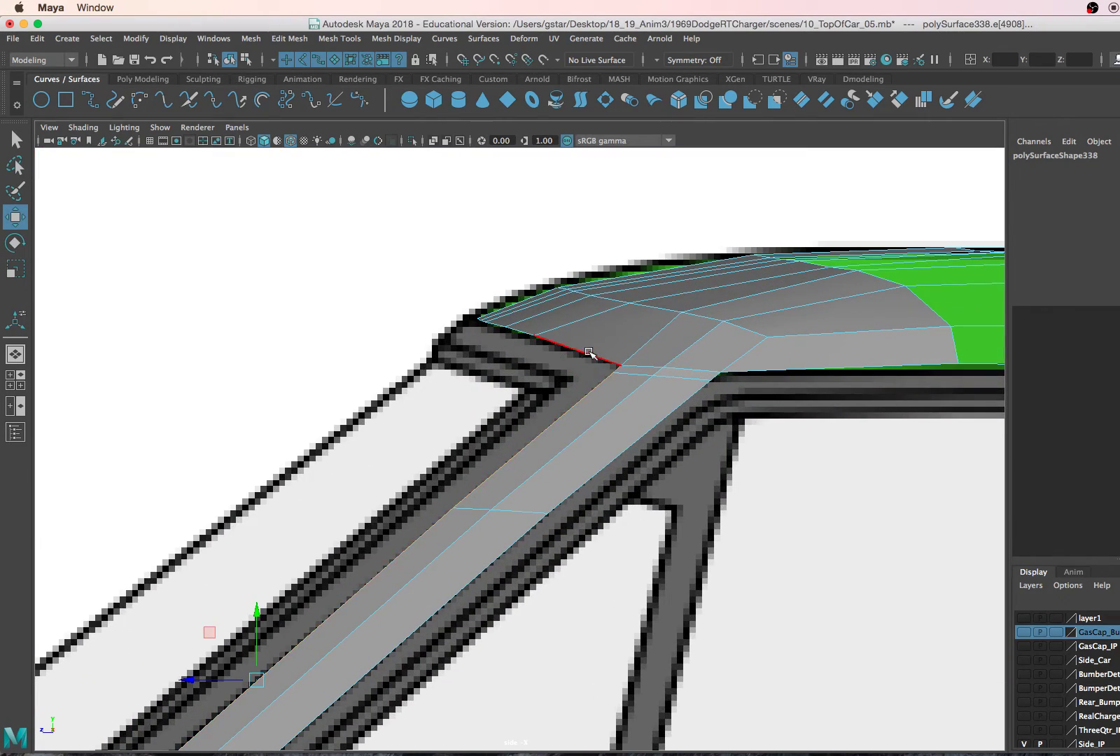
# - Extend the edge selection along the roof's front edge to the car's centerline in the perspective view
pyautogui.press('space')
pyautogui.press('space')
pyautogui.keyDown('alt'); pyautogui.moveTo(724, 266); pyautogui.dragTo(660, 304); pyautogui.keyUp('alt')
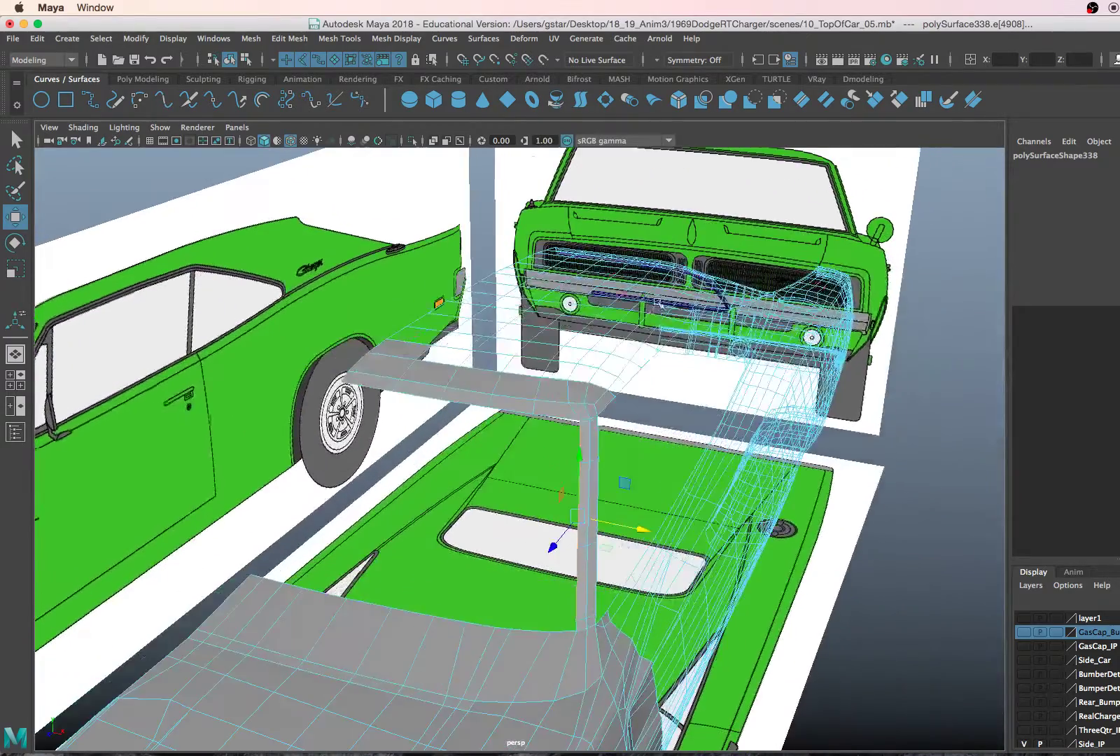
pyautogui.scroll(6, 635, 373)
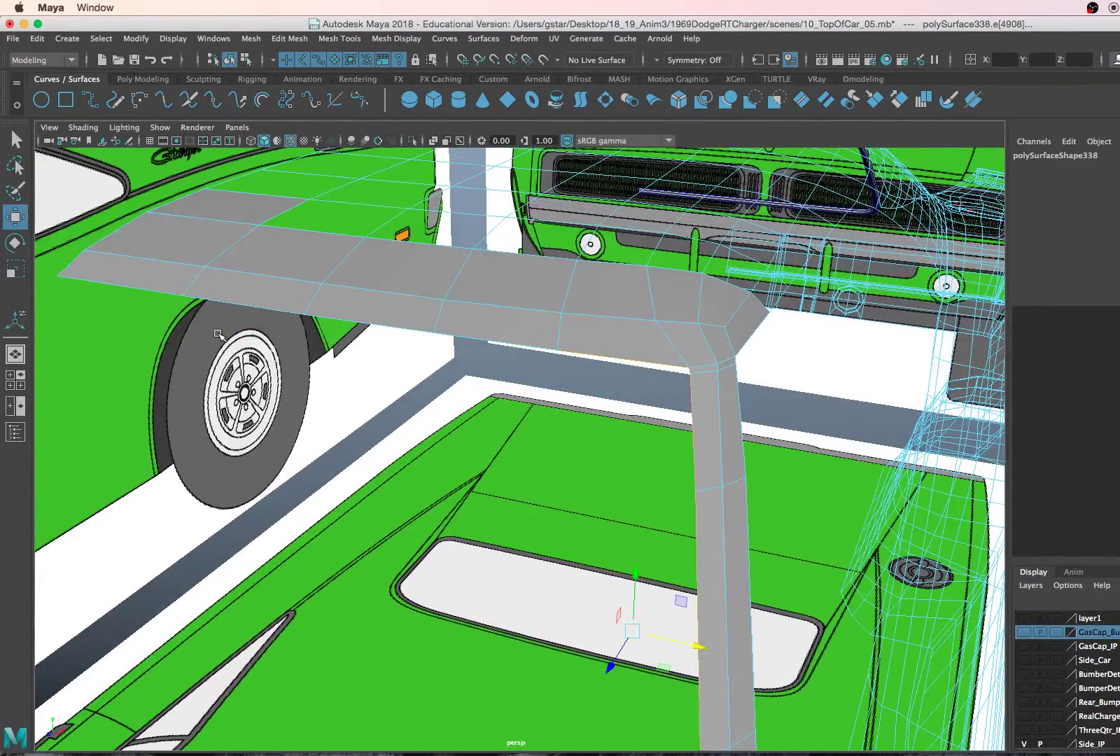
pyautogui.keyDown('shift'); pyautogui.click(152, 283); pyautogui.keyUp('shift')
pyautogui.keyDown('alt'); pyautogui.moveTo(153, 283); pyautogui.dragTo(488, 452); pyautogui.keyUp('alt')
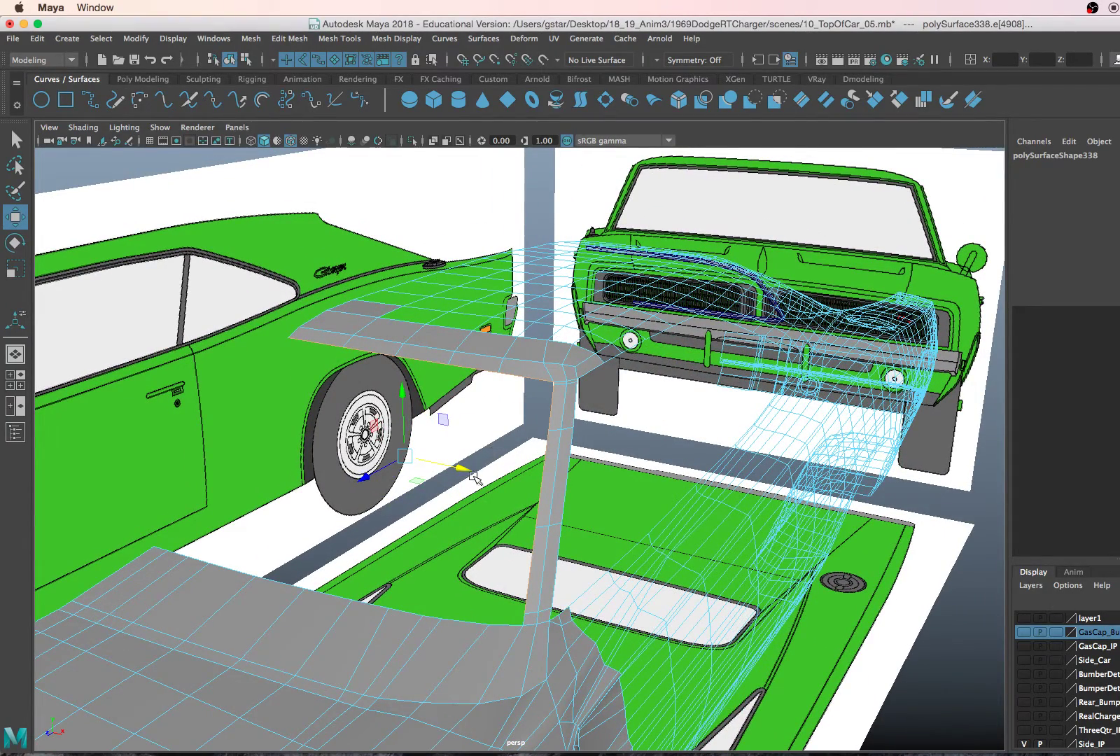
# - Extrude the selected windshield opening edges with a Local Translate Z of about -0.005
pyautogui.hotkey('ctrl', 'e')
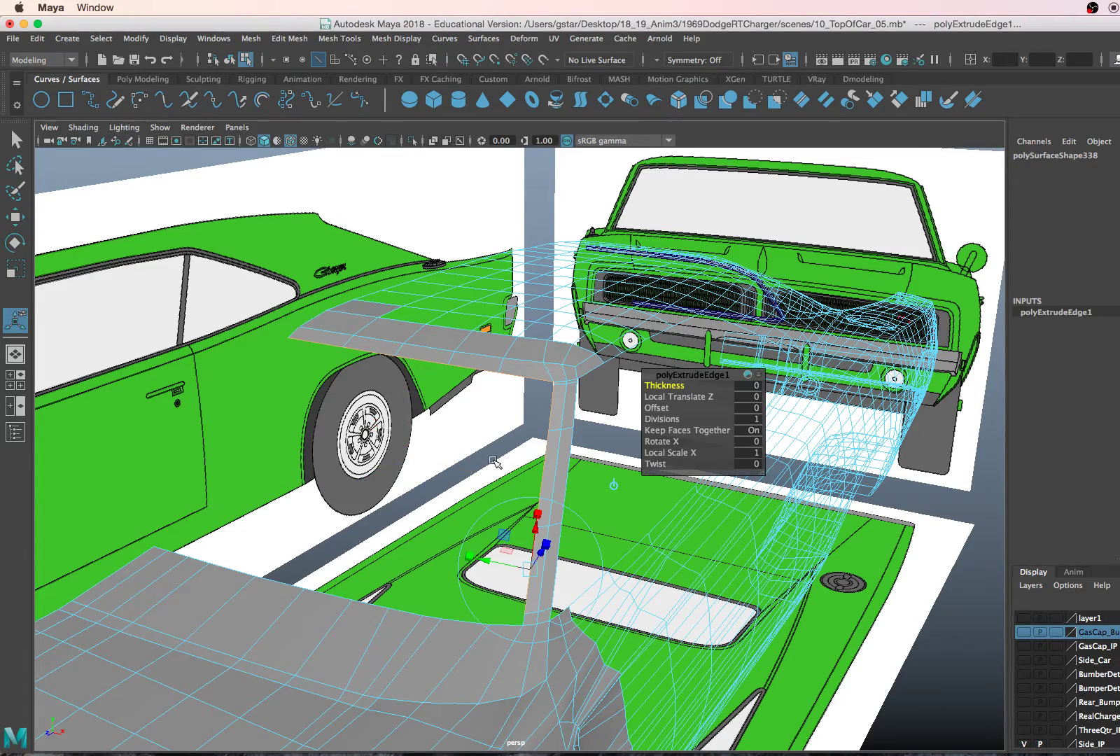
pyautogui.keyDown('alt'); pyautogui.moveTo(496, 469); pyautogui.dragTo(493, 455); pyautogui.keyUp('alt')
pyautogui.scroll(5, 490, 470)
pyautogui.keyDown('alt'); pyautogui.moveTo(493, 383); pyautogui.dragTo(532, 382); pyautogui.keyUp('alt')
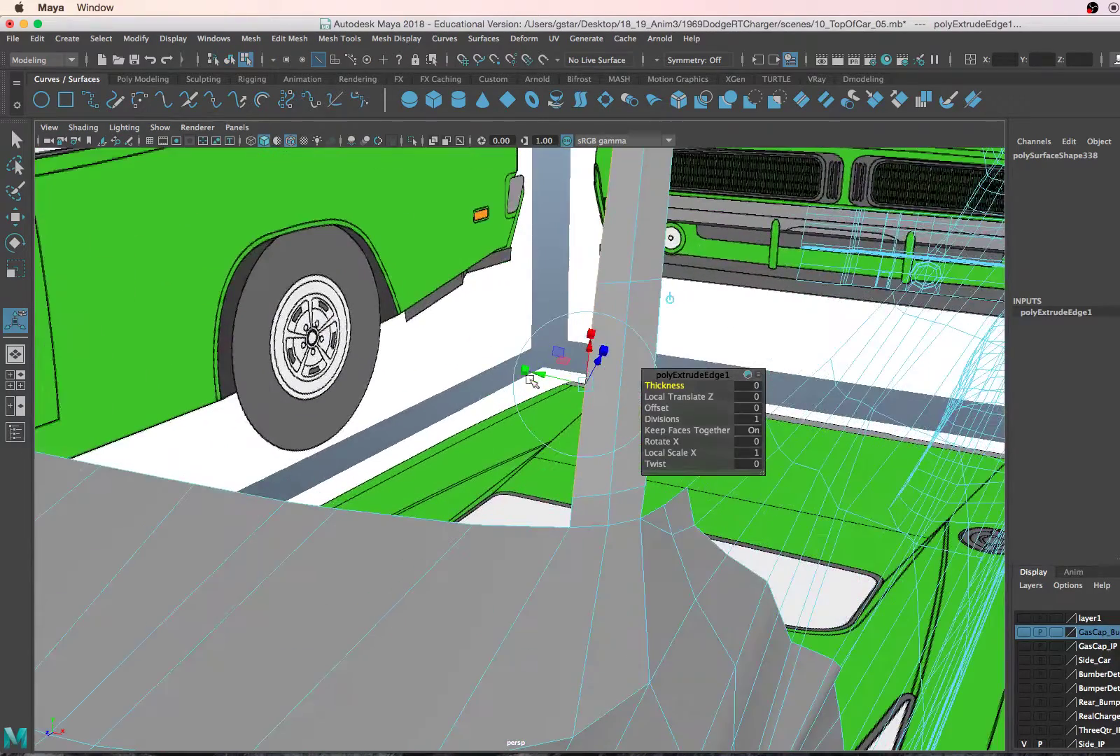
pyautogui.keyDown('alt'); pyautogui.moveTo(451, 359); pyautogui.dragTo(447, 391); pyautogui.keyUp('alt')
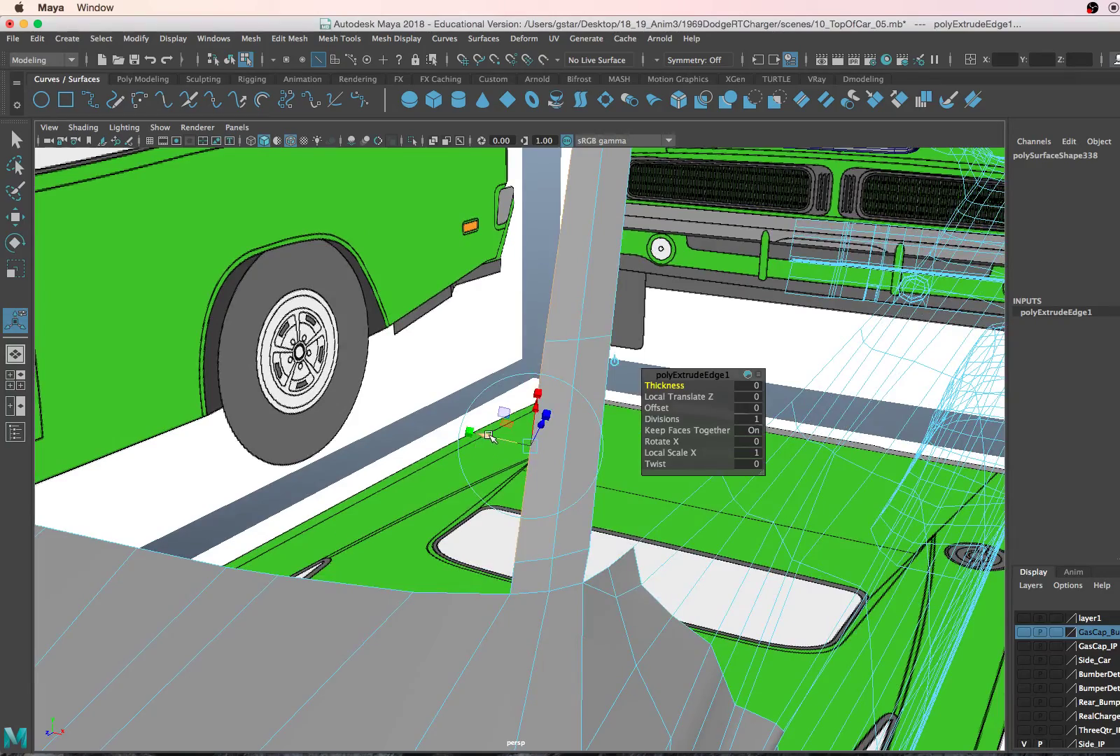
pyautogui.keyDown('alt'); pyautogui.moveTo(488, 436); pyautogui.dragTo(499, 415); pyautogui.keyUp('alt')
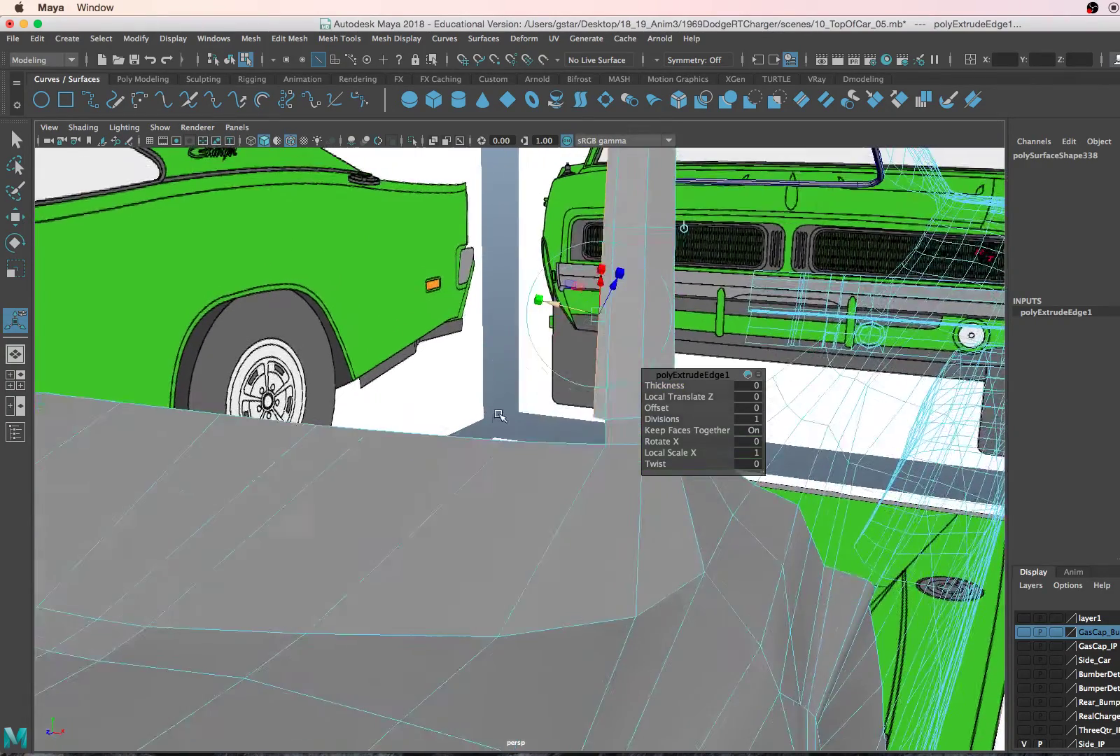
pyautogui.keyDown('alt'); pyautogui.moveTo(499, 416); pyautogui.dragTo(480, 510, button='middle'); pyautogui.keyUp('alt')
pyautogui.moveTo(625, 320); pyautogui.dragTo(539, 392)
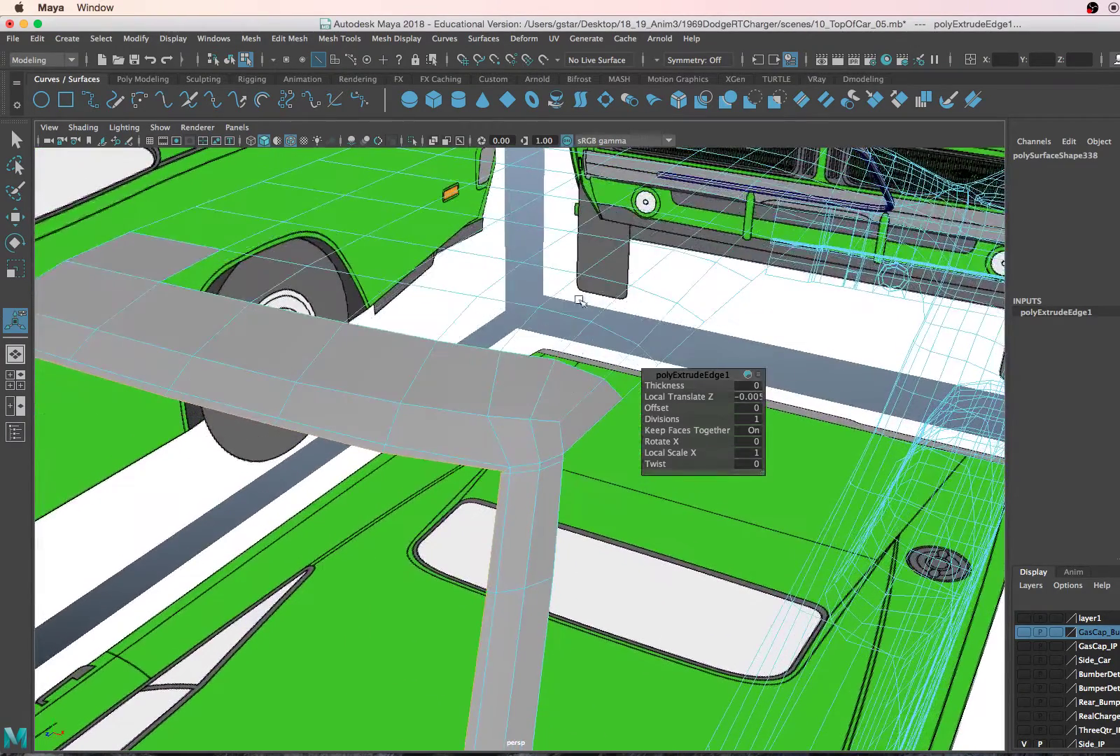
# - Move the extruded windshield edges slightly inward toward the glass in the front view to widen the frame strip
pyautogui.scroll(3, 530, 425)
pyautogui.press('space')
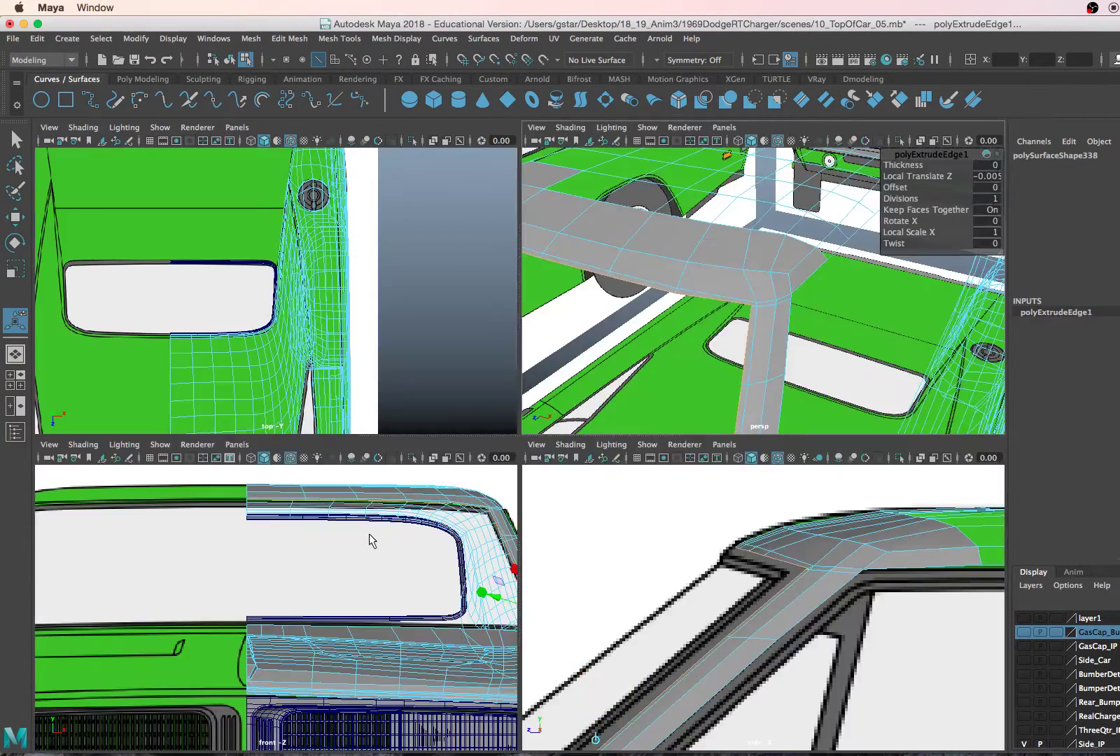
pyautogui.press('space')
pyautogui.keyDown('alt'); pyautogui.moveTo(588, 388); pyautogui.dragTo(367, 442, button='middle'); pyautogui.keyUp('alt')
pyautogui.scroll(5, 770, 333)
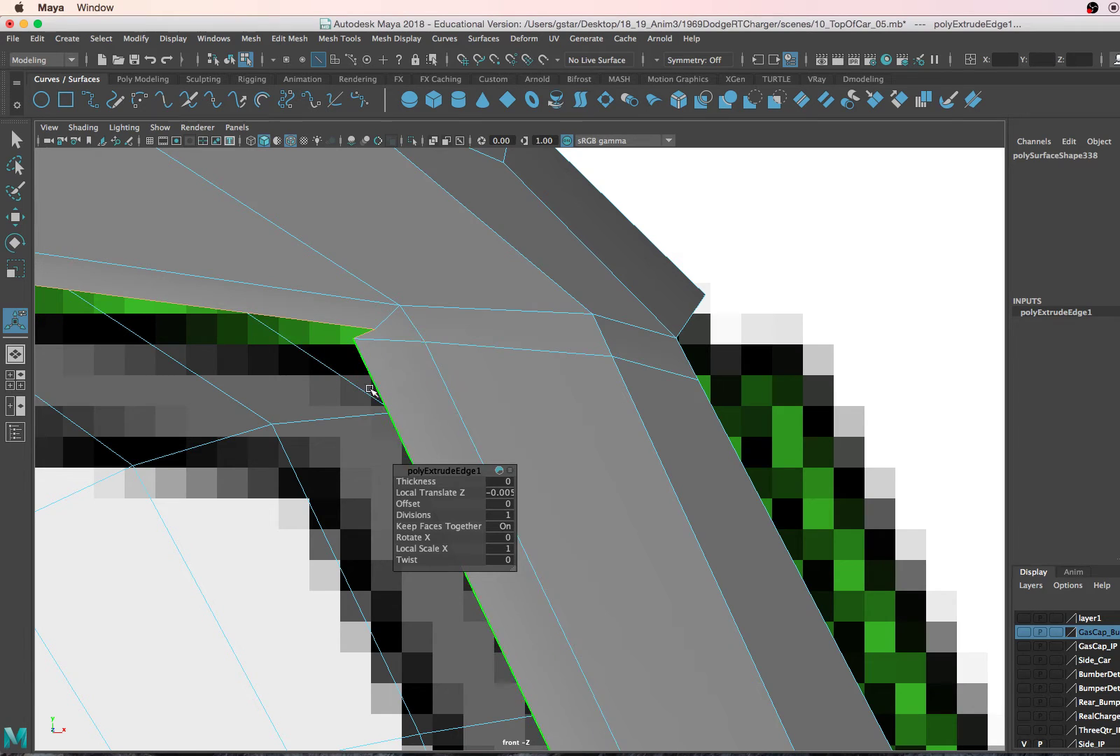
pyautogui.scroll(-5, 412, 369)
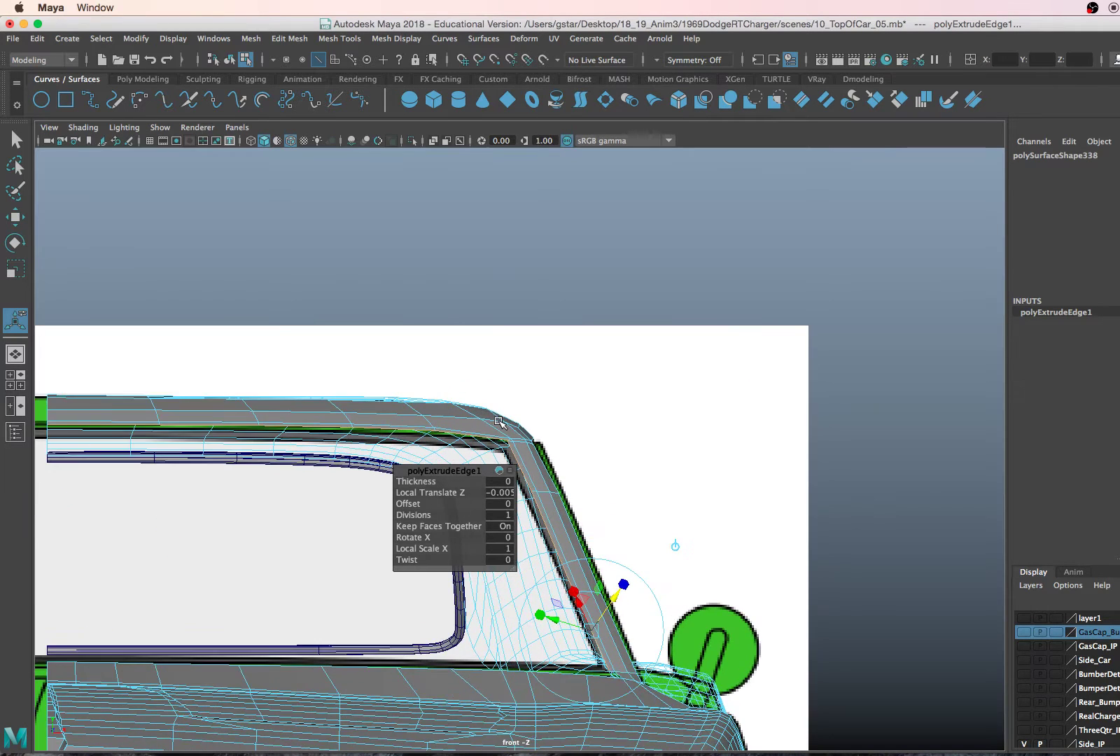
pyautogui.scroll(3, 518, 434)
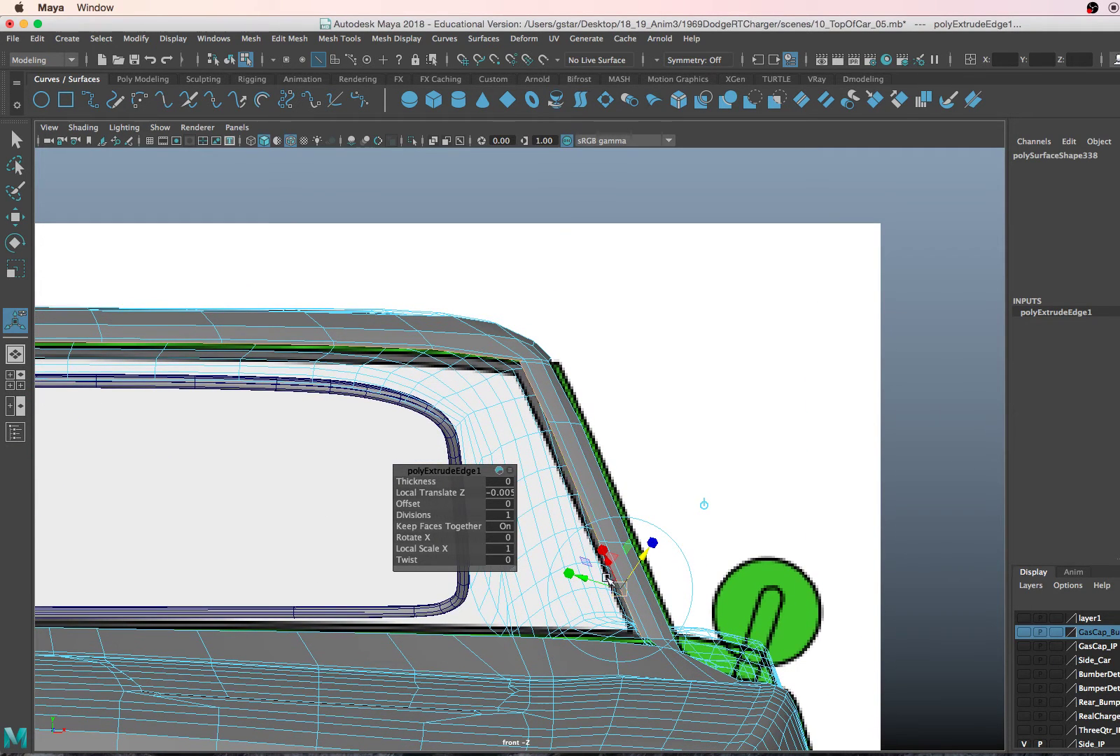
pyautogui.moveTo(585, 578); pyautogui.dragTo(575, 583)
# - Move the extruded strip's inner vertex at the top of the pillar to reshape the windshield corner in the perspective view
pyautogui.press('space')
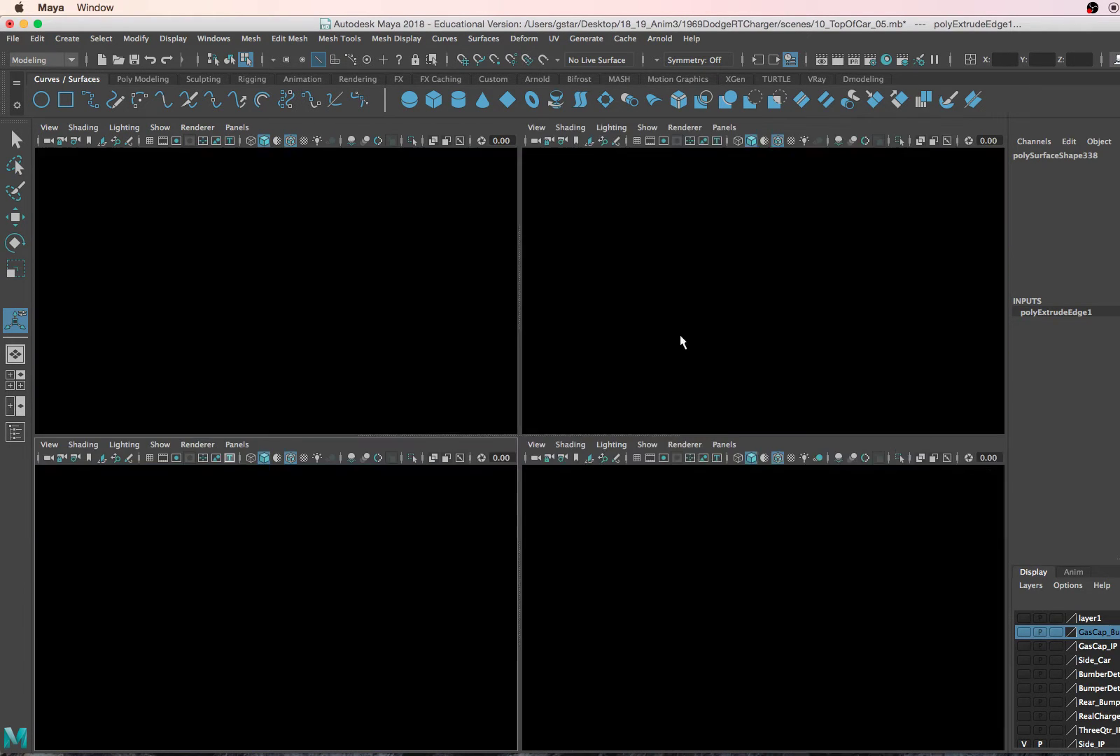
pyautogui.press('space')
pyautogui.moveTo(588, 371); pyautogui.dragTo(567, 418, button='right')
pyautogui.click(565, 406)
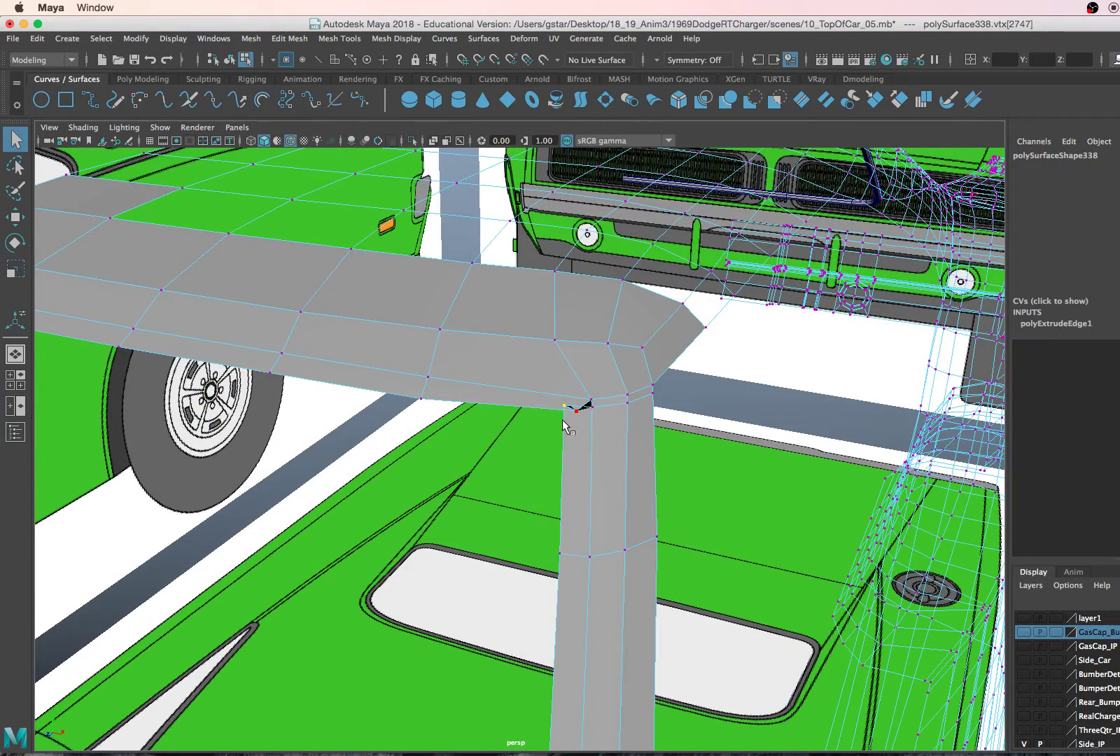
pyautogui.press('w')
pyautogui.keyDown('alt'); pyautogui.moveTo(579, 443); pyautogui.dragTo(612, 393); pyautogui.keyUp('alt')
pyautogui.keyDown('alt'); pyautogui.moveTo(613, 393); pyautogui.dragTo(482, 524); pyautogui.keyUp('alt')
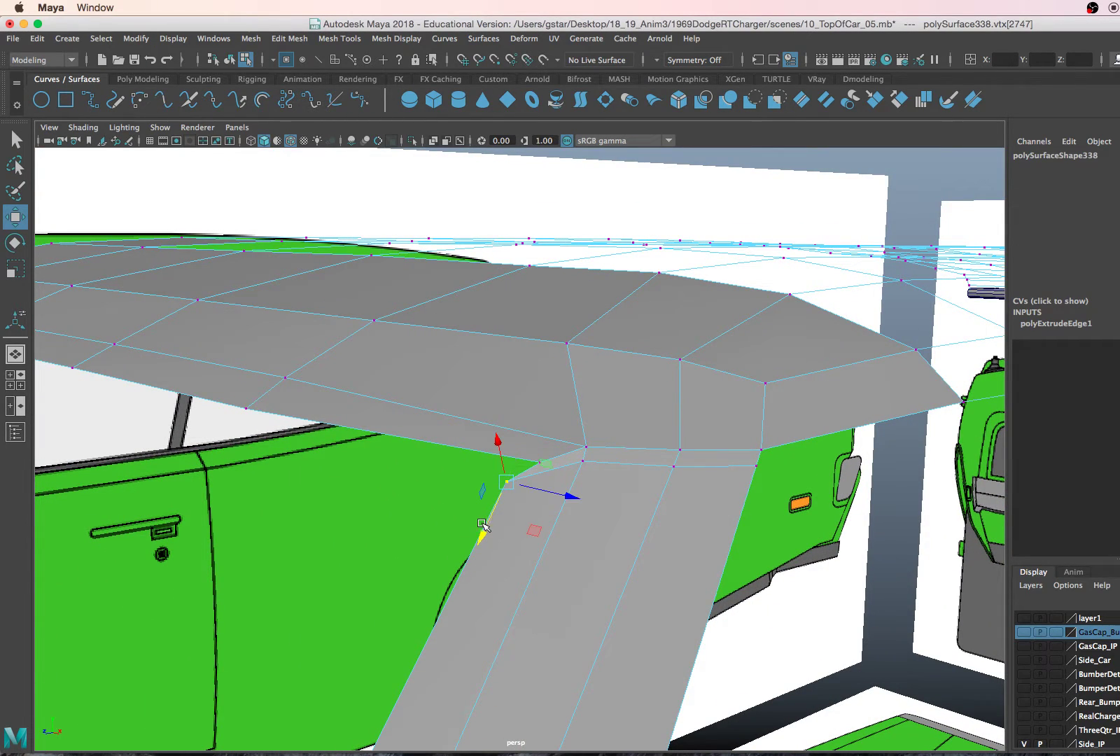
# - Adjust the neighboring corner vertex on the roof side of the extruded strip in the perspective view
pyautogui.keyDown('alt'); pyautogui.moveTo(550, 470); pyautogui.dragTo(663, 454); pyautogui.keyUp('alt')
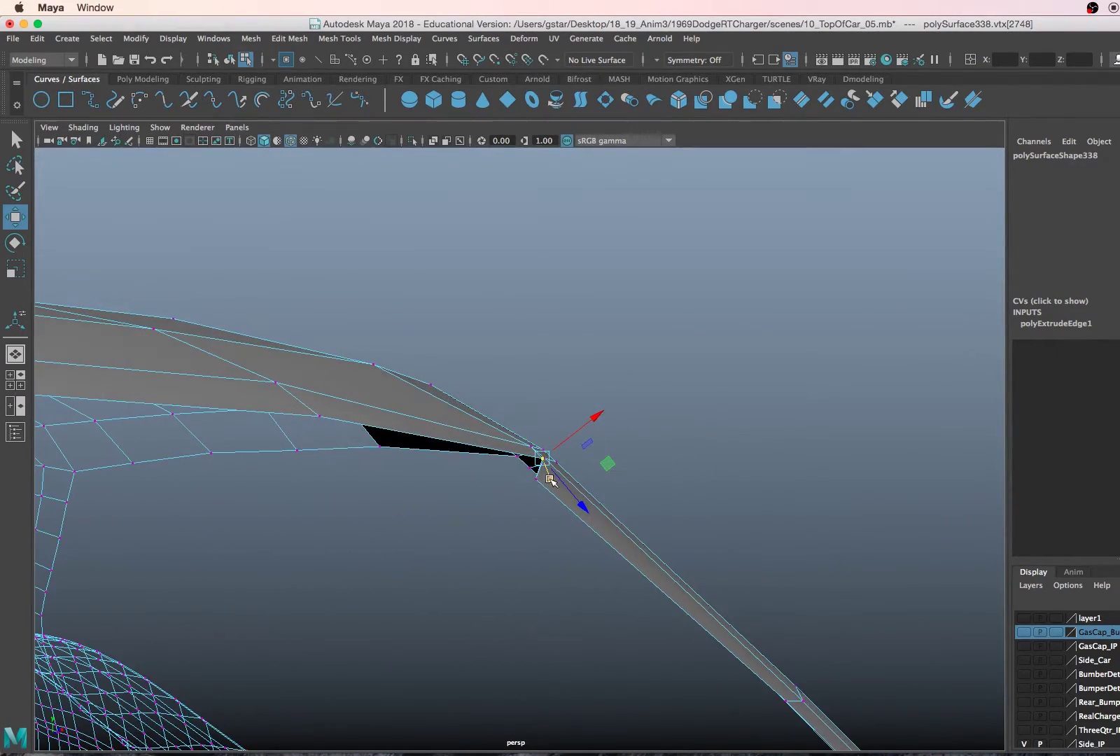
pyautogui.moveTo(586, 427); pyautogui.dragTo(601, 423)
pyautogui.keyDown('alt'); pyautogui.moveTo(601, 423); pyautogui.dragTo(448, 466); pyautogui.keyUp('alt')
pyautogui.click(662, 427)
pyautogui.click(544, 453)
pyautogui.keyDown('alt'); pyautogui.moveTo(420, 445); pyautogui.dragTo(438, 408); pyautogui.keyUp('alt')
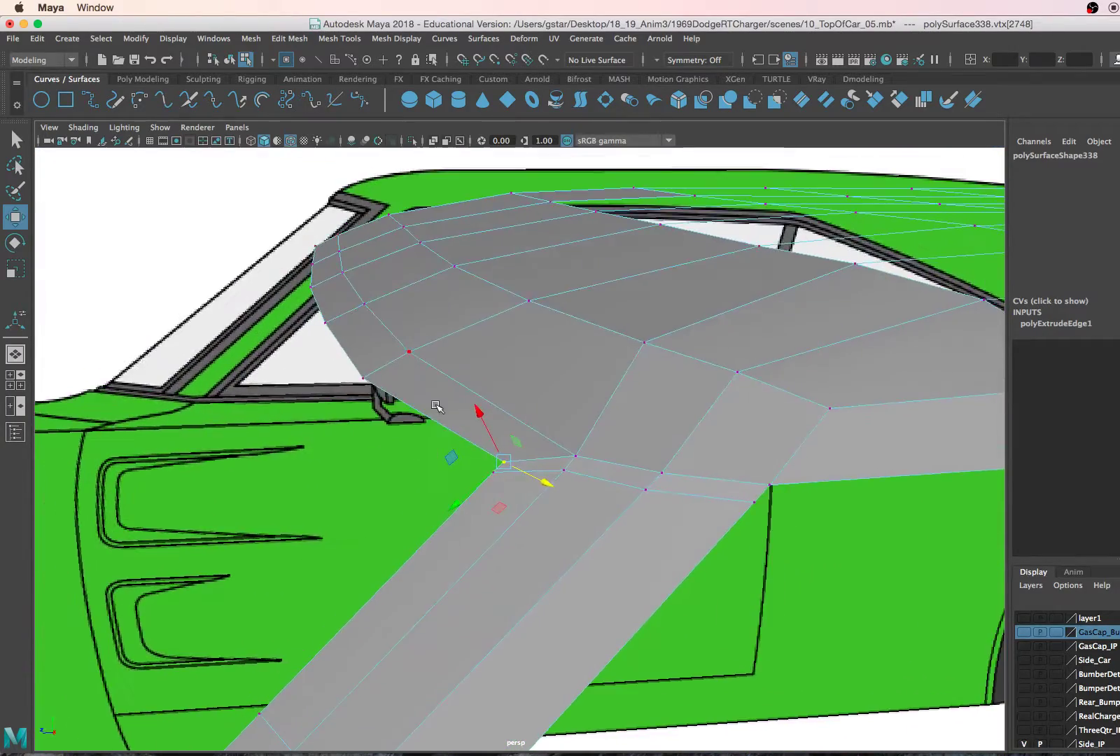
# - Reposition the strip's upper pillar vertex below the roof corner to match the front reference
pyautogui.scroll(-4, 438, 407)
pyautogui.press('space')
pyautogui.press('space')
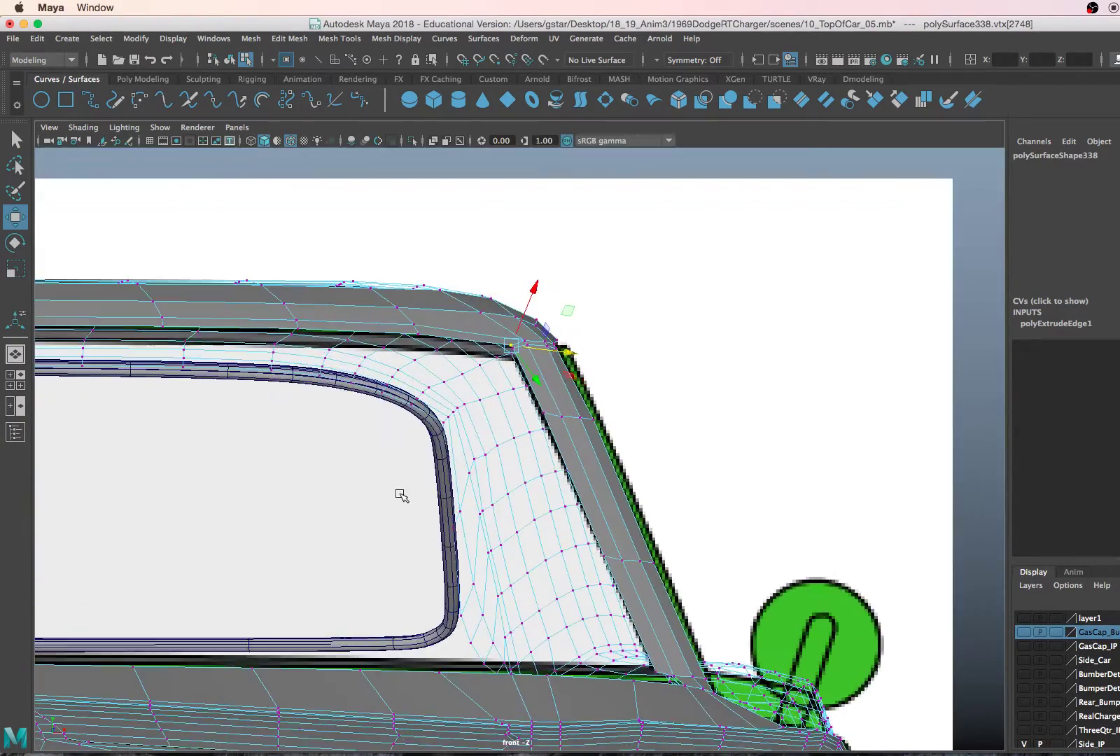
pyautogui.scroll(4, 517, 450)
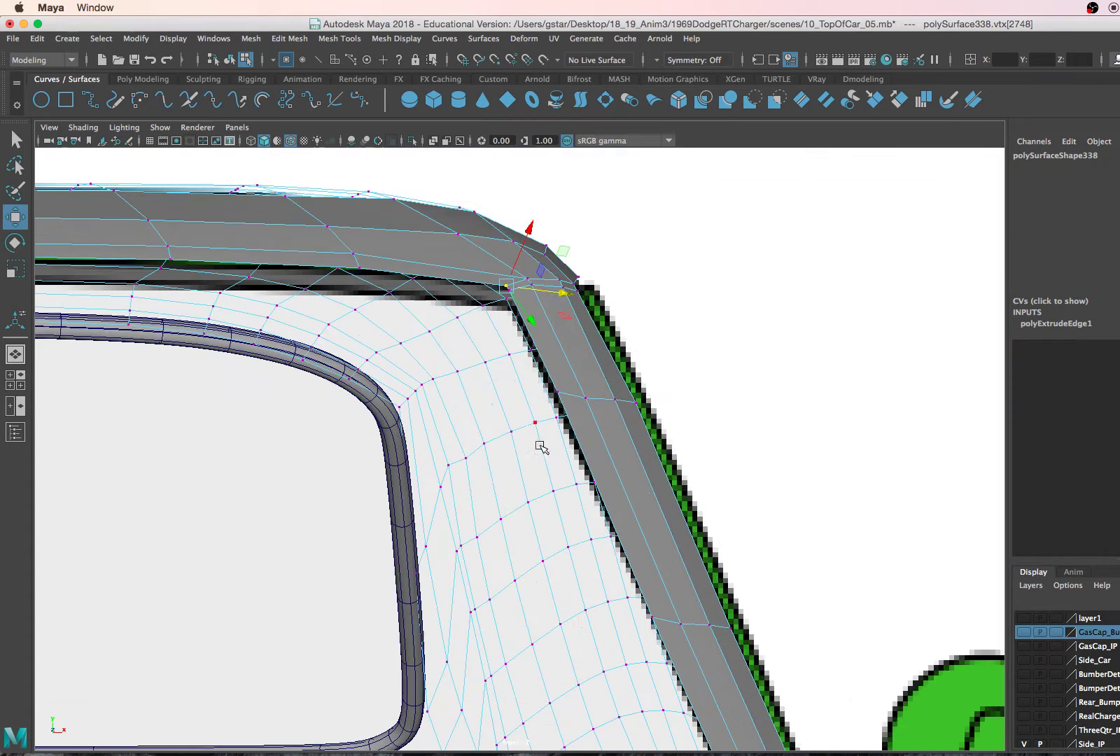
pyautogui.click(556, 394)
pyautogui.moveTo(562, 410); pyautogui.dragTo(599, 405)
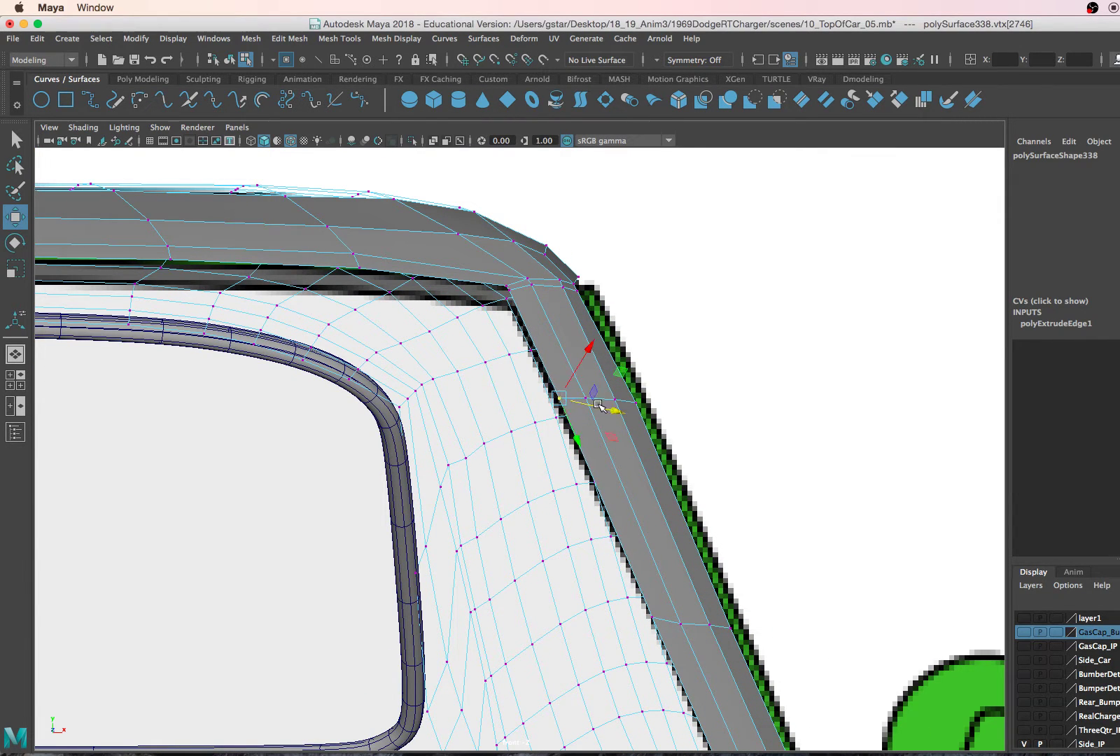
# - Select the roof-edge strip vertex beside the corner and compare the strip with the front and side references
pyautogui.keyDown('alt'); pyautogui.moveTo(435, 286); pyautogui.dragTo(920, 278, button='middle'); pyautogui.keyUp('alt')
pyautogui.click(489, 264)
pyautogui.keyDown('alt'); pyautogui.moveTo(156, 263); pyautogui.dragTo(378, 251, button='middle'); pyautogui.keyUp('alt')
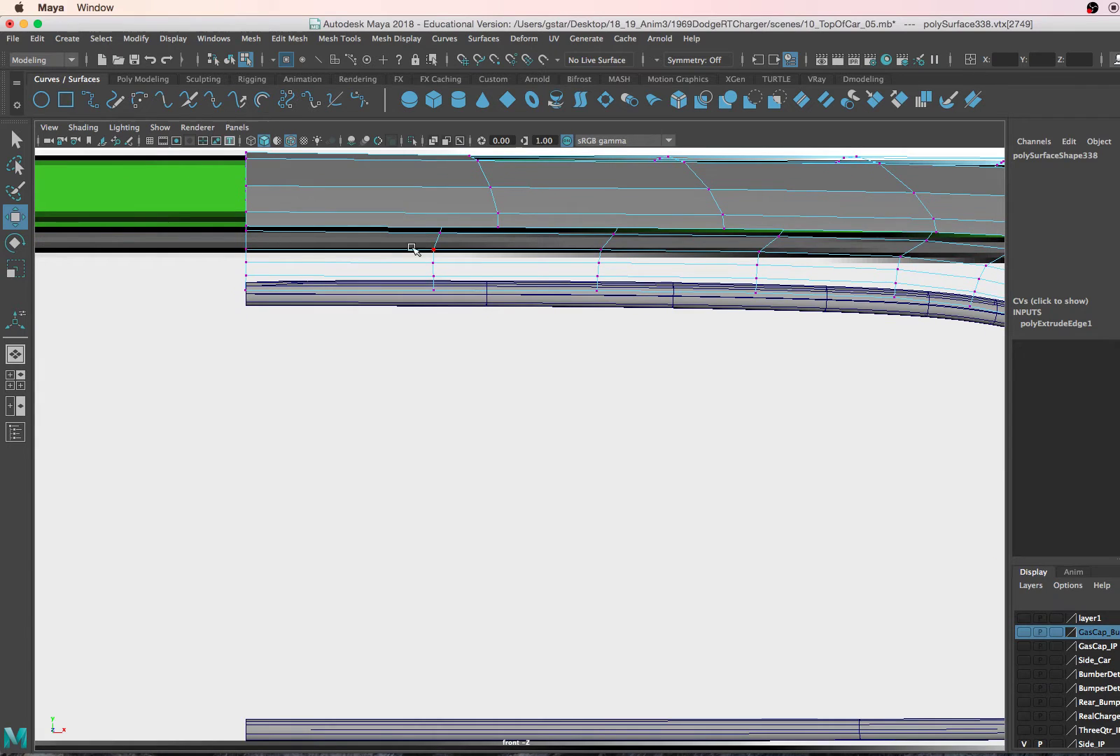
pyautogui.press('space')
pyautogui.press('space')
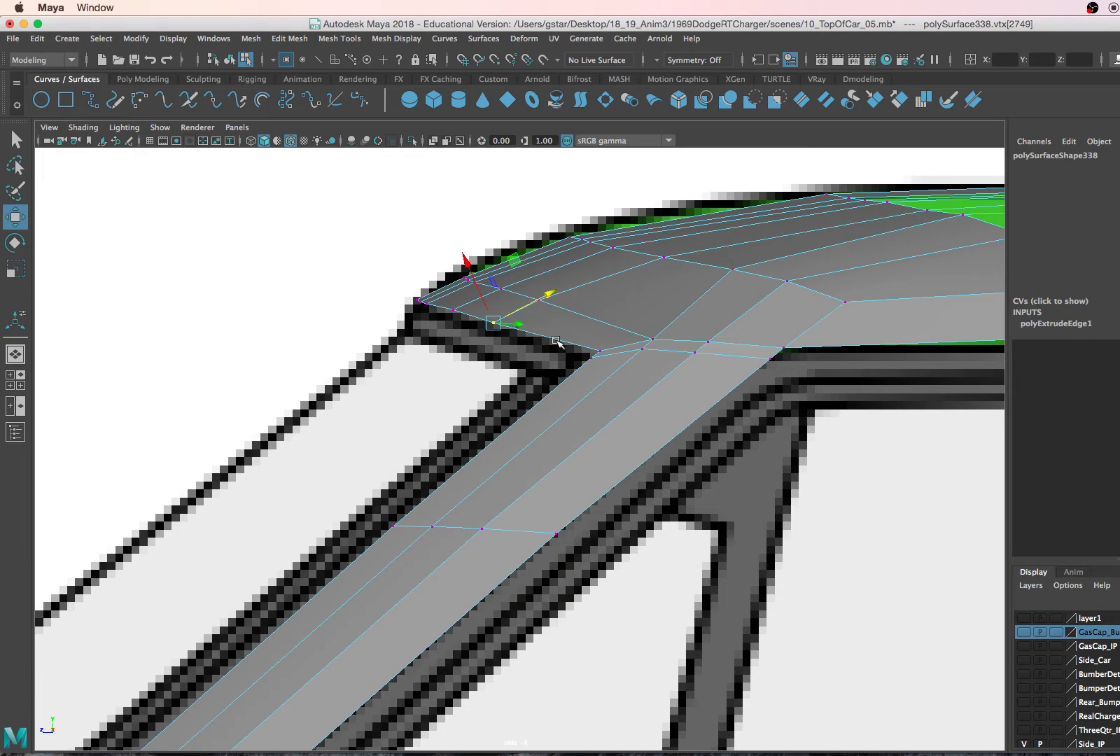
pyautogui.scroll(1, 556, 337)
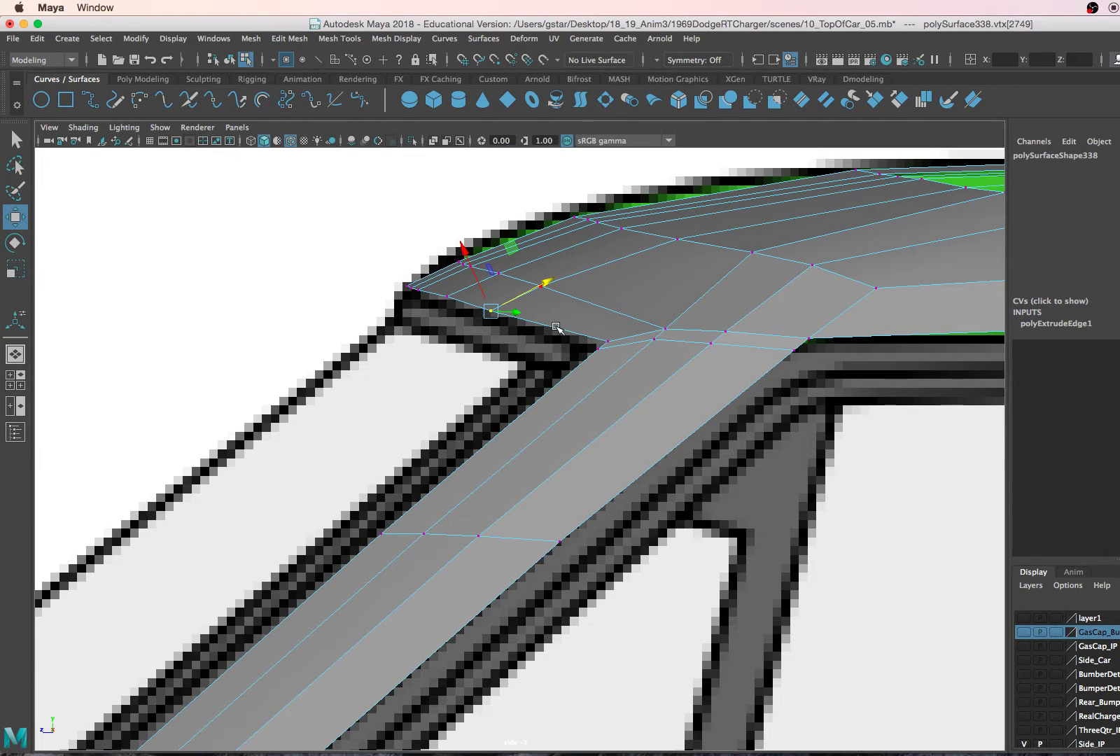
pyautogui.moveTo(581, 363); pyautogui.dragTo(522, 319, button='right')
pyautogui.click(592, 341)
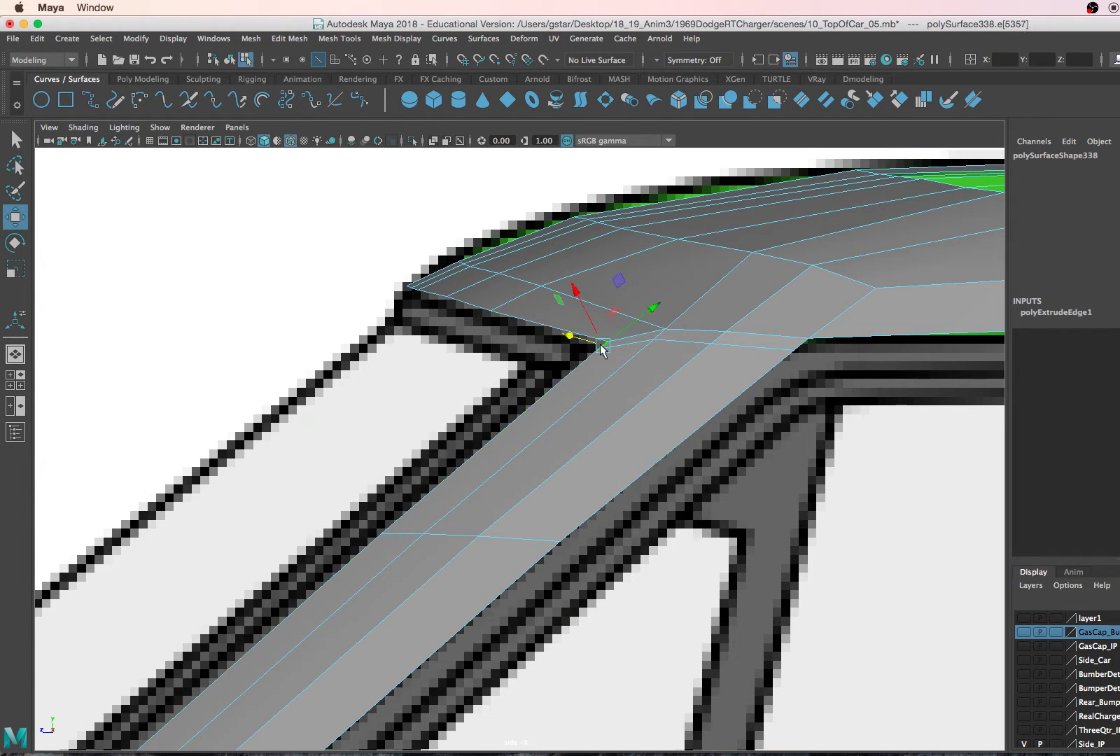
pyautogui.keyDown('shift'); pyautogui.click(564, 376); pyautogui.keyUp('shift')
pyautogui.keyDown('alt'); pyautogui.moveTo(440, 485); pyautogui.dragTo(537, 394, button='middle'); pyautogui.keyUp('alt')
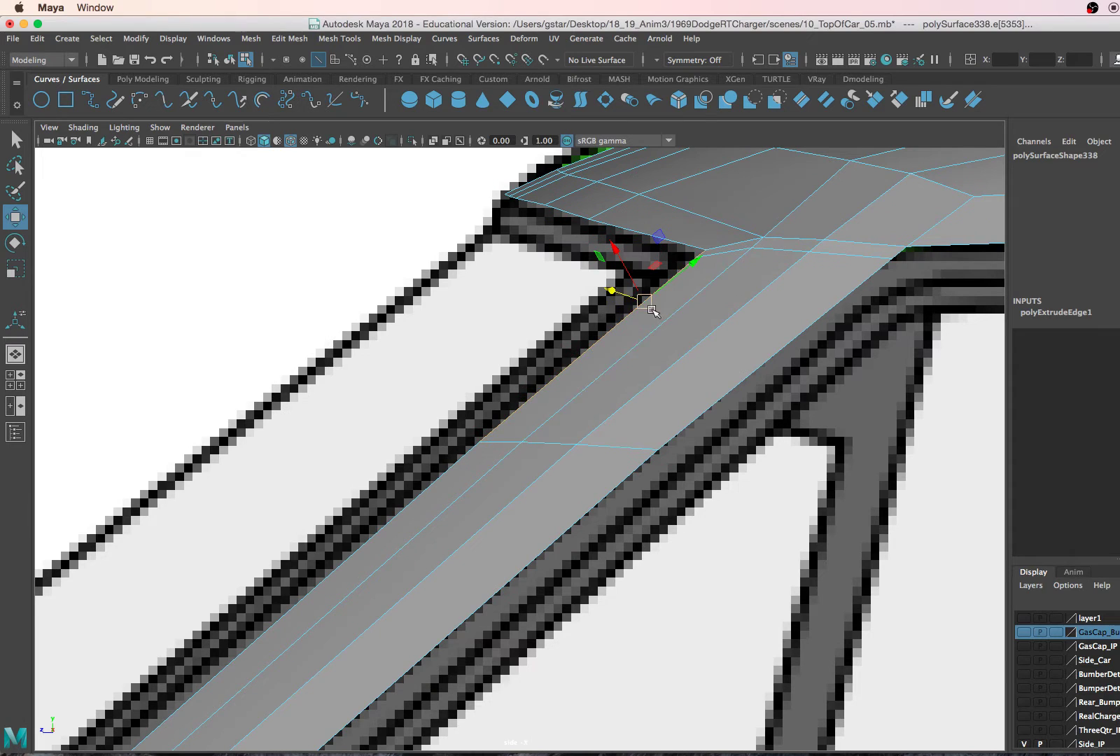
pyautogui.click(590, 354)
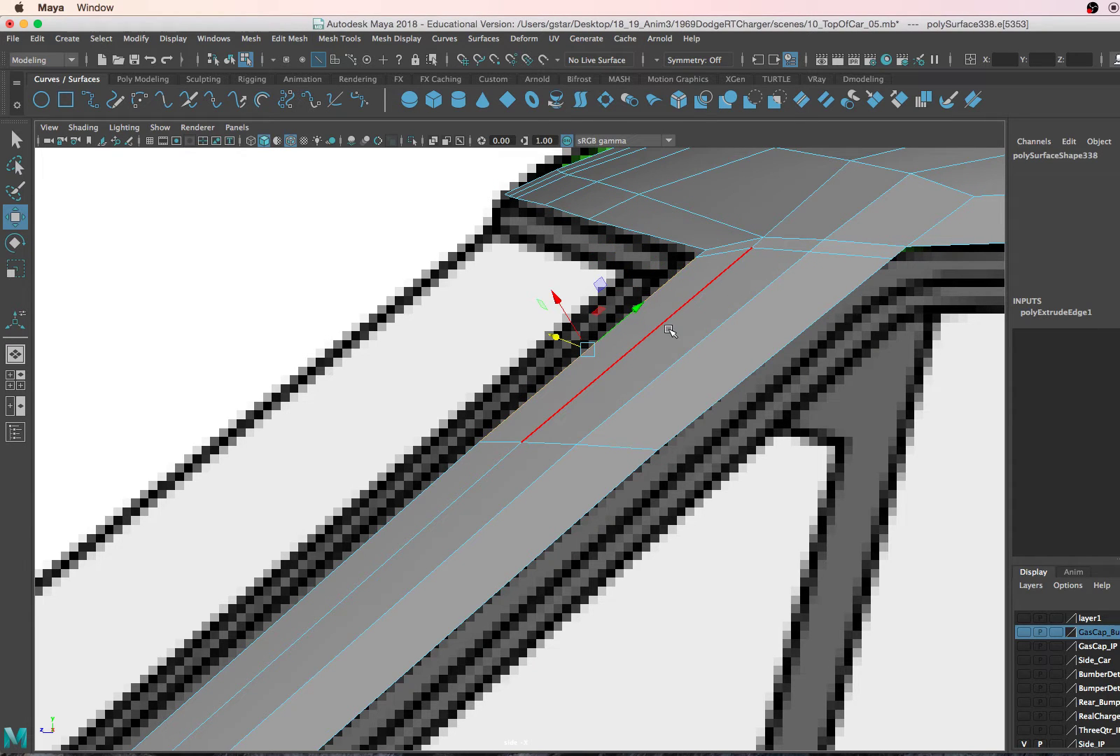
pyautogui.keyDown('alt'); pyautogui.moveTo(527, 392); pyautogui.dragTo(420, 532, button='middle'); pyautogui.keyUp('alt')
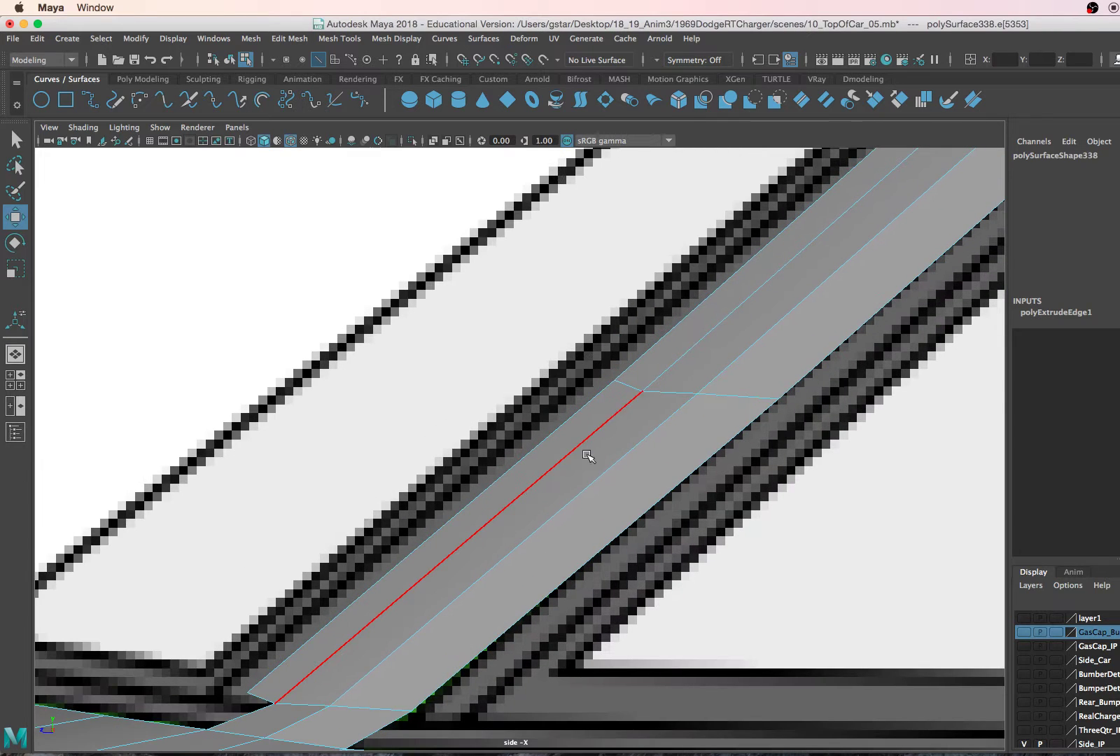
# - Move the pillar's second-row vertices at the lower joint and at the base slightly toward the windshield in the side view
pyautogui.moveTo(616, 415); pyautogui.dragTo(550, 370, button='right')
pyautogui.click(641, 390)
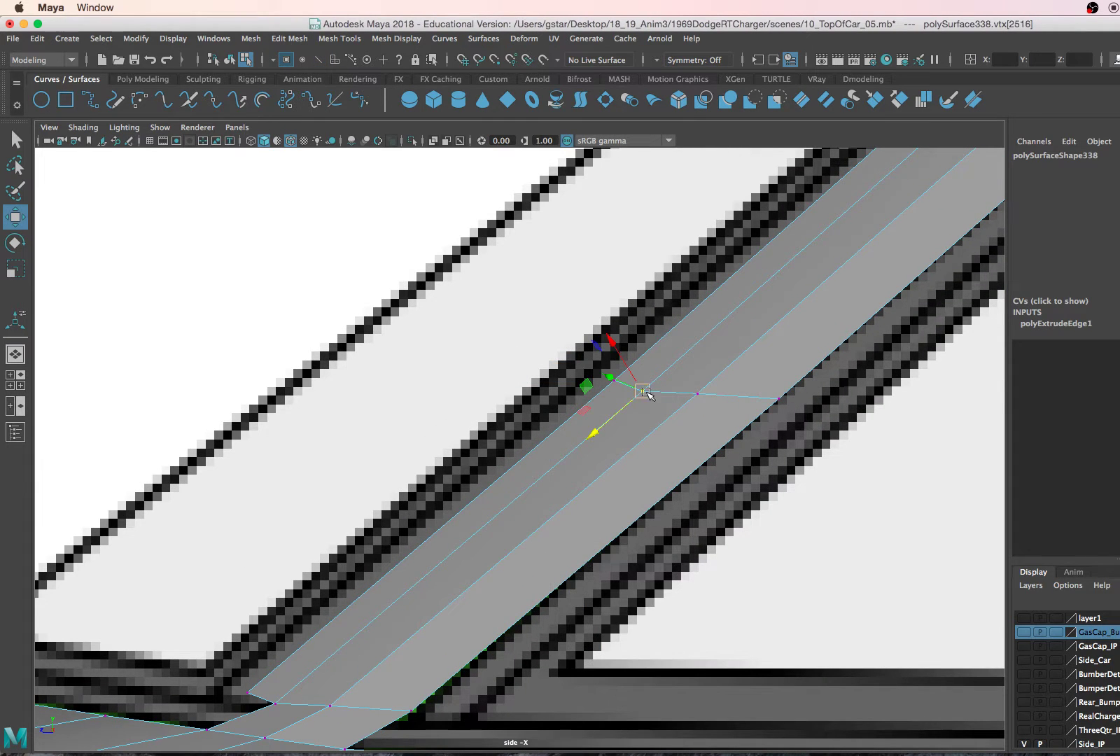
pyautogui.moveTo(633, 371); pyautogui.dragTo(629, 390)
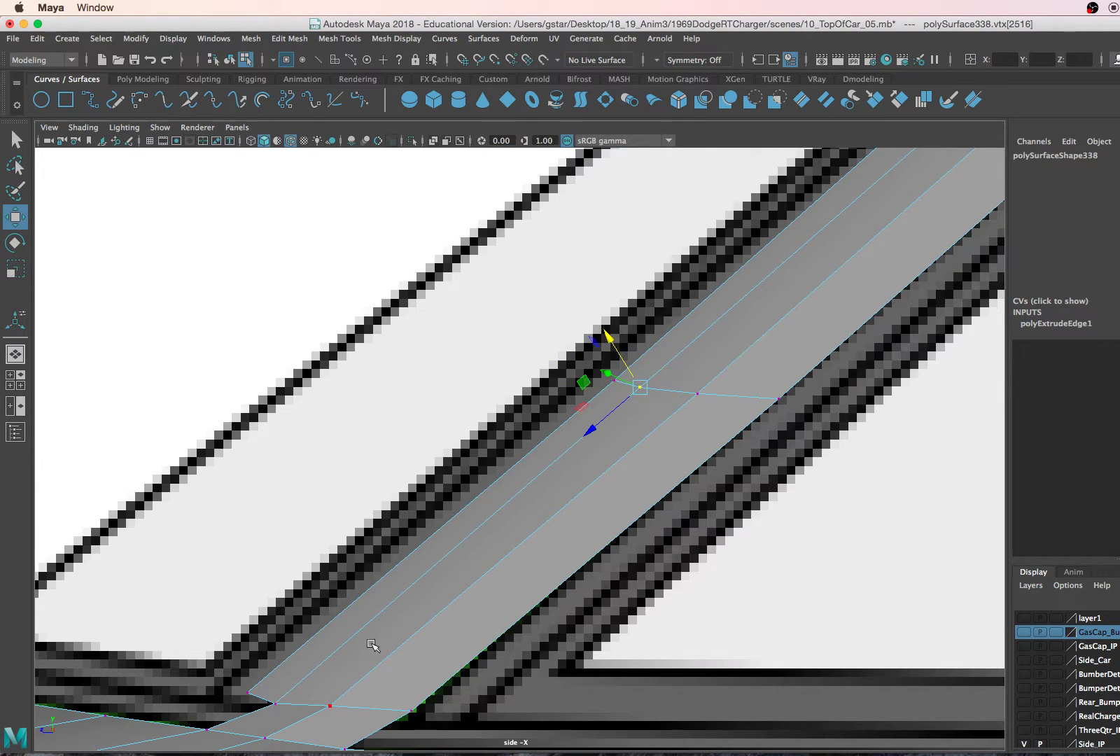
pyautogui.click(275, 704)
pyautogui.moveTo(261, 680); pyautogui.dragTo(256, 660)
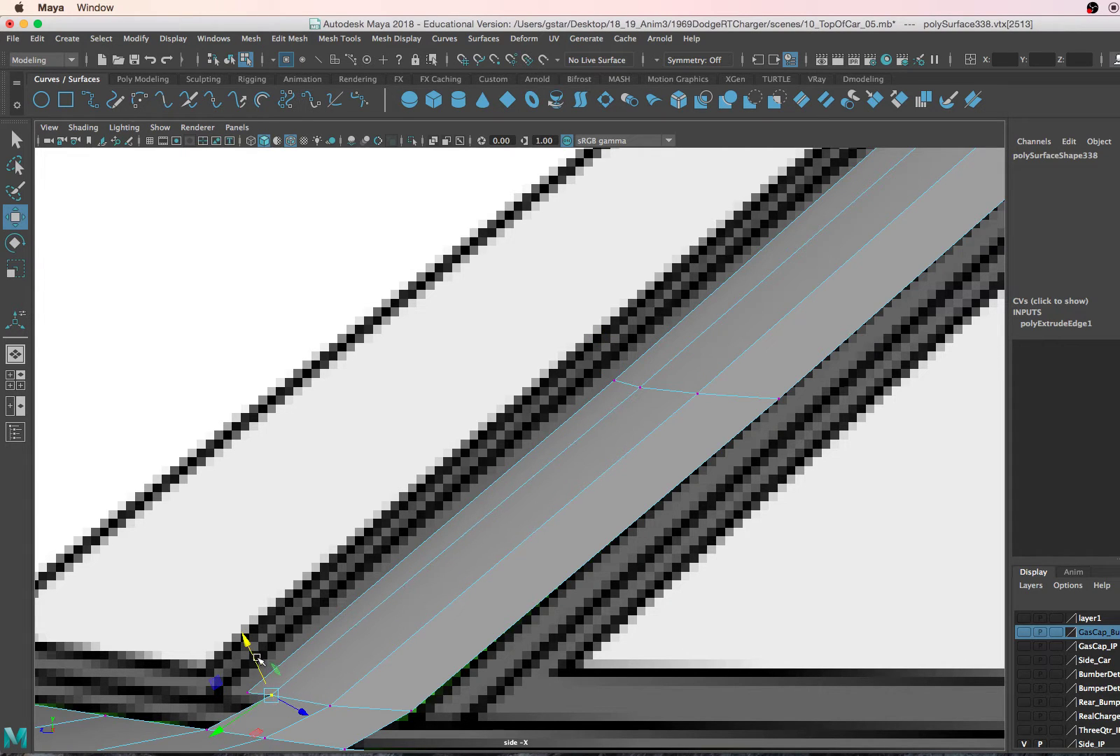
# - Switch the side view to wireframe display and select the strip's outer vertex at the pillar's lower joint
pyautogui.scroll(-5, 363, 644)
pyautogui.scroll(6, 470, 630)
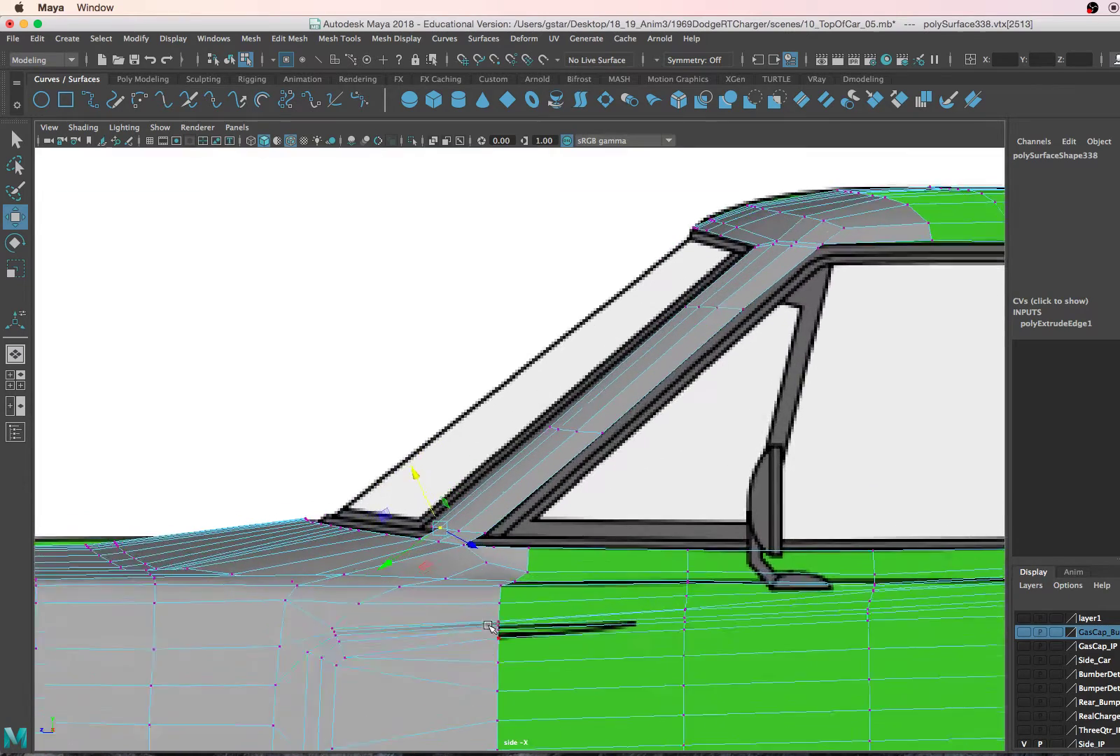
pyautogui.press('4')
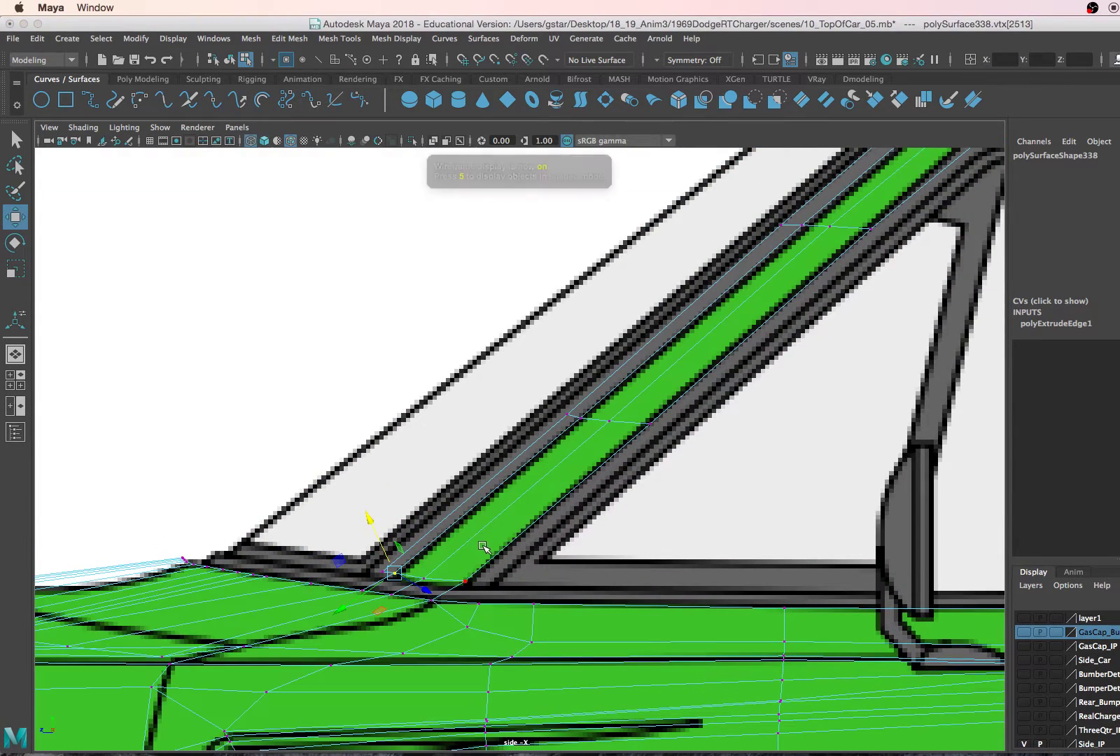
pyautogui.scroll(2, 462, 540)
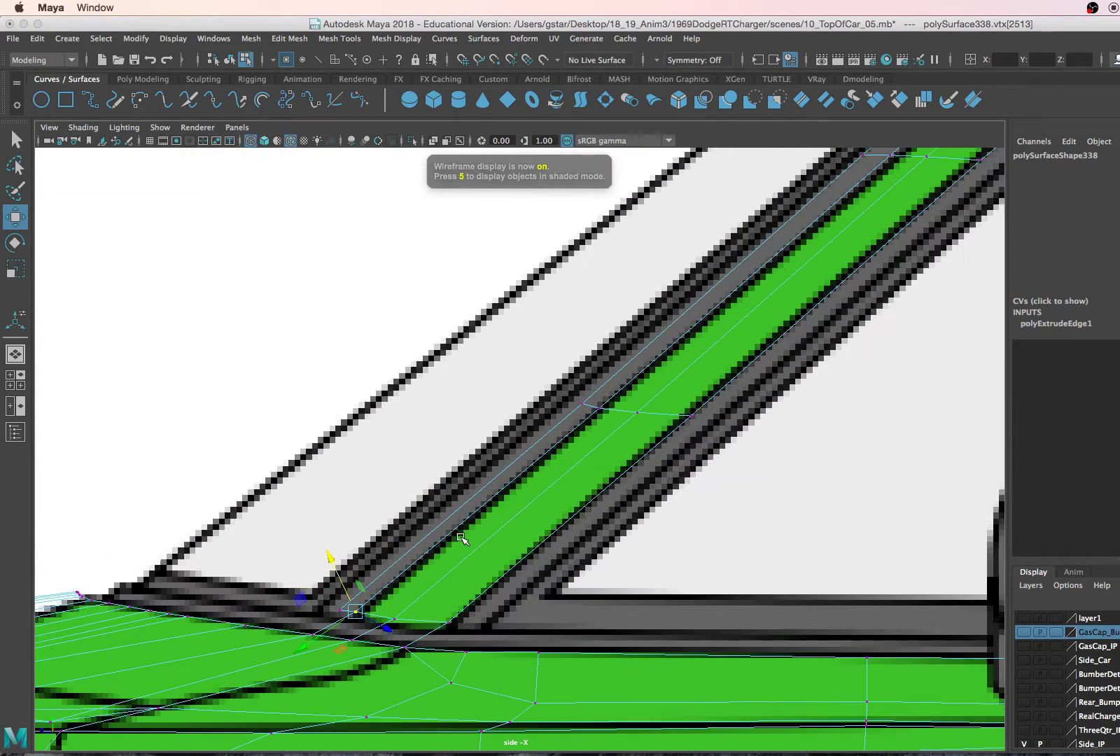
pyautogui.click(580, 406)
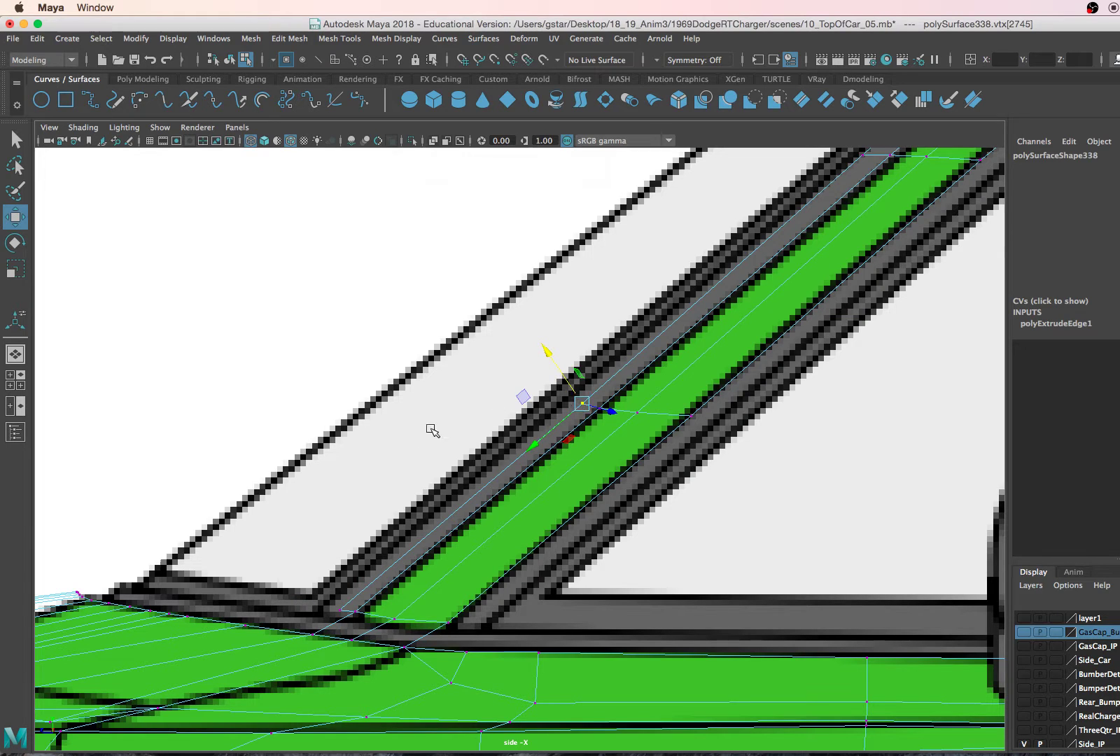
pyautogui.moveTo(403, 558); pyautogui.dragTo(392, 539, button='right')
pyautogui.click(399, 554)
pyautogui.scroll(5, 680, 295)
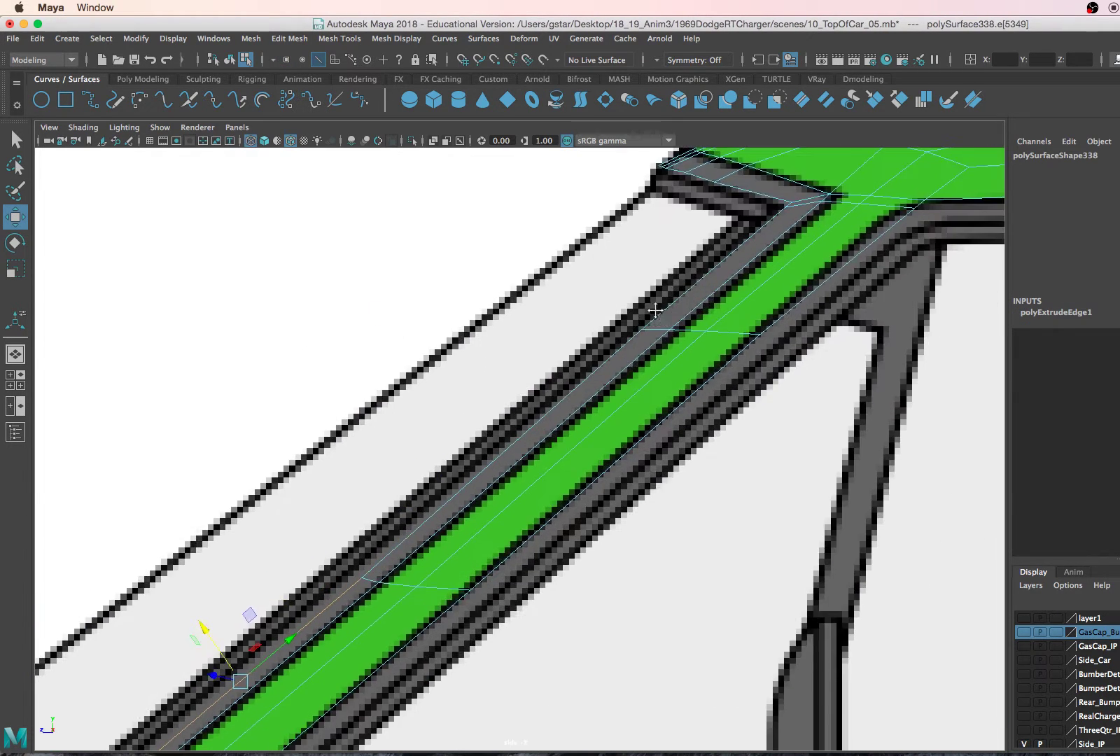
pyautogui.keyDown('shift'); pyautogui.click(677, 289); pyautogui.keyUp('shift')
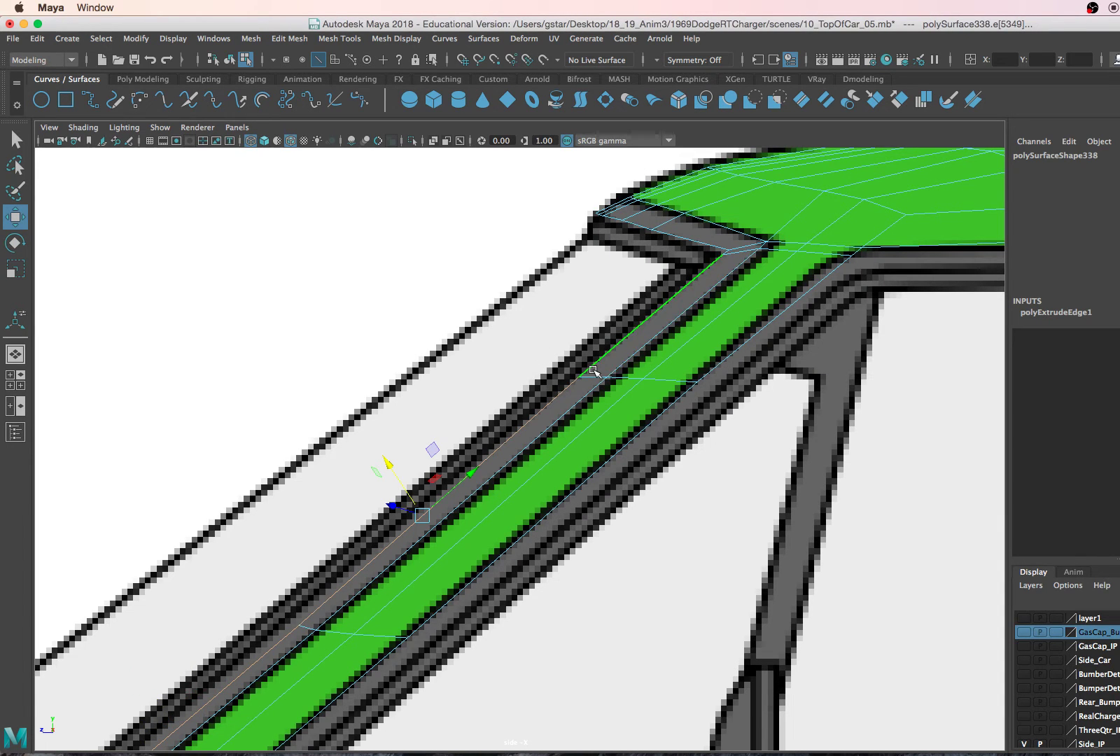
pyautogui.scroll(1, 706, 248)
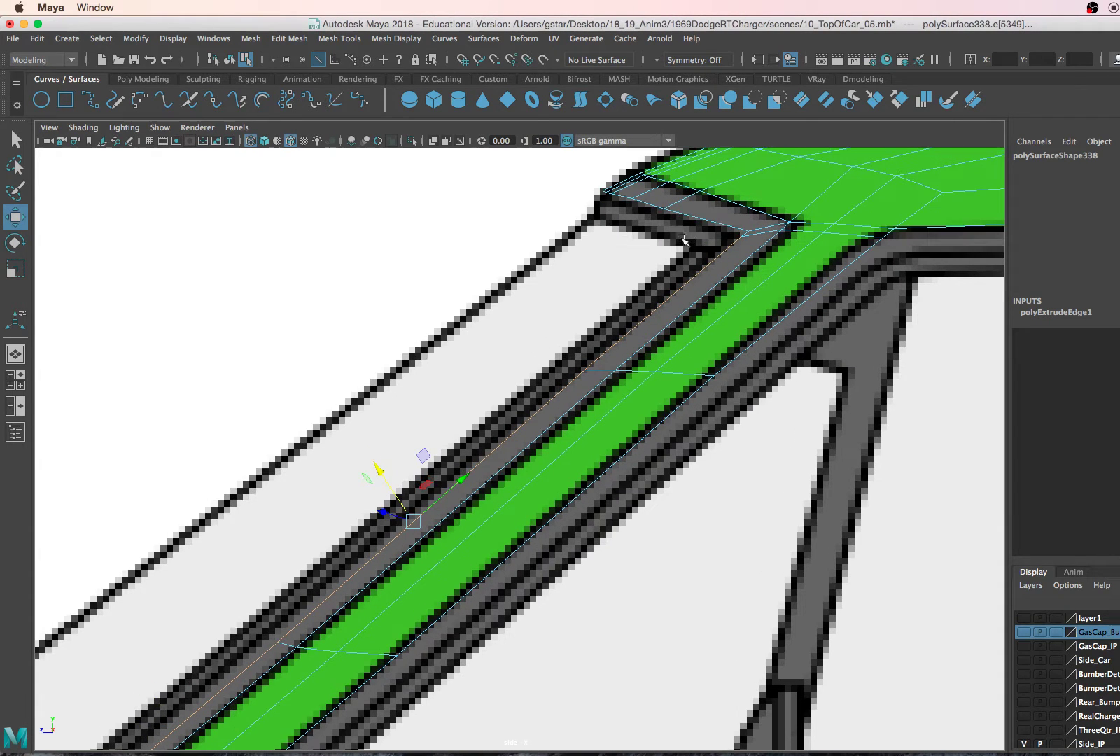
pyautogui.scroll(-1, 680, 237)
pyautogui.scroll(1, 675, 244)
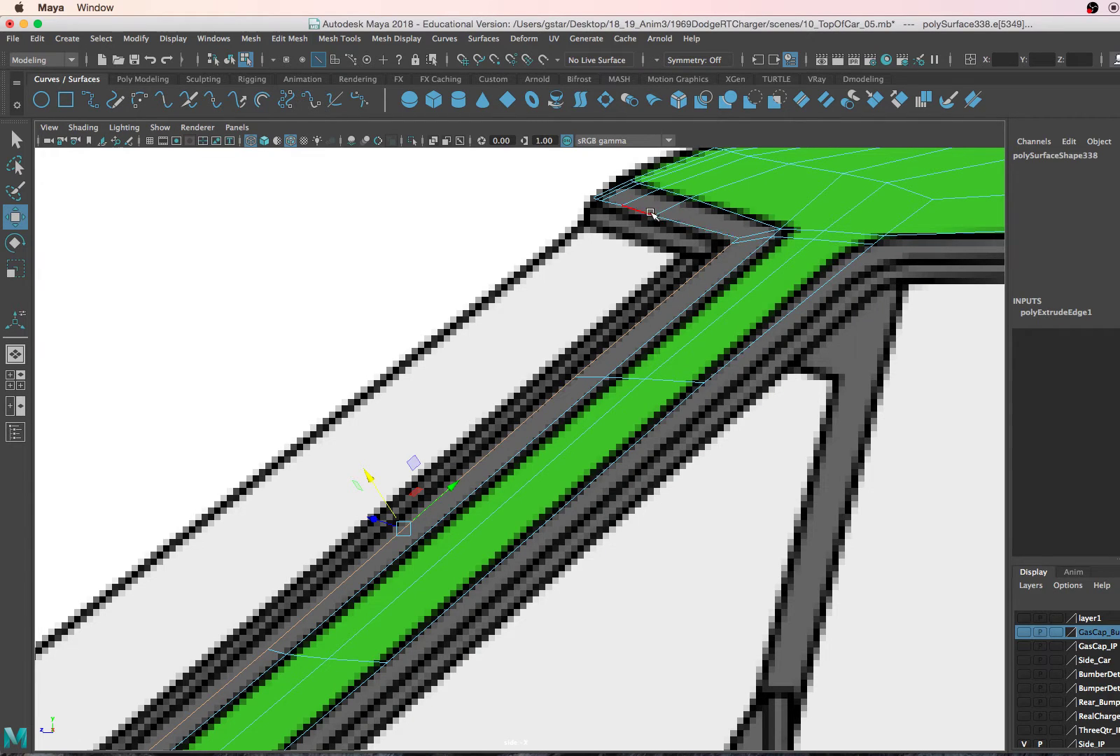
pyautogui.moveTo(651, 213); pyautogui.dragTo(655, 251, button='right')
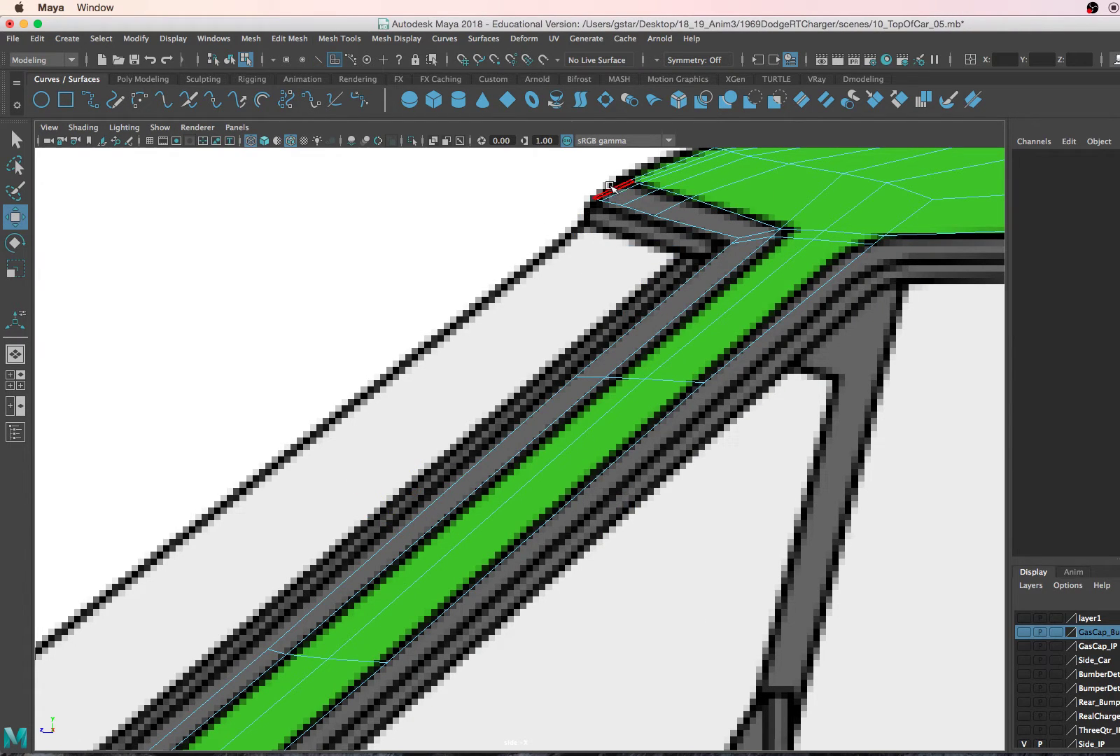
pyautogui.keyDown('shift'); pyautogui.moveTo(623, 192); pyautogui.dragTo(760, 236); pyautogui.keyUp('shift')
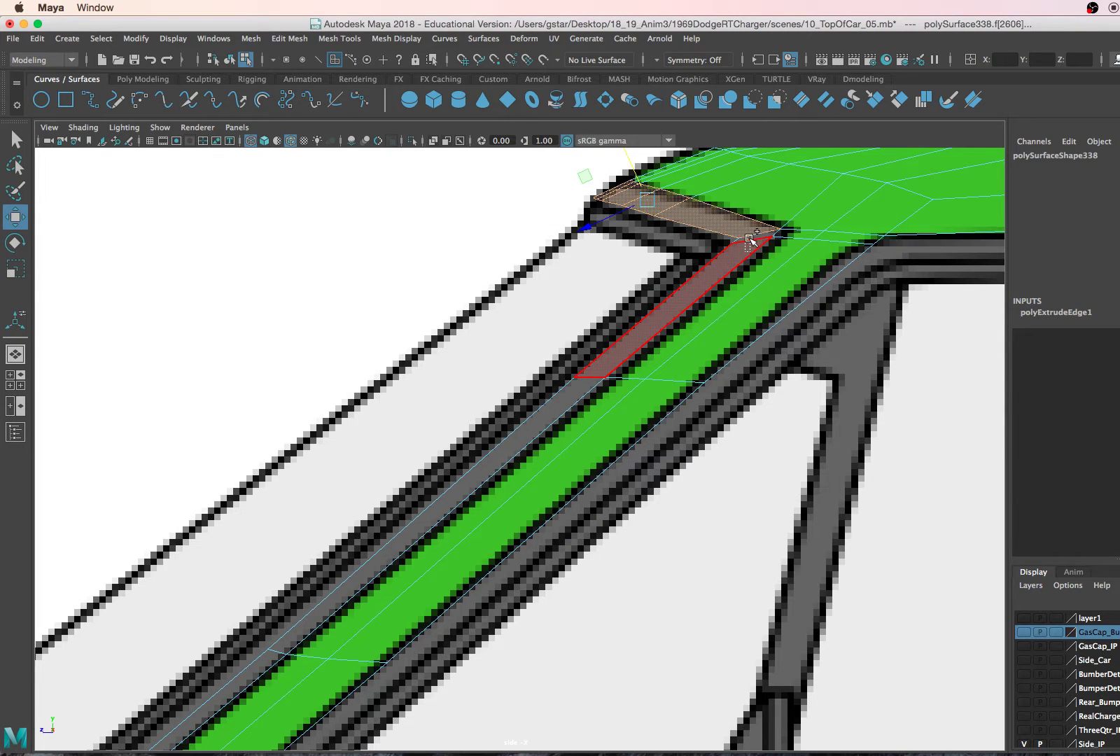
pyautogui.keyDown('shift'); pyautogui.click(749, 240); pyautogui.keyUp('shift')
pyautogui.keyDown('alt'); pyautogui.moveTo(686, 369); pyautogui.dragTo(839, 210, button='middle'); pyautogui.keyUp('alt')
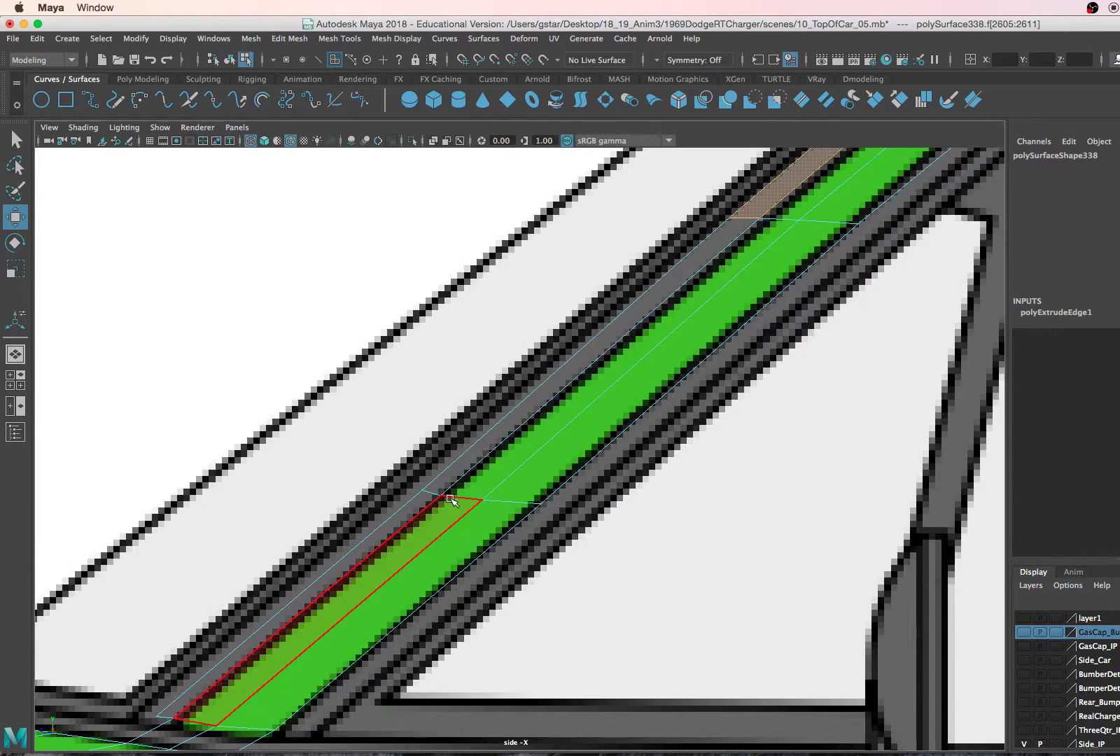
pyautogui.keyDown('alt'); pyautogui.moveTo(451, 499); pyautogui.dragTo(533, 407, button='middle'); pyautogui.keyUp('alt')
# - Move the strip's outer vertices at the pillar's lower joint and at its base slightly toward the windshield in the side view
pyautogui.moveTo(527, 406); pyautogui.dragTo(453, 354, button='right')
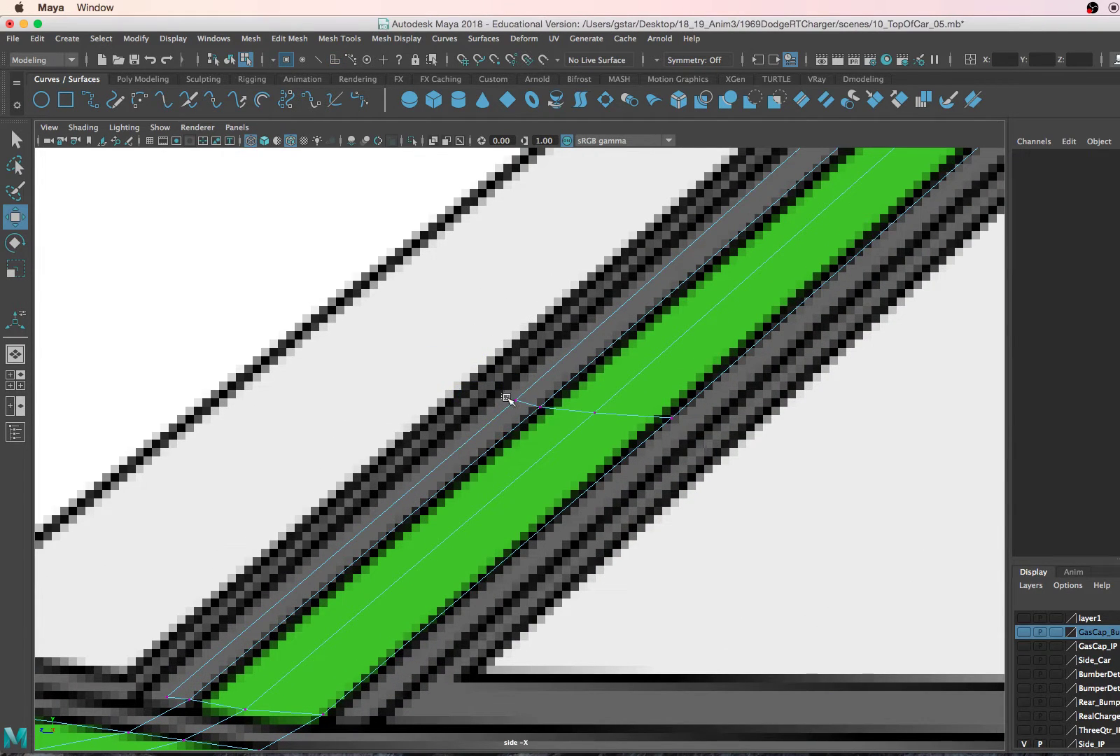
pyautogui.click(508, 399)
pyautogui.keyDown('alt'); pyautogui.moveTo(525, 396); pyautogui.dragTo(704, 252, button='middle'); pyautogui.keyUp('alt')
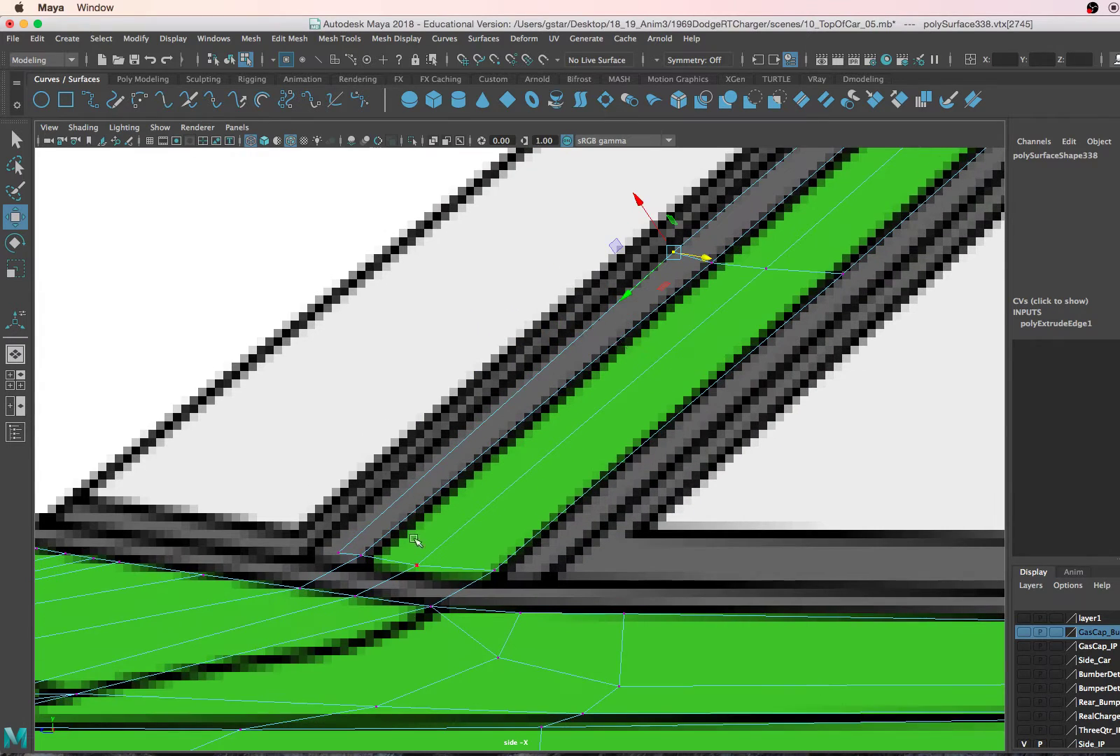
pyautogui.click(326, 544)
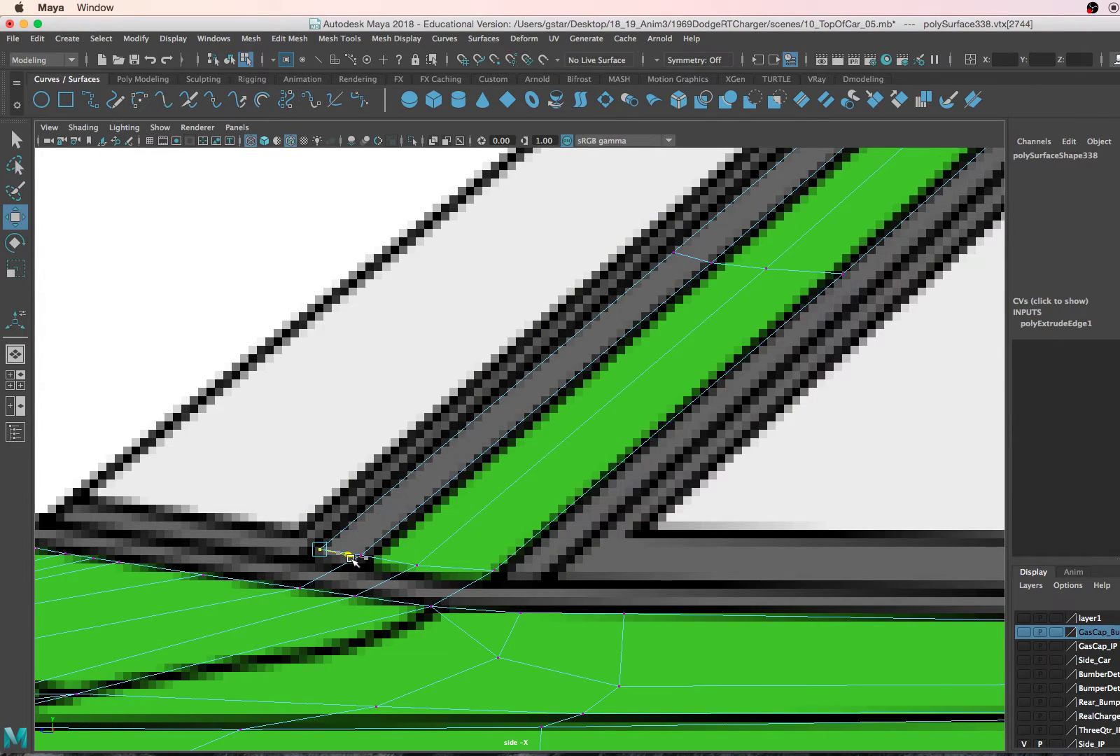
pyautogui.keyDown('alt'); pyautogui.moveTo(530, 420); pyautogui.dragTo(625, 358, button='middle'); pyautogui.keyUp('alt')
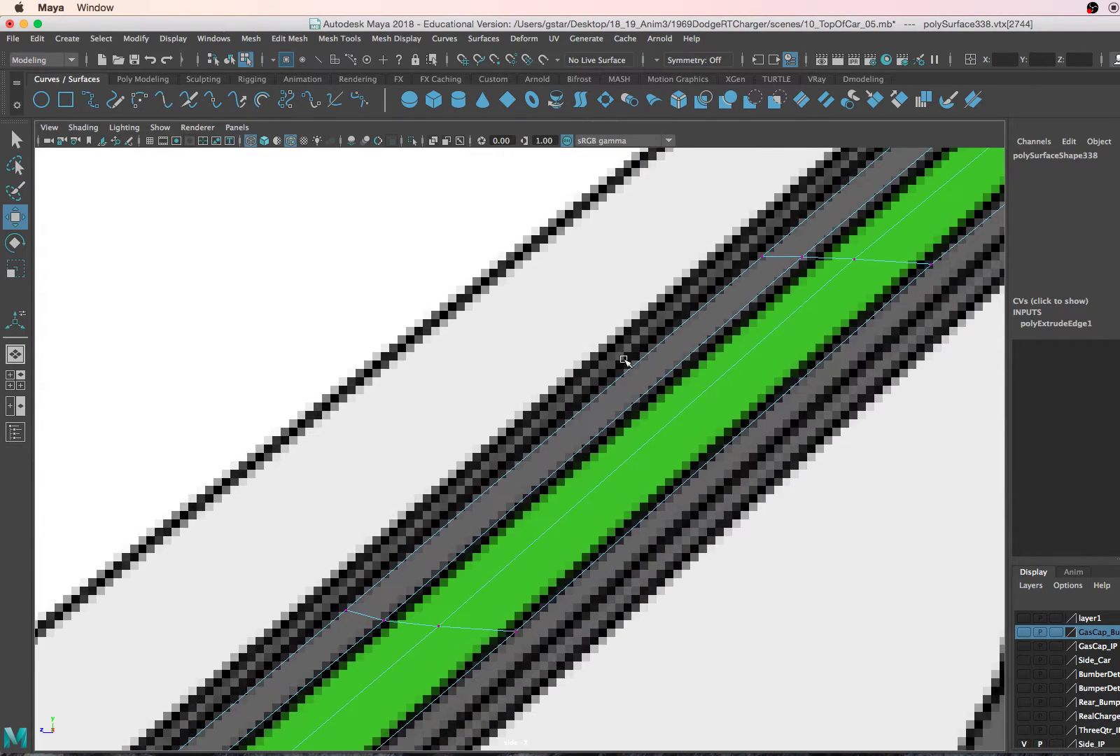
# - Move the strip's base vertex outward toward the pillar in the front view, using X-ray display to see the reference
pyautogui.press('space')
pyautogui.press('space')
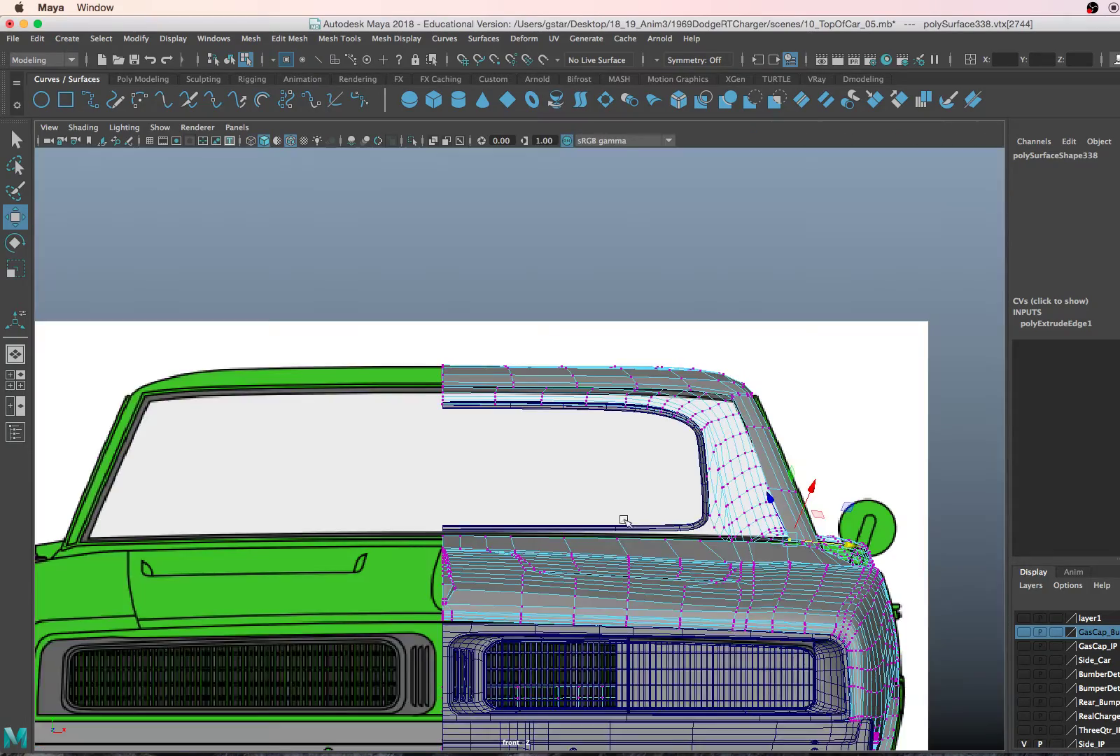
pyautogui.keyDown('alt'); pyautogui.moveTo(621, 518); pyautogui.dragTo(669, 503, button='middle'); pyautogui.keyUp('alt')
pyautogui.scroll(8, 660, 501)
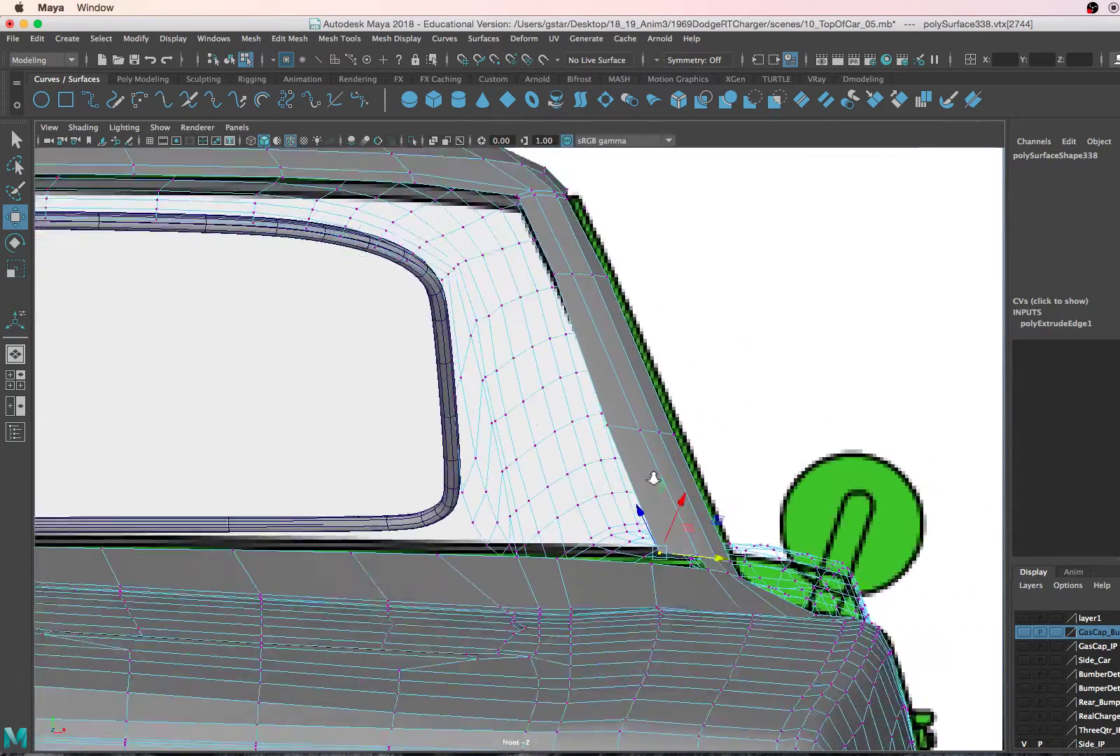
pyautogui.press('4')
pyautogui.scroll(4, 581, 482)
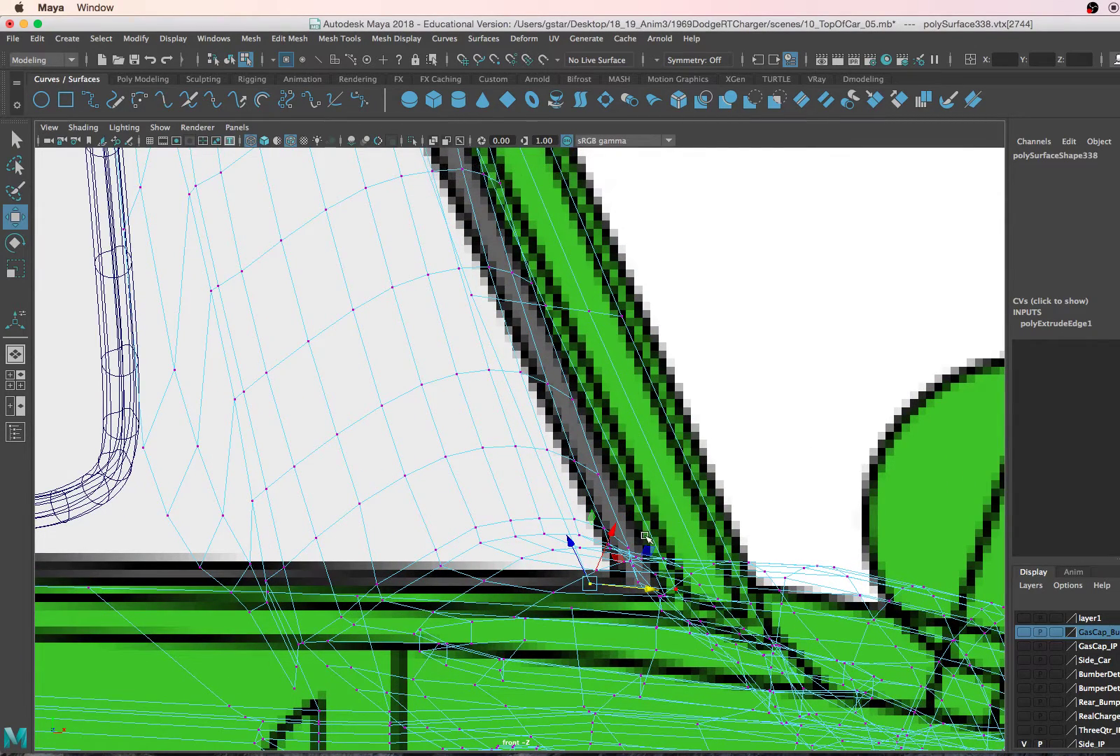
pyautogui.press('5')
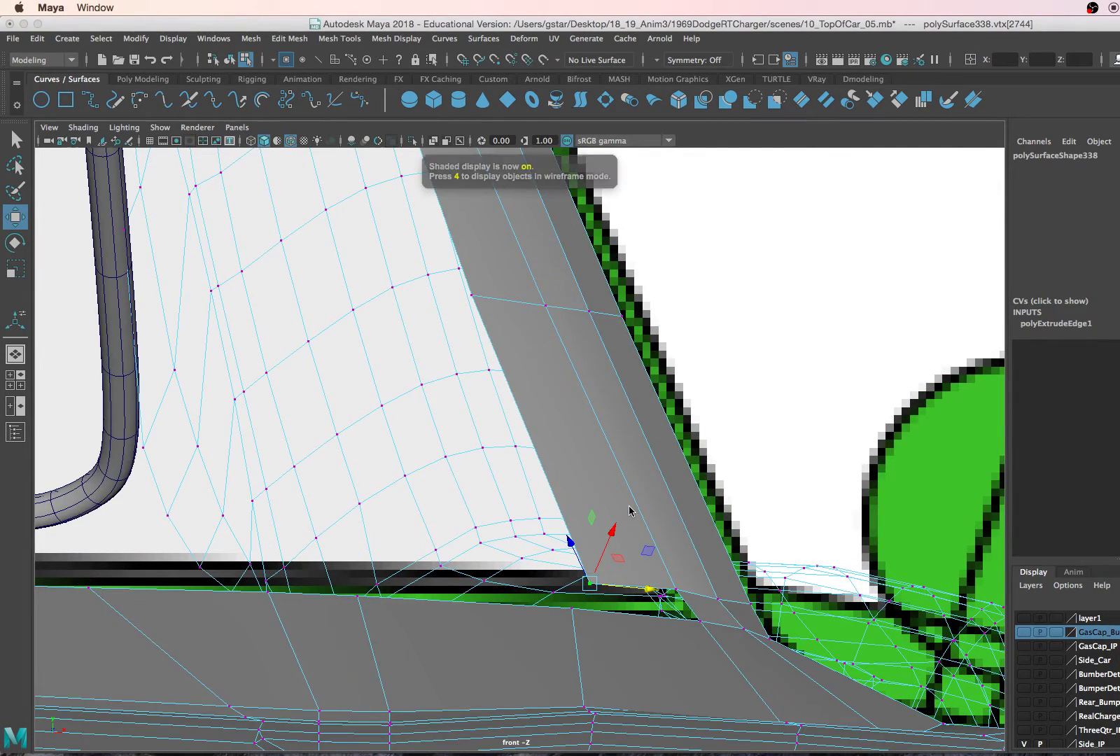
pyautogui.click(434, 141)
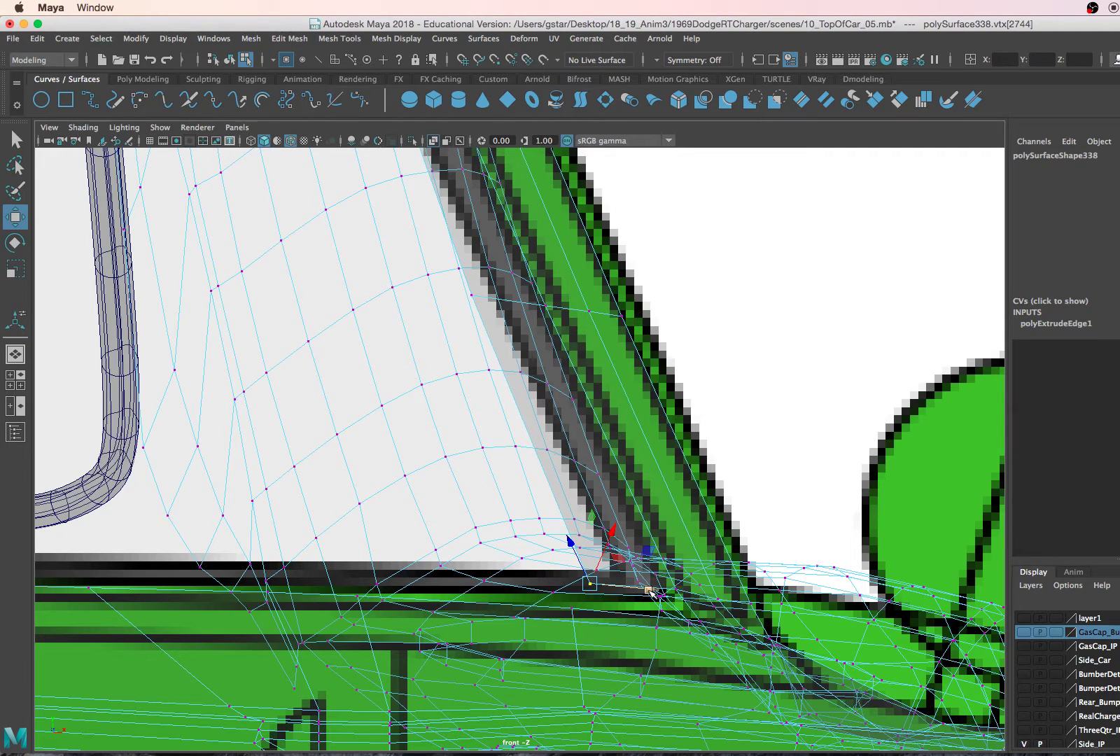
pyautogui.moveTo(651, 590); pyautogui.dragTo(677, 586)
pyautogui.press('space')
pyautogui.keyDown('alt'); pyautogui.moveTo(714, 630); pyautogui.dragTo(755, 533, button='middle'); pyautogui.keyUp('alt')
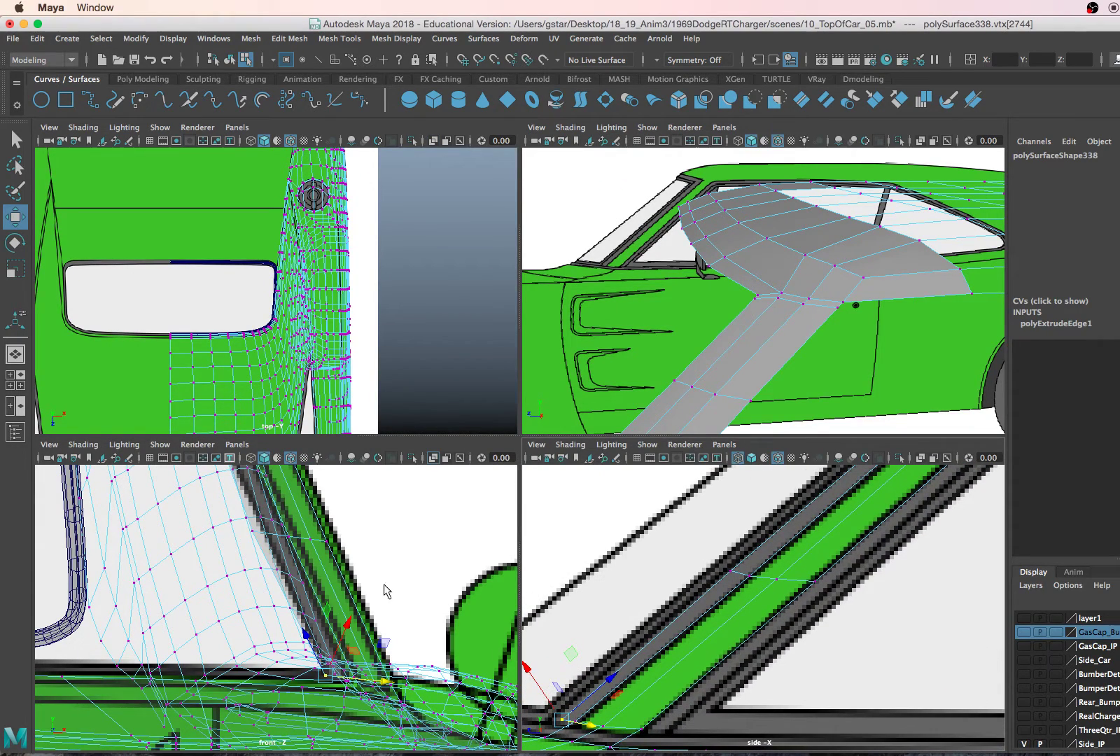
pyautogui.press('space')
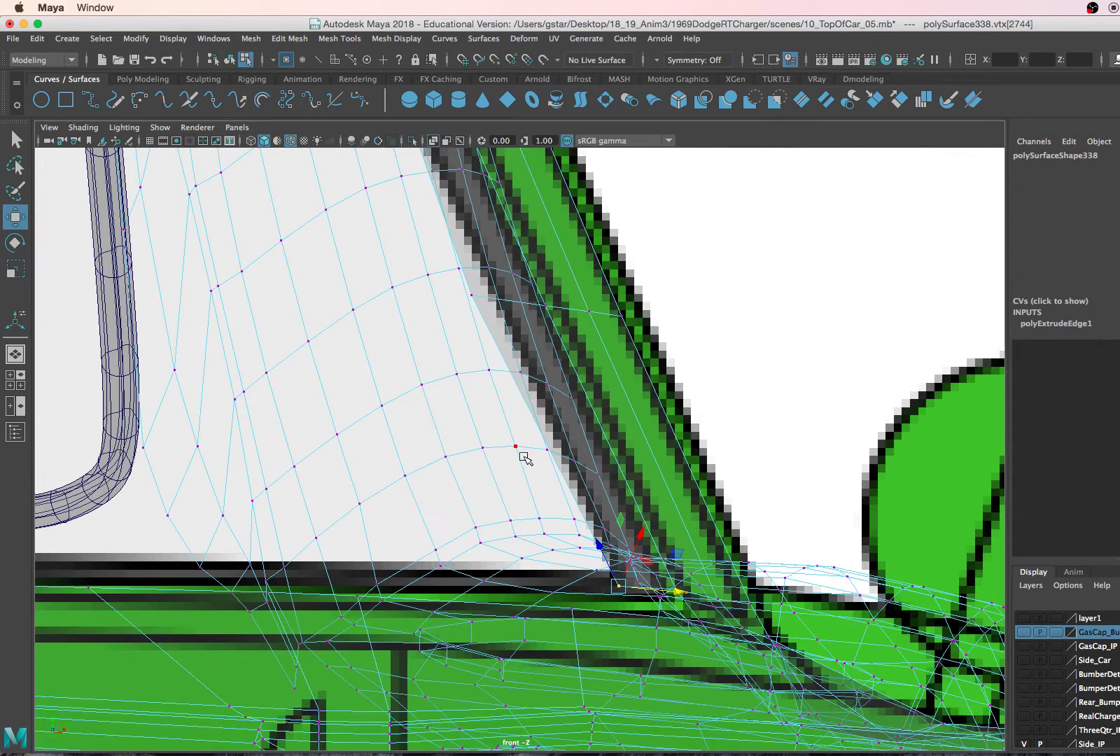
# - Compare the strip's base with the front reference in shaded and wireframe display, and nudge its base vertex slightly farther outward
pyautogui.press('5')
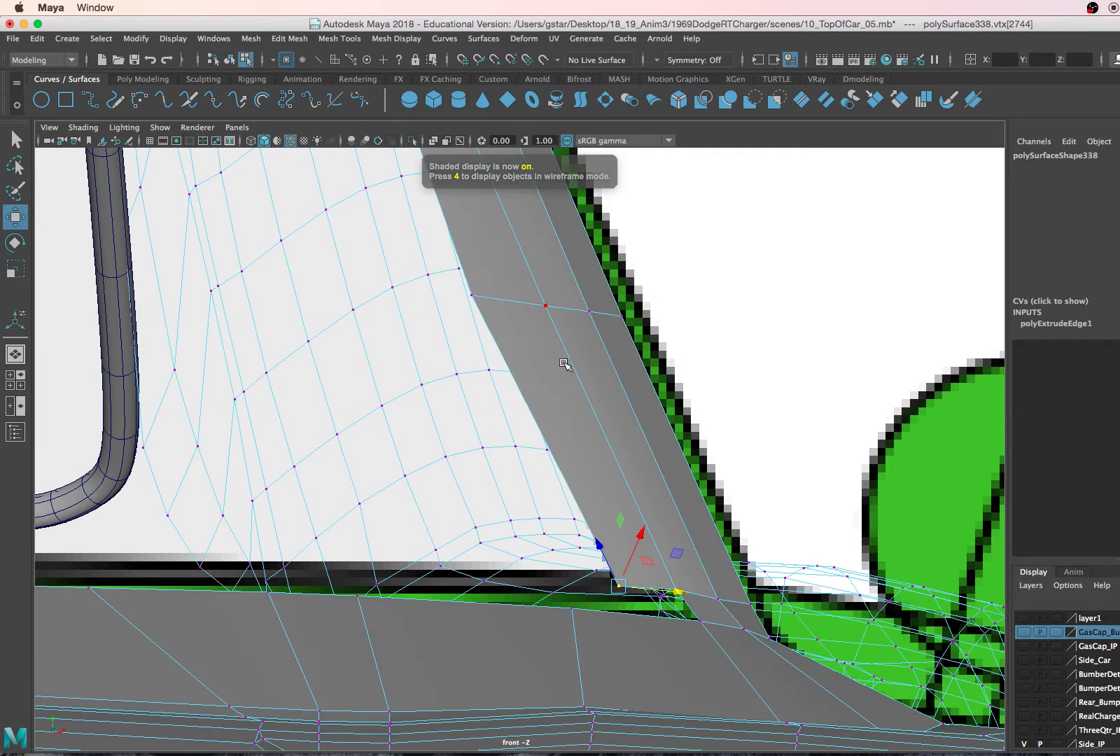
pyautogui.press('4')
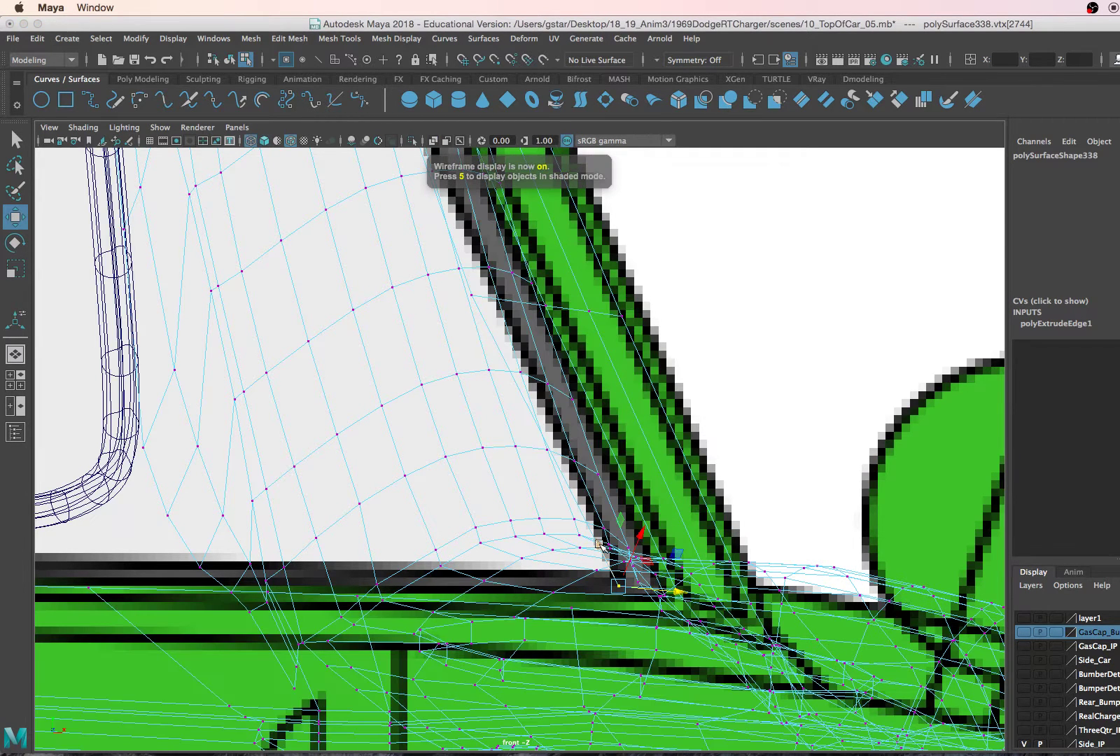
pyautogui.press('3')
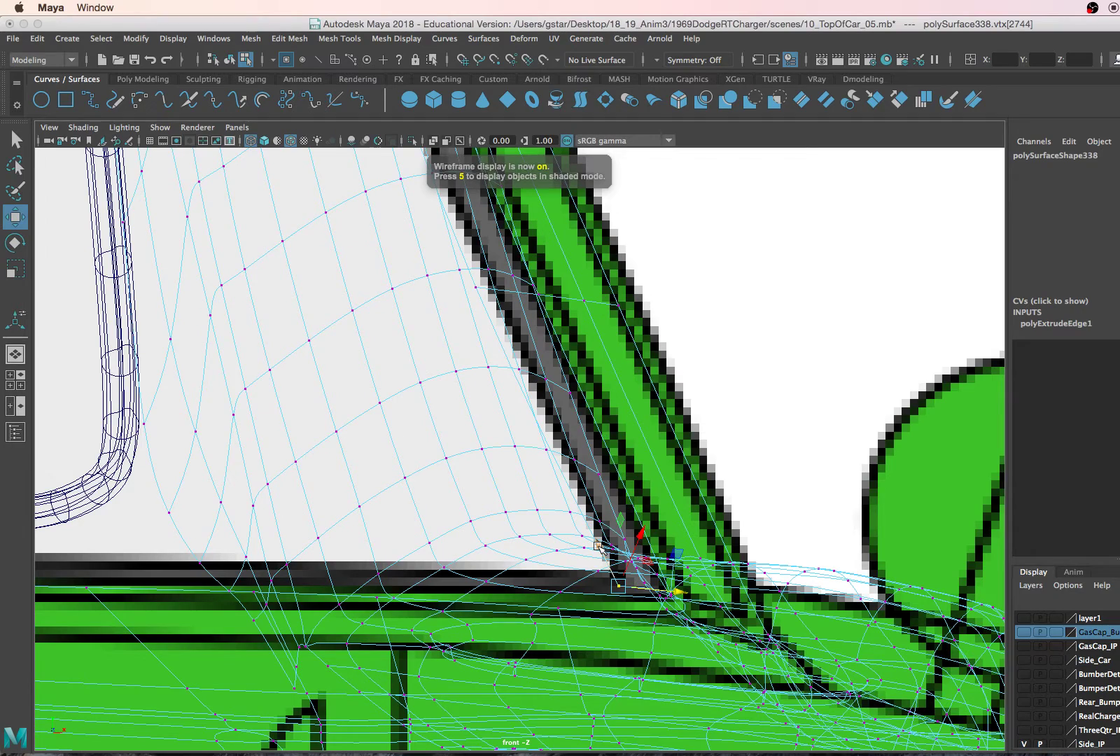
pyautogui.press('1')
pyautogui.press('5')
pyautogui.press('4')
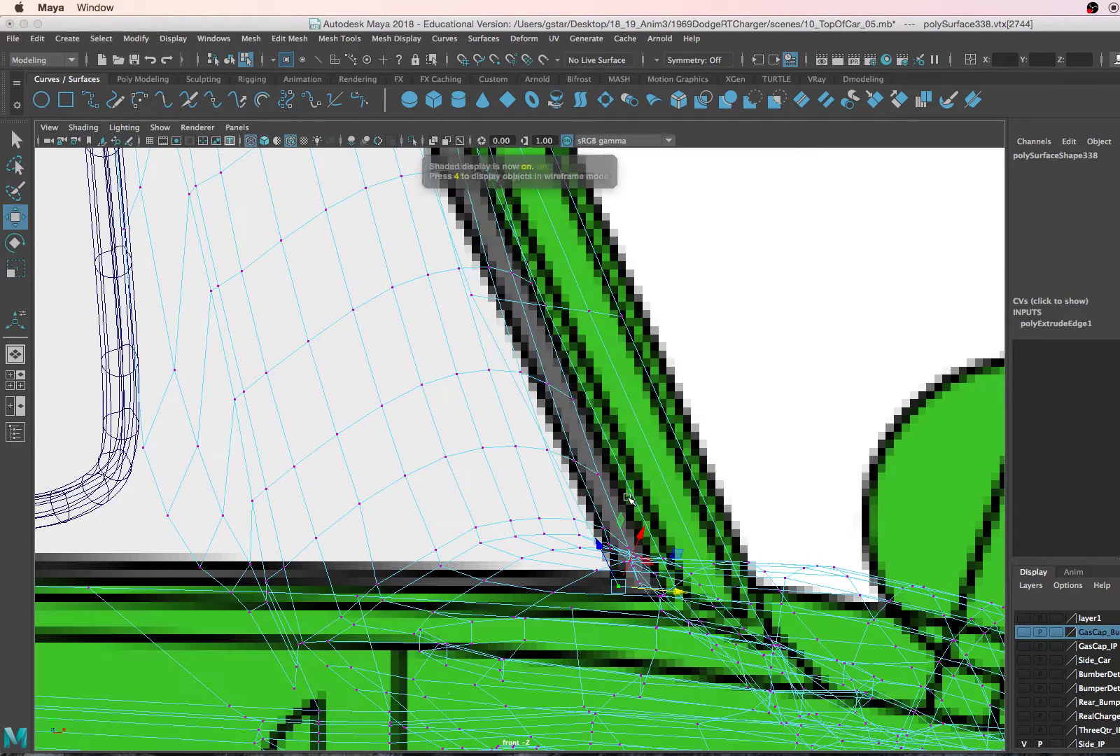
pyautogui.press('5')
pyautogui.press('4')
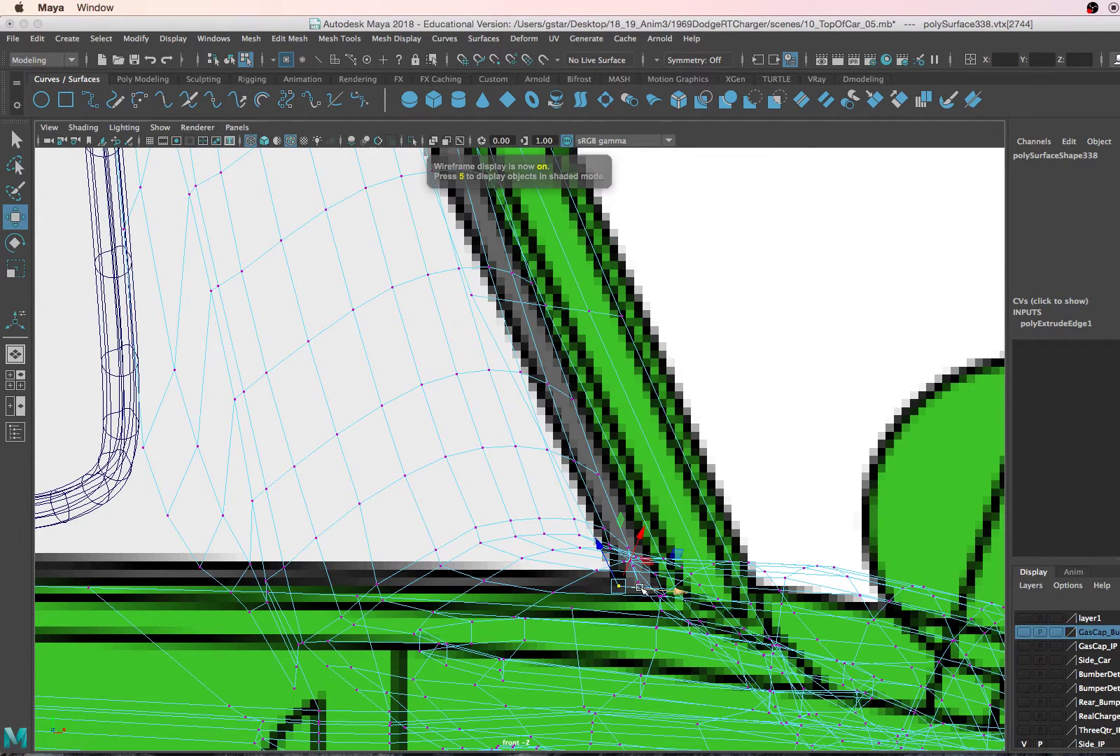
pyautogui.press('5')
pyautogui.moveTo(642, 589); pyautogui.dragTo(650, 586)
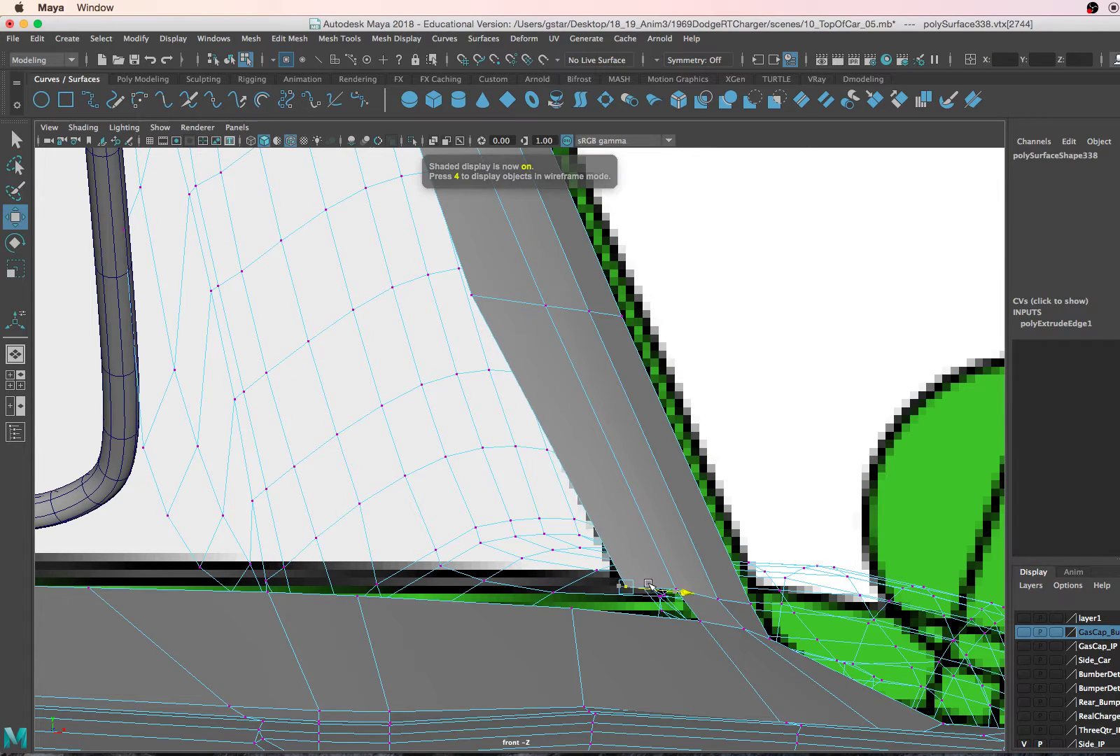
pyautogui.press('4')
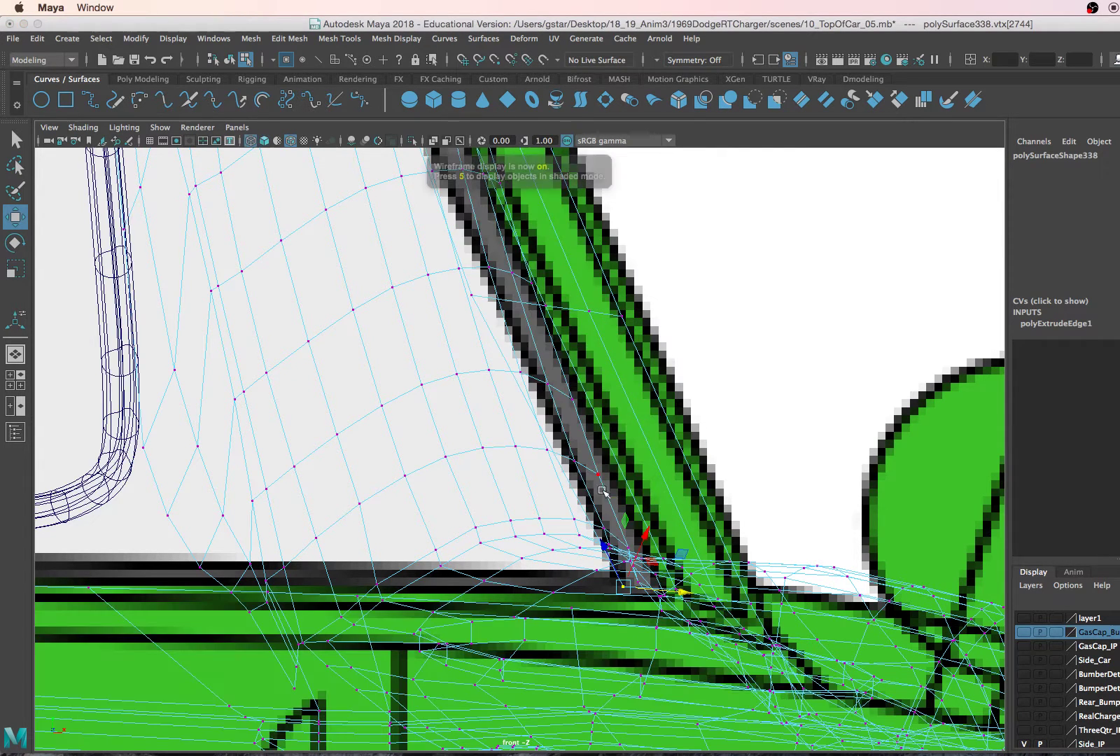
# - Move the strip's vertex at the pillar's lower joint outward onto the windshield frame's inner edge in the front view
pyautogui.press('5')
pyautogui.click(473, 296)
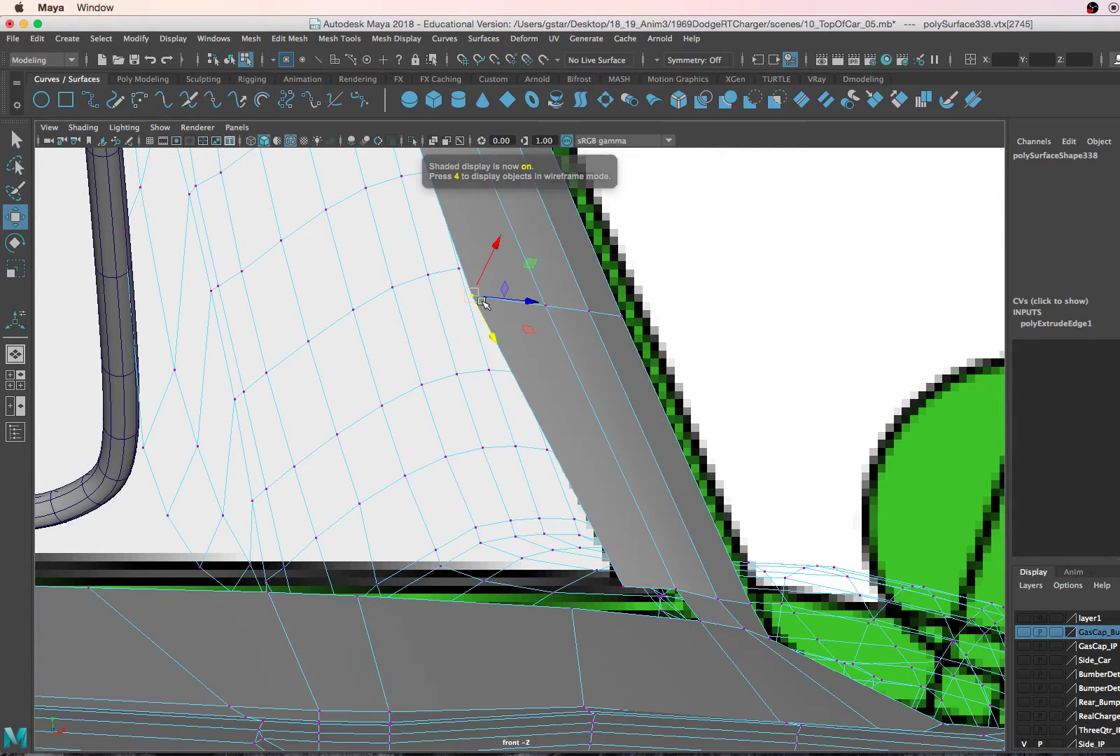
pyautogui.press('4')
pyautogui.moveTo(527, 302); pyautogui.dragTo(555, 302)
pyautogui.press('5')
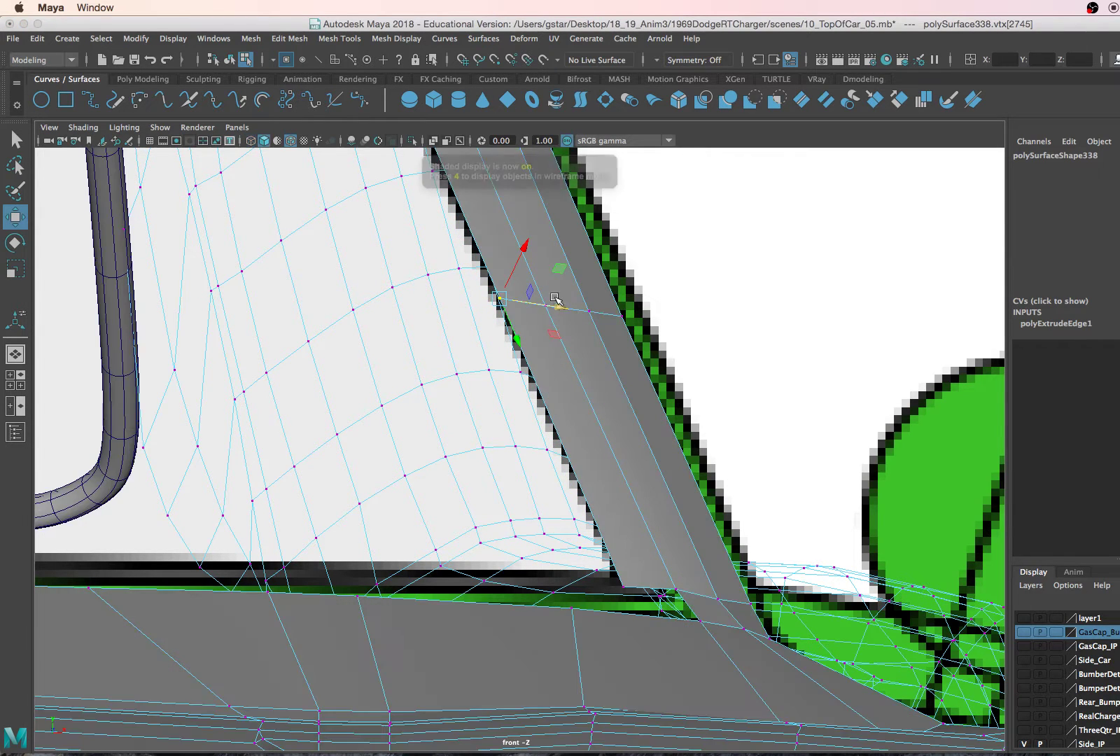
# - Inspect the strip's upper joint and roof-corner vertices and faces against the front reference in wireframe and shaded display
pyautogui.moveTo(394, 321)
pyautogui.keyDown('alt'); pyautogui.mouseDown(button='middle')
pyautogui.moveTo(375, 546)
pyautogui.moveTo(380, 625)
pyautogui.moveTo(392, 474)
pyautogui.mouseUp(button='middle'); pyautogui.keyUp('alt')
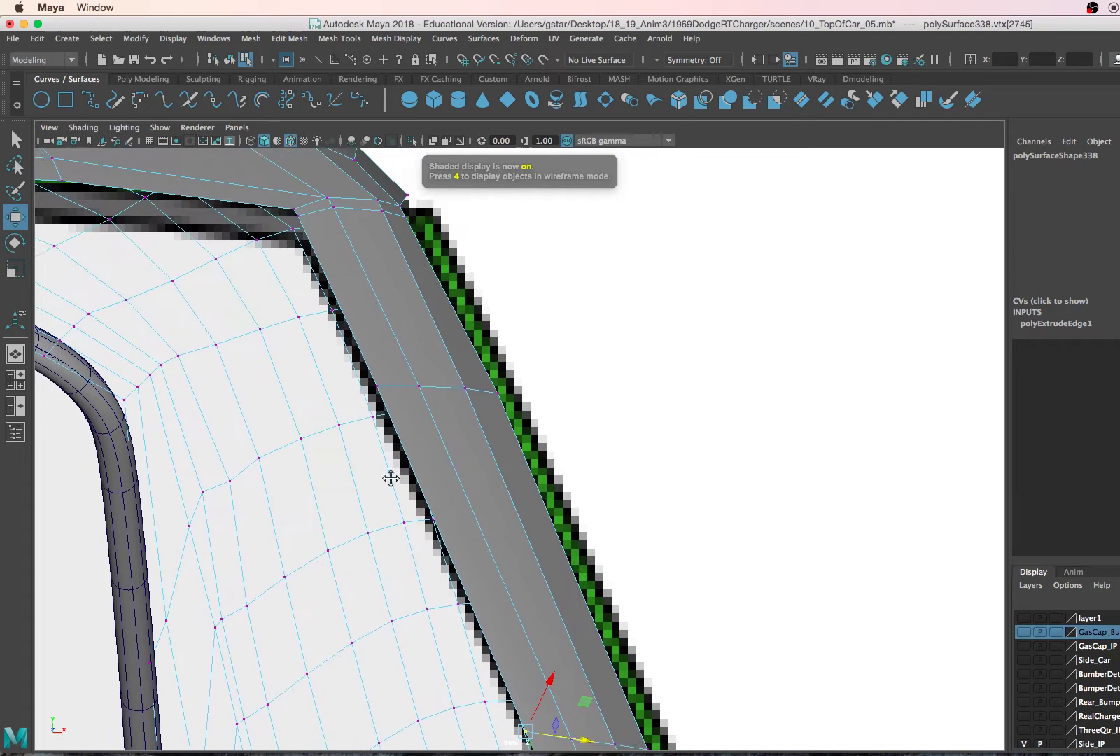
pyautogui.click(379, 393)
pyautogui.press('4')
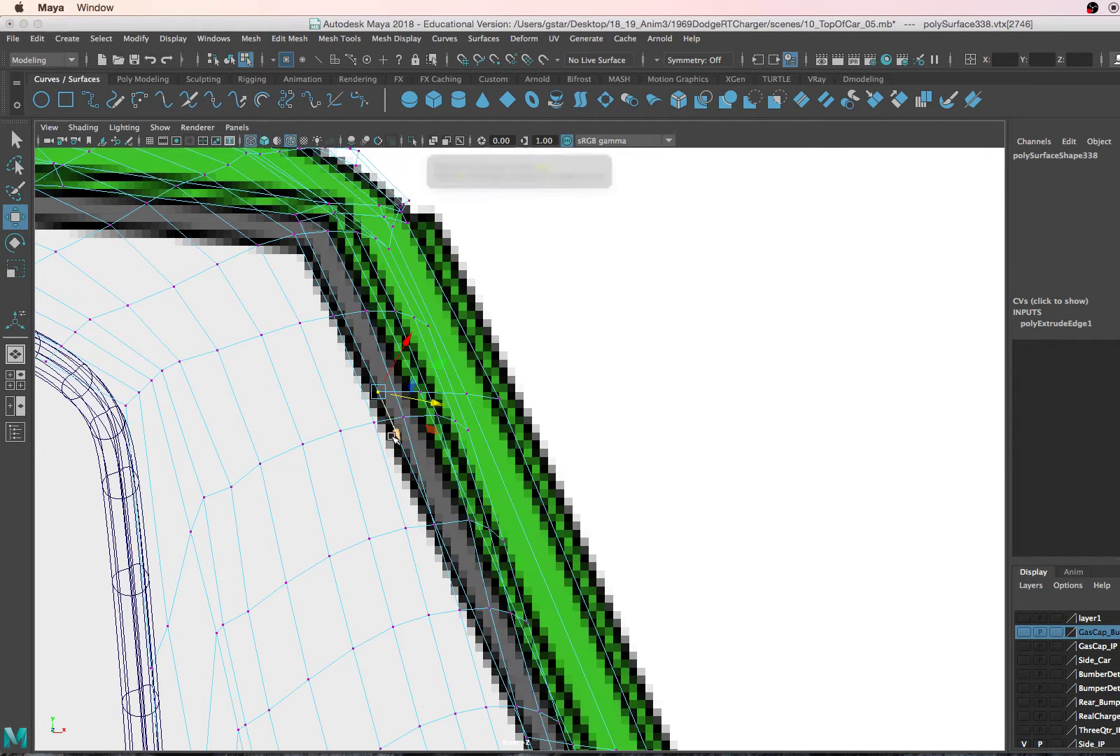
pyautogui.press('5')
pyautogui.click(409, 400)
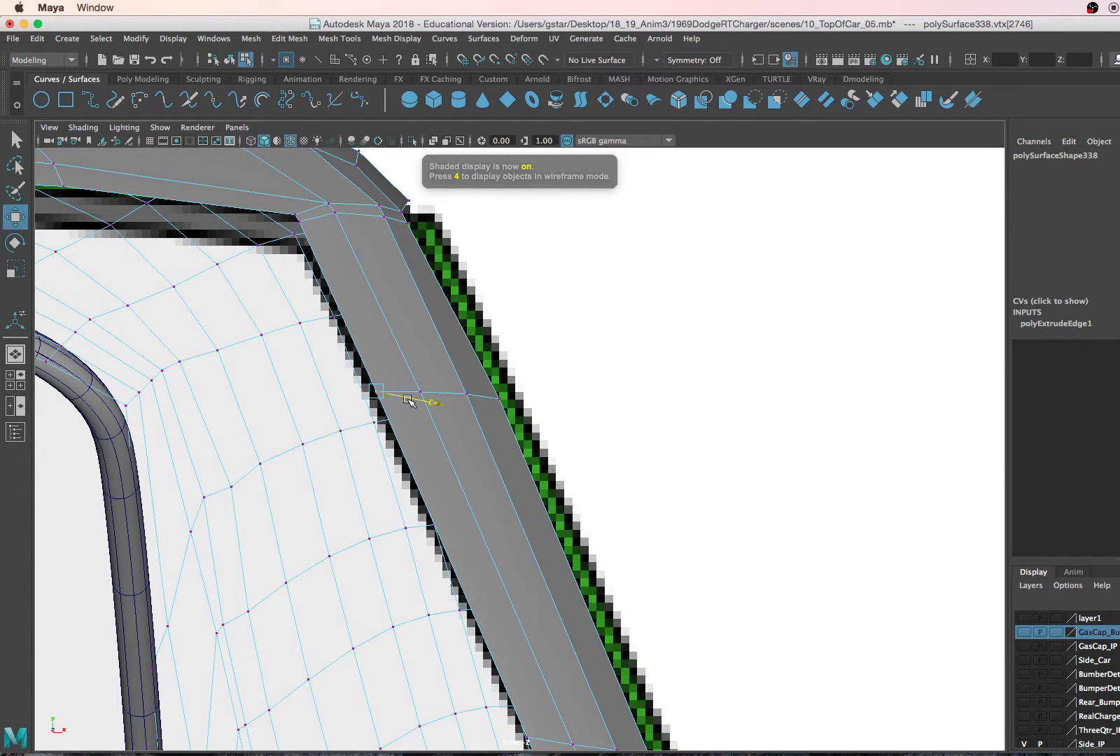
pyautogui.click(295, 212)
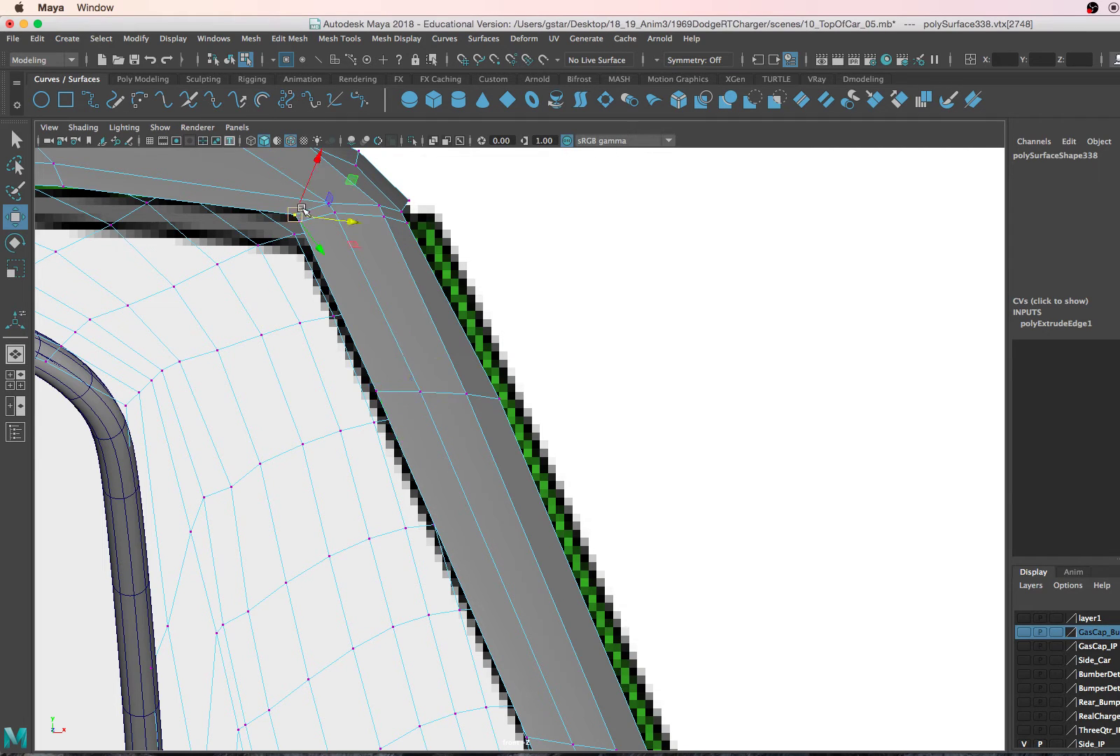
pyautogui.click(295, 232)
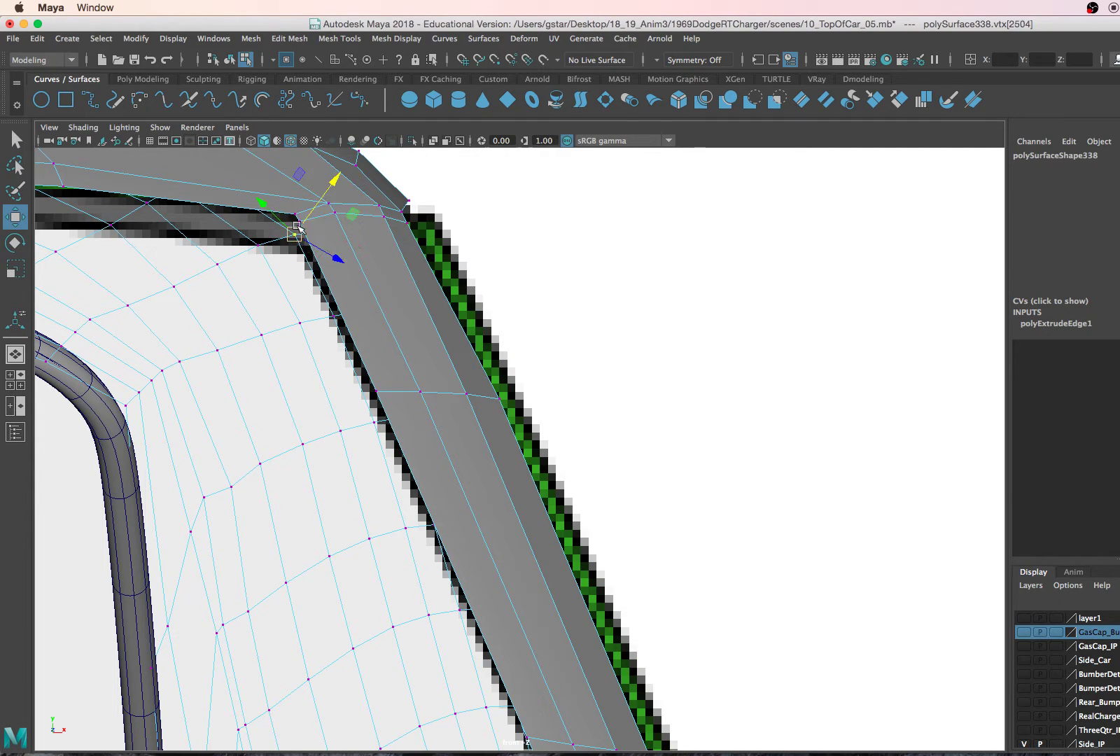
pyautogui.moveTo(382, 348); pyautogui.dragTo(384, 386, button='right')
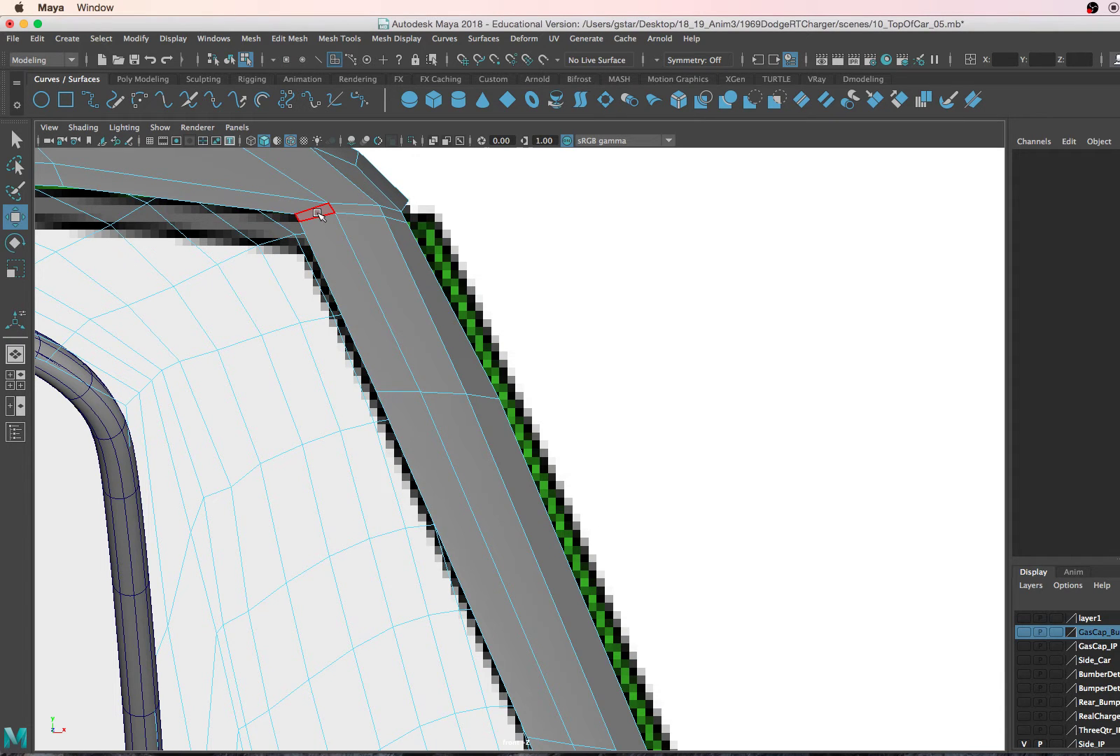
pyautogui.press('4')
pyautogui.press('5')
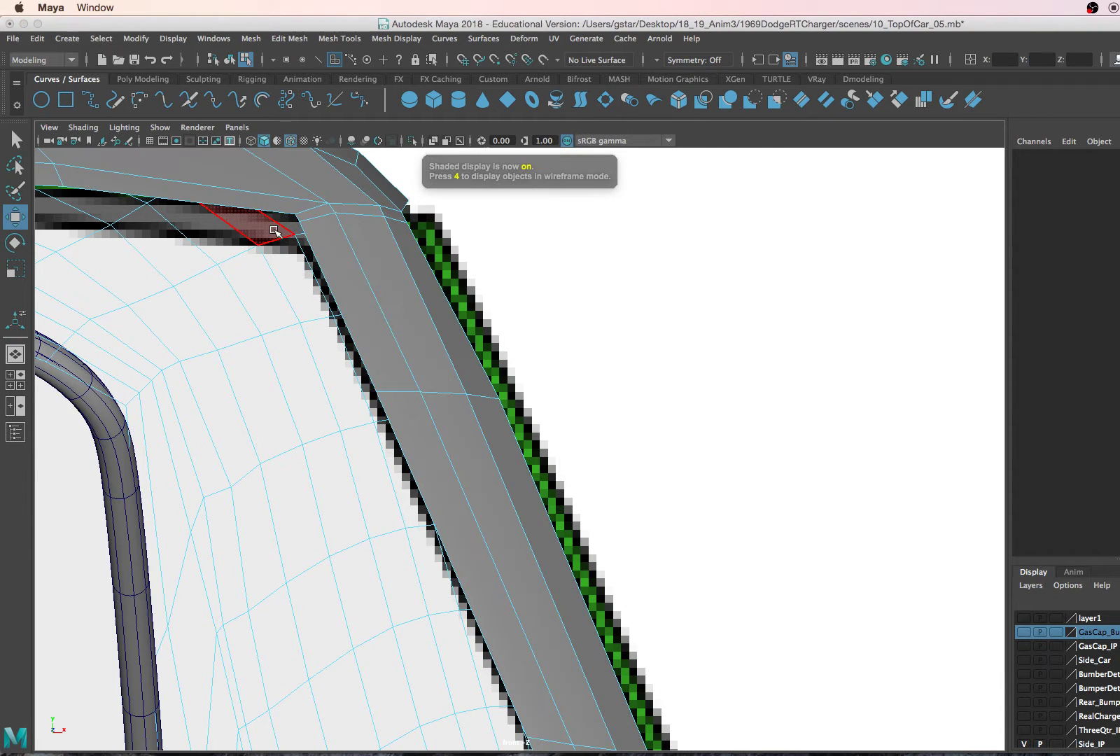
pyautogui.scroll(-5, 275, 226)
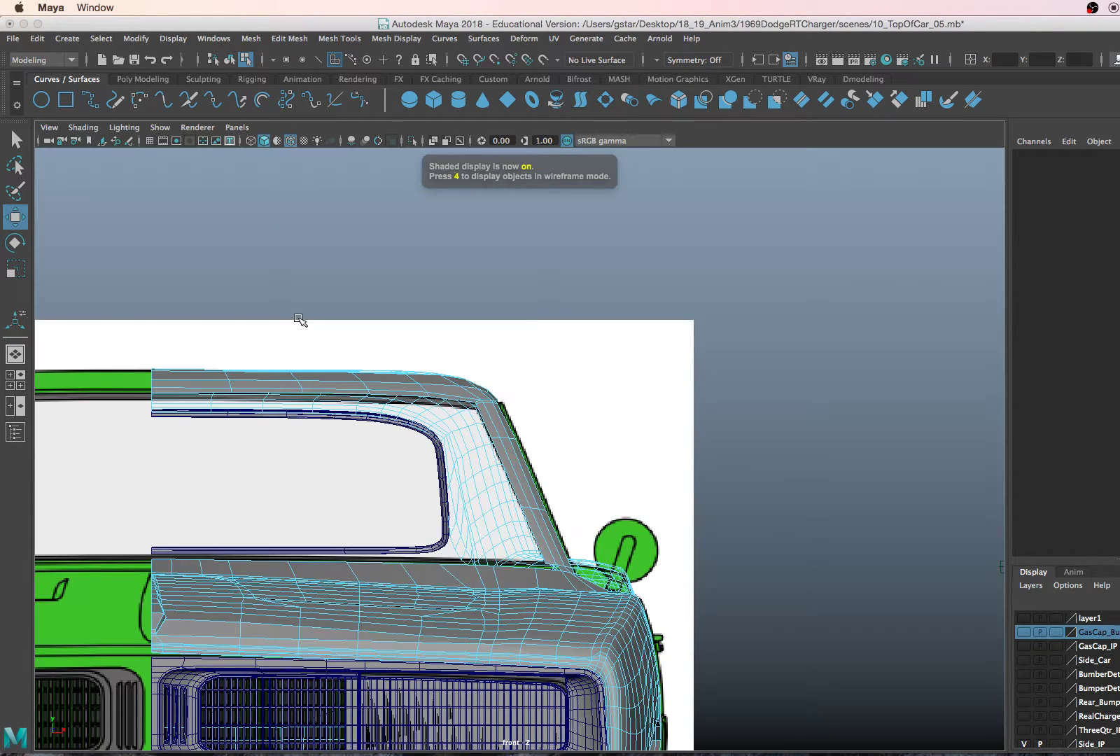
# - Select the three extruded strip faces running along the windshield pillar from its base to the roof corner in the side view
pyautogui.press('space')
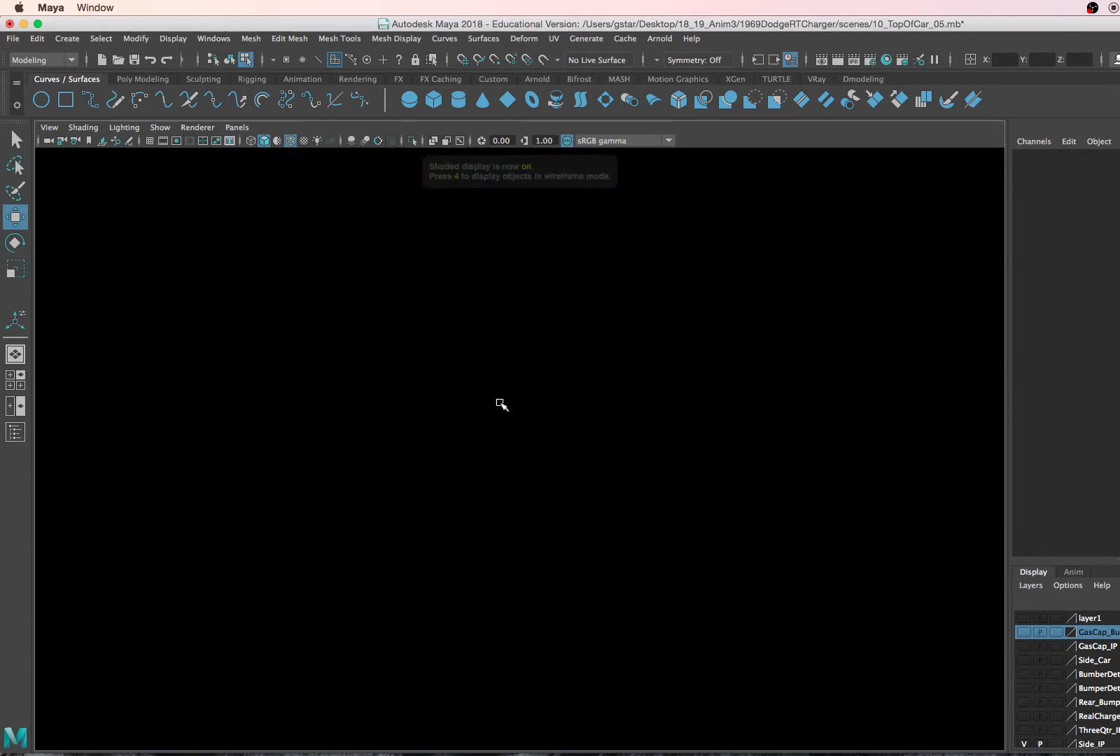
pyautogui.press('space')
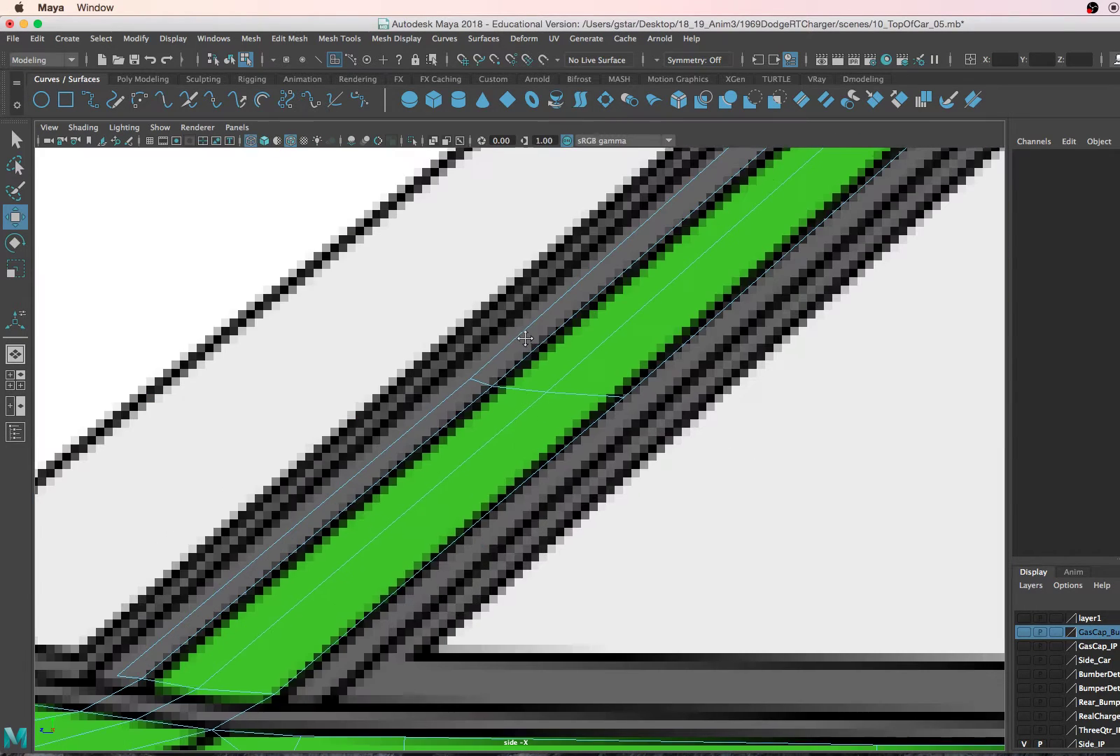
pyautogui.scroll(3, 581, 413)
pyautogui.keyDown('alt'); pyautogui.moveTo(603, 373); pyautogui.dragTo(353, 506, button='middle'); pyautogui.keyUp('alt')
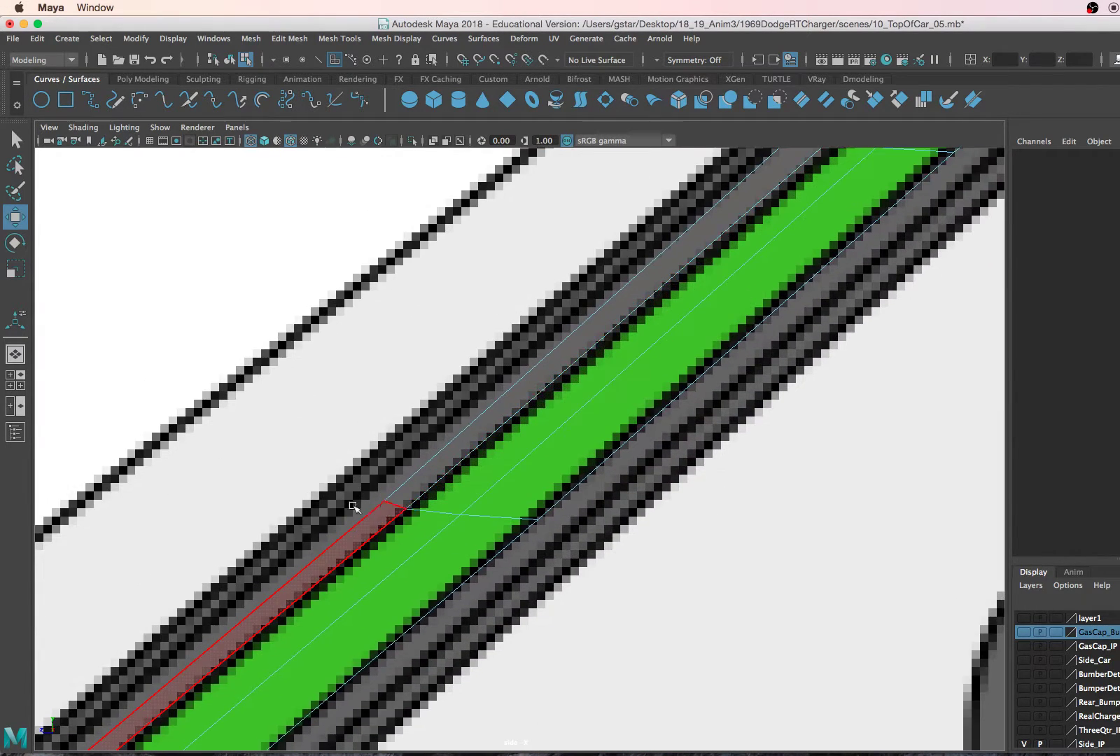
pyautogui.moveTo(388, 500); pyautogui.dragTo(387, 393, button='right')
pyautogui.scroll(-8, 363, 582)
pyautogui.keyDown('alt'); pyautogui.moveTo(363, 583); pyautogui.dragTo(378, 532, button='middle'); pyautogui.keyUp('alt')
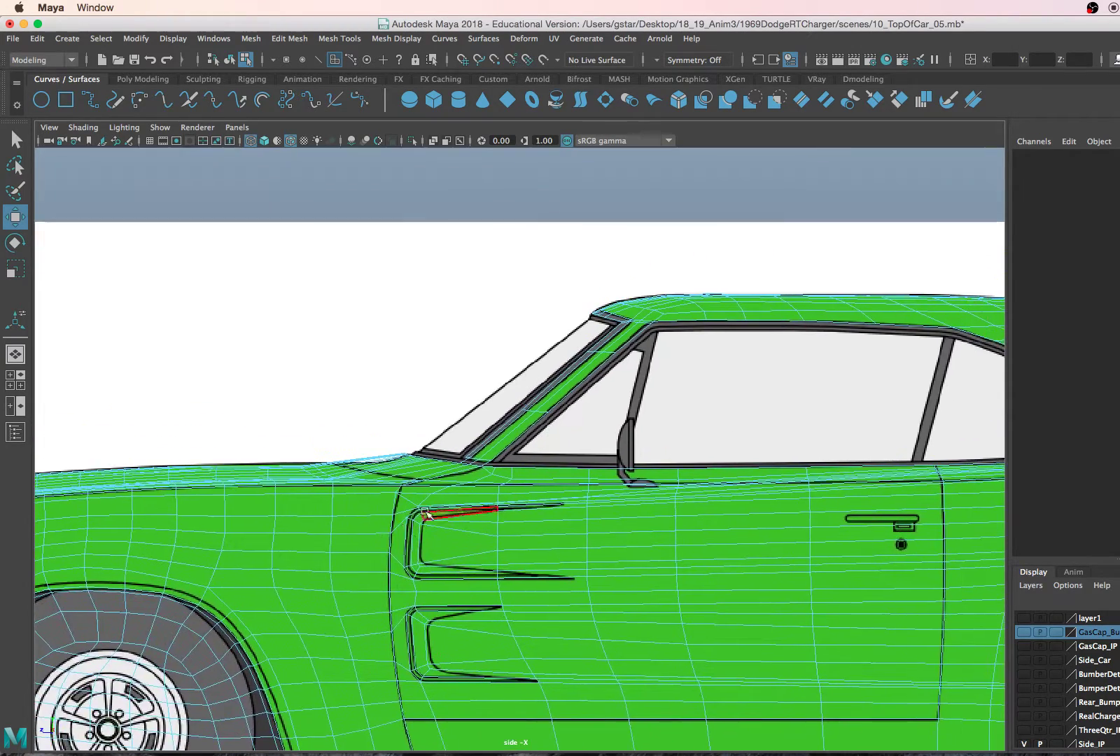
pyautogui.scroll(6, 425, 495)
pyautogui.click(437, 448)
pyautogui.hotkey('ctrl', 'e')
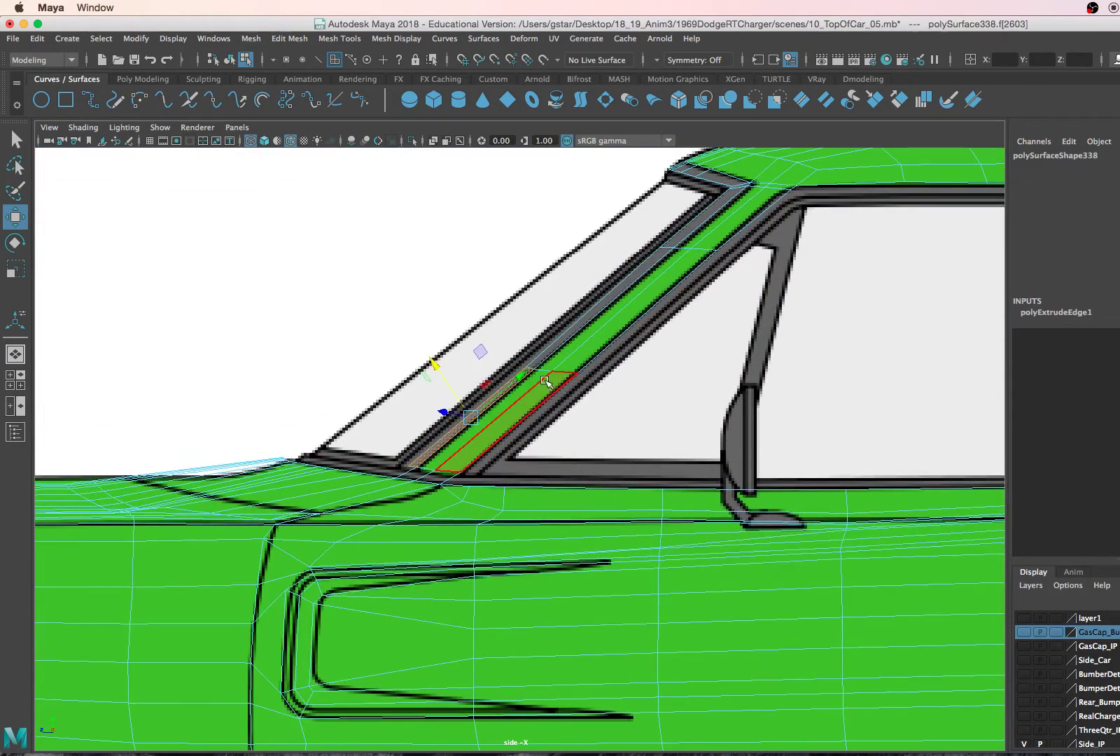
pyautogui.keyDown('shift'); pyautogui.click(553, 346); pyautogui.keyUp('shift')
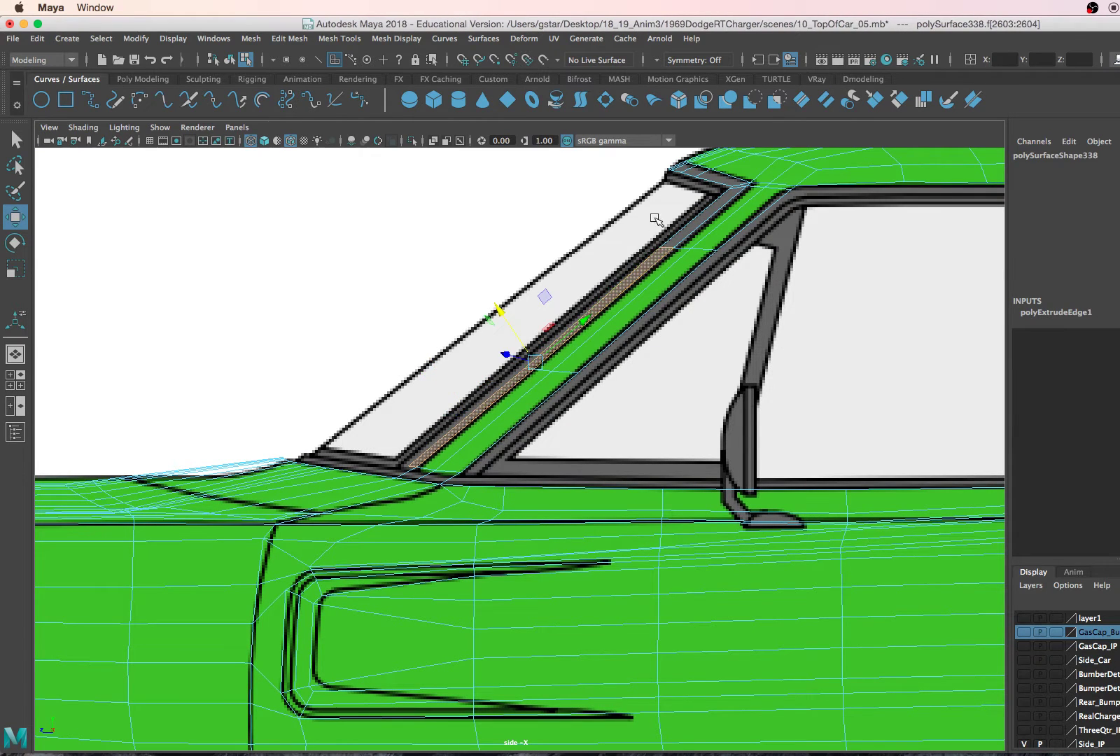
pyautogui.scroll(6, 691, 221)
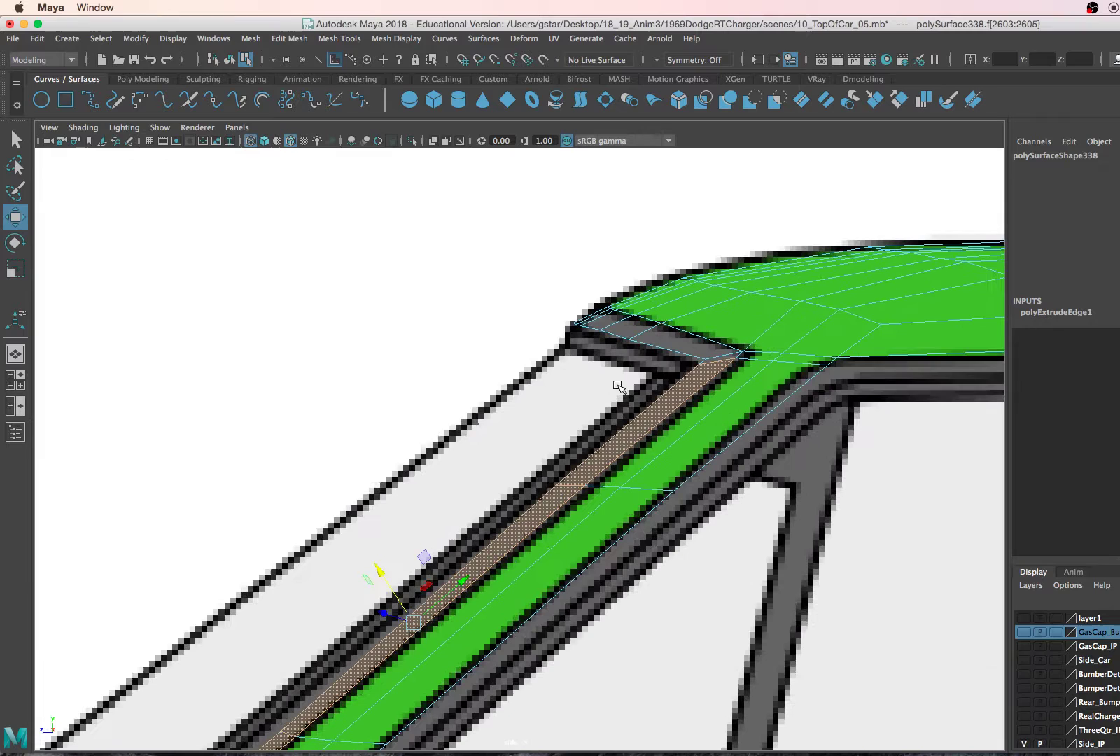
# - Add the strip faces at the roof corner and along the windshield's upper edge to the selection and extract the whole strip
pyautogui.keyDown('shift'); pyautogui.click(714, 356); pyautogui.keyUp('shift')
pyautogui.keyDown('shift'); pyautogui.click(630, 331); pyautogui.keyUp('shift')
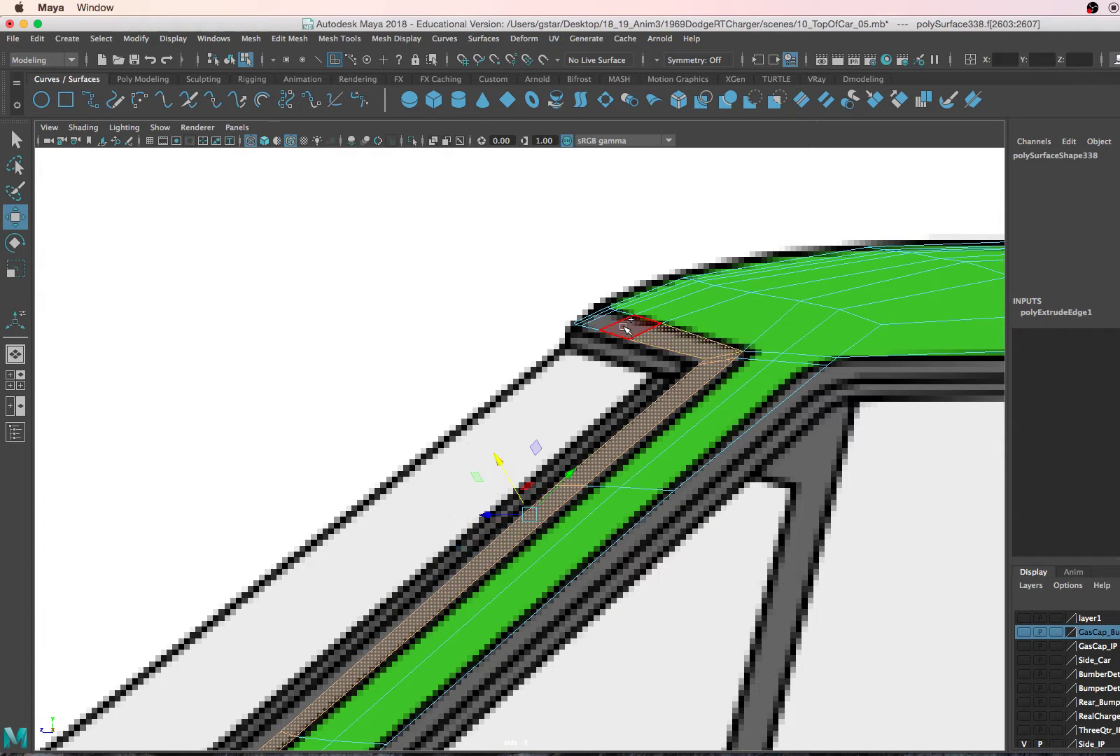
pyautogui.keyDown('shift'); pyautogui.click(616, 323); pyautogui.keyUp('shift')
pyautogui.keyDown('shift'); pyautogui.click(600, 317); pyautogui.keyUp('shift')
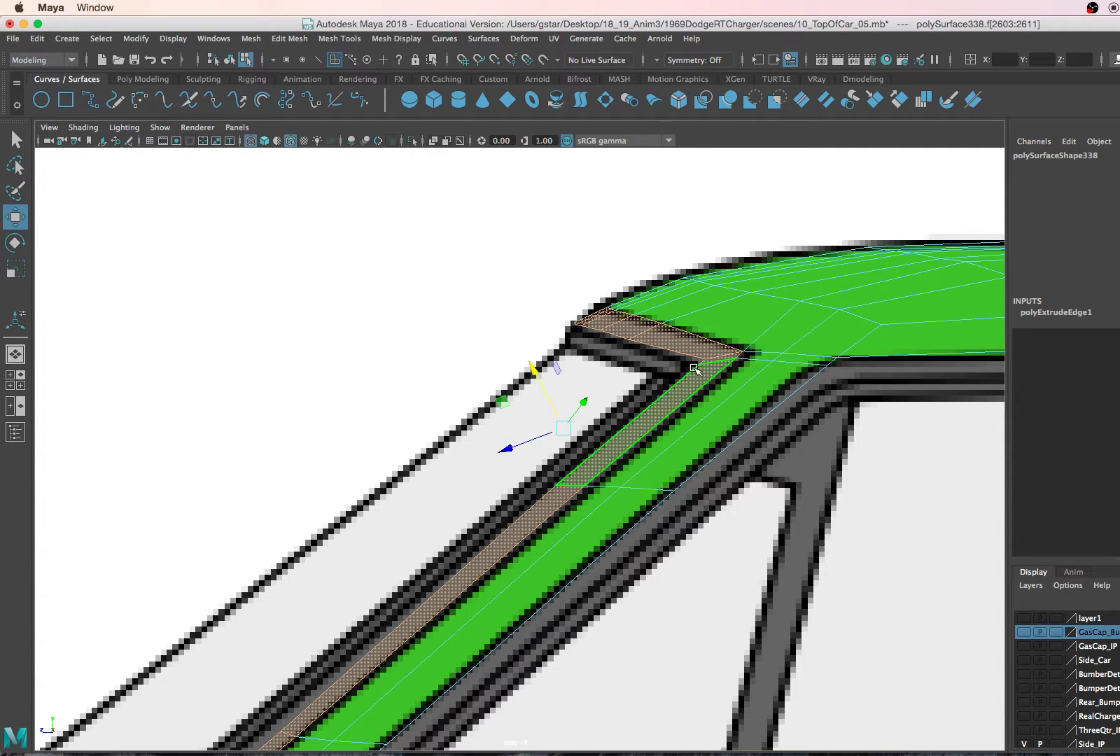
pyautogui.keyDown('alt'); pyautogui.moveTo(618, 469); pyautogui.dragTo(488, 388, button='middle'); pyautogui.keyUp('alt')
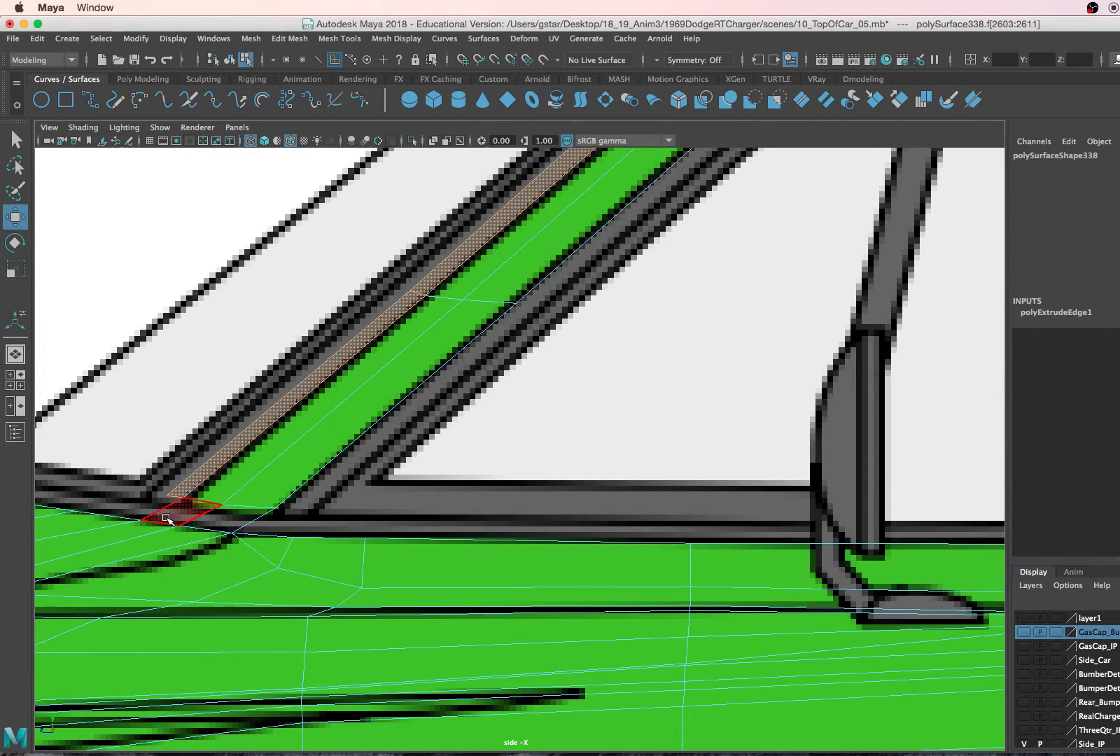
pyautogui.keyDown('alt'); pyautogui.moveTo(163, 512); pyautogui.dragTo(274, 495, button='middle'); pyautogui.keyUp('alt')
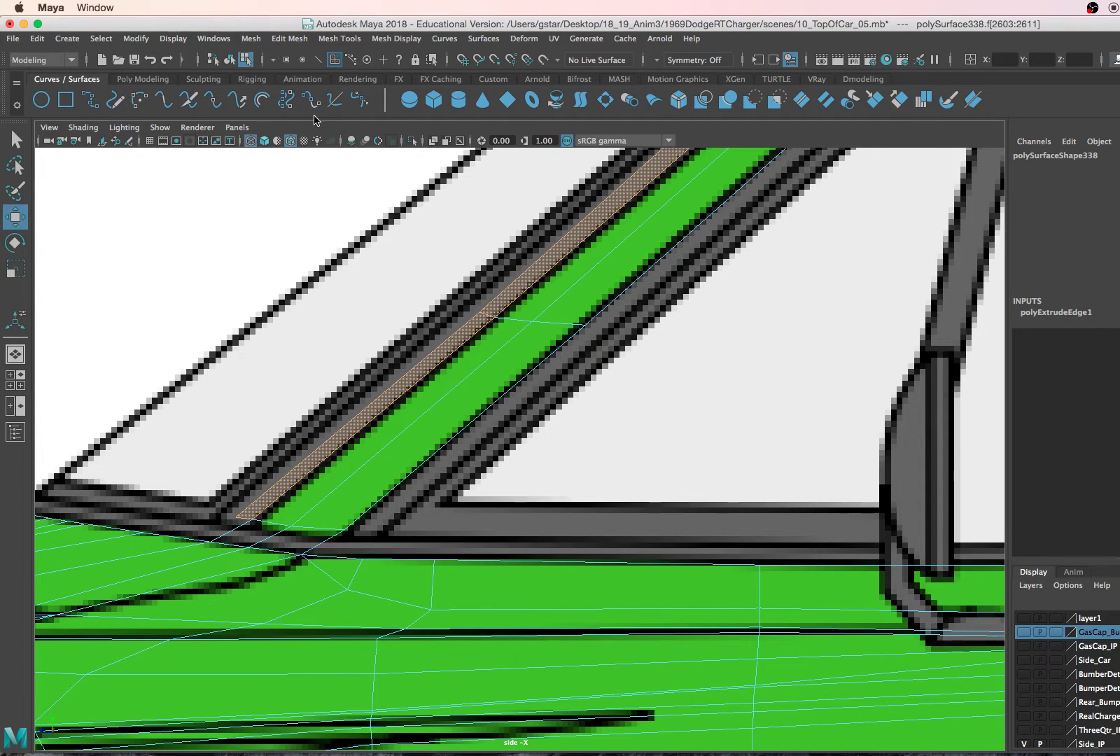
pyautogui.click(289, 38)
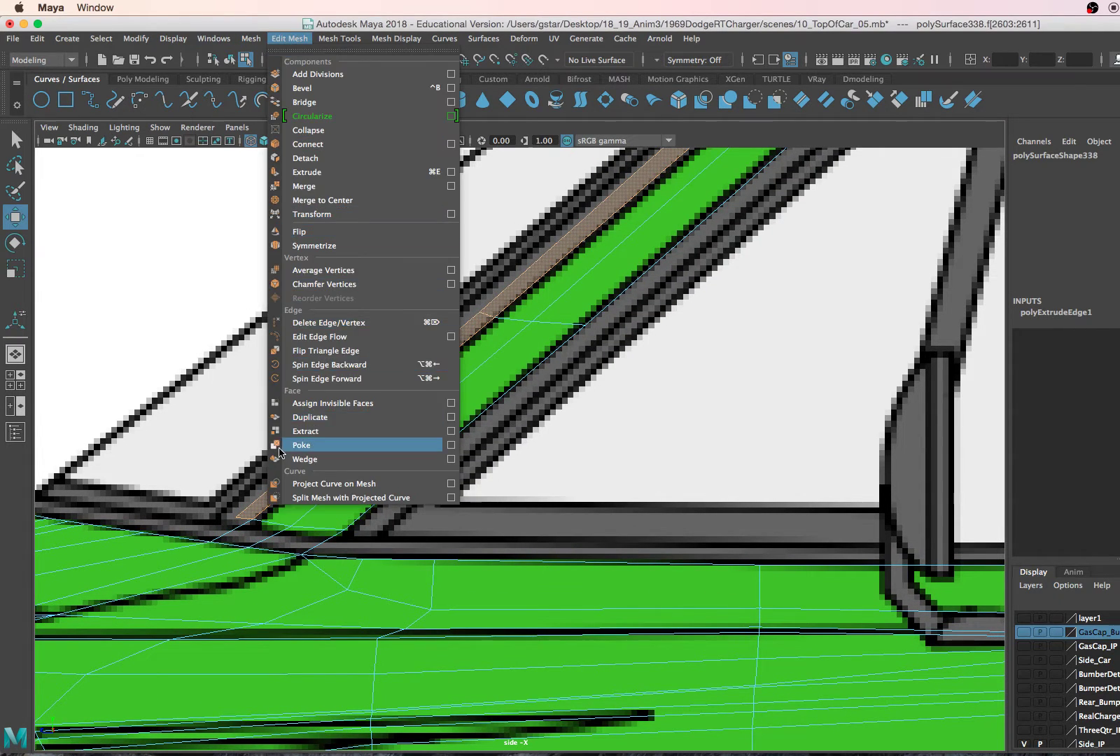
pyautogui.click(305, 431)
# - Inspect the extracted strip and the remaining roof surface as separate objects in perspective, with and without smooth preview
pyautogui.press('space')
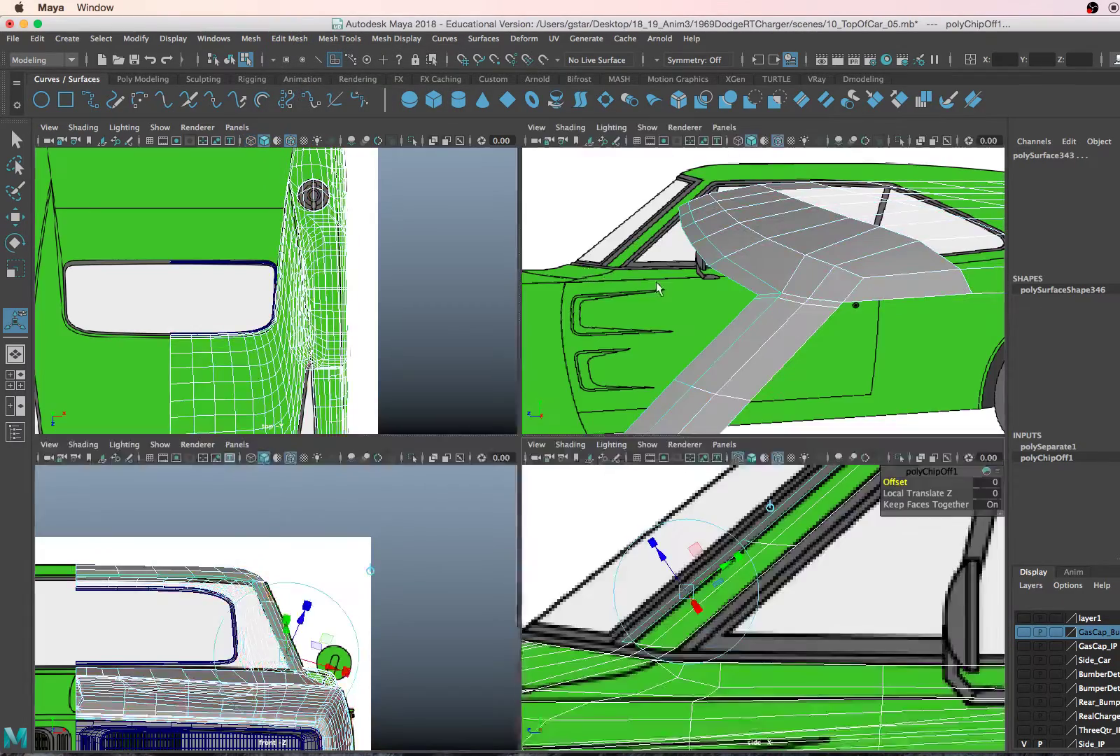
pyautogui.press('space')
pyautogui.keyDown('alt'); pyautogui.moveTo(591, 365); pyautogui.dragTo(525, 420); pyautogui.keyUp('alt')
pyautogui.moveTo(524, 356); pyautogui.dragTo(572, 337, button='right')
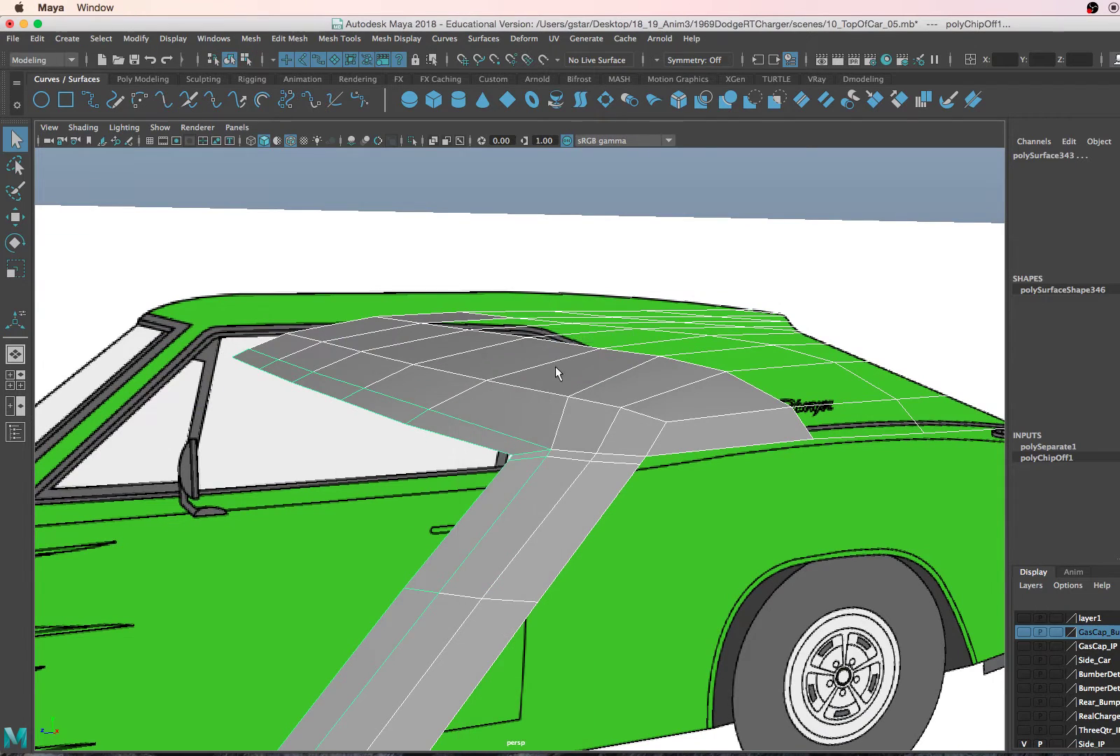
pyautogui.moveTo(521, 416)
pyautogui.keyDown('alt'); pyautogui.mouseDown()
pyautogui.moveTo(542, 398)
pyautogui.moveTo(531, 423)
pyautogui.mouseUp(); pyautogui.keyUp('alt')
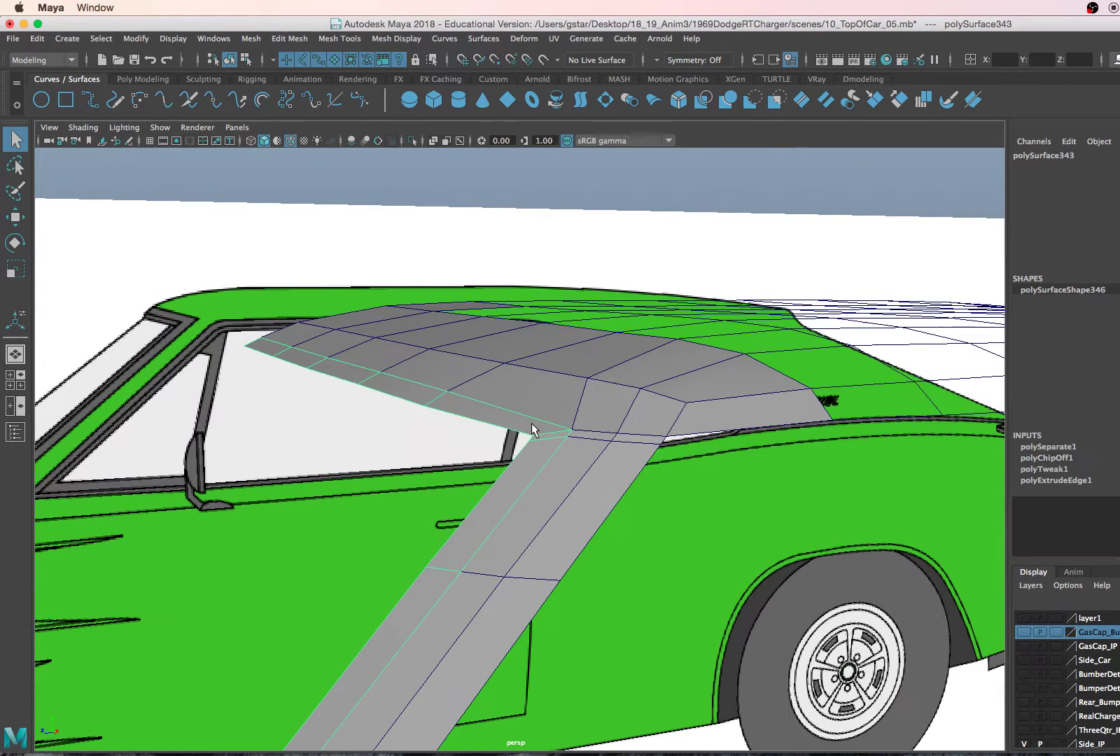
pyautogui.press('3')
pyautogui.click(566, 390)
pyautogui.press('3')
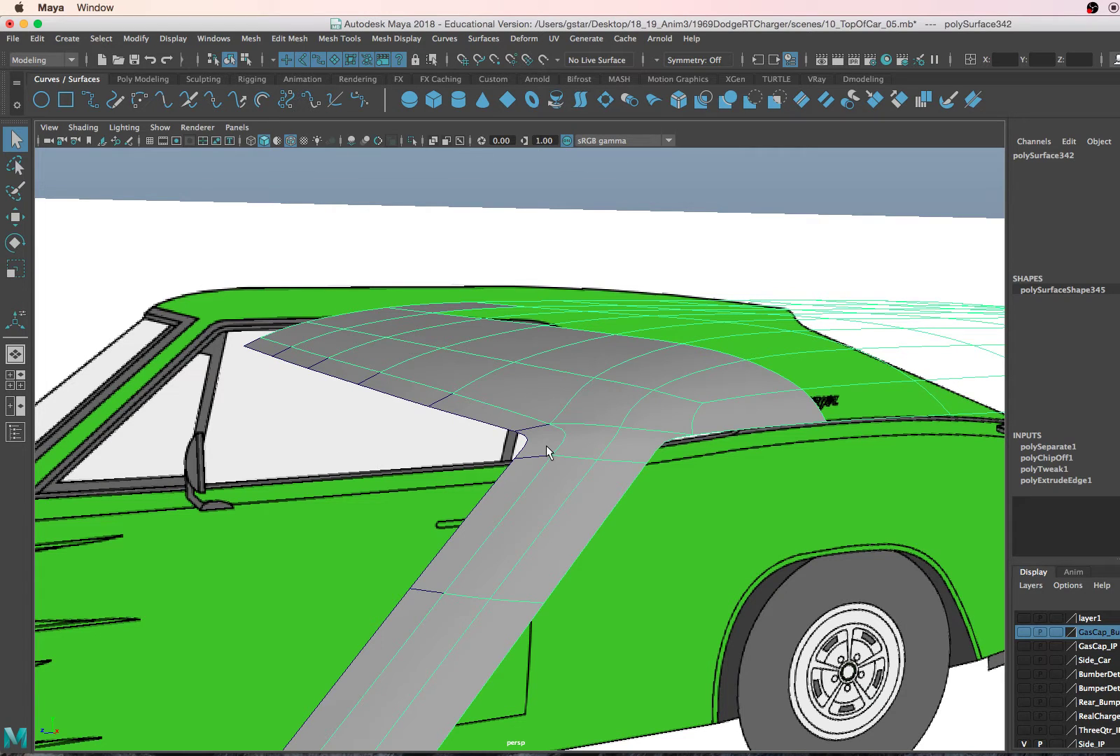
pyautogui.press('1')
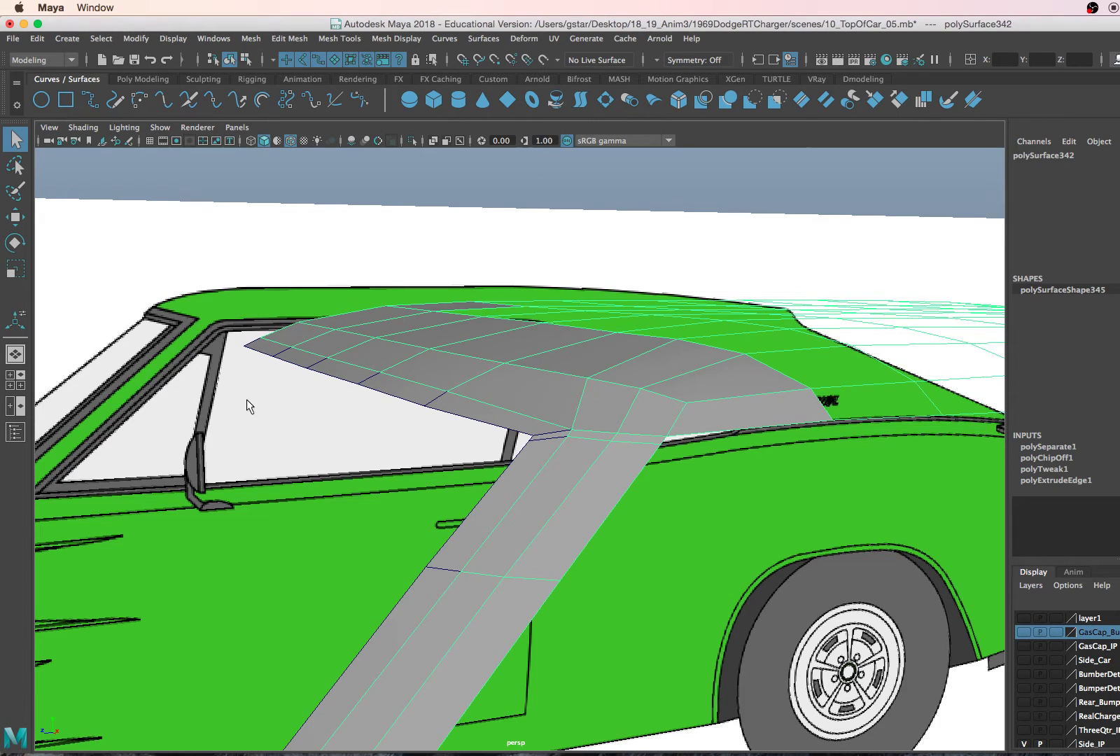
# - Extrude the faces of the extracted windshield strip outward to a Local Translate Z of about 0.0048
pyautogui.keyDown('alt'); pyautogui.moveTo(246, 400); pyautogui.dragTo(480, 315, button='middle'); pyautogui.keyUp('alt')
pyautogui.keyDown('alt'); pyautogui.moveTo(232, 436); pyautogui.dragTo(321, 386, button='middle'); pyautogui.keyUp('alt')
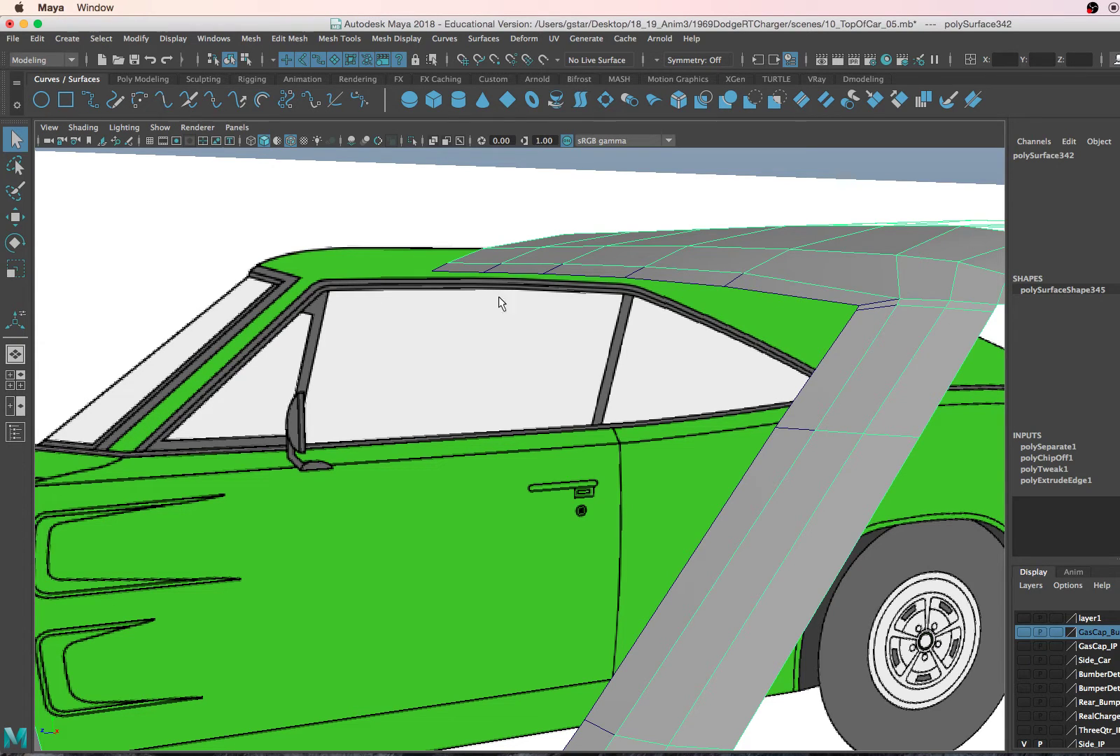
pyautogui.click(852, 304)
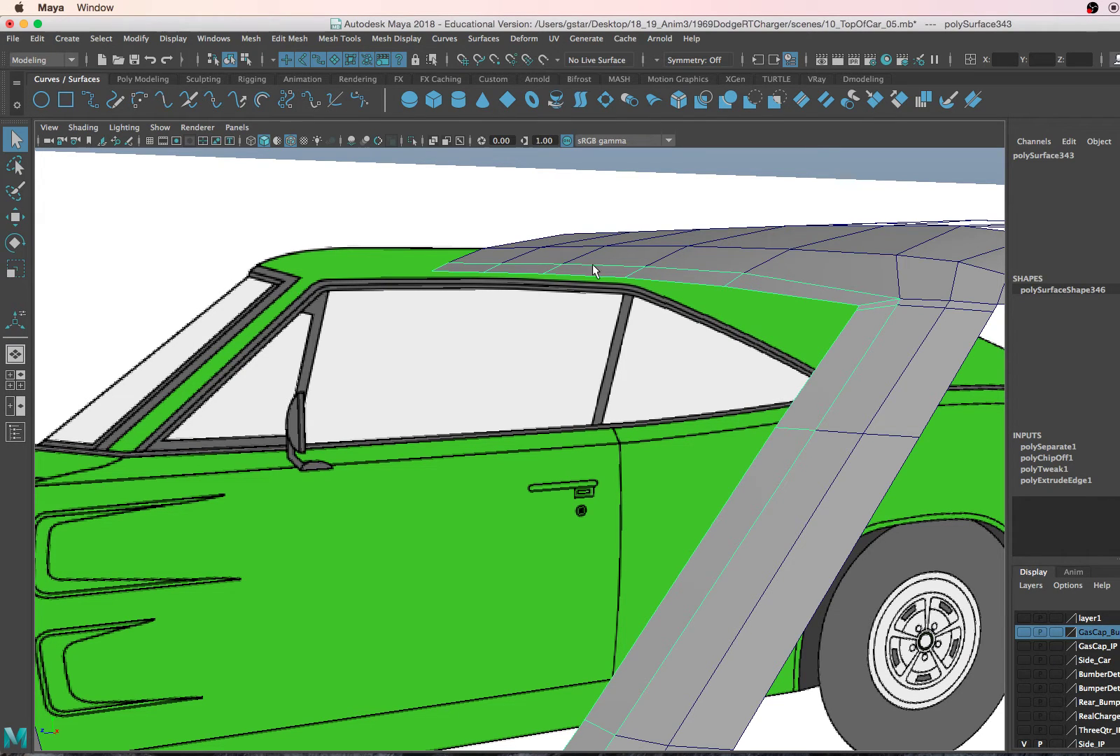
pyautogui.scroll(-4, 595, 434)
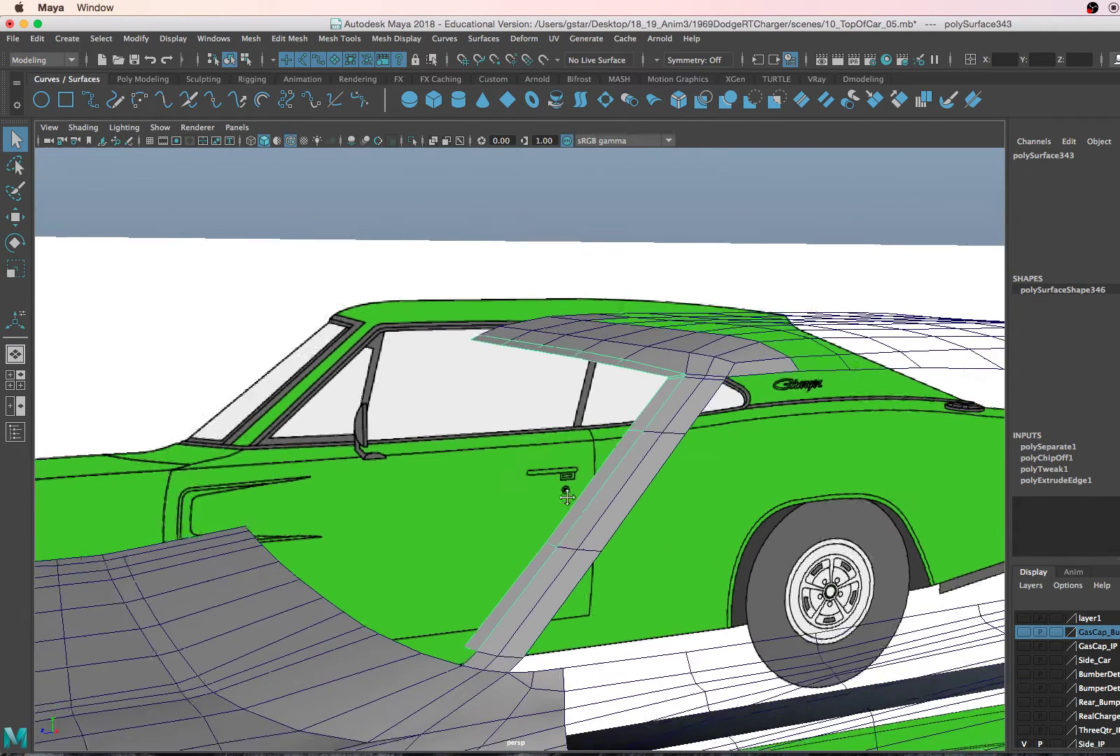
pyautogui.keyDown('alt'); pyautogui.moveTo(578, 500); pyautogui.dragTo(590, 493, button='middle'); pyautogui.keyUp('alt')
pyautogui.keyDown('alt'); pyautogui.moveTo(589, 493); pyautogui.dragTo(671, 409); pyautogui.keyUp('alt')
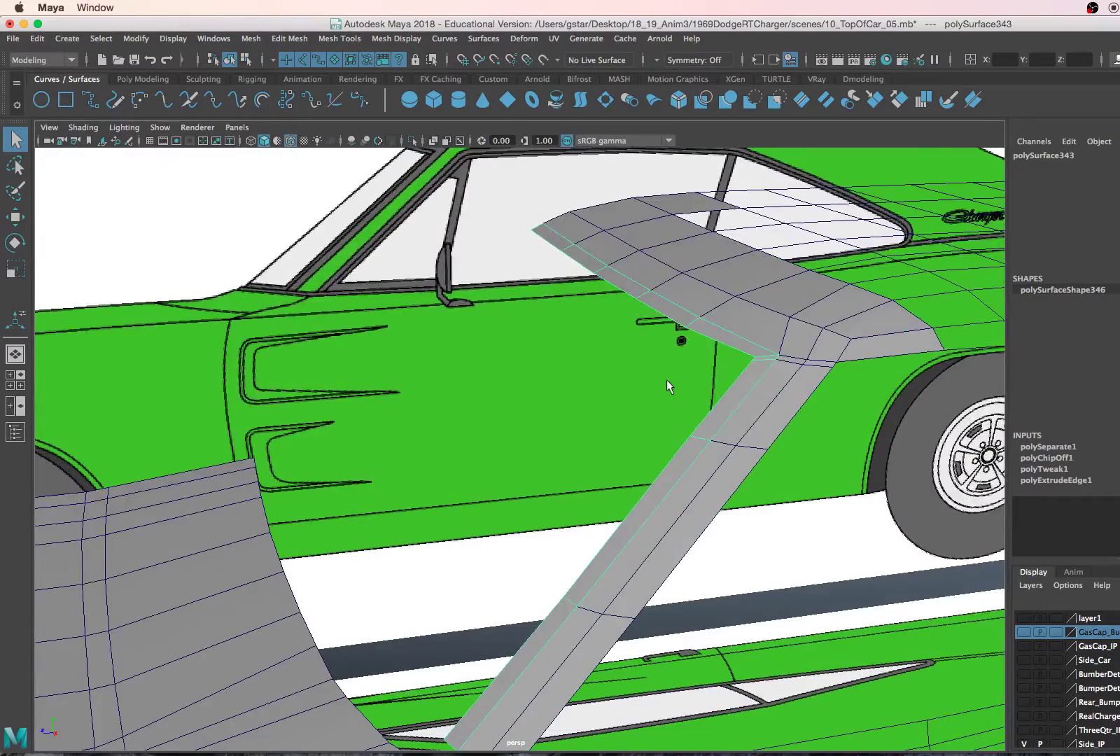
pyautogui.keyDown('alt'); pyautogui.moveTo(651, 319); pyautogui.dragTo(448, 507); pyautogui.keyUp('alt')
pyautogui.hotkey('ctrl', 'e')
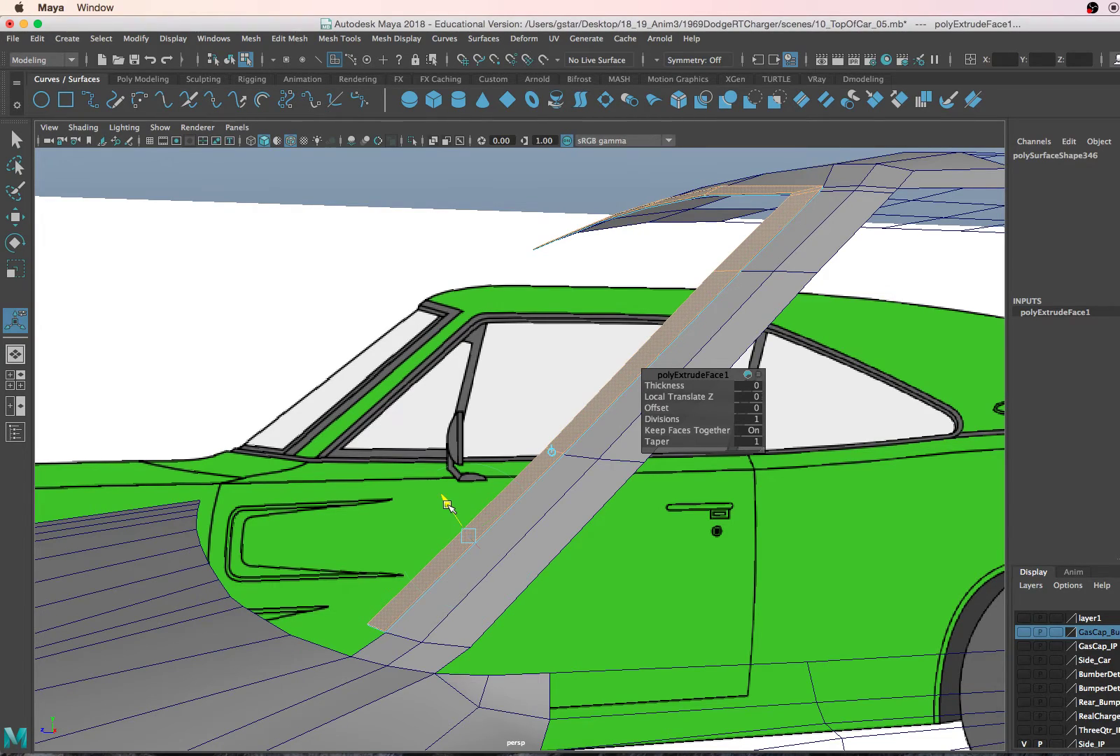
pyautogui.keyDown('alt'); pyautogui.moveTo(448, 506); pyautogui.dragTo(467, 446); pyautogui.keyUp('alt')
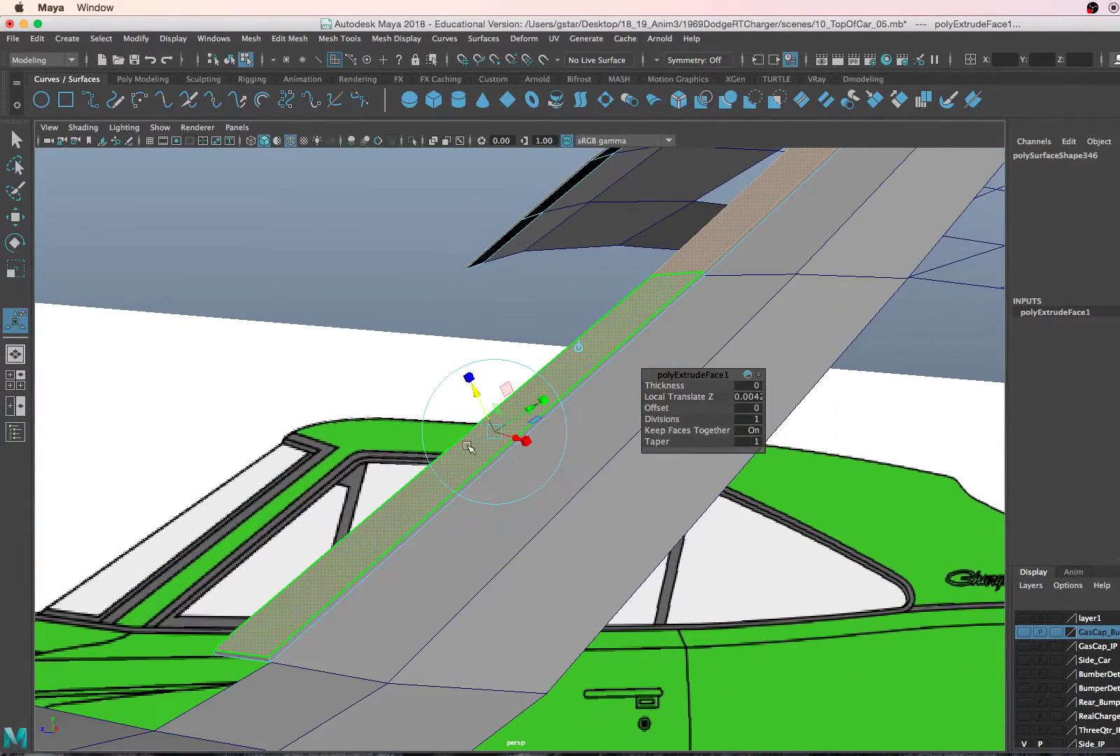
pyautogui.click(476, 396)
pyautogui.moveTo(475, 396); pyautogui.dragTo(474, 397)
pyautogui.keyDown('alt'); pyautogui.moveTo(470, 483); pyautogui.dragTo(488, 547); pyautogui.keyUp('alt')
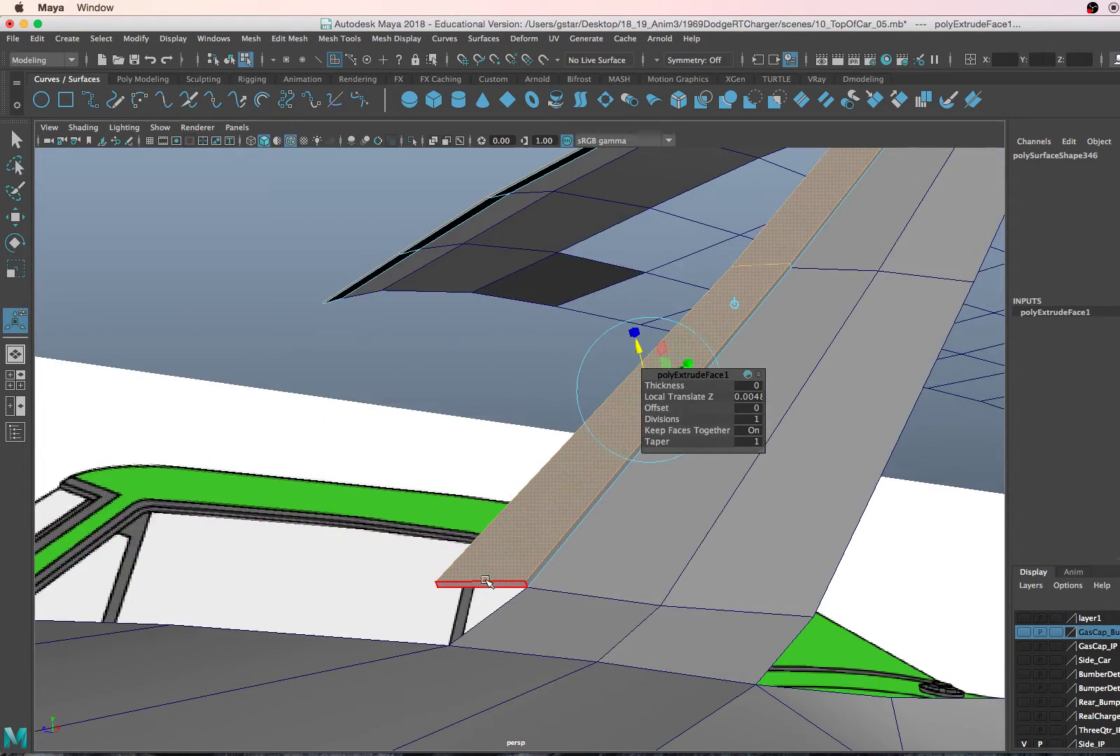
# - Bevel the long outer edges of the extruded windshield strip and return to object mode
pyautogui.moveTo(503, 353); pyautogui.dragTo(502, 317, button='right')
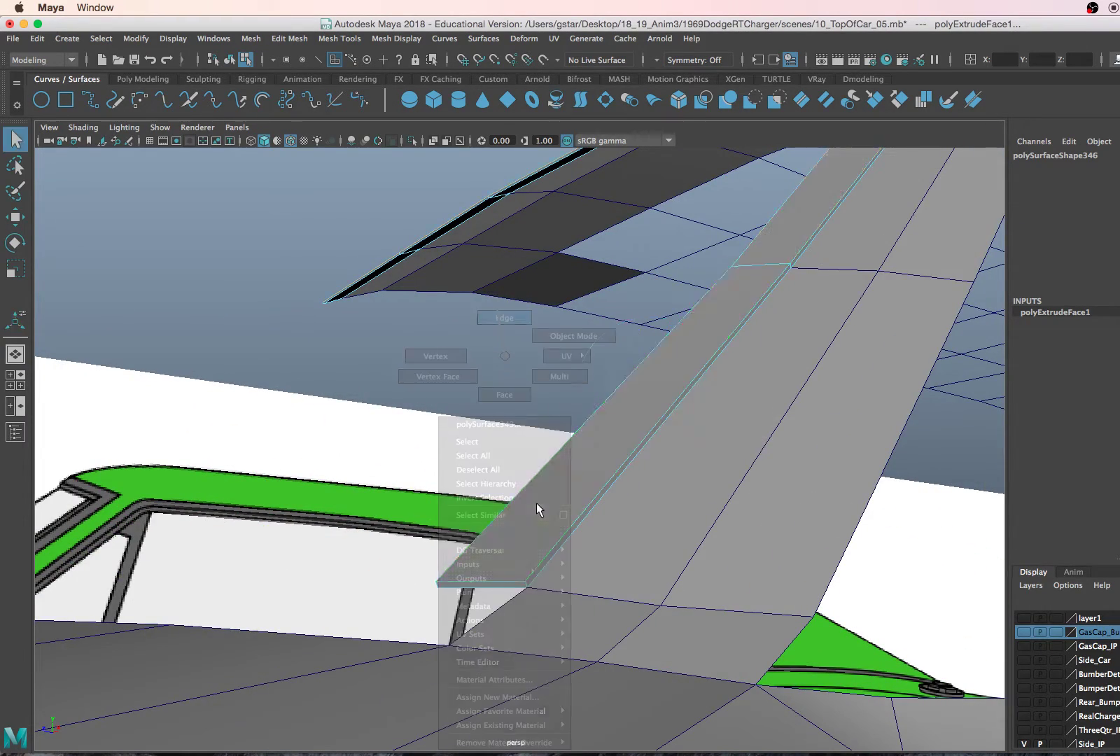
pyautogui.click(567, 536)
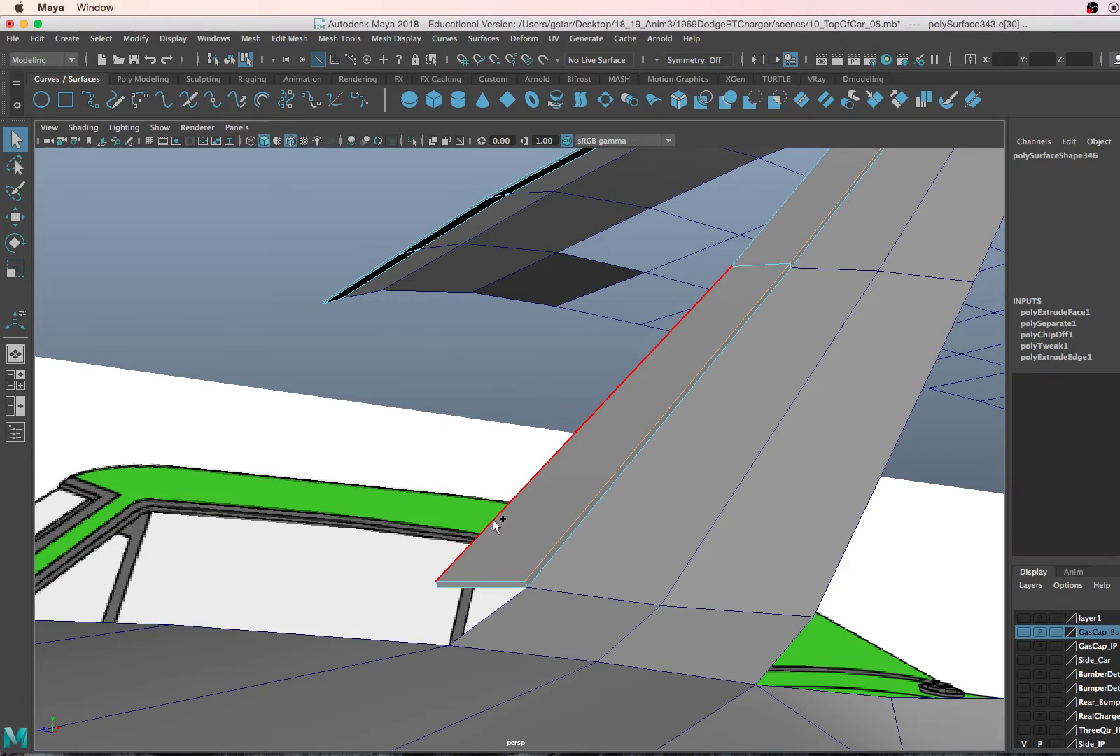
pyautogui.keyDown('alt'); pyautogui.moveTo(531, 500); pyautogui.dragTo(371, 348); pyautogui.keyUp('alt')
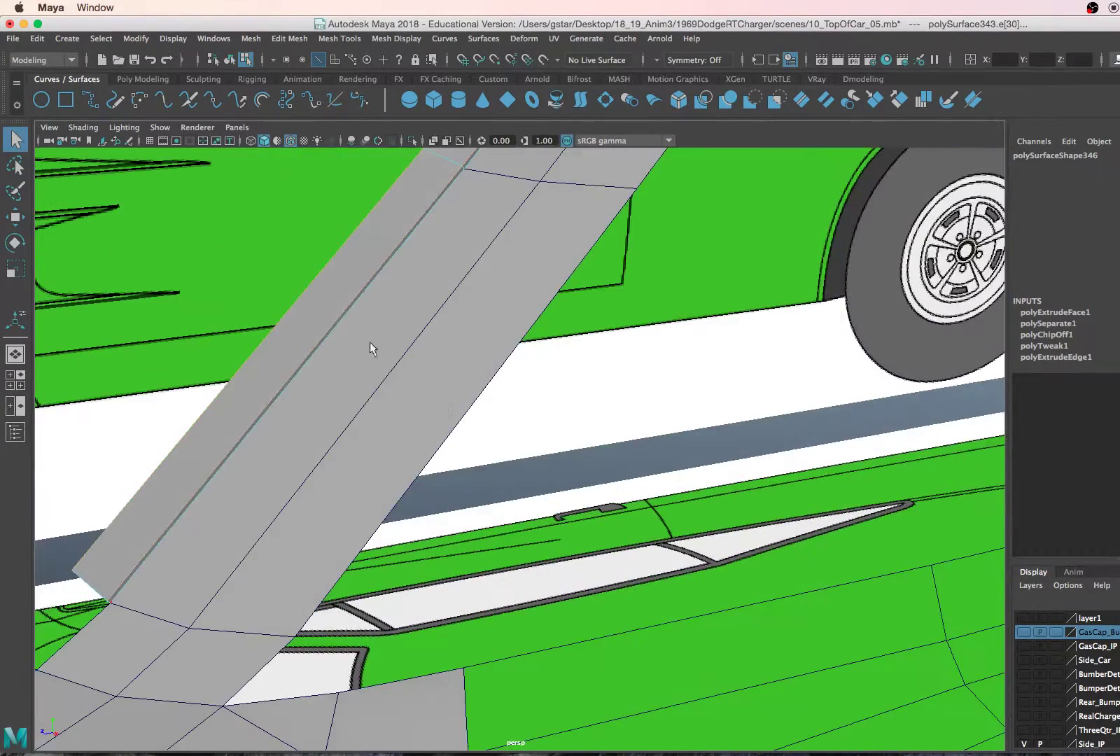
pyautogui.keyDown('shift'); pyautogui.moveTo(331, 308); pyautogui.dragTo(389, 312, button='right'); pyautogui.keyUp('shift')
pyautogui.keyDown('alt'); pyautogui.moveTo(265, 392); pyautogui.dragTo(450, 350); pyautogui.keyUp('alt')
pyautogui.moveTo(450, 350); pyautogui.dragTo(516, 329, button='right')
pyautogui.keyDown('alt'); pyautogui.moveTo(403, 514); pyautogui.dragTo(476, 494); pyautogui.keyUp('alt')
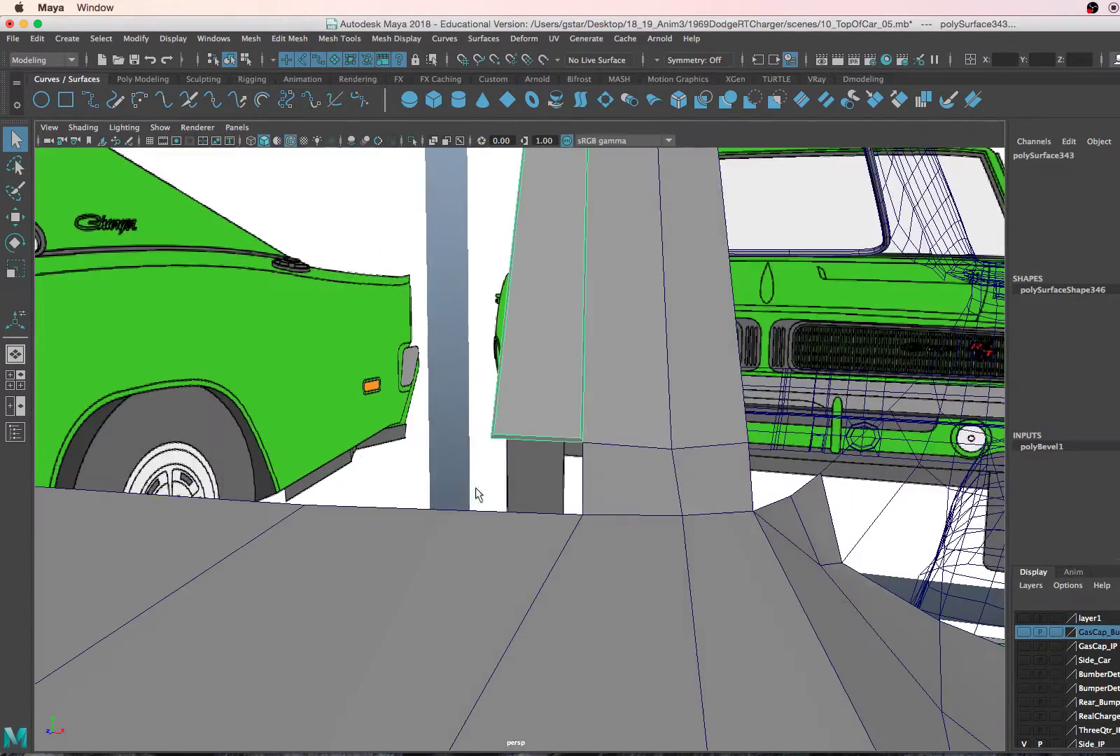
pyautogui.keyDown('alt'); pyautogui.moveTo(548, 416); pyautogui.dragTo(452, 442); pyautogui.keyUp('alt')
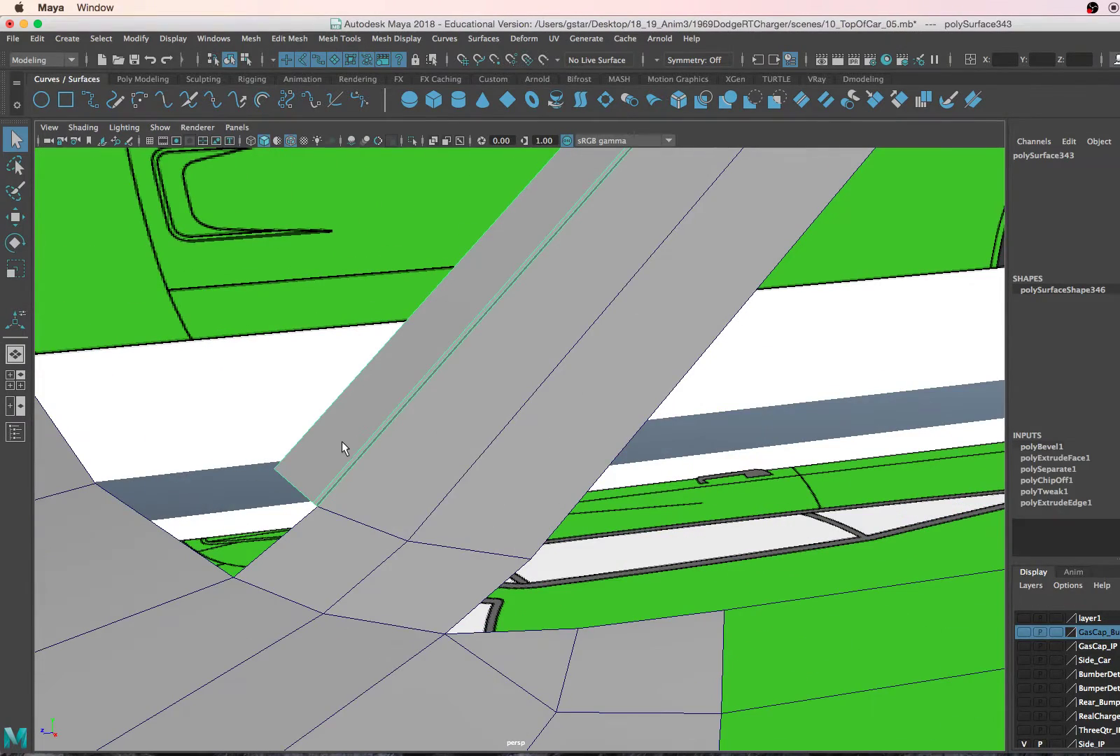
# - Insert an edge loop close to the strip's base end and check the corner in smooth preview
pyautogui.keyDown('shift'); pyautogui.moveTo(336, 455); pyautogui.dragTo(273, 441, button='right'); pyautogui.keyUp('shift')
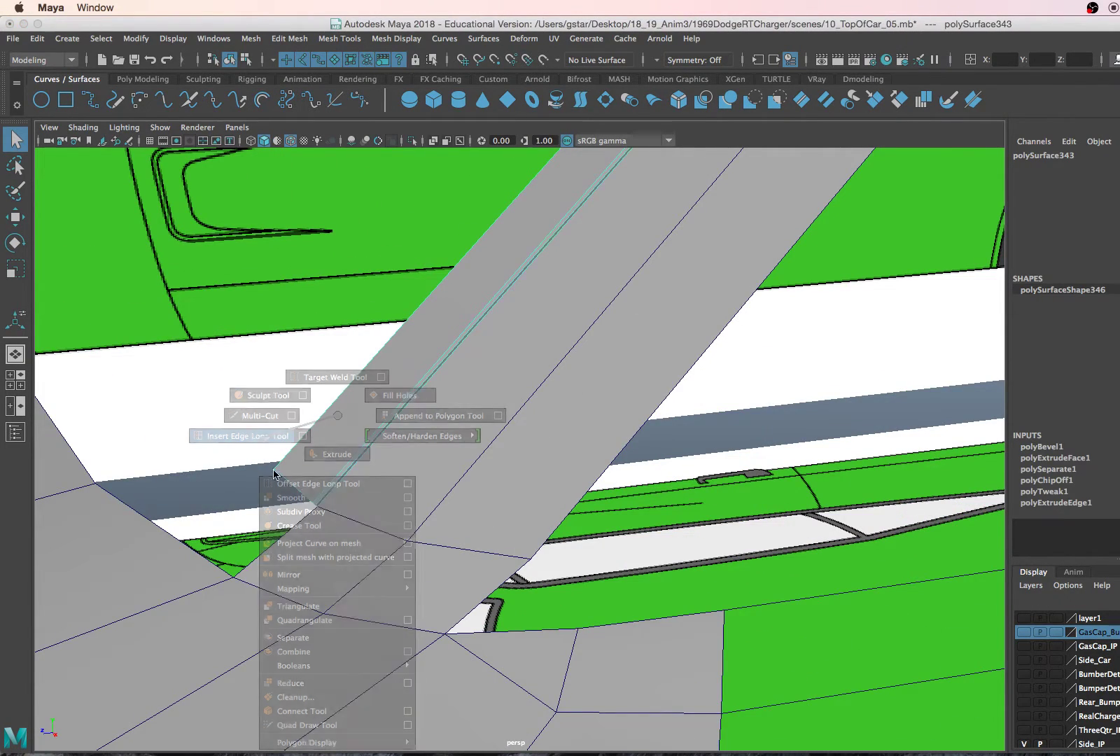
pyautogui.keyDown('alt'); pyautogui.moveTo(273, 441); pyautogui.dragTo(384, 478); pyautogui.keyUp('alt')
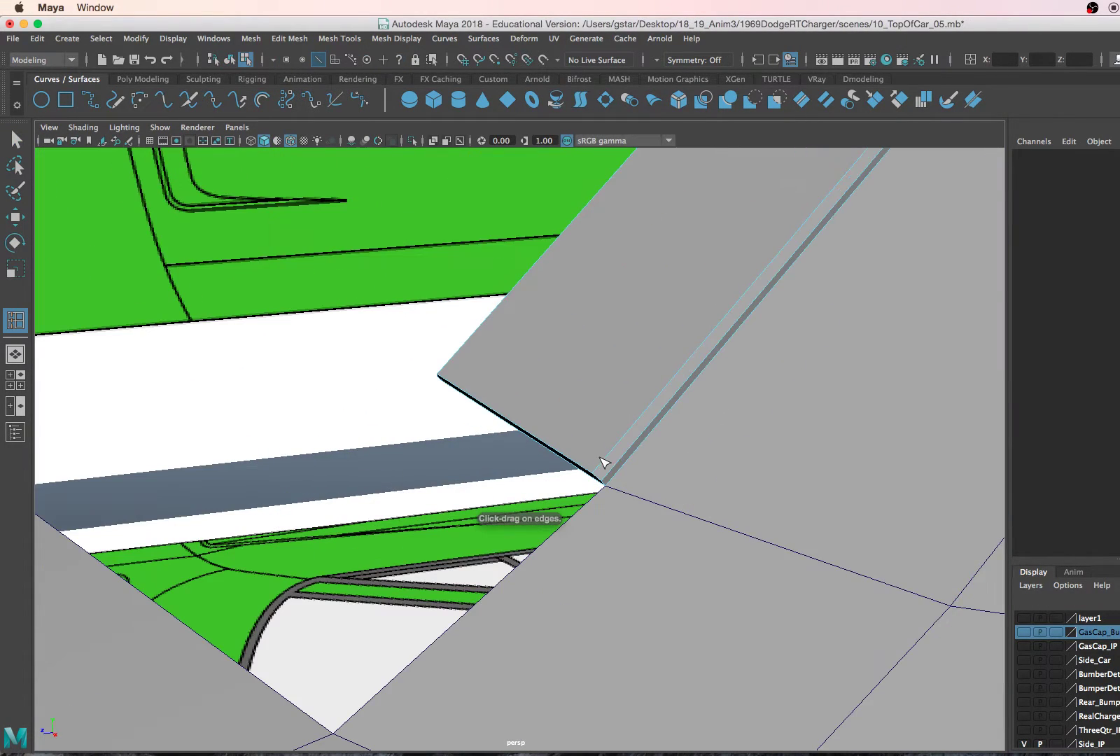
pyautogui.moveTo(603, 462); pyautogui.dragTo(602, 467)
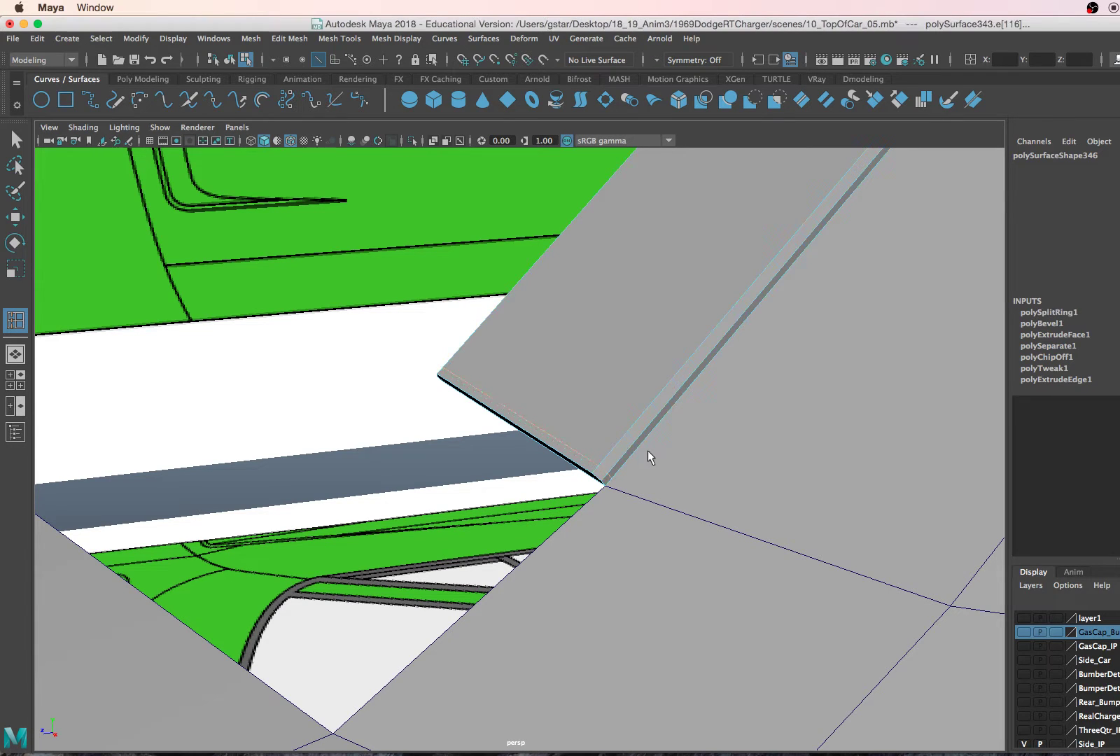
pyautogui.press('3')
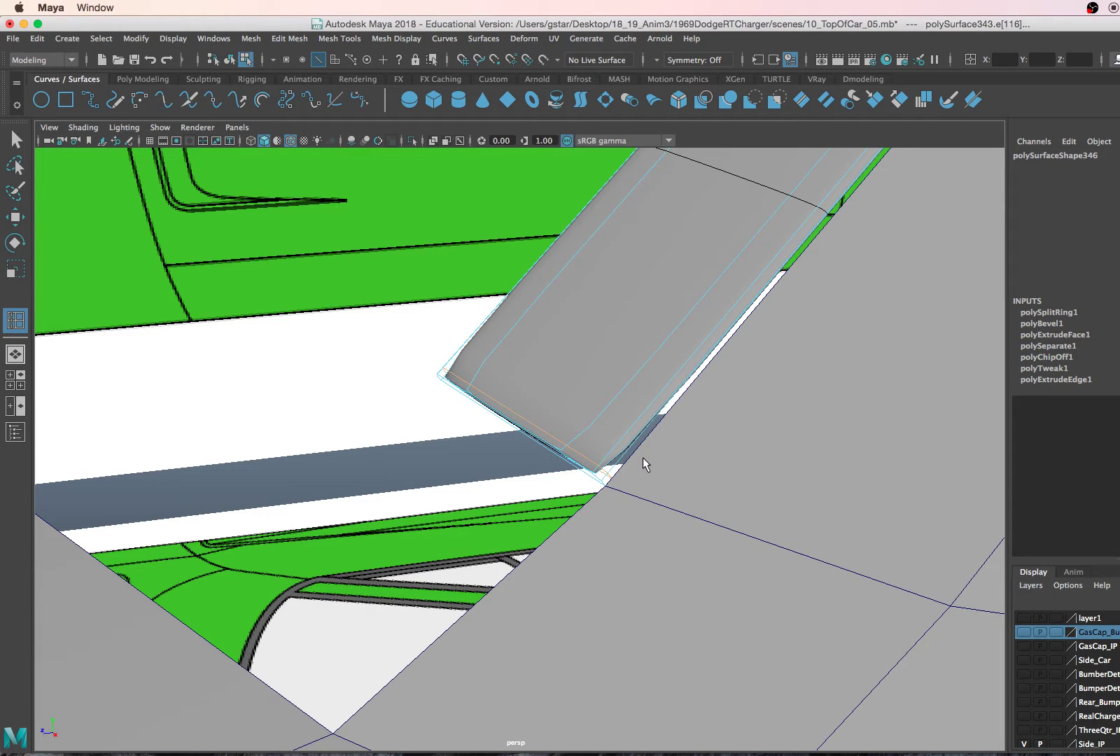
pyautogui.press('1')
# - Isolate the windshield strip and examine its base end and underside in smoothed and unsmoothed display
pyautogui.moveTo(612, 462)
pyautogui.keyDown('alt'); pyautogui.mouseDown()
pyautogui.moveTo(713, 437)
pyautogui.moveTo(533, 515)
pyautogui.moveTo(630, 467)
pyautogui.mouseUp(); pyautogui.keyUp('alt')
pyautogui.scroll(-5, 506, 474)
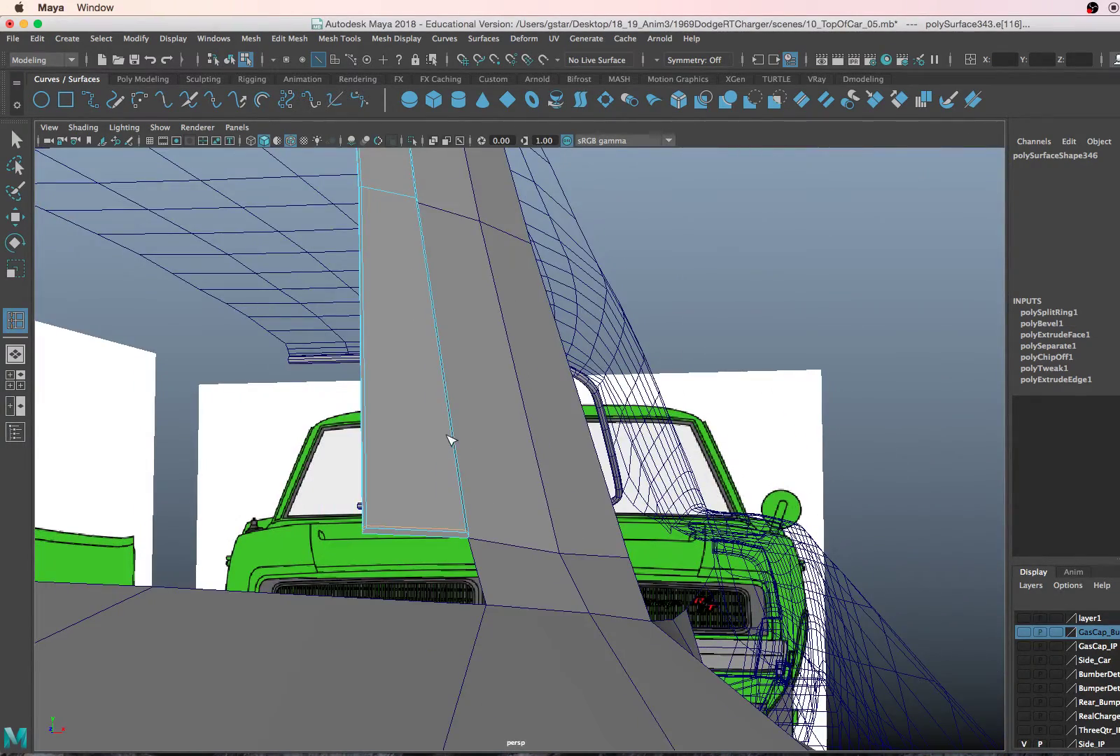
pyautogui.press('w')
pyautogui.moveTo(430, 382); pyautogui.dragTo(490, 350, button='right')
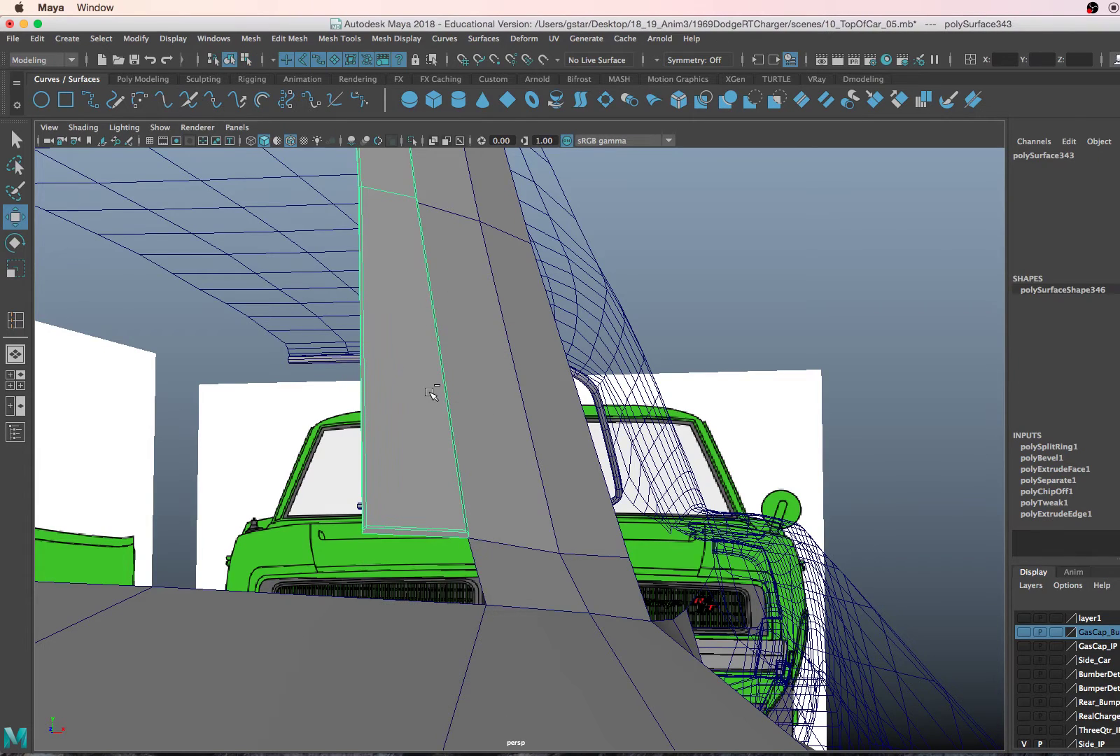
pyautogui.hotkey('ctrl', '1')
pyautogui.keyDown('alt'); pyautogui.moveTo(425, 497); pyautogui.dragTo(441, 472); pyautogui.keyUp('alt')
pyautogui.scroll(8, 435, 388)
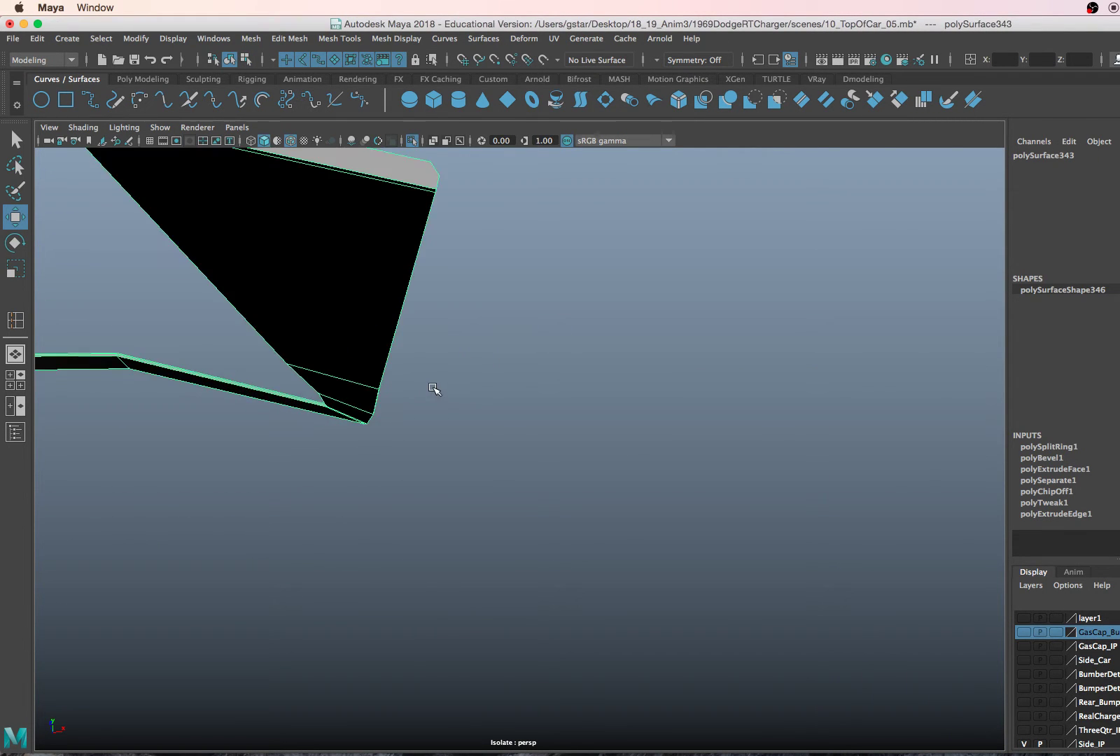
pyautogui.keyDown('alt'); pyautogui.moveTo(437, 404); pyautogui.dragTo(418, 379, button='middle'); pyautogui.keyUp('alt')
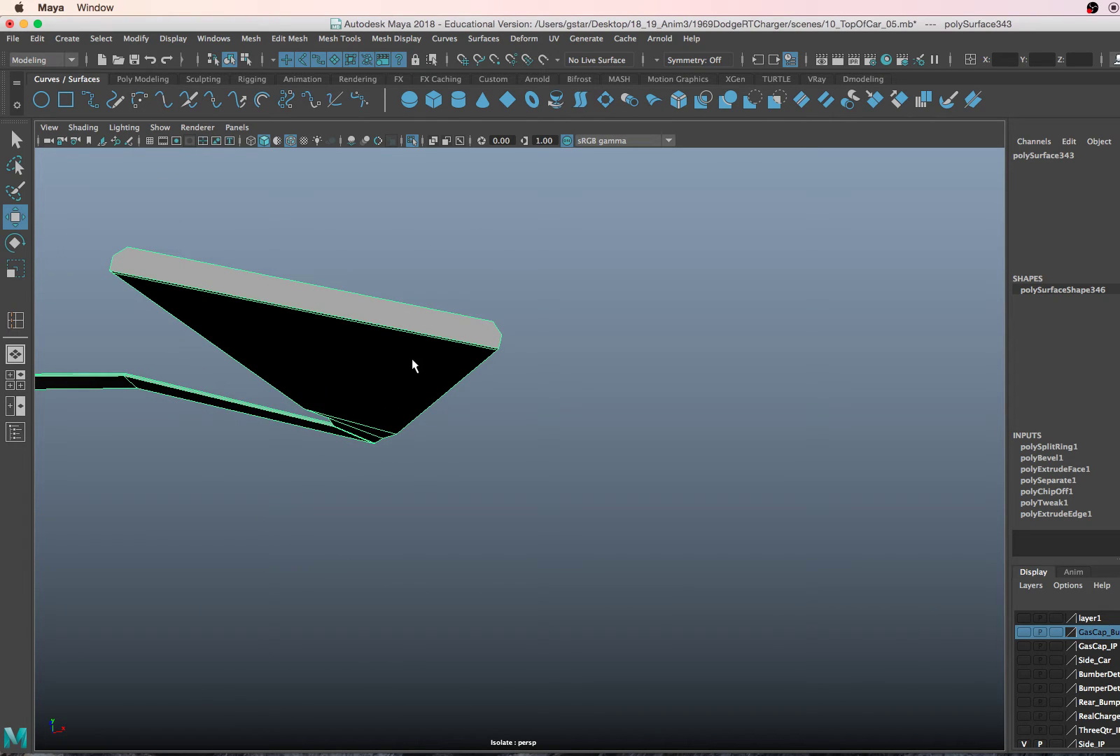
pyautogui.press('2')
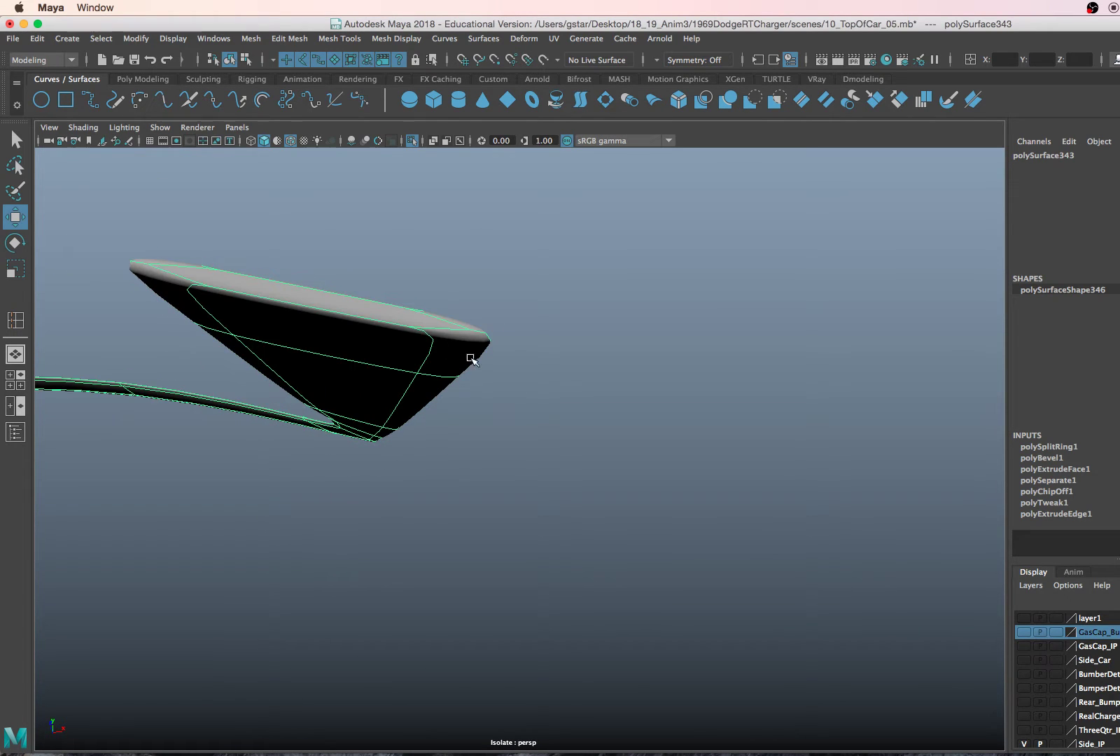
pyautogui.press('1')
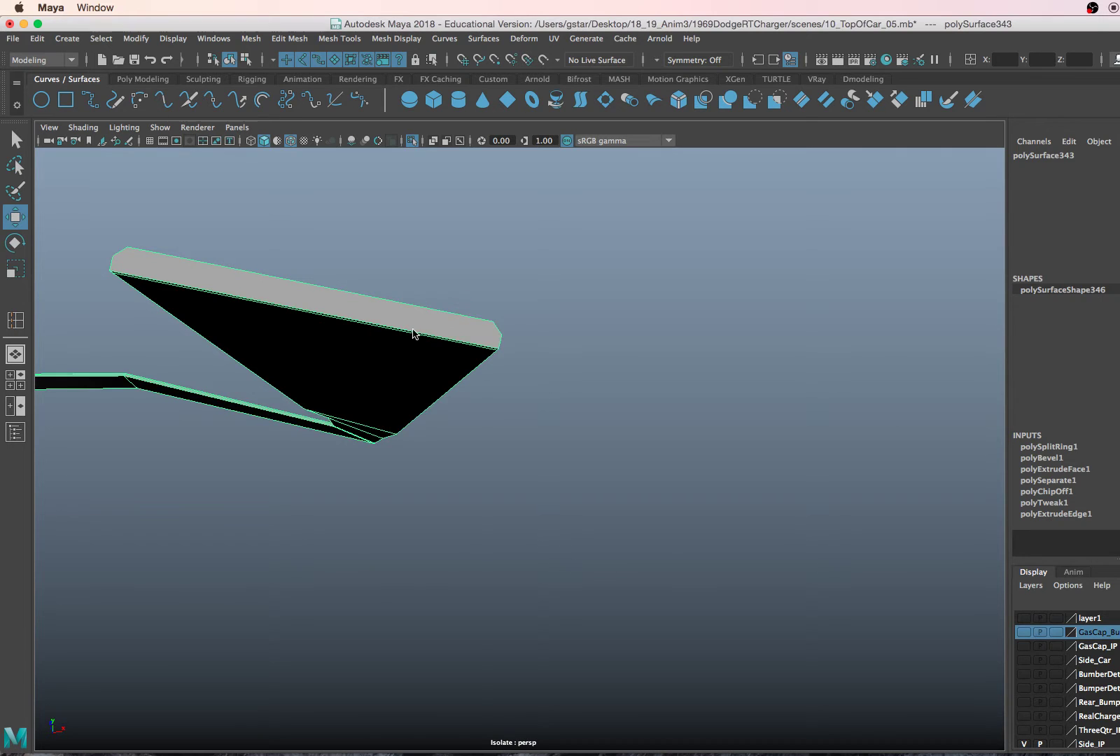
# - Try deleting the face that caps the windshield strip's base end and check the open end in smooth preview
pyautogui.rightClick(413, 334)
pyautogui.click(415, 369)
pyautogui.click(420, 326)
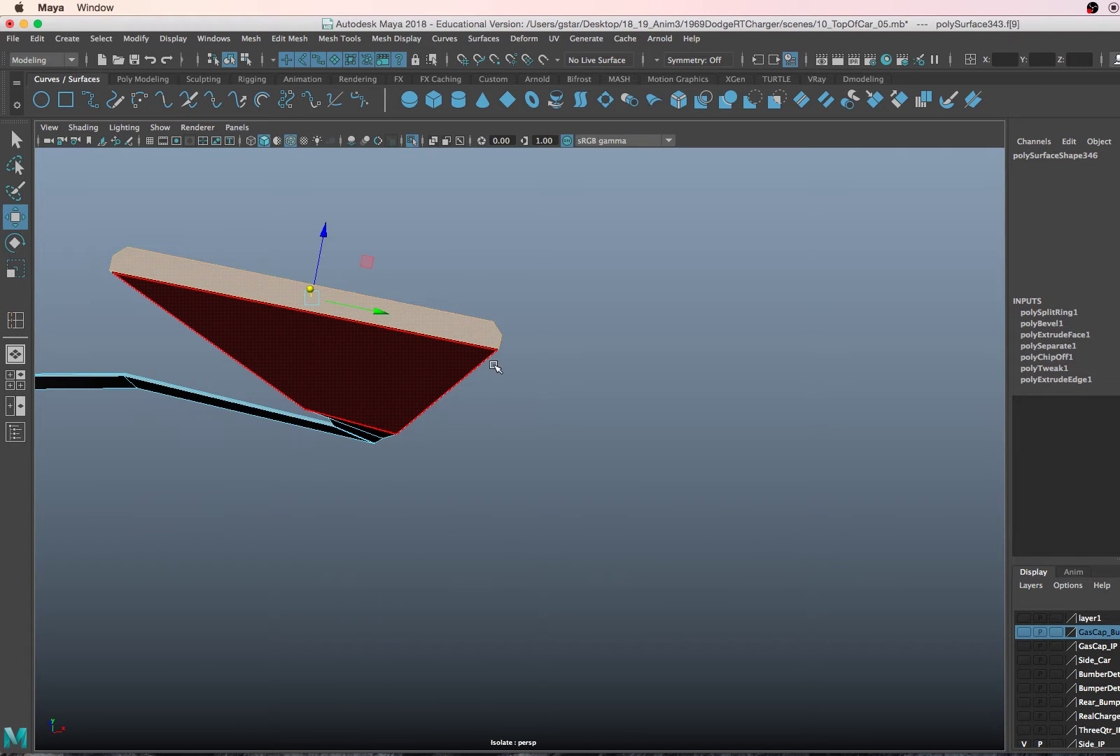
pyautogui.keyDown('alt'); pyautogui.moveTo(495, 371); pyautogui.dragTo(481, 375); pyautogui.keyUp('alt')
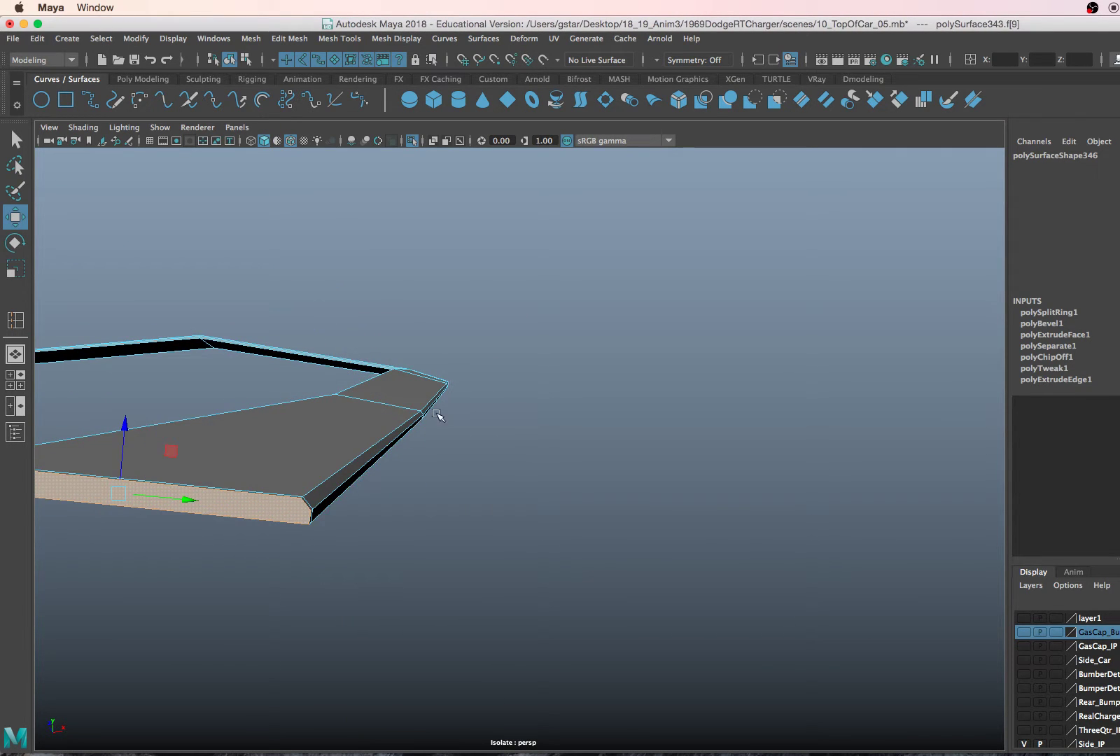
pyautogui.keyDown('alt'); pyautogui.moveTo(438, 415); pyautogui.dragTo(432, 464); pyautogui.keyUp('alt')
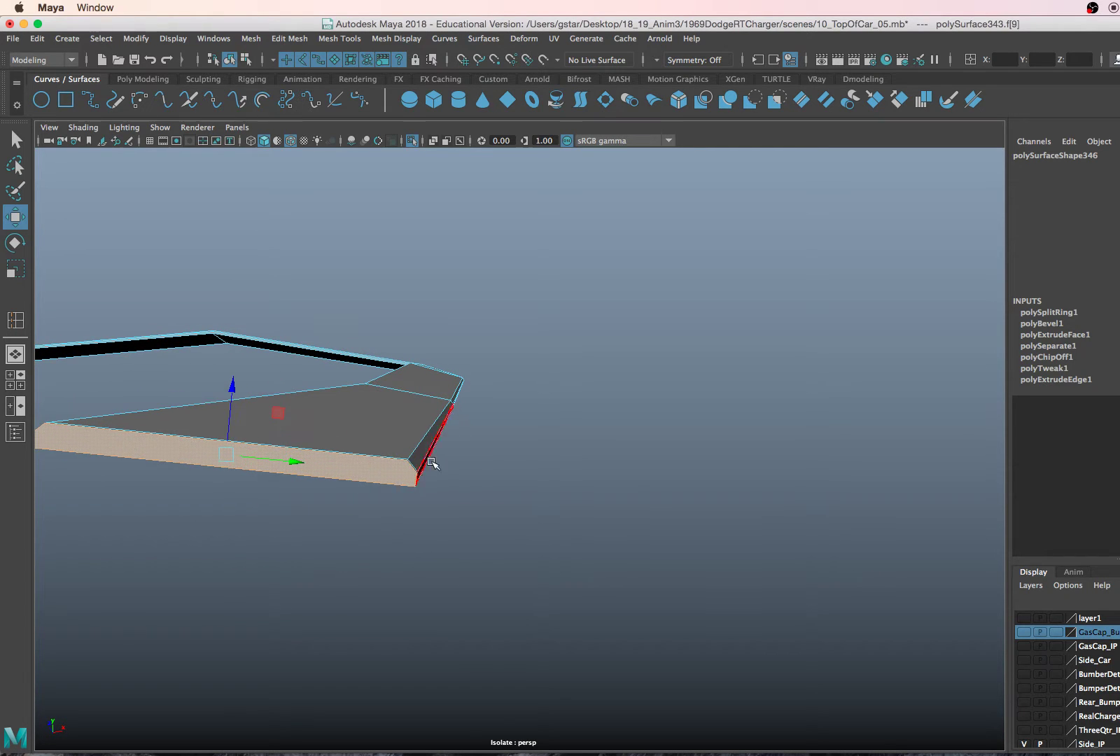
pyautogui.press('Delete')
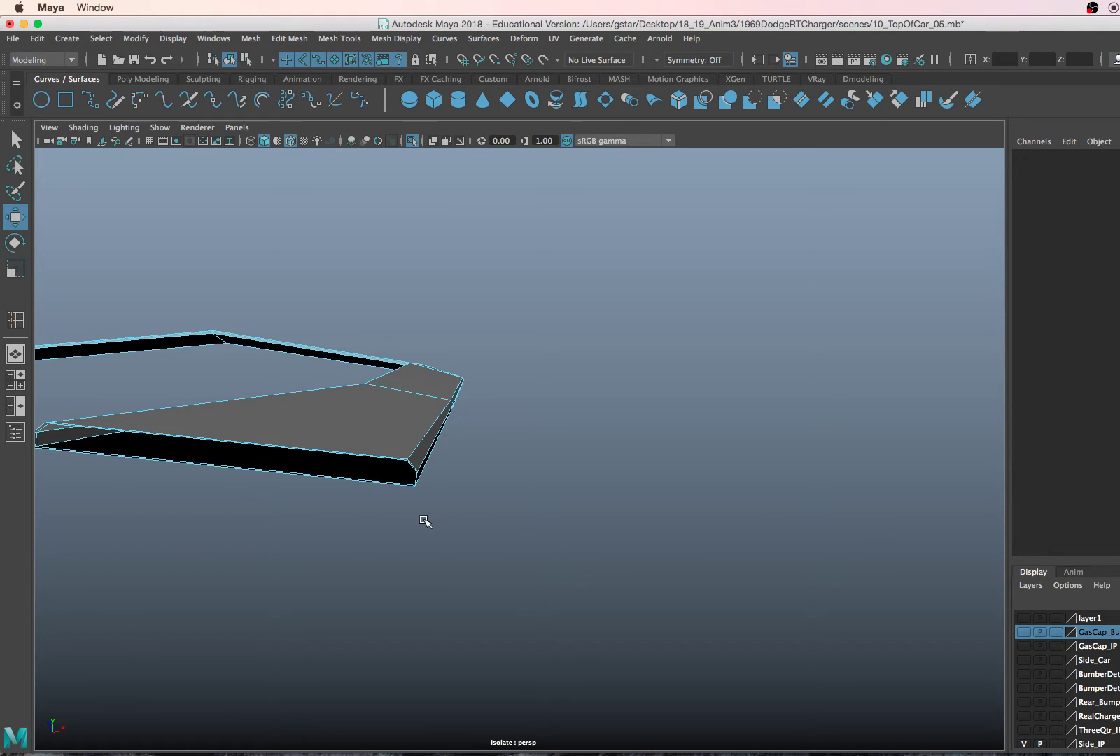
pyautogui.press('3')
pyautogui.press('1')
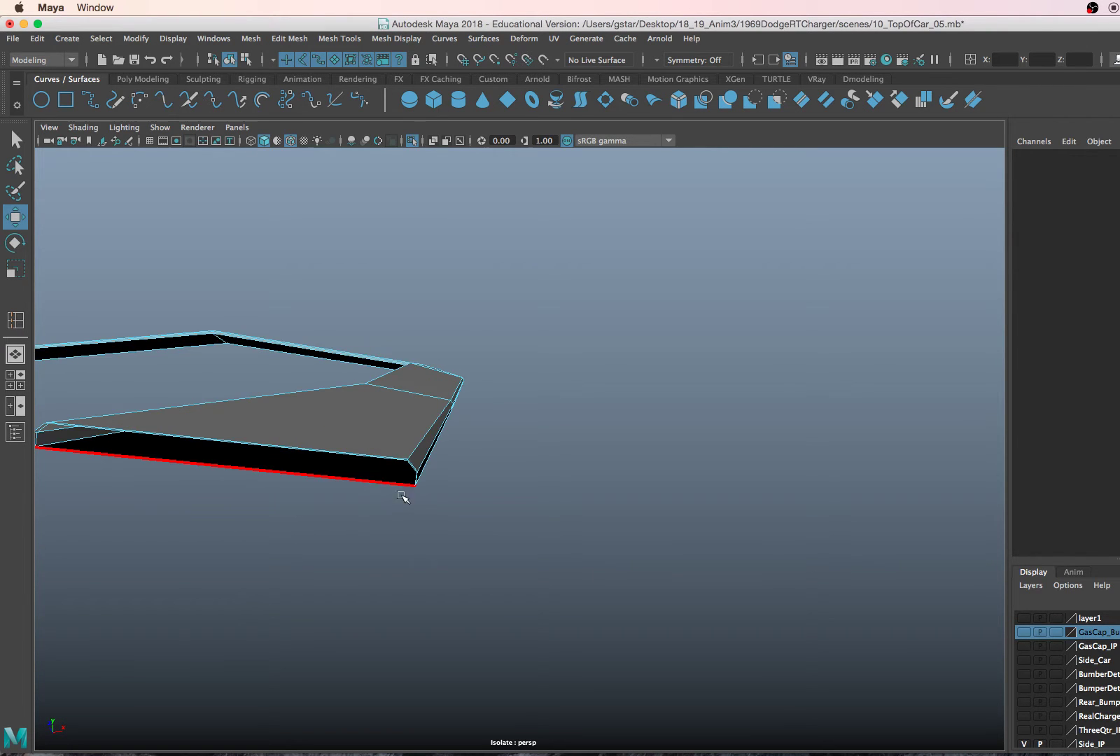
pyautogui.keyDown('alt'); pyautogui.moveTo(391, 465); pyautogui.dragTo(387, 462); pyautogui.keyUp('alt')
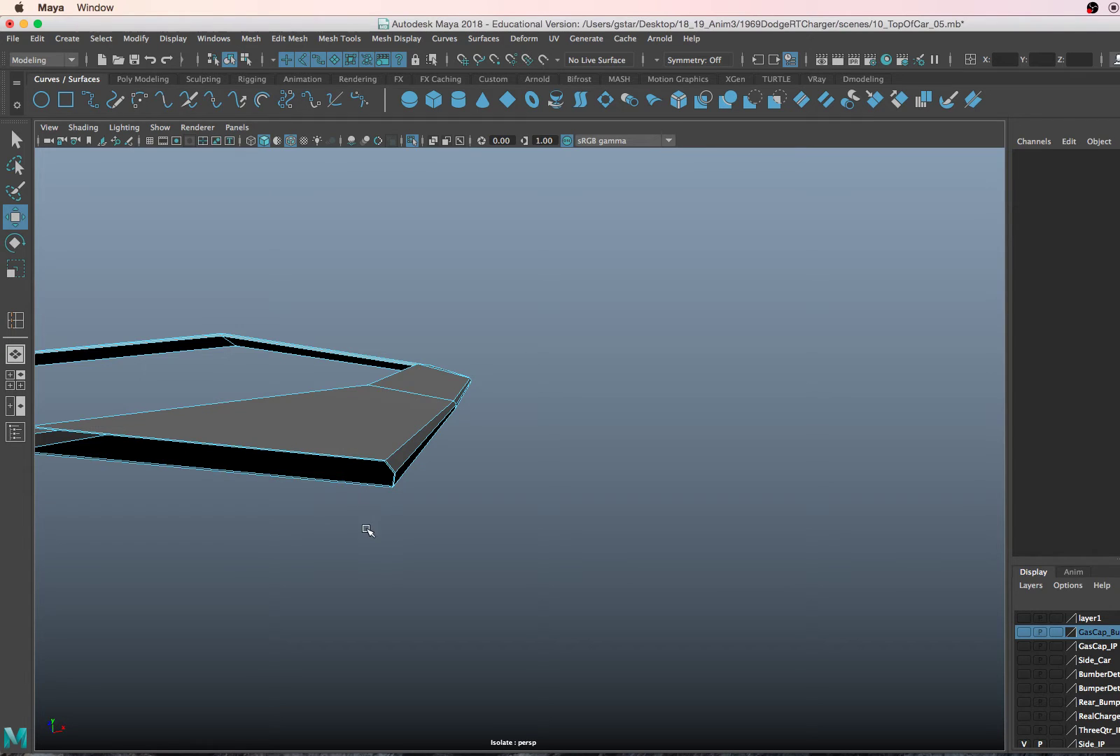
pyautogui.click(369, 466)
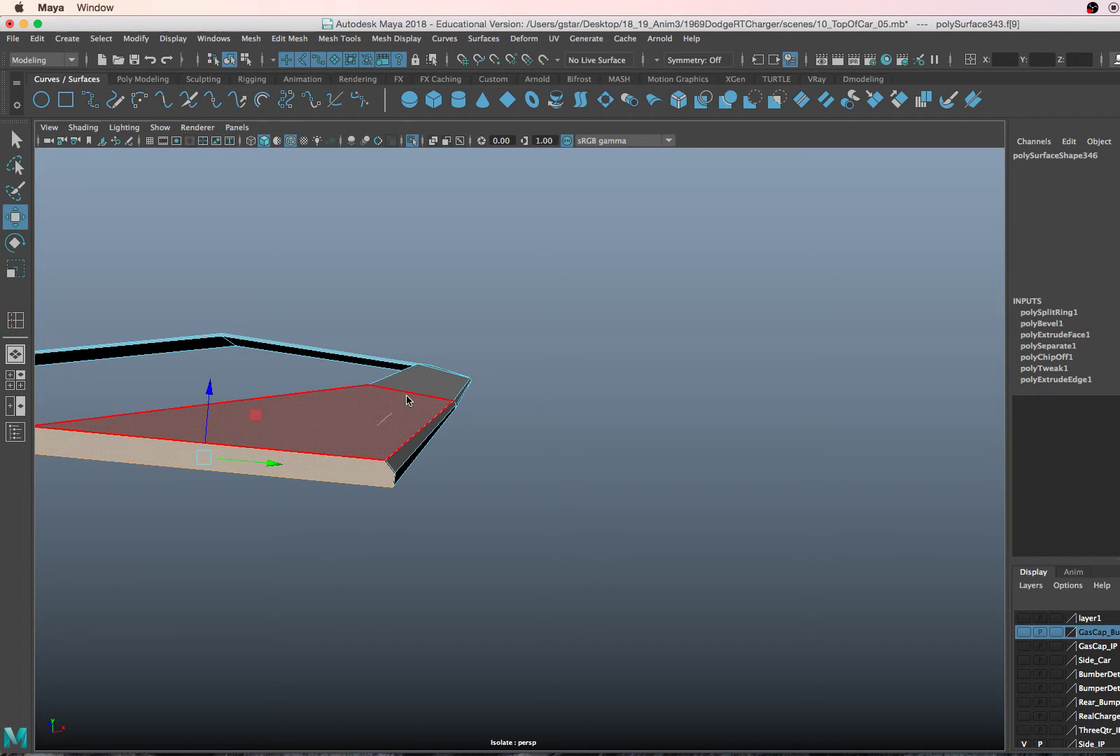
# - Return the windshield strip to object mode and turn off isolation to bring back the rest of the car
pyautogui.rightClick(376, 356)
pyautogui.click(422, 338)
pyautogui.scroll(3, 421, 445)
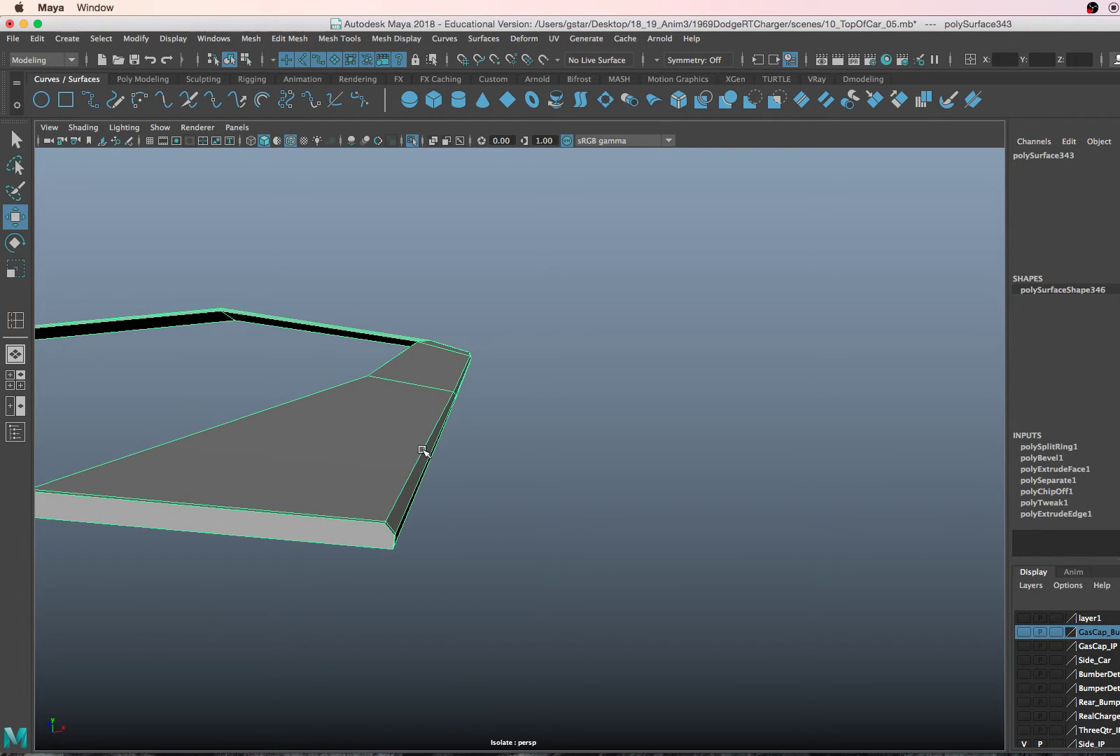
pyautogui.press('t')
pyautogui.scroll(-10, 378, 468)
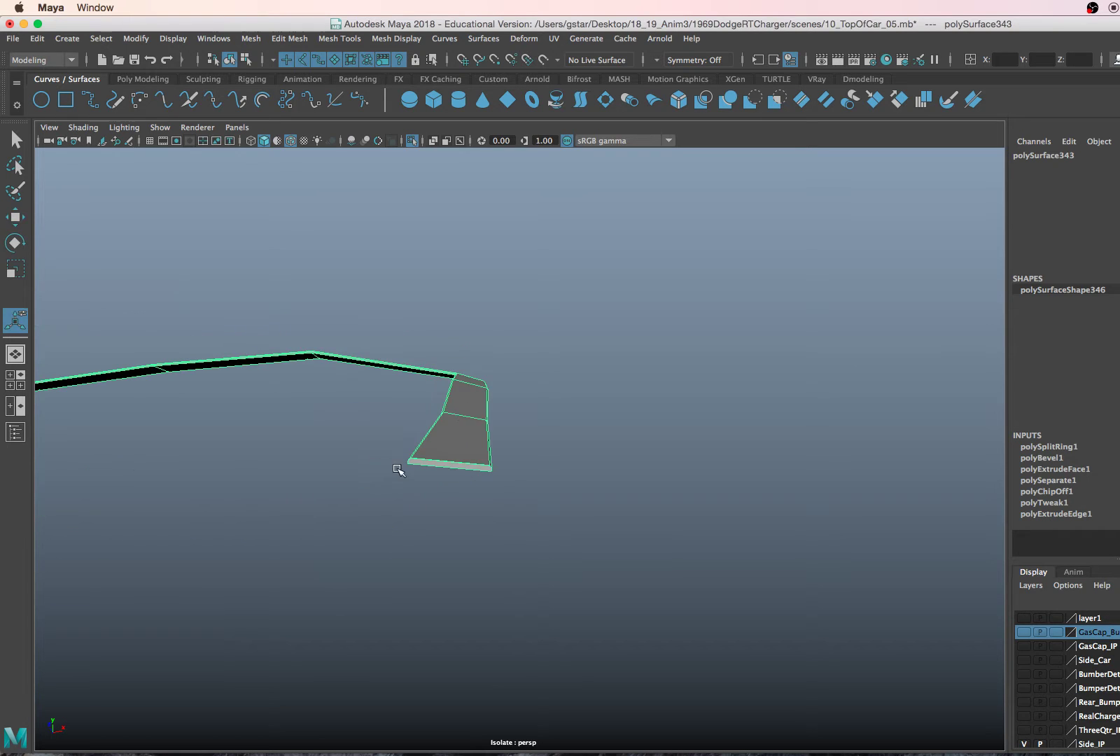
pyautogui.scroll(1, 387, 492)
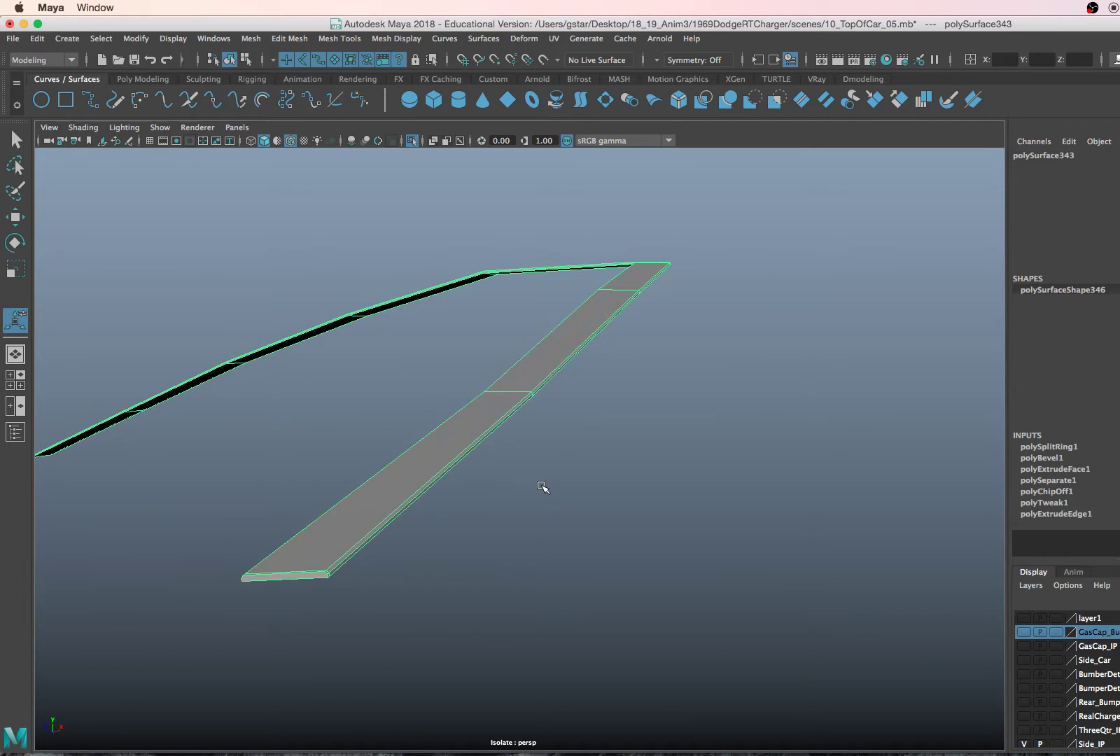
pyautogui.hotkey('ctrl', '1')
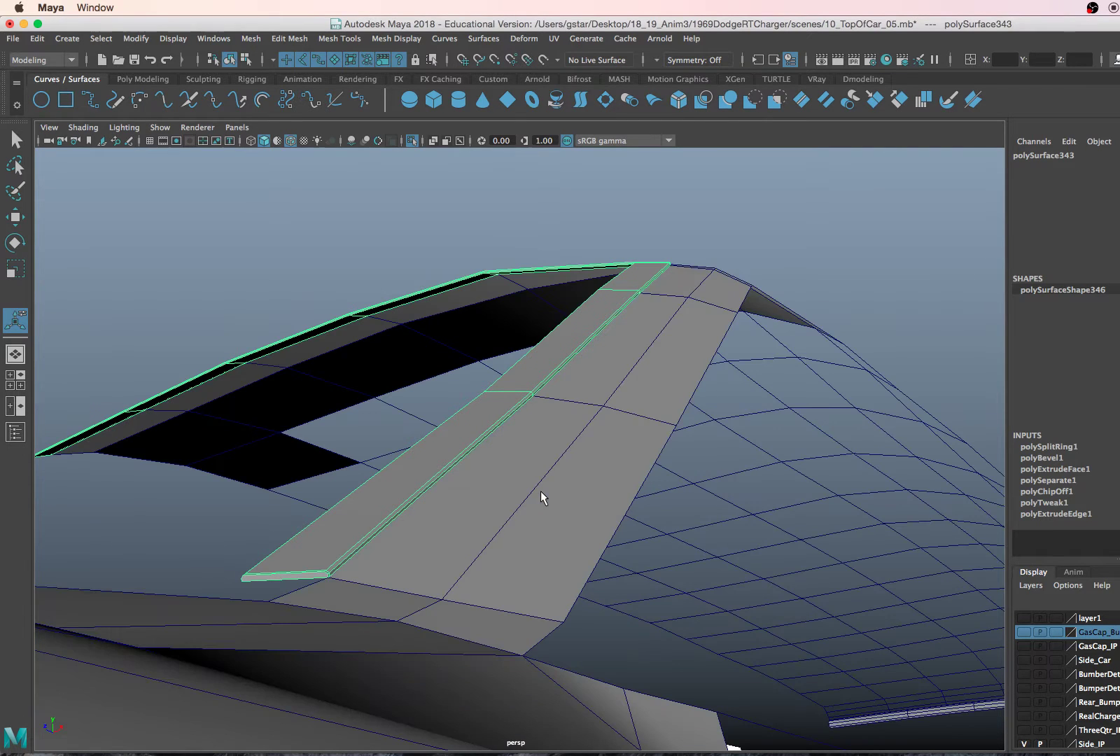
# - Undo the edge loop inserted near the strip's base end and set its bevel to 3 segments
pyautogui.press('z')
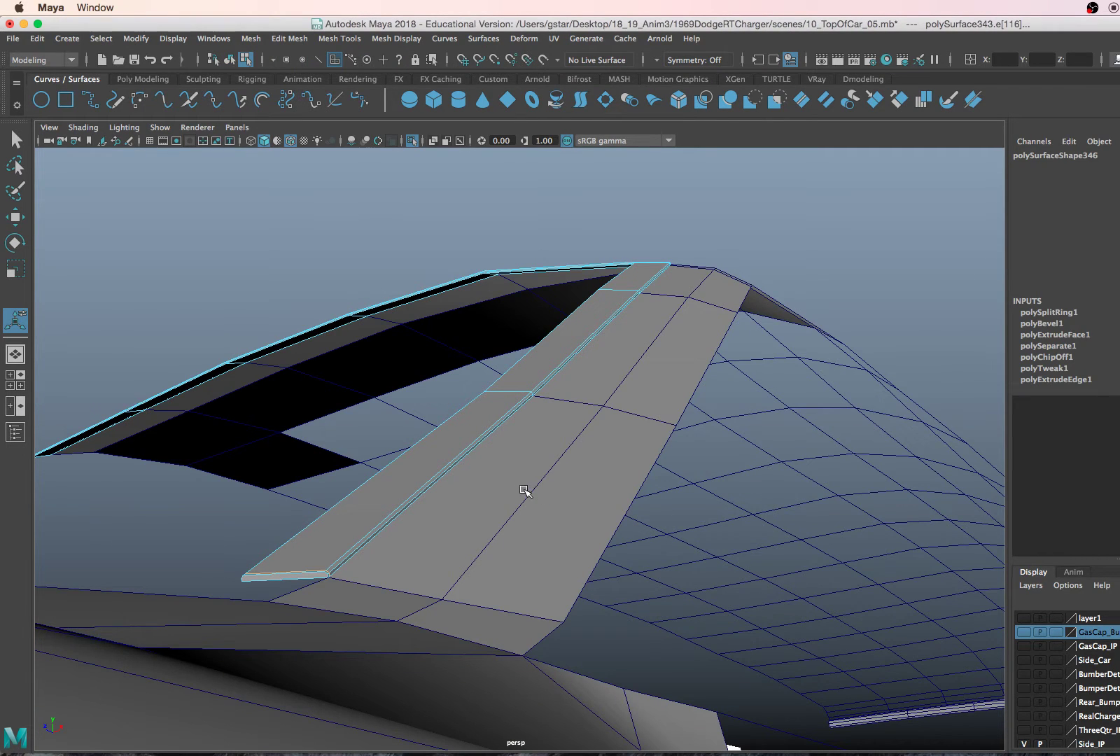
pyautogui.press('z')
pyautogui.press('z')
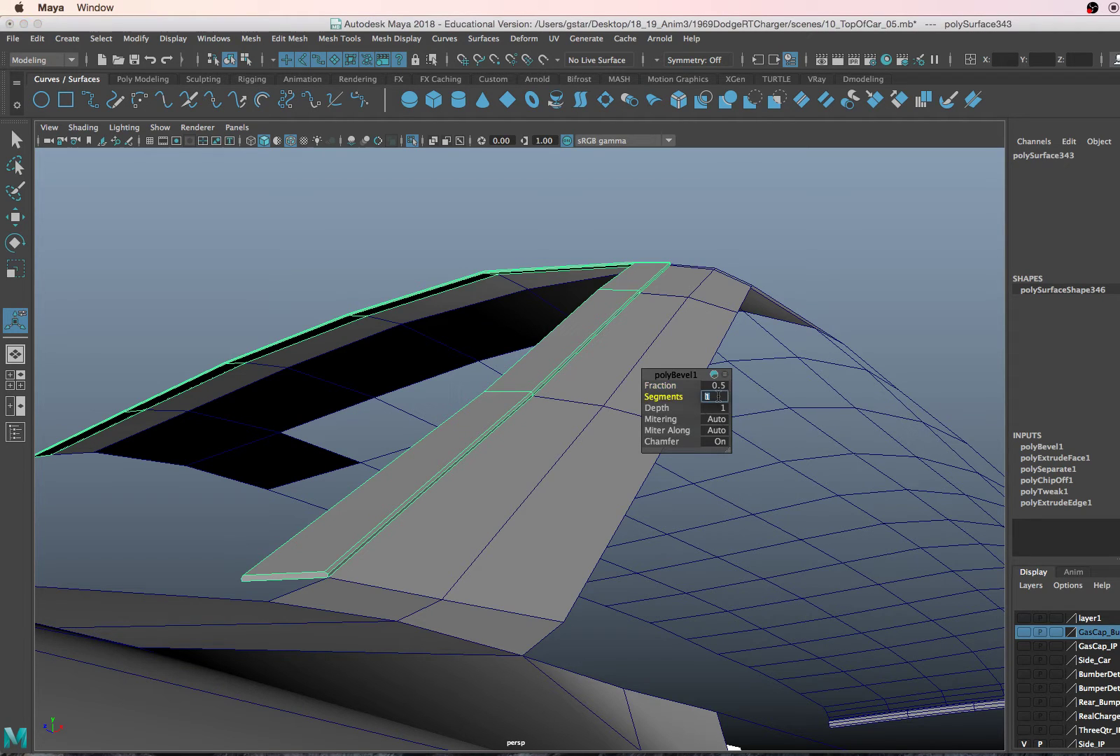
pyautogui.press('Return')
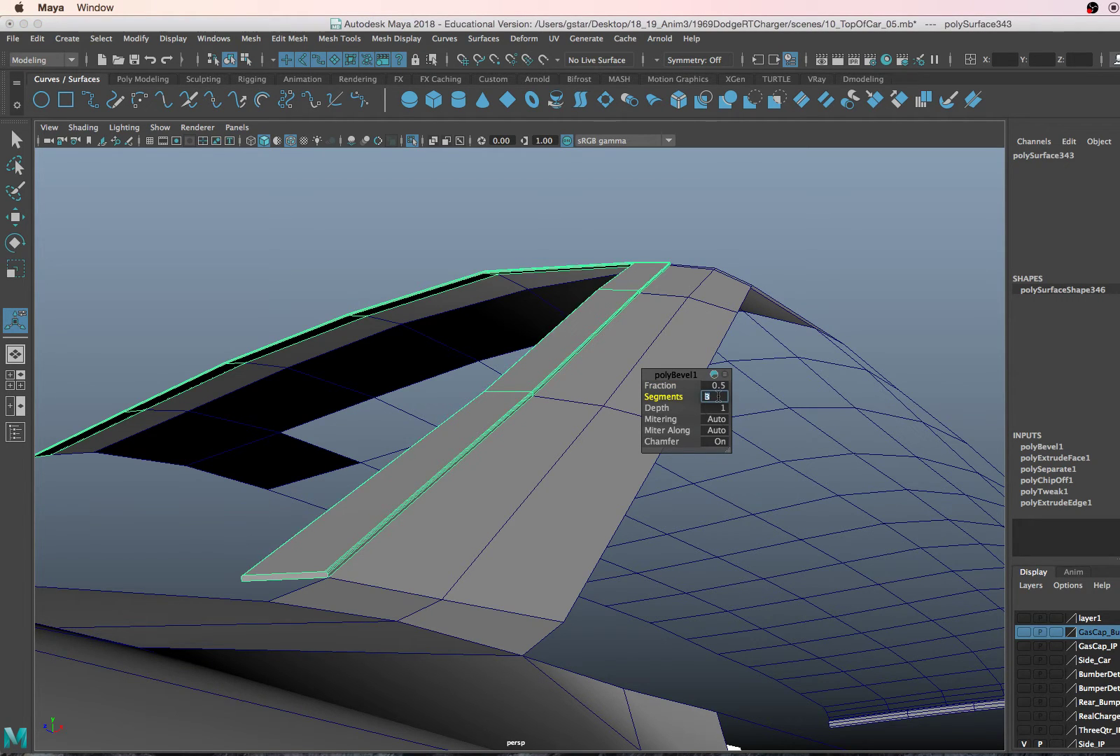
pyautogui.keyDown('alt'); pyautogui.moveTo(502, 406); pyautogui.dragTo(490, 427); pyautogui.keyUp('alt')
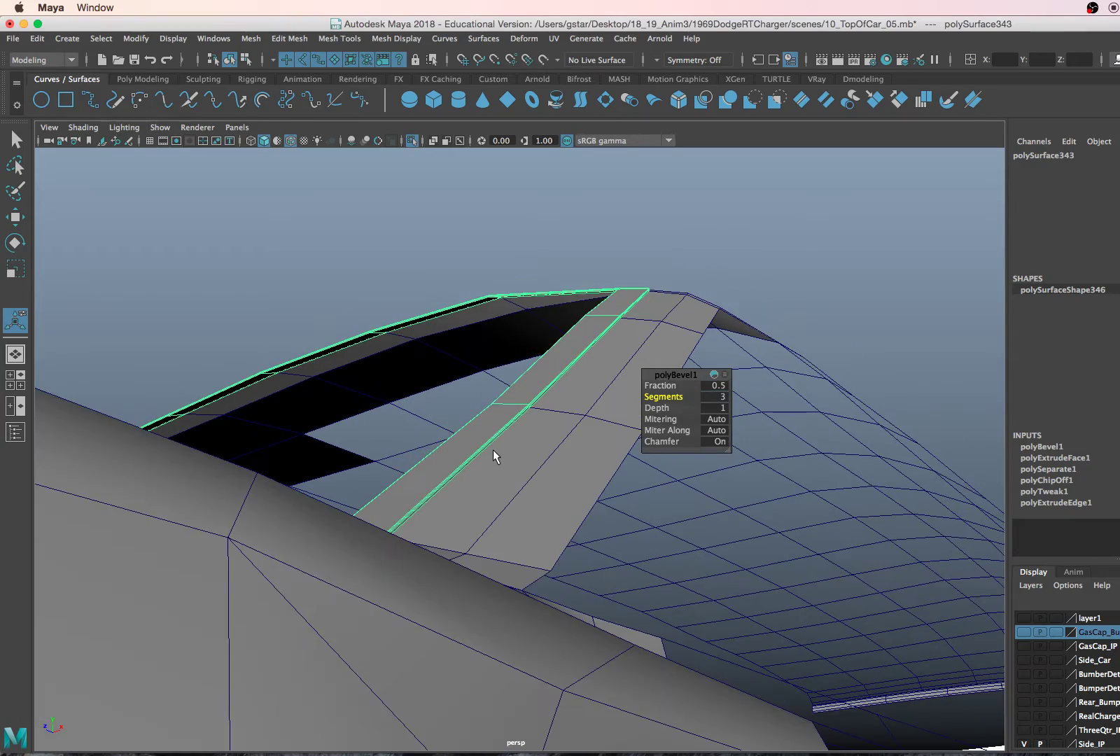
pyautogui.rightClick(495, 395)
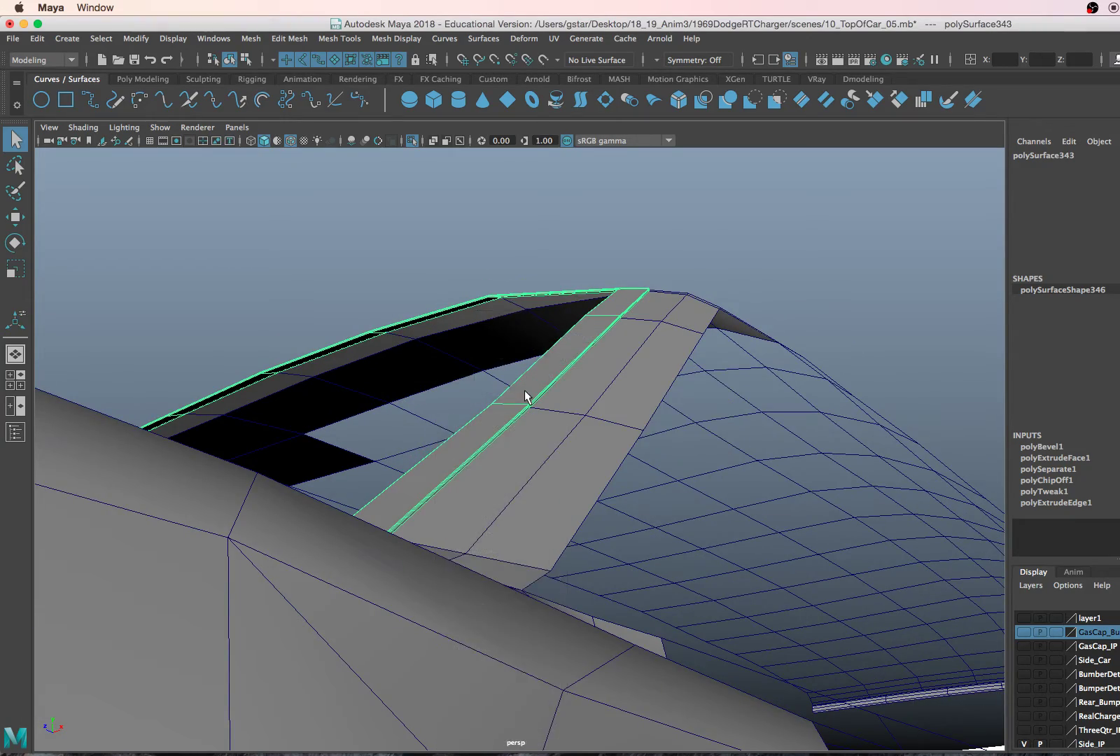
# - Delete the face capping the windshield strip's end at the car's centerline and return to object mode
pyautogui.keyDown('alt'); pyautogui.moveTo(527, 393); pyautogui.dragTo(549, 376); pyautogui.keyUp('alt')
pyautogui.moveTo(603, 389); pyautogui.dragTo(607, 397, button='right')
pyautogui.click(528, 455)
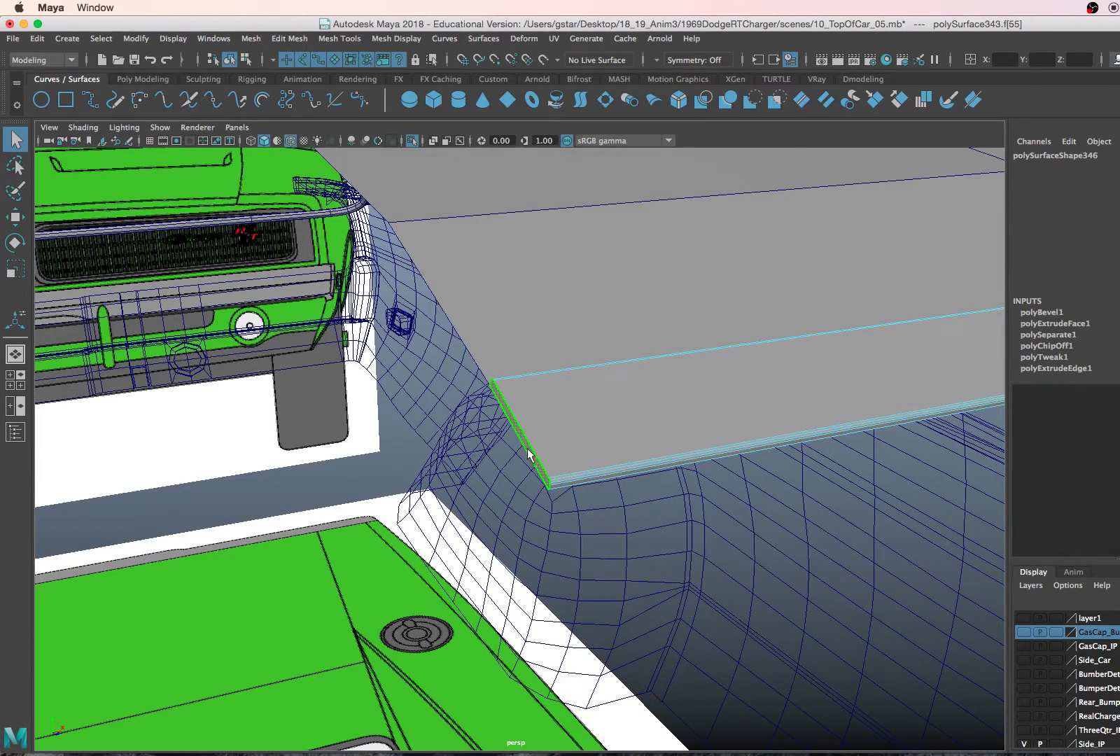
pyautogui.keyDown('ctrl'); pyautogui.click(530, 455); pyautogui.keyUp('ctrl')
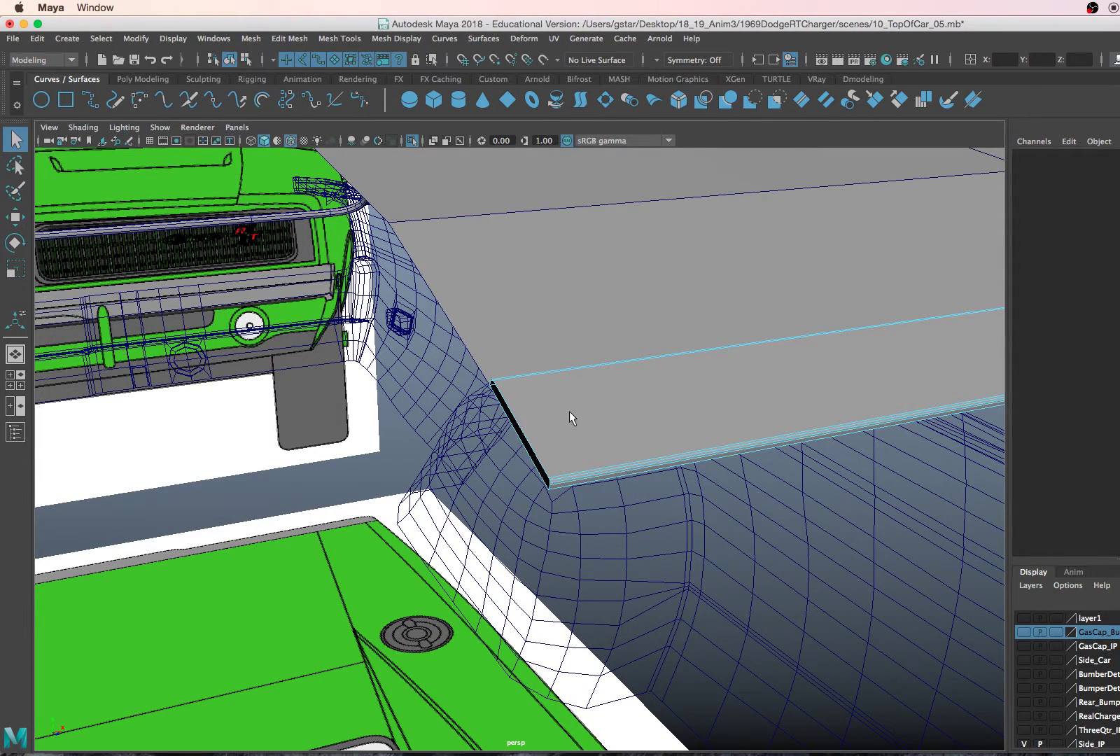
pyautogui.moveTo(571, 355); pyautogui.dragTo(619, 335, button='right')
pyautogui.scroll(-5, 608, 413)
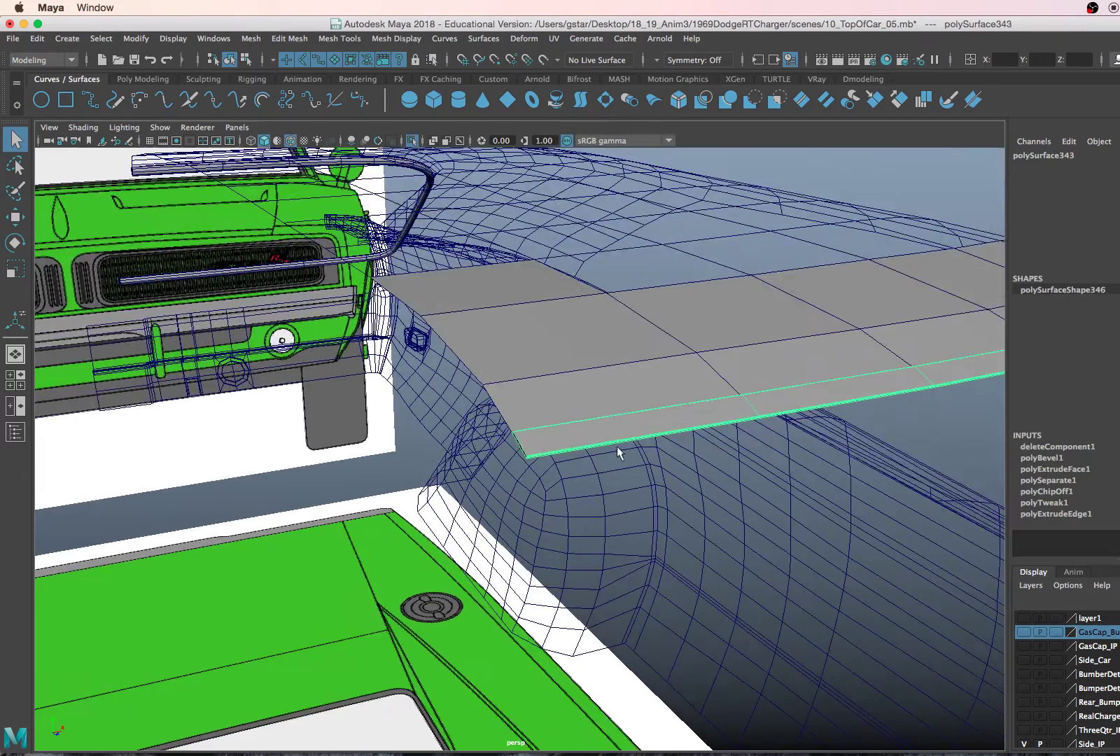
pyautogui.keyDown('alt'); pyautogui.moveTo(616, 446); pyautogui.dragTo(568, 437); pyautogui.keyUp('alt')
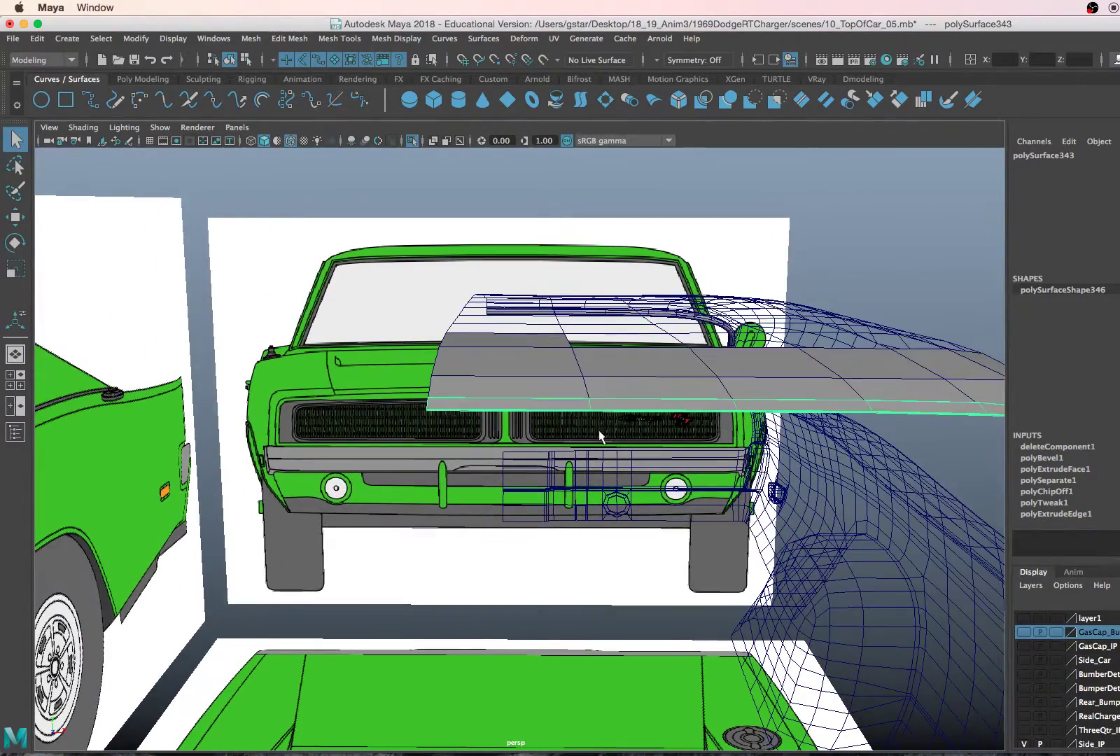
pyautogui.click(614, 207)
pyautogui.keyDown('alt'); pyautogui.moveTo(611, 209); pyautogui.dragTo(591, 350); pyautogui.keyUp('alt')
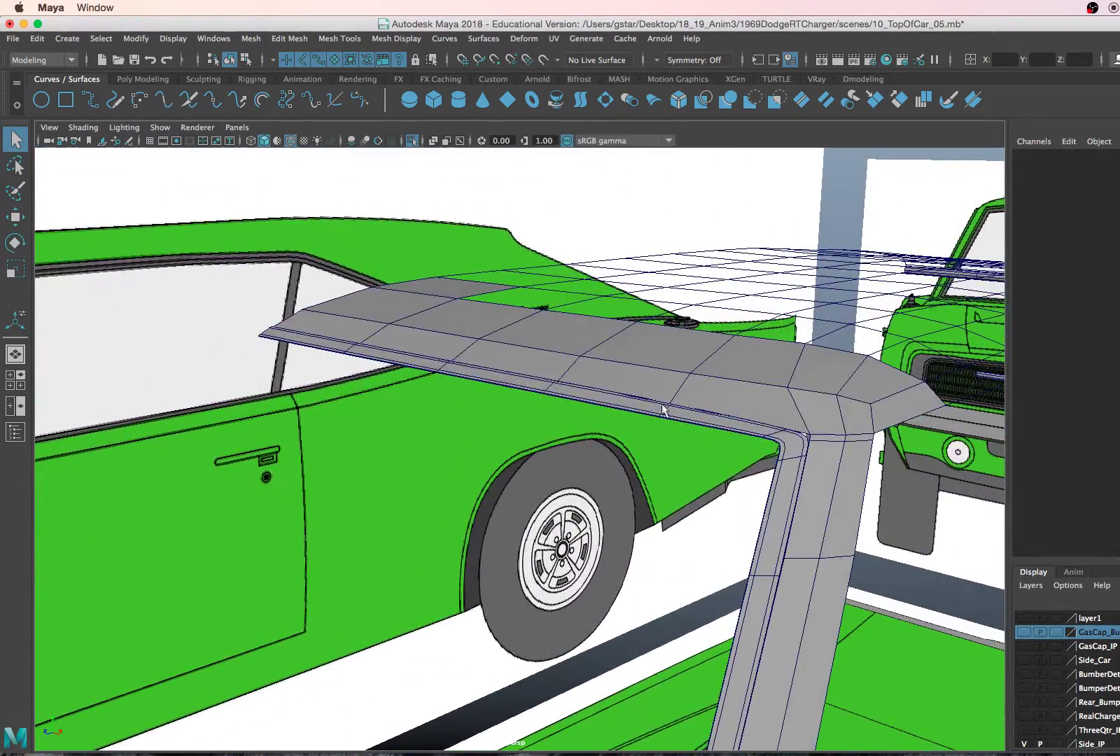
# - Select only the end face at the windshield strip's lower base end in face mode
pyautogui.keyDown('alt'); pyautogui.moveTo(663, 409); pyautogui.dragTo(656, 581); pyautogui.keyUp('alt')
pyautogui.click(672, 602)
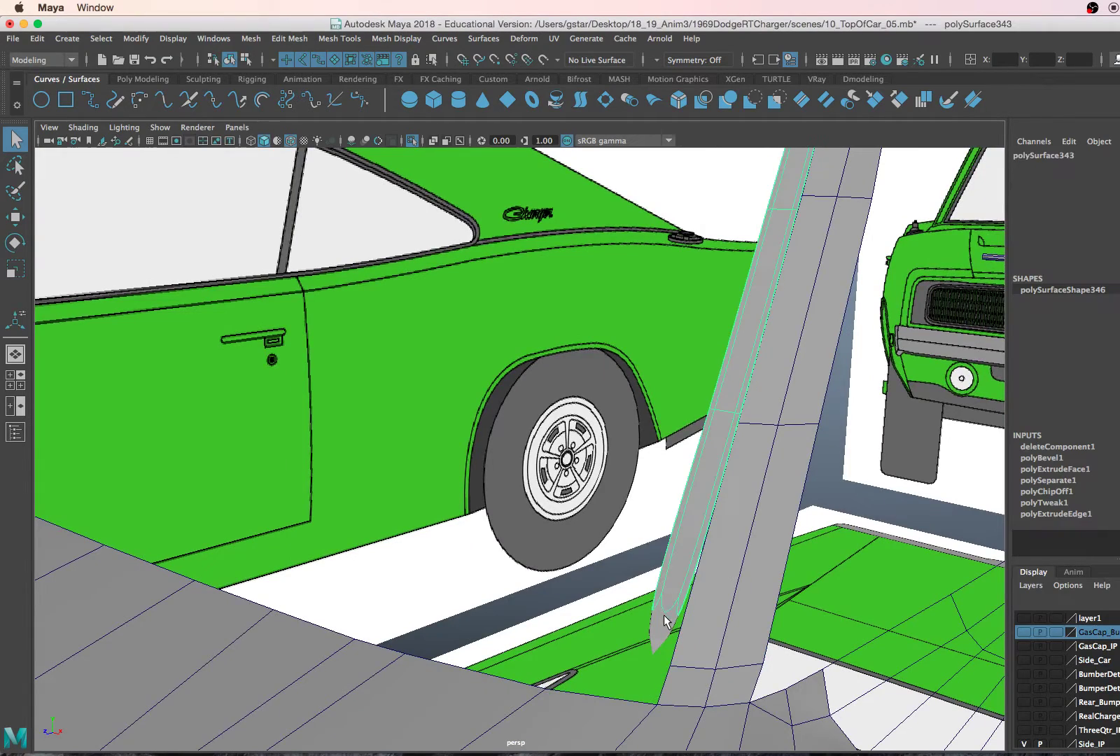
pyautogui.moveTo(654, 359); pyautogui.dragTo(667, 393, button='right')
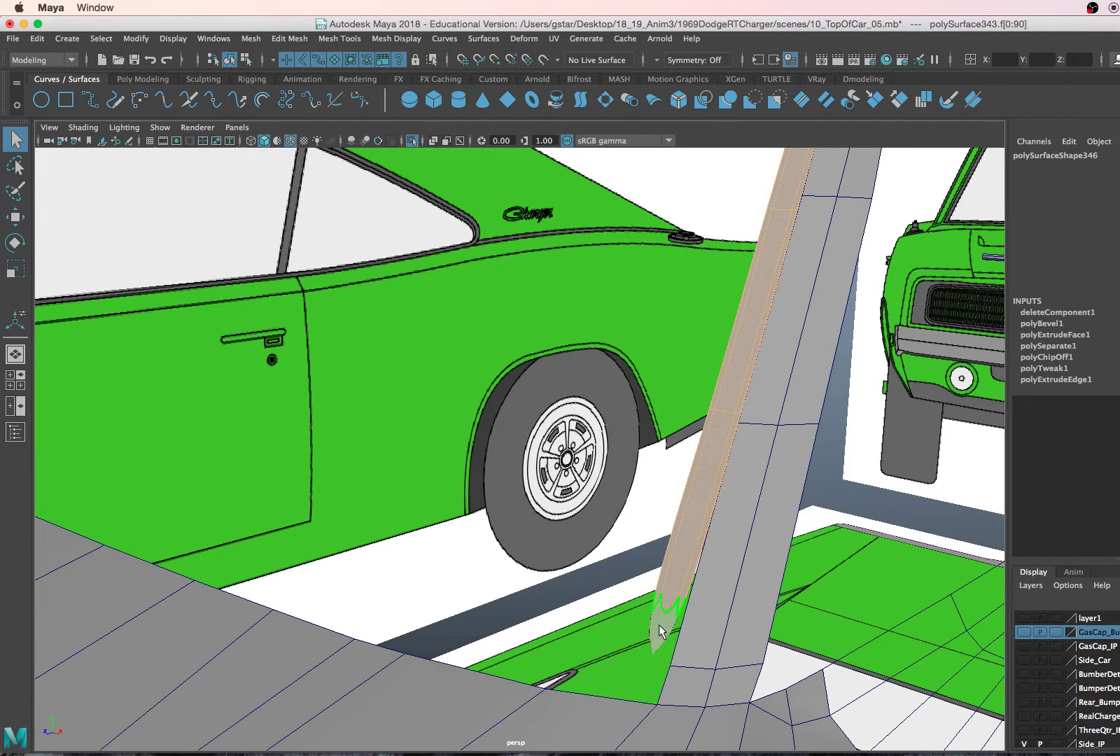
pyautogui.keyDown('alt'); pyautogui.moveTo(647, 657); pyautogui.dragTo(646, 651); pyautogui.keyUp('alt')
pyautogui.scroll(2, 645, 563)
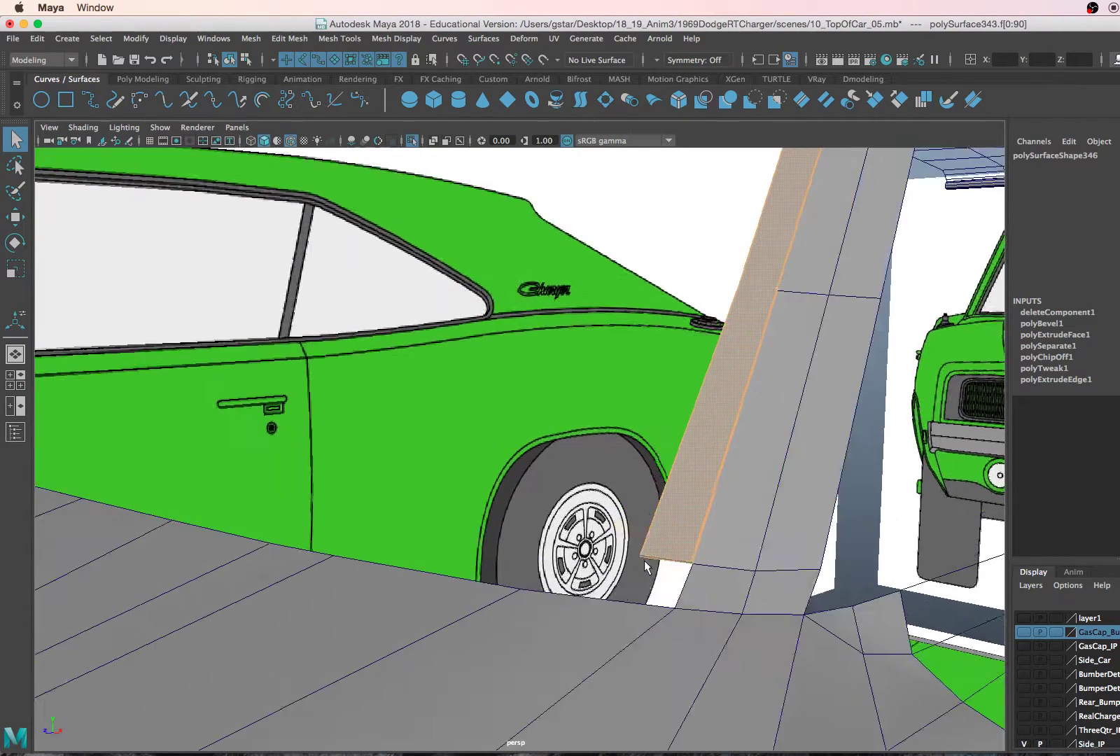
pyautogui.keyDown('alt'); pyautogui.moveTo(645, 562); pyautogui.dragTo(614, 527, button='middle'); pyautogui.keyUp('alt')
pyautogui.scroll(3, 613, 526)
pyautogui.click(682, 517)
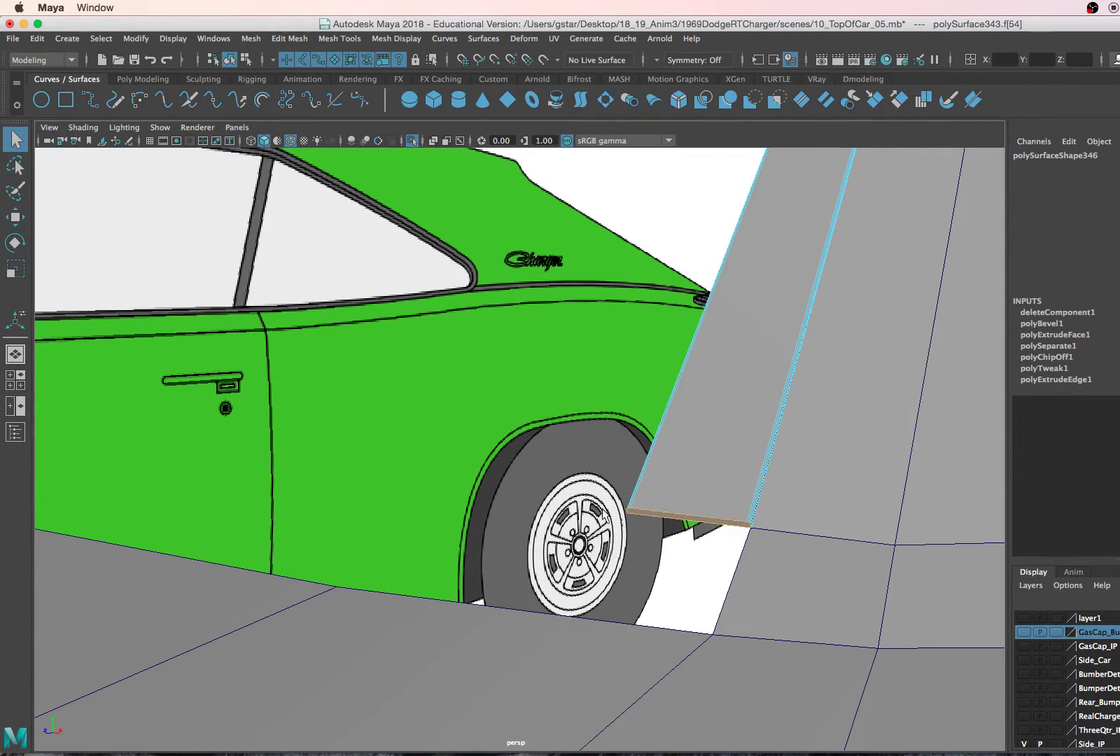
# - Compare the position of the strip's base end with the front reference image in the front view
pyautogui.scroll(-5, 605, 513)
pyautogui.press('space')
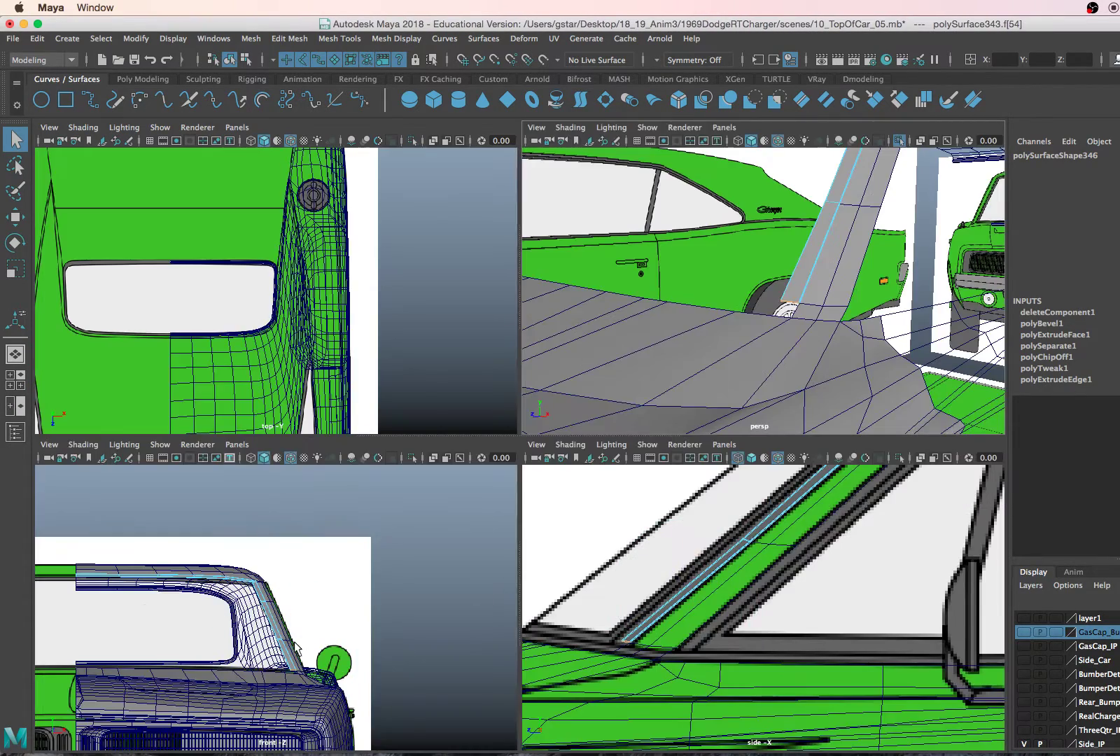
pyautogui.press('space')
pyautogui.scroll(5, 383, 625)
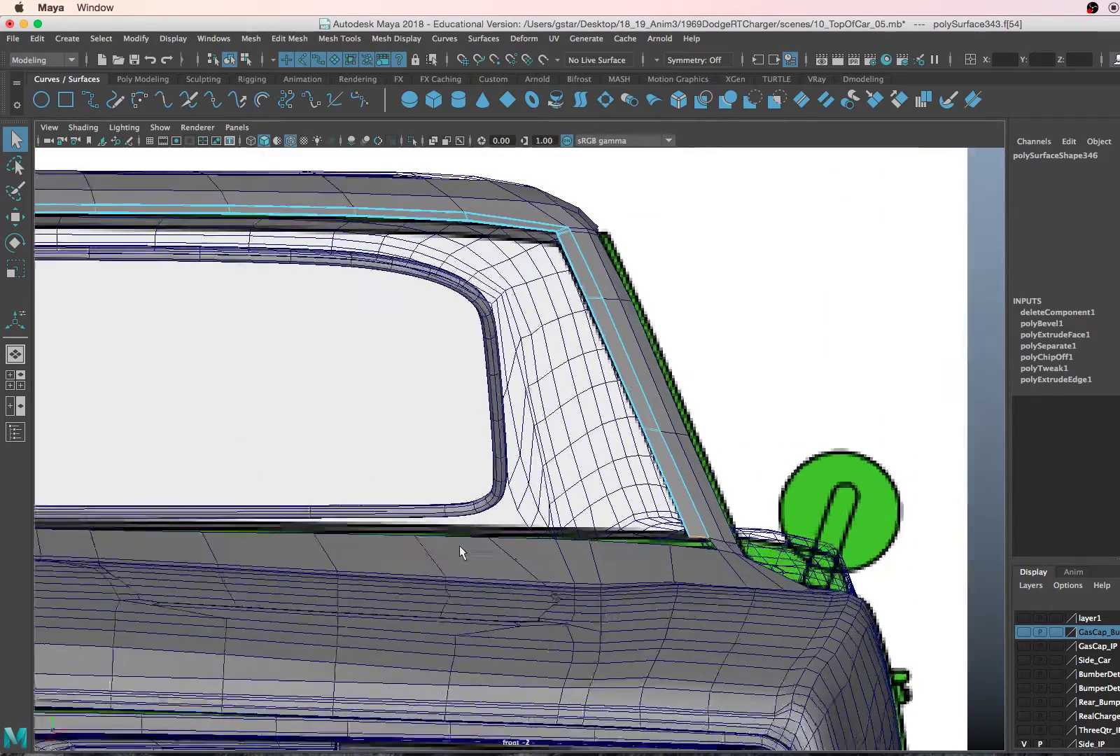
pyautogui.scroll(3, 460, 546)
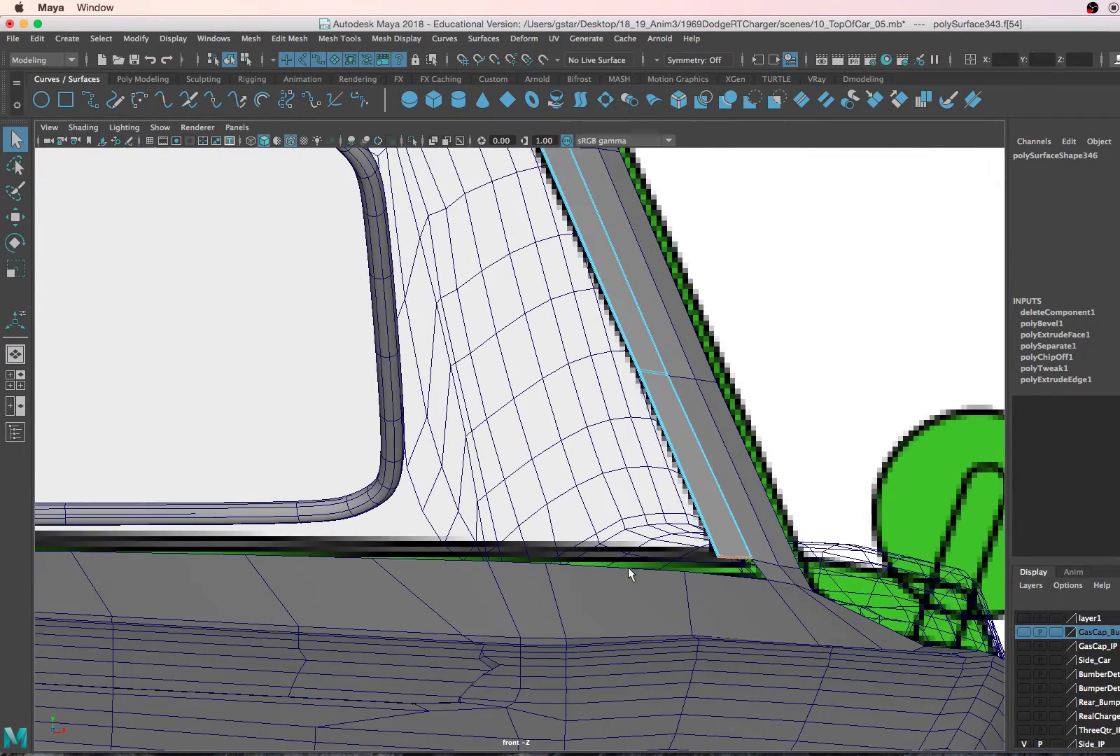
pyautogui.scroll(2, 628, 567)
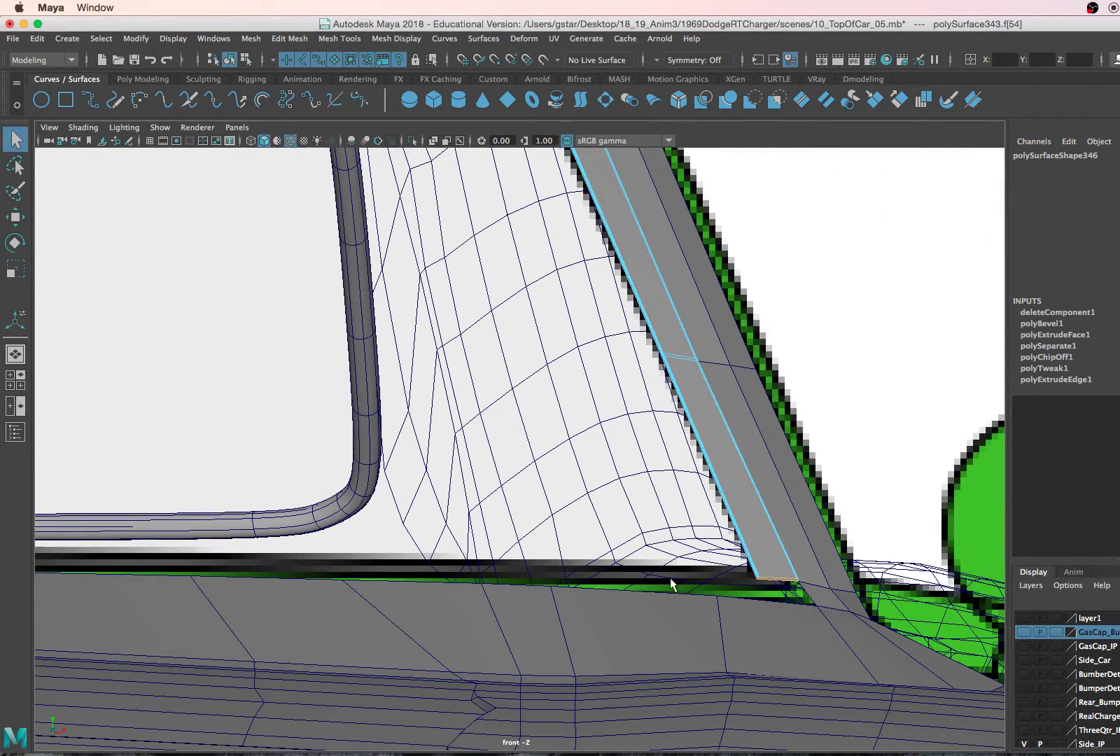
pyautogui.moveTo(607, 578)
pyautogui.keyDown('alt'); pyautogui.mouseDown(button='middle')
pyautogui.moveTo(748, 567)
pyautogui.moveTo(609, 560)
pyautogui.mouseUp(button='middle'); pyautogui.keyUp('alt')
# - In the side view, move the strip's base end face slightly down along the pillar's slope toward the bottom of the windshield
pyautogui.press('space')
pyautogui.press('space')
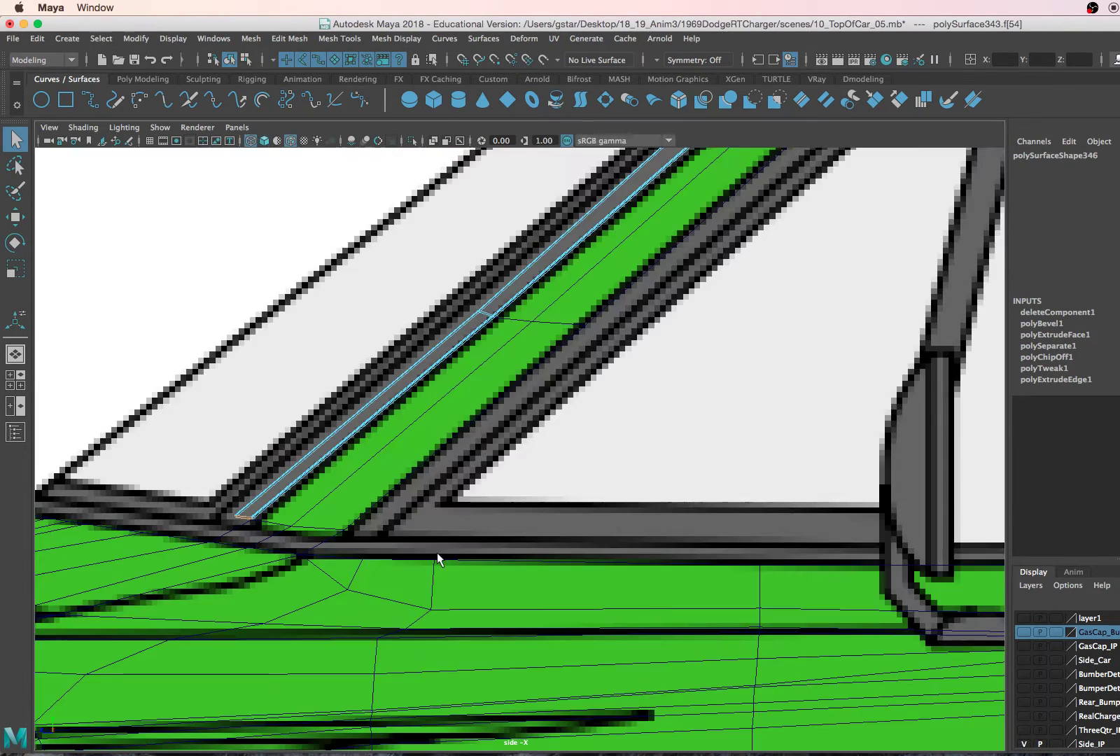
pyautogui.keyDown('alt'); pyautogui.moveTo(437, 553); pyautogui.dragTo(611, 566, button='middle'); pyautogui.keyUp('alt')
pyautogui.scroll(1, 490, 564)
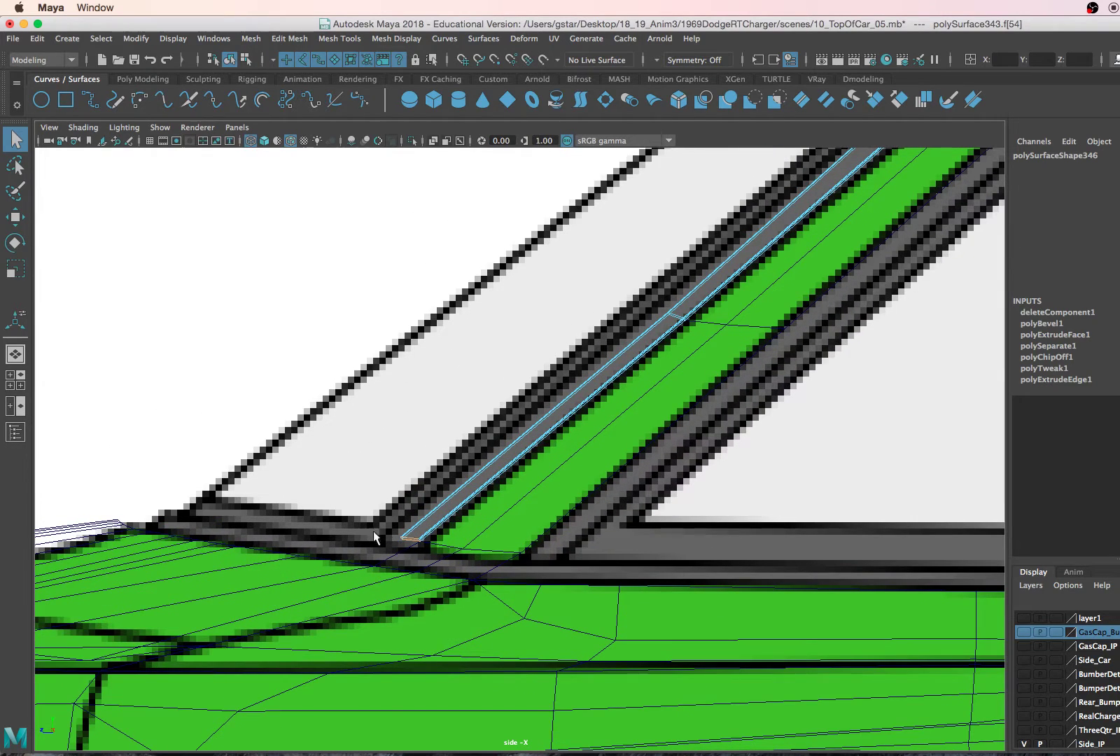
pyautogui.scroll(2, 375, 532)
pyautogui.keyDown('alt'); pyautogui.moveTo(368, 541); pyautogui.dragTo(457, 529, button='middle'); pyautogui.keyUp('alt')
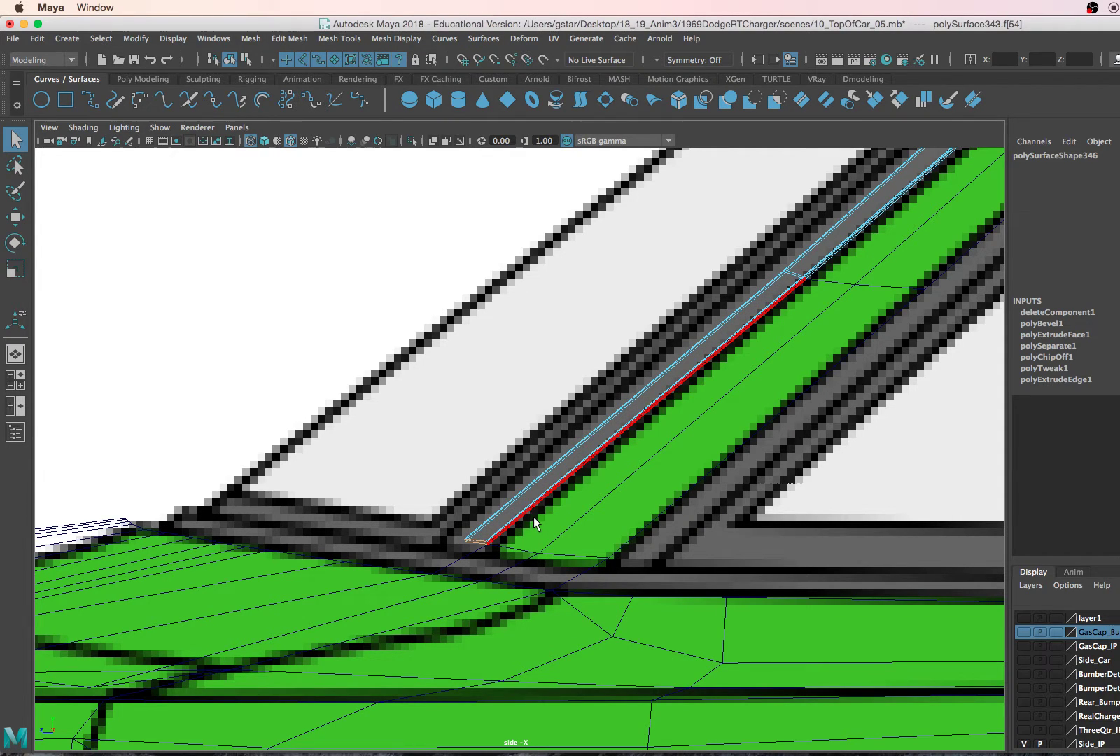
pyautogui.press('w')
pyautogui.moveTo(468, 545)
pyautogui.keyDown('alt'); pyautogui.mouseDown(button='middle')
pyautogui.moveTo(456, 575)
pyautogui.moveTo(476, 546)
pyautogui.mouseUp(button='middle'); pyautogui.keyUp('alt')
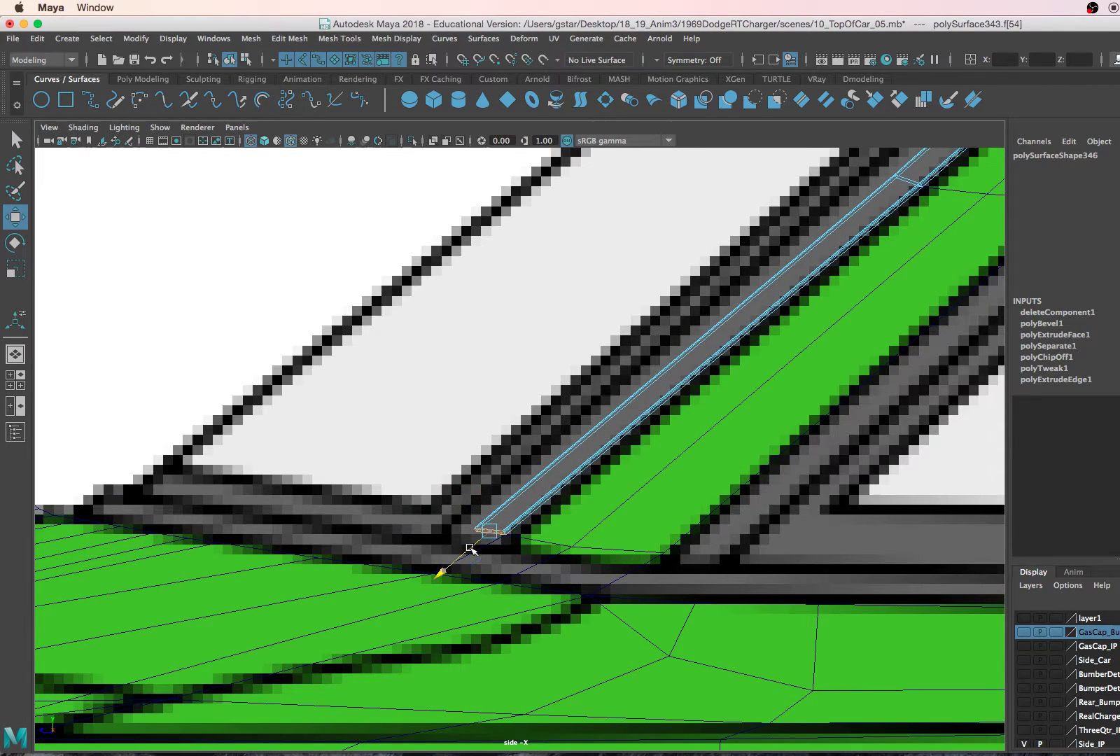
pyautogui.moveTo(471, 549); pyautogui.dragTo(462, 557)
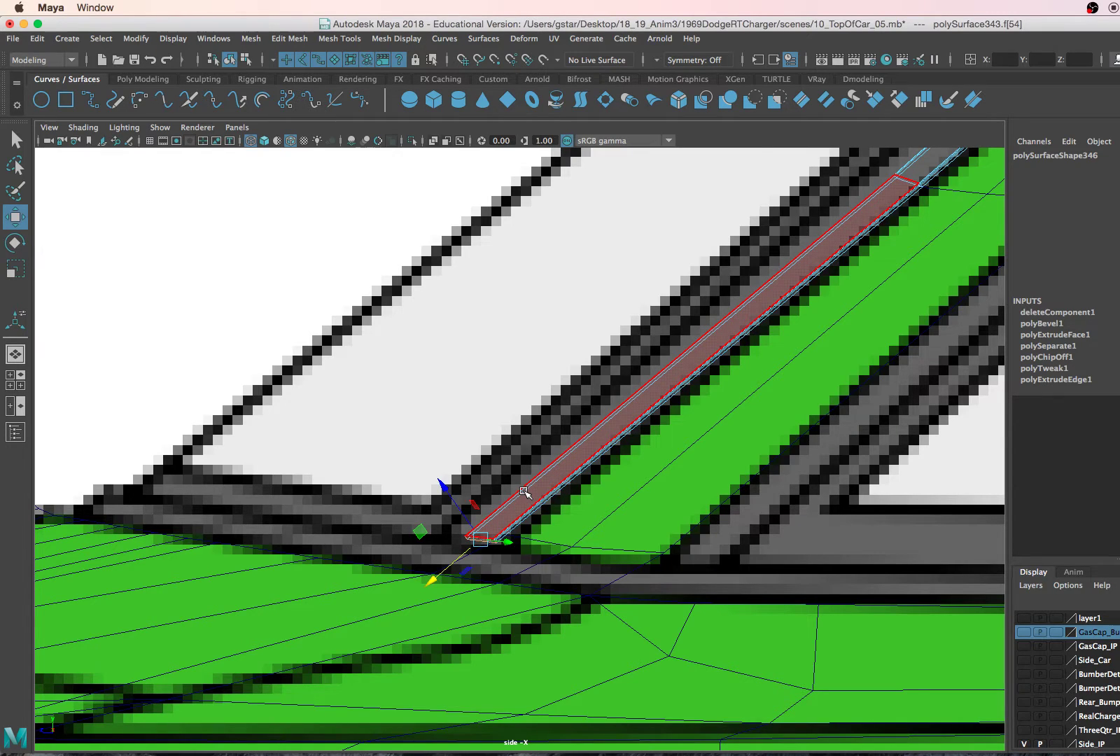
pyautogui.scroll(-10, 524, 492)
pyautogui.scroll(5, 585, 487)
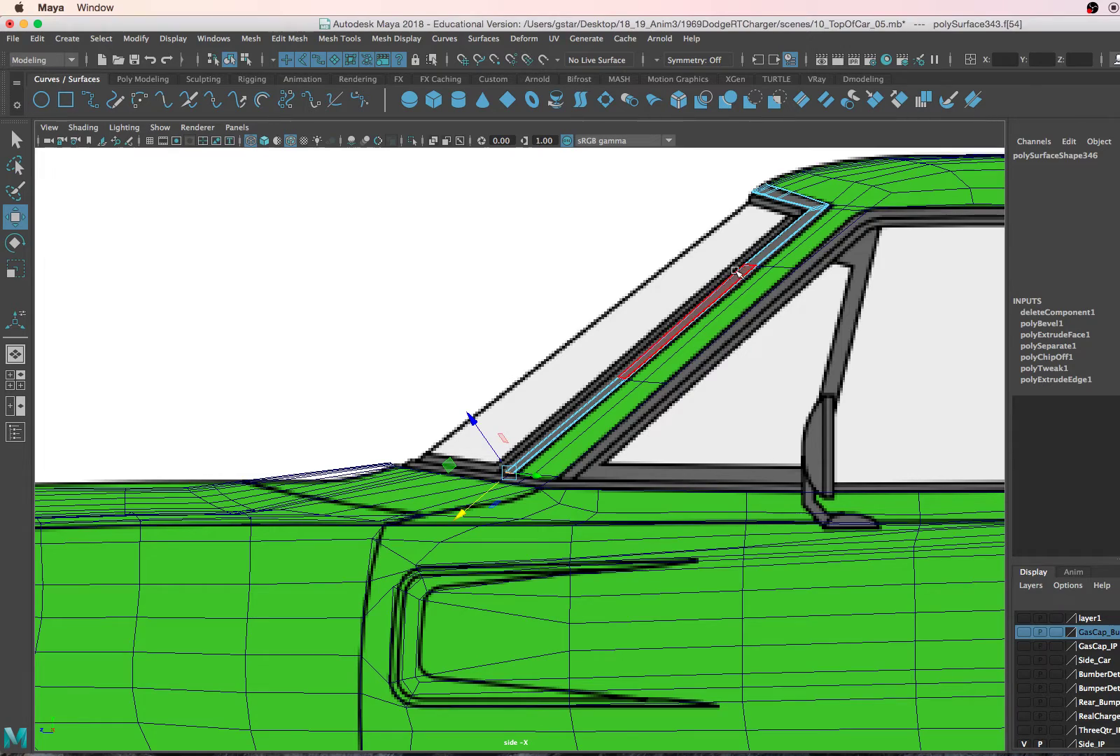
# - Select the windshield strip's glass-side edge vertices at its base and at the lower joint along the pillar in vertex mode
pyautogui.keyDown('alt'); pyautogui.moveTo(767, 231); pyautogui.dragTo(676, 321, button='middle'); pyautogui.keyUp('alt')
pyautogui.scroll(4, 676, 321)
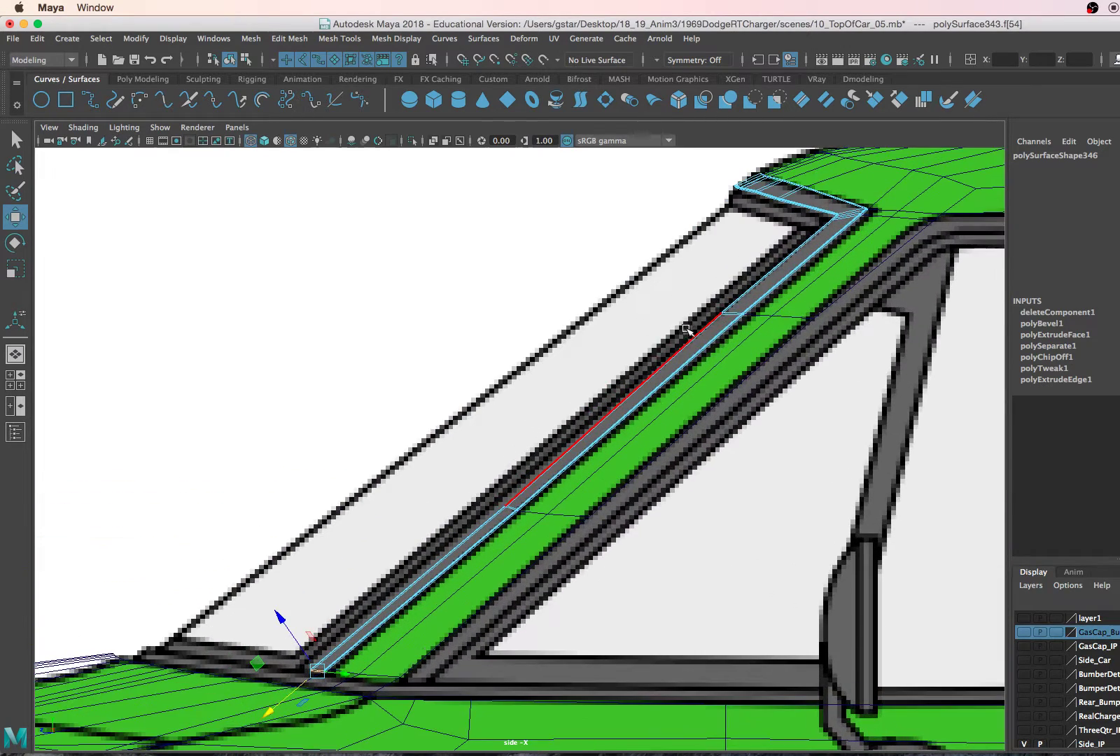
pyautogui.scroll(-3, 674, 366)
pyautogui.scroll(4, 630, 420)
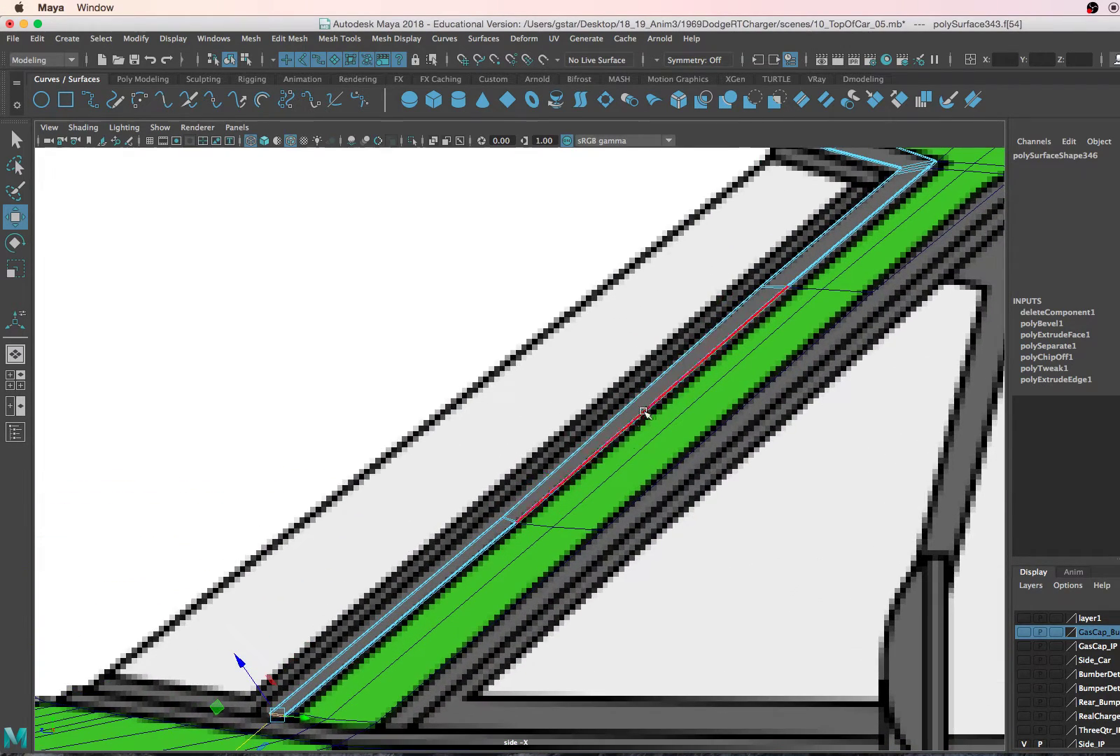
pyautogui.moveTo(508, 355); pyautogui.dragTo(425, 350, button='right')
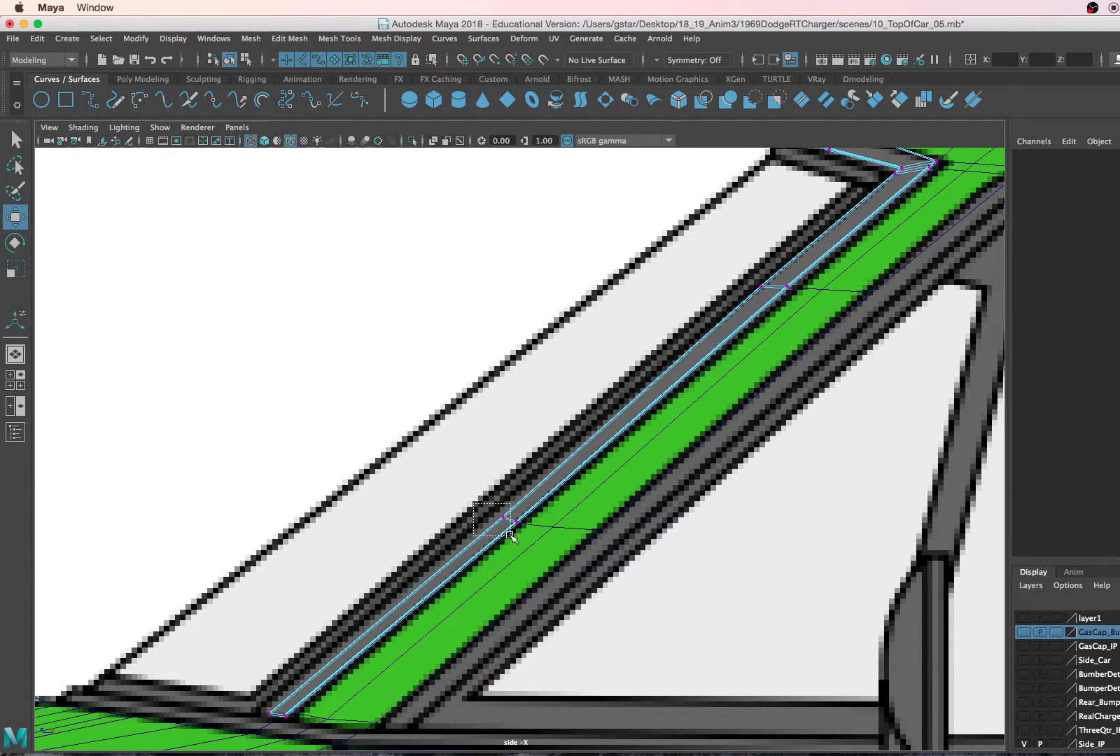
pyautogui.moveTo(511, 536); pyautogui.dragTo(511, 537)
pyautogui.keyDown('alt'); pyautogui.moveTo(402, 592); pyautogui.dragTo(425, 534, button='middle'); pyautogui.keyUp('alt')
pyautogui.keyDown('shift'); pyautogui.moveTo(303, 608); pyautogui.dragTo(308, 674); pyautogui.keyUp('shift')
pyautogui.keyDown('alt'); pyautogui.moveTo(438, 445); pyautogui.dragTo(653, 436, button='right'); pyautogui.keyUp('alt')
pyautogui.keyDown('alt'); pyautogui.moveTo(653, 436); pyautogui.dragTo(642, 457, button='middle'); pyautogui.keyUp('alt')
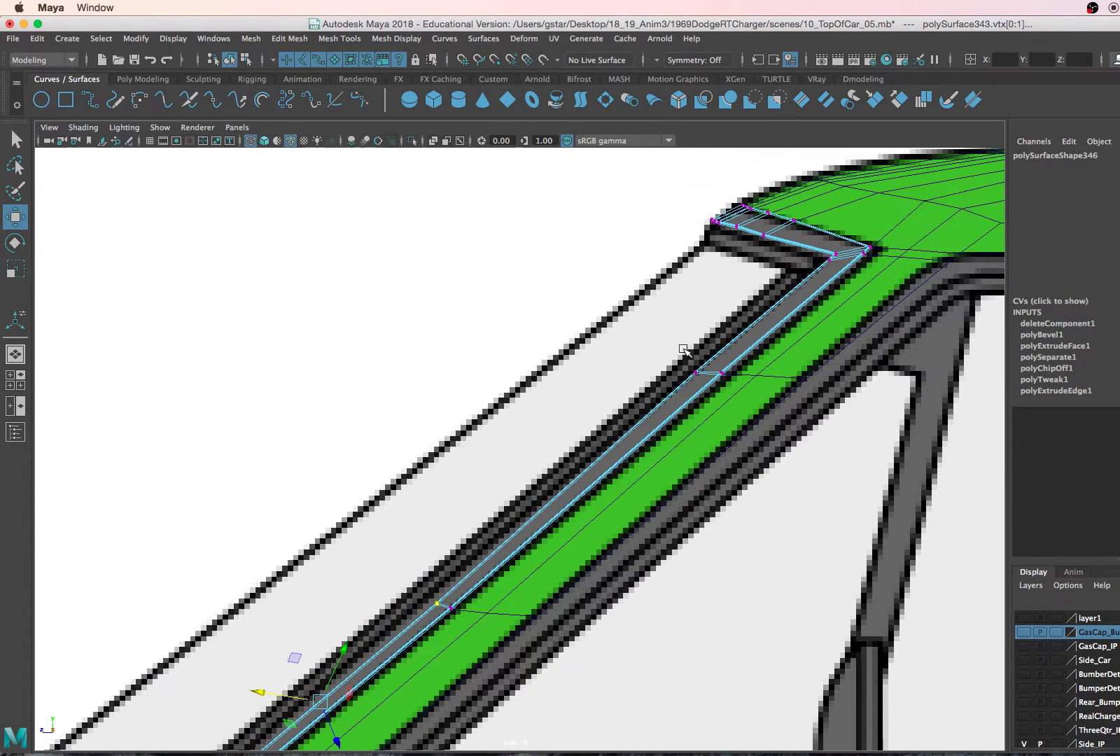
# - Add the upper pillar joint's glass-side vertex, nudge the strip's edge slightly toward the pillar, and keep only the two lower vertices selected
pyautogui.keyDown('shift'); pyautogui.moveTo(706, 383); pyautogui.dragTo(706, 383); pyautogui.keyUp('shift')
pyautogui.keyDown('alt'); pyautogui.moveTo(706, 383); pyautogui.dragTo(539, 493, button='middle'); pyautogui.keyUp('alt')
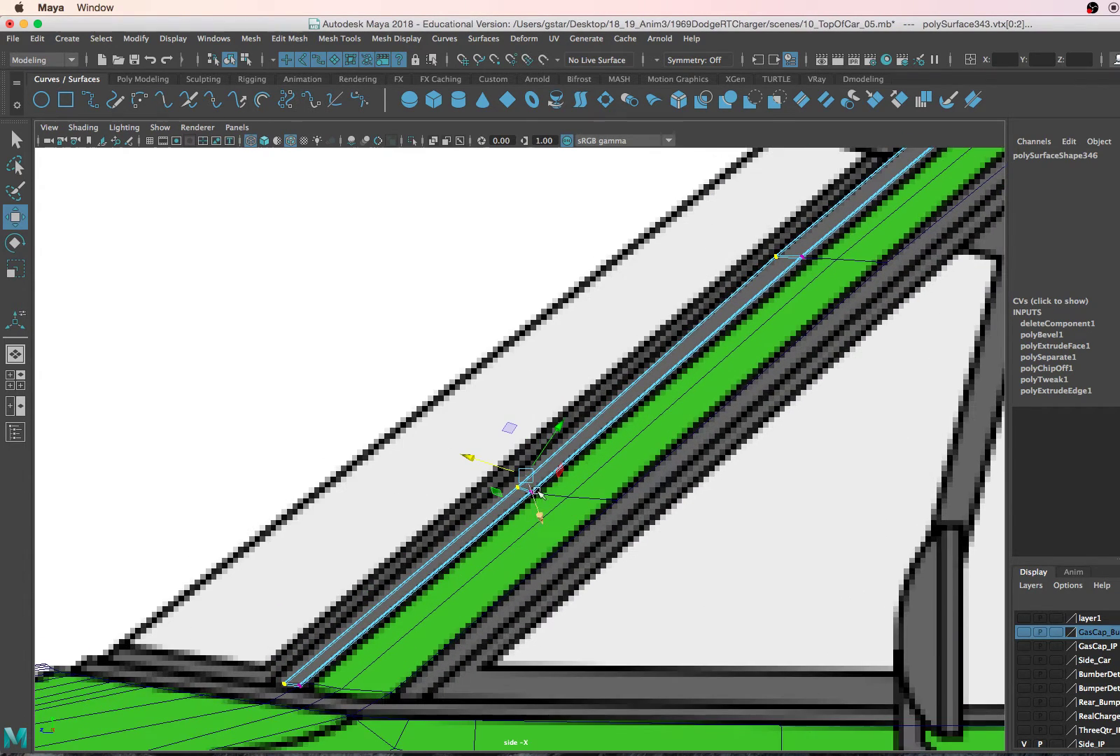
pyautogui.keyDown('ctrl'); pyautogui.moveTo(753, 234); pyautogui.dragTo(810, 313); pyautogui.keyUp('ctrl')
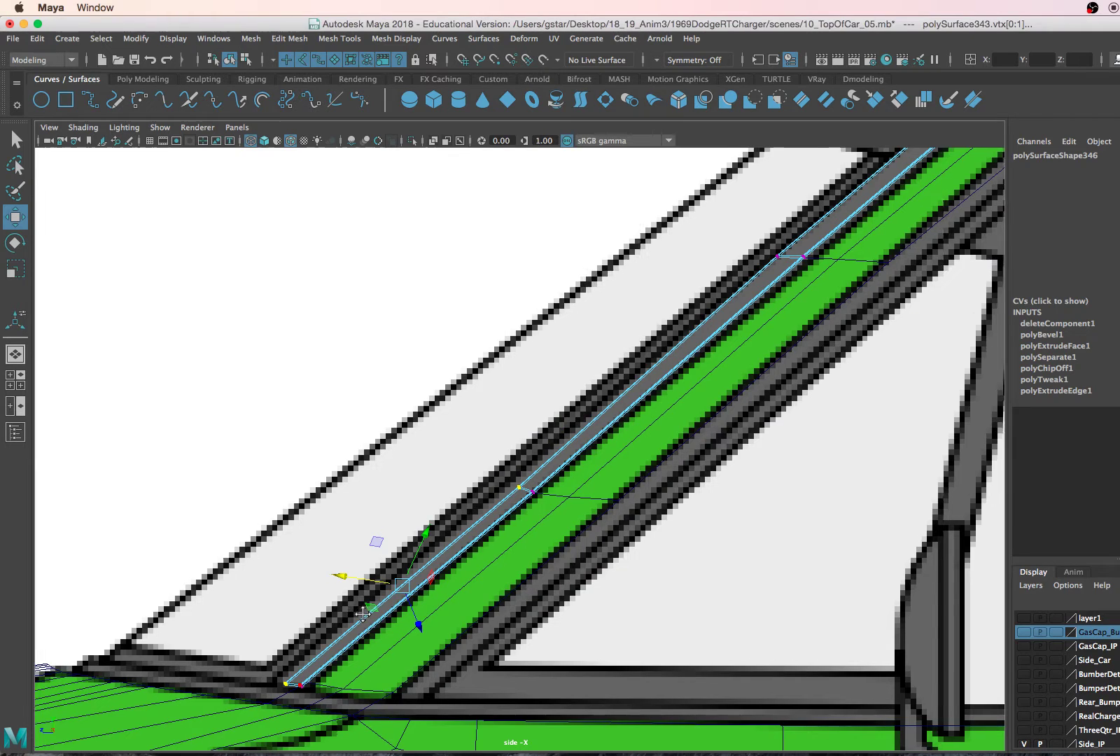
# - Move the selected outer-edge vertices of the lower windshield pillar trim forward in the side view to match the reference image
pyautogui.keyDown('alt'); pyautogui.moveTo(416, 625); pyautogui.dragTo(456, 599, button='middle'); pyautogui.keyUp('alt')
pyautogui.press('w')
pyautogui.moveTo(485, 545); pyautogui.dragTo(418, 544)
pyautogui.scroll(2, 459, 550)
pyautogui.moveTo(364, 577); pyautogui.dragTo(343, 576)
# - Examine the windshield trim against the front and side reference images, using wireframe display in the front view
pyautogui.press('space')
pyautogui.press('space')
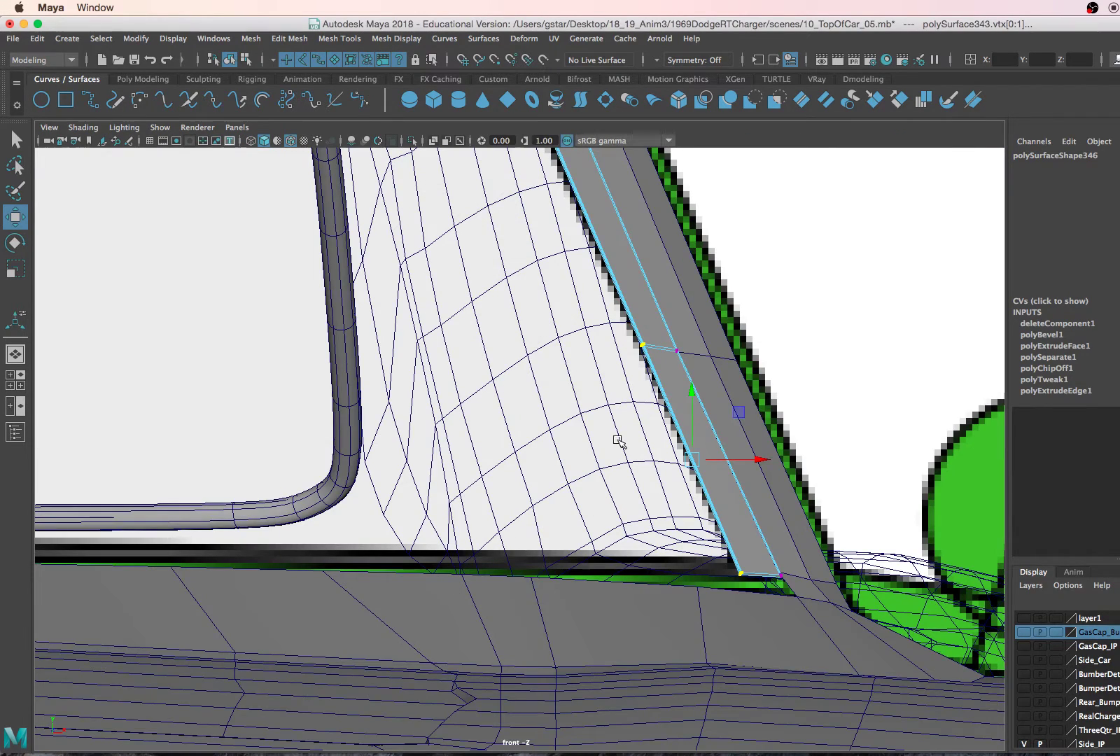
pyautogui.press('4')
pyautogui.keyDown('alt'); pyautogui.moveTo(661, 434); pyautogui.dragTo(903, 707, button='middle'); pyautogui.keyUp('alt')
pyautogui.scroll(-2, 789, 665)
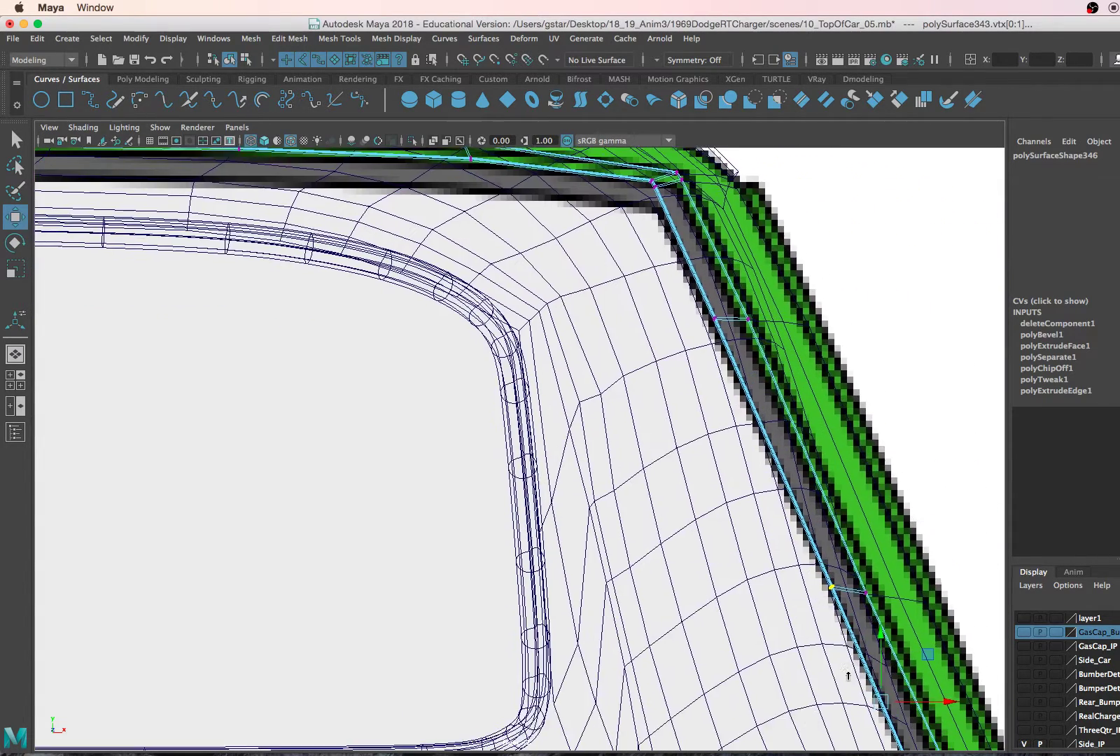
pyautogui.scroll(-5, 784, 664)
pyautogui.scroll(8, 780, 661)
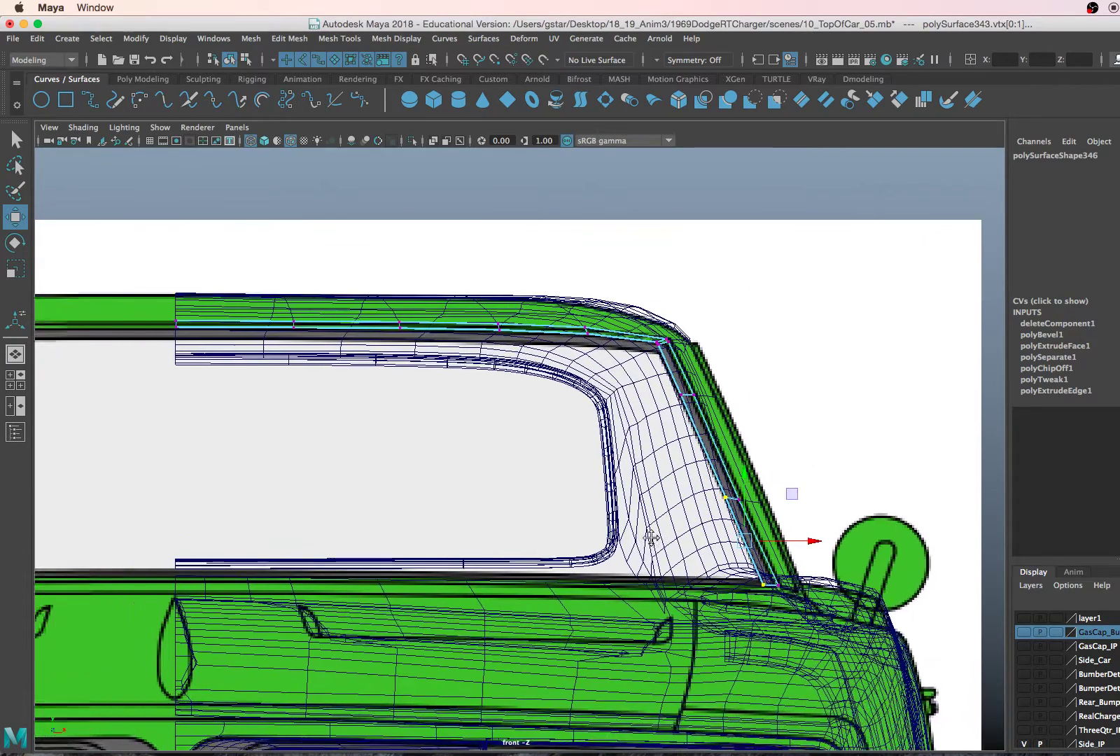
pyautogui.keyDown('alt'); pyautogui.moveTo(1038, 559); pyautogui.dragTo(753, 581, button='middle'); pyautogui.keyUp('alt')
pyautogui.scroll(15, 855, 504)
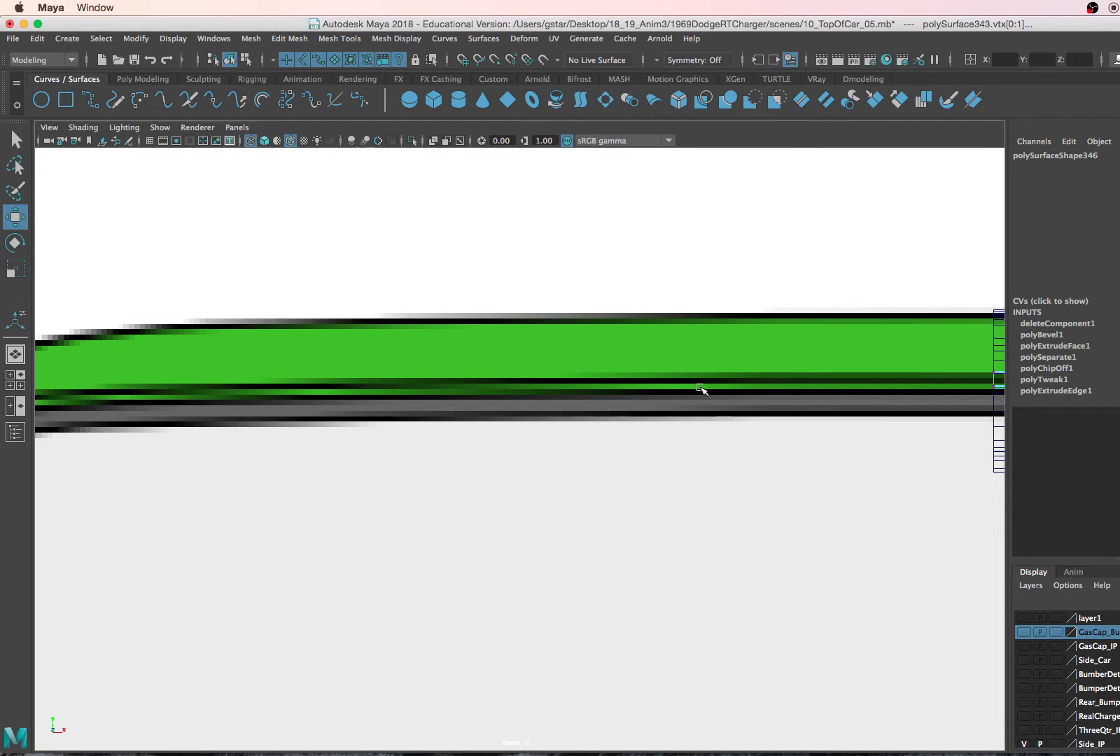
pyautogui.press('space')
pyautogui.press('space')
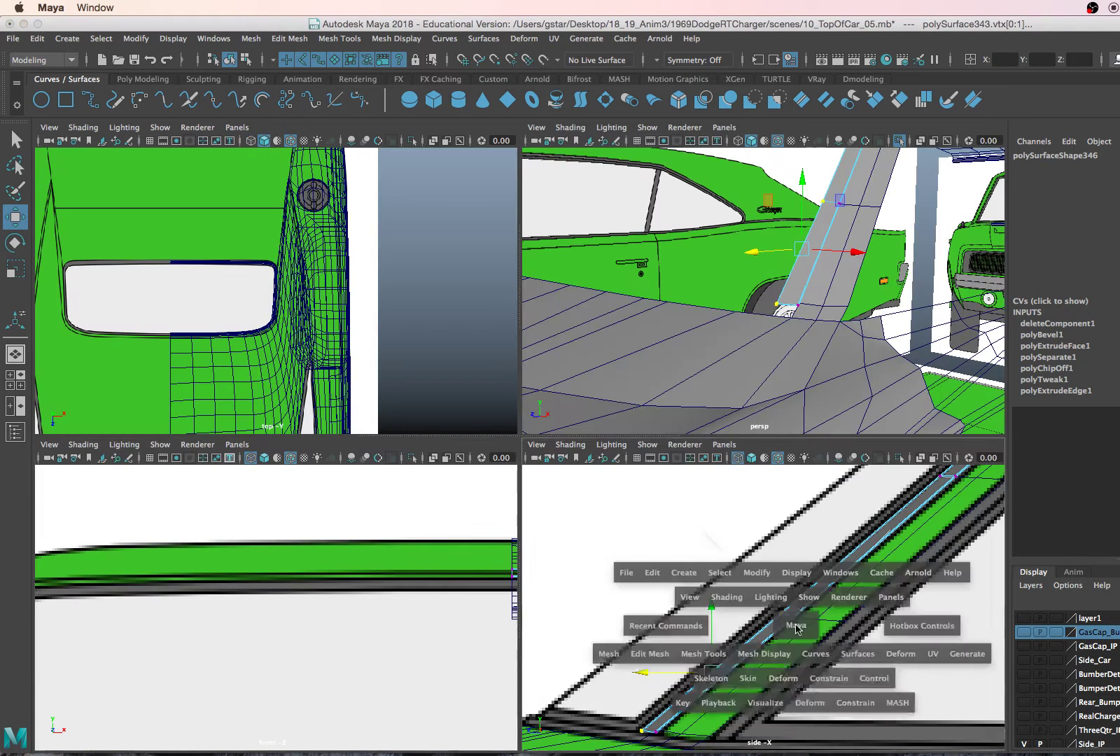
pyautogui.keyDown('alt'); pyautogui.moveTo(540, 565); pyautogui.dragTo(573, 540, button='middle'); pyautogui.keyUp('alt')
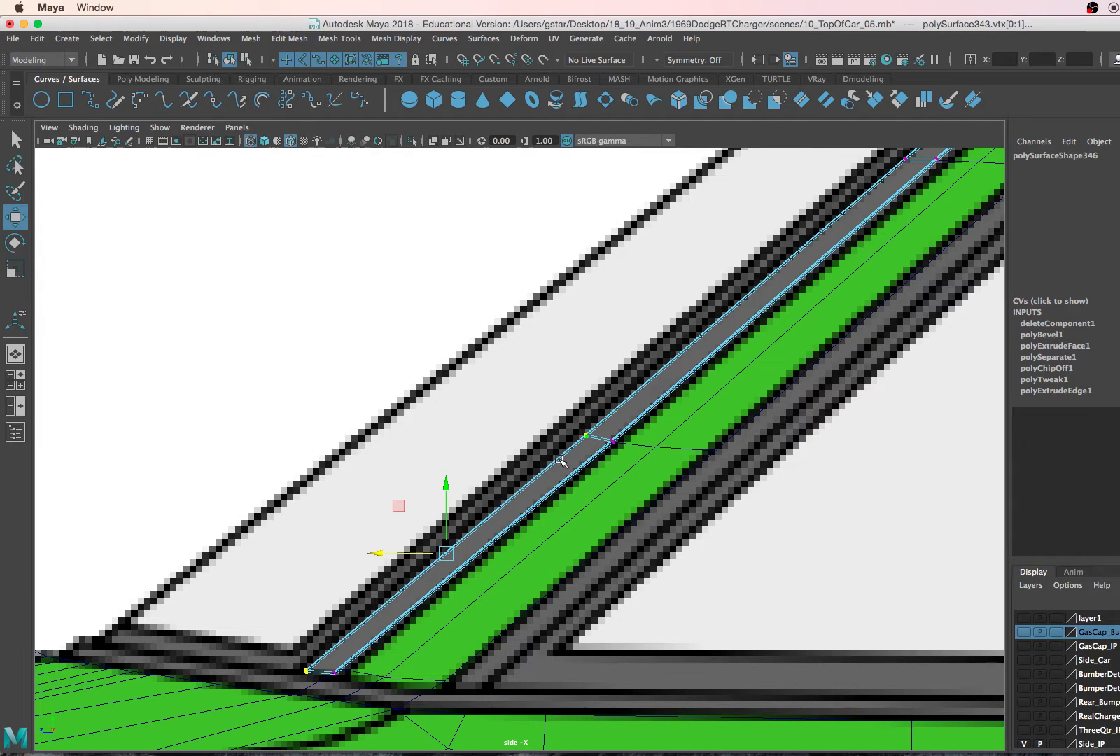
pyautogui.scroll(-8, 547, 488)
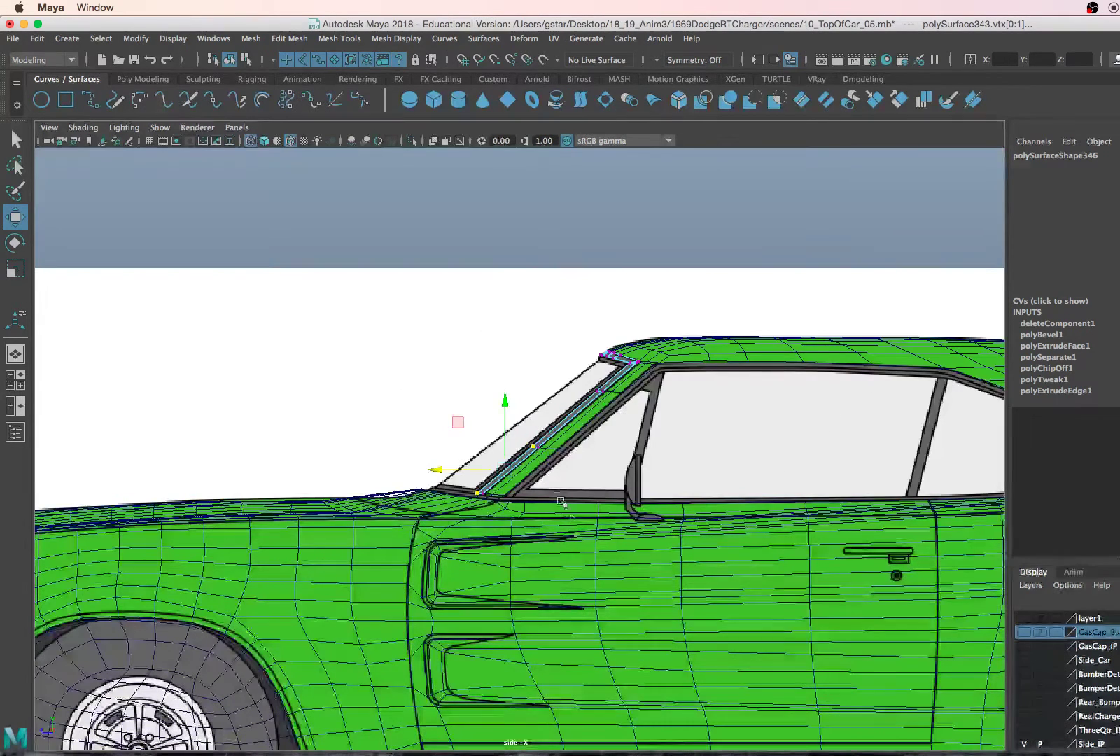
# - Switch to Chrome and open a new tab in its own separate window
pyautogui.moveTo(536, 751)
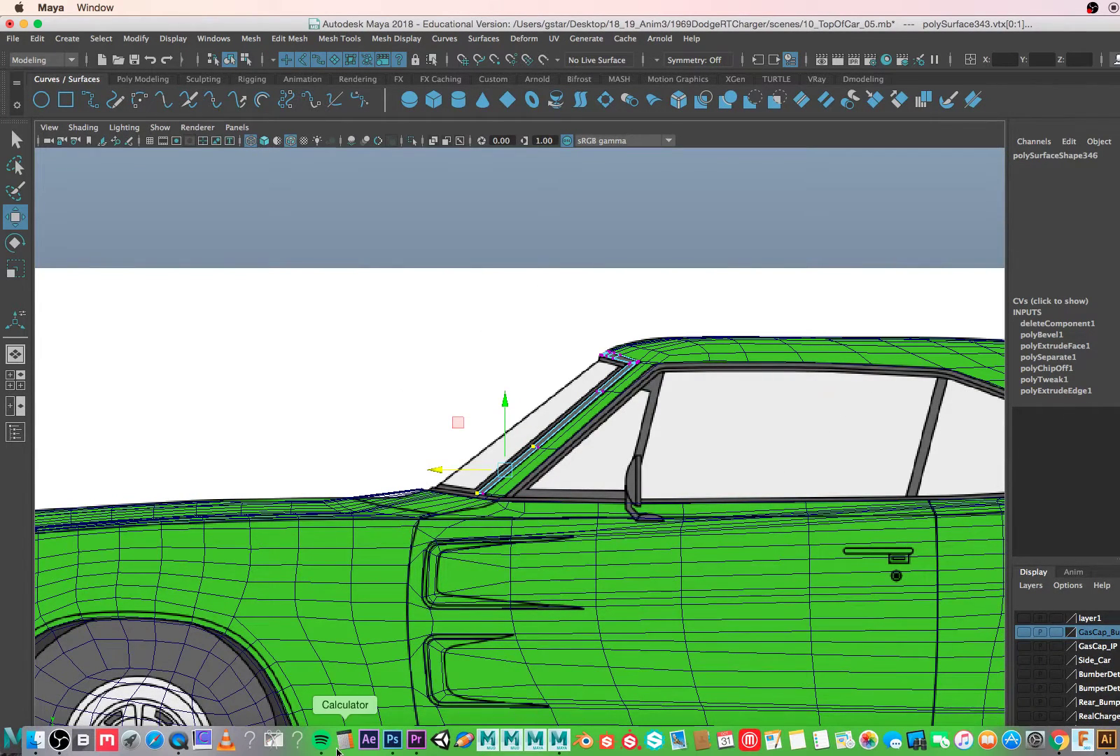
pyautogui.click(1068, 744)
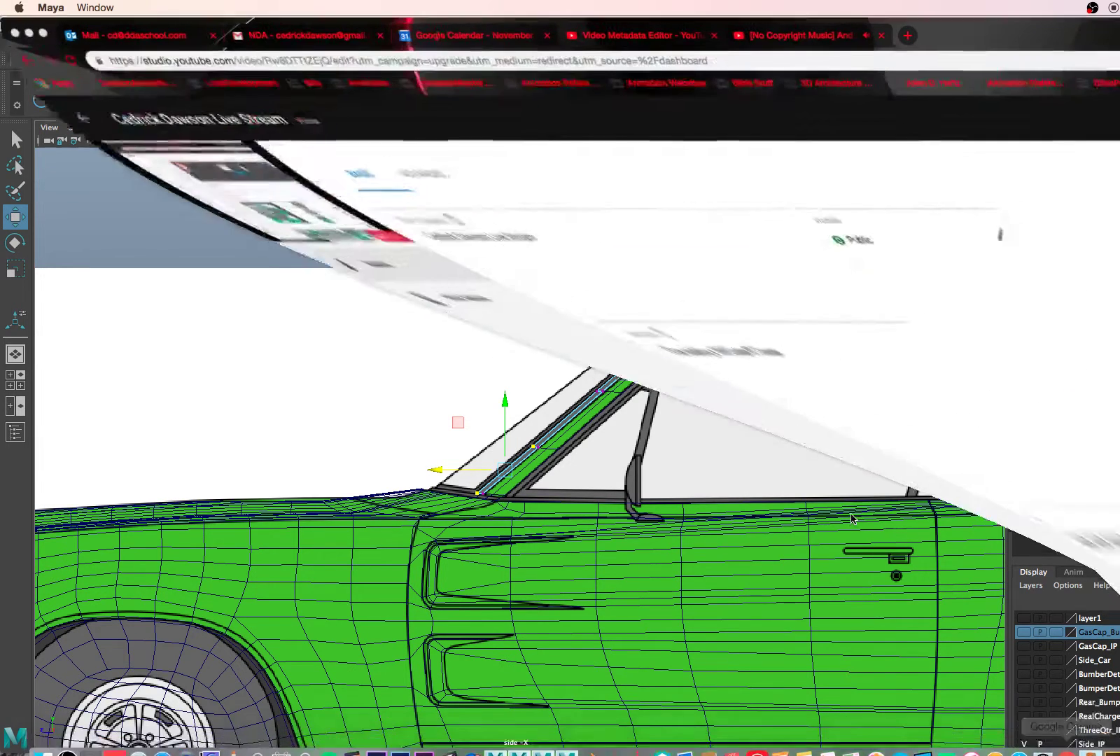
pyautogui.click(907, 34)
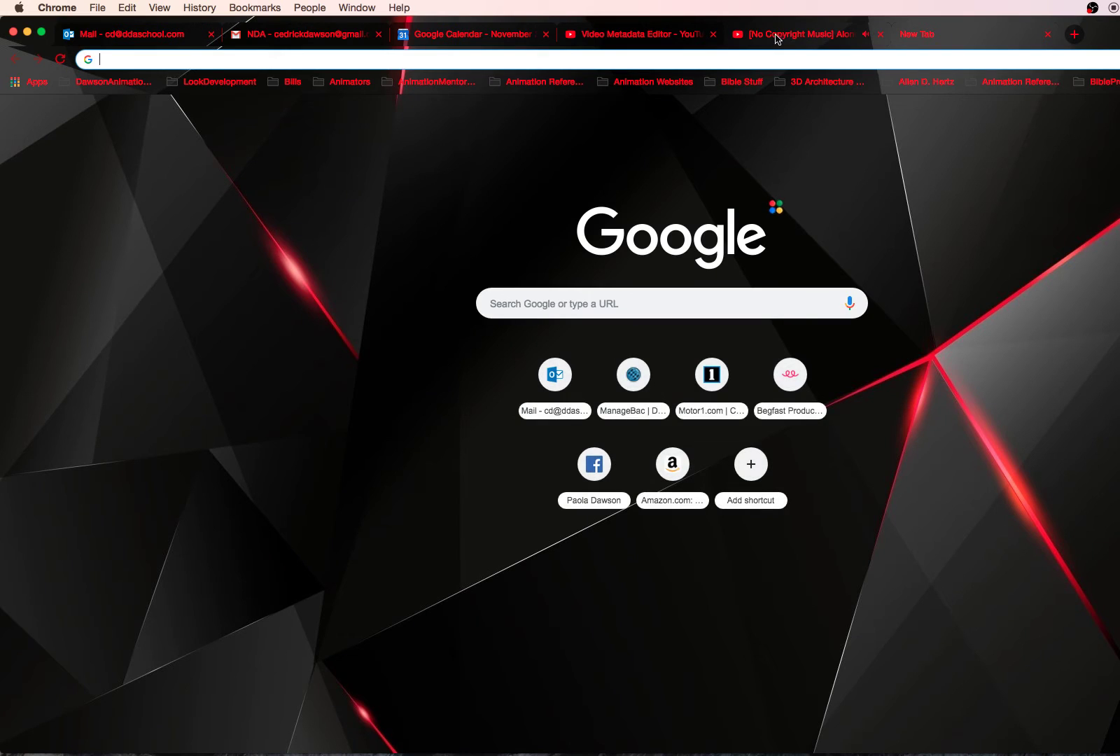
pyautogui.moveTo(920, 34); pyautogui.dragTo(967, 65)
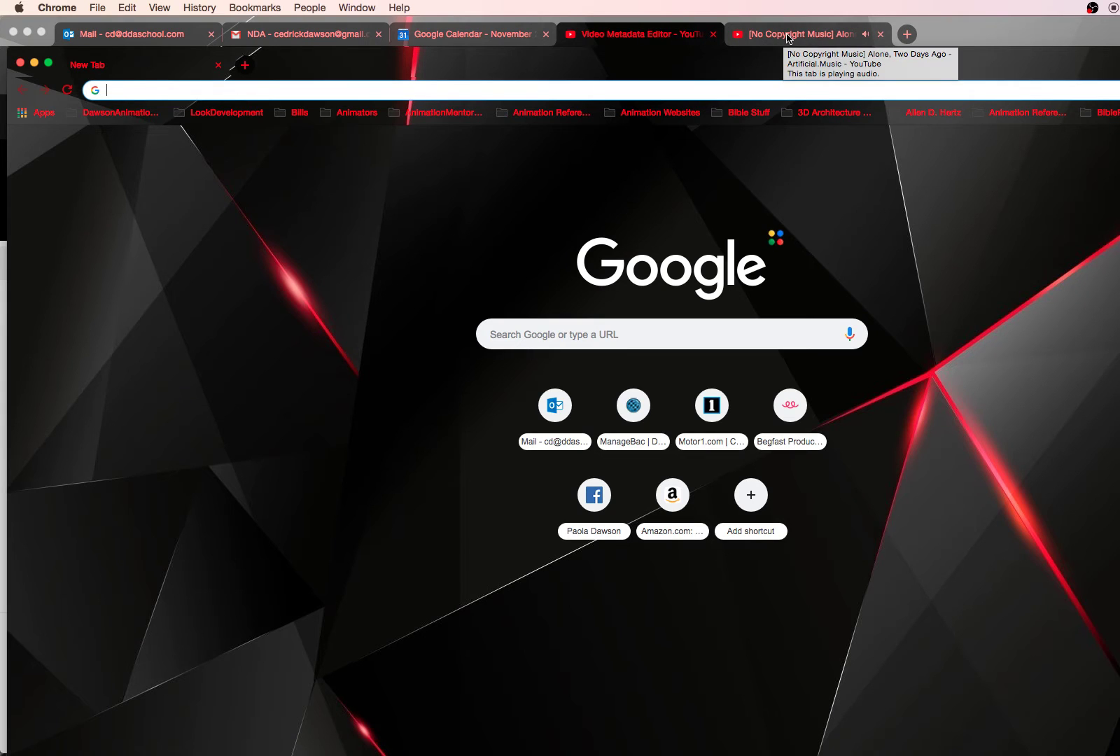
pyautogui.click(623, 339)
pyautogui.write('goo')
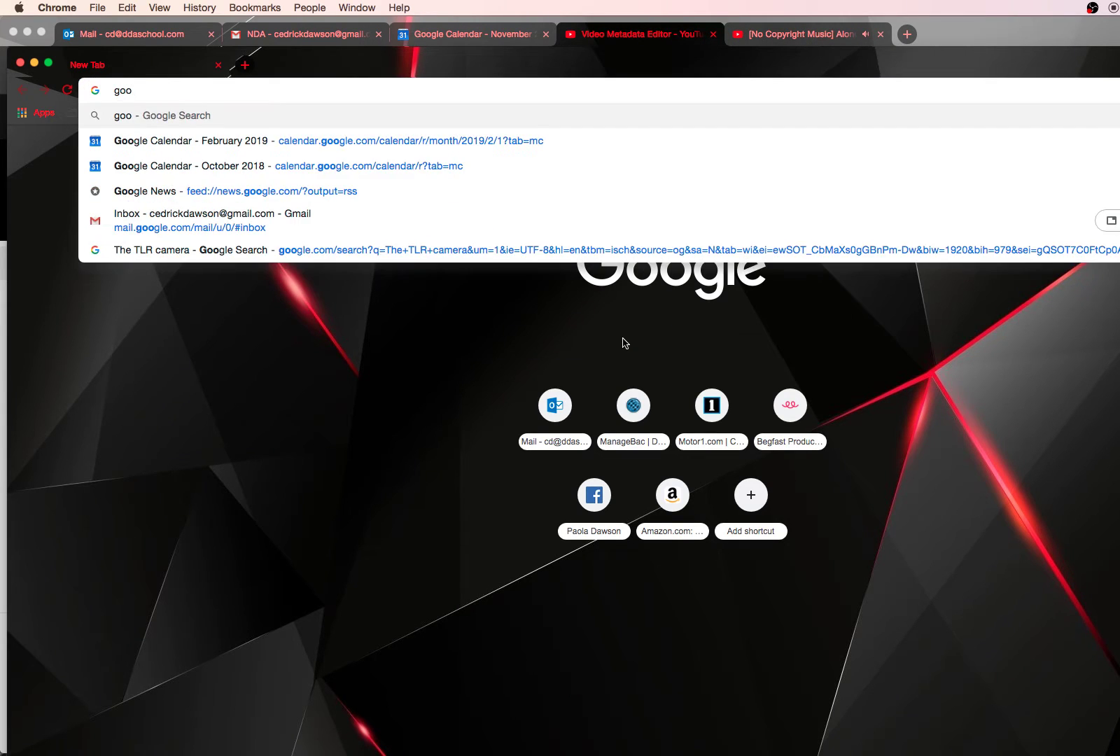
pyautogui.press('BackSpace')
pyautogui.press('BackSpace')
pyautogui.press('BackSpace')
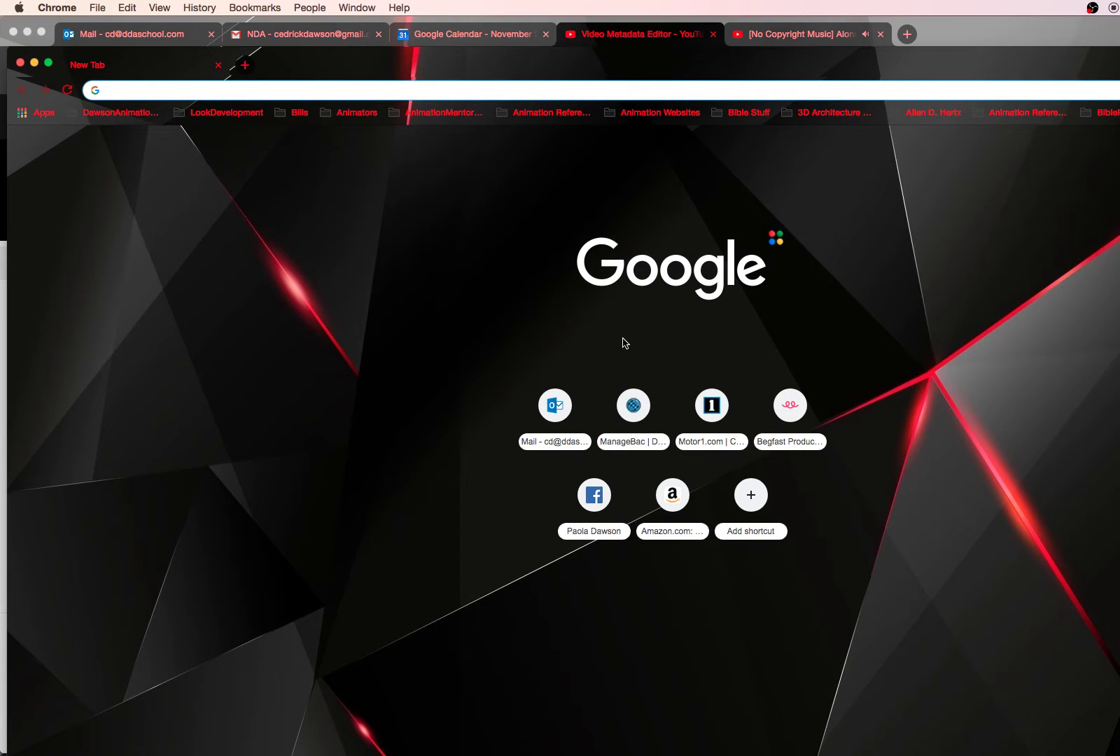
# - Search Google for "1969 dodge charger" and show the image results
pyautogui.write('196')
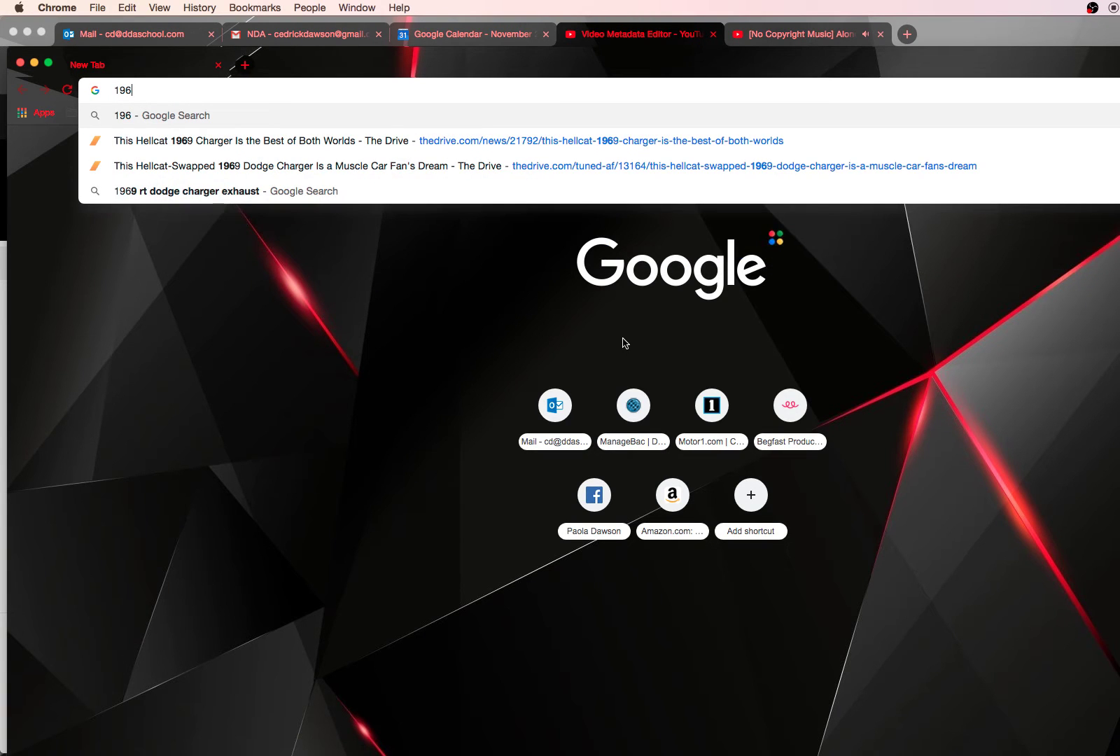
pyautogui.write('9 dodge')
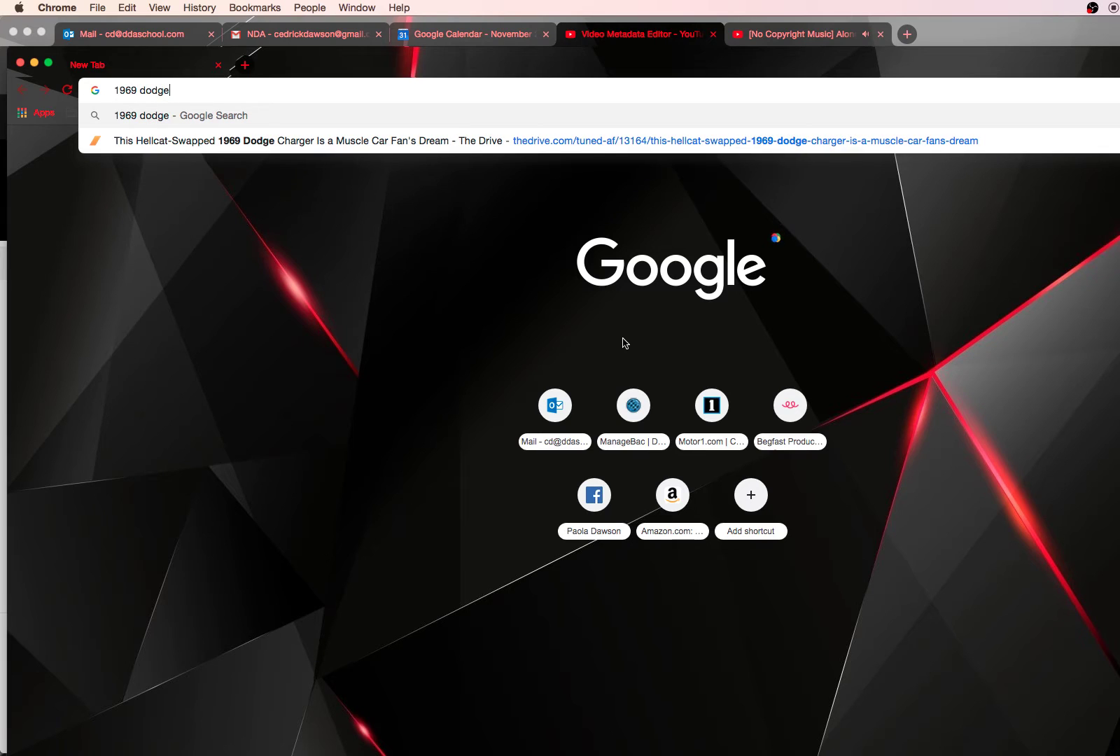
pyautogui.write(' chart')
pyautogui.press('BackSpace')
pyautogui.write('ger')
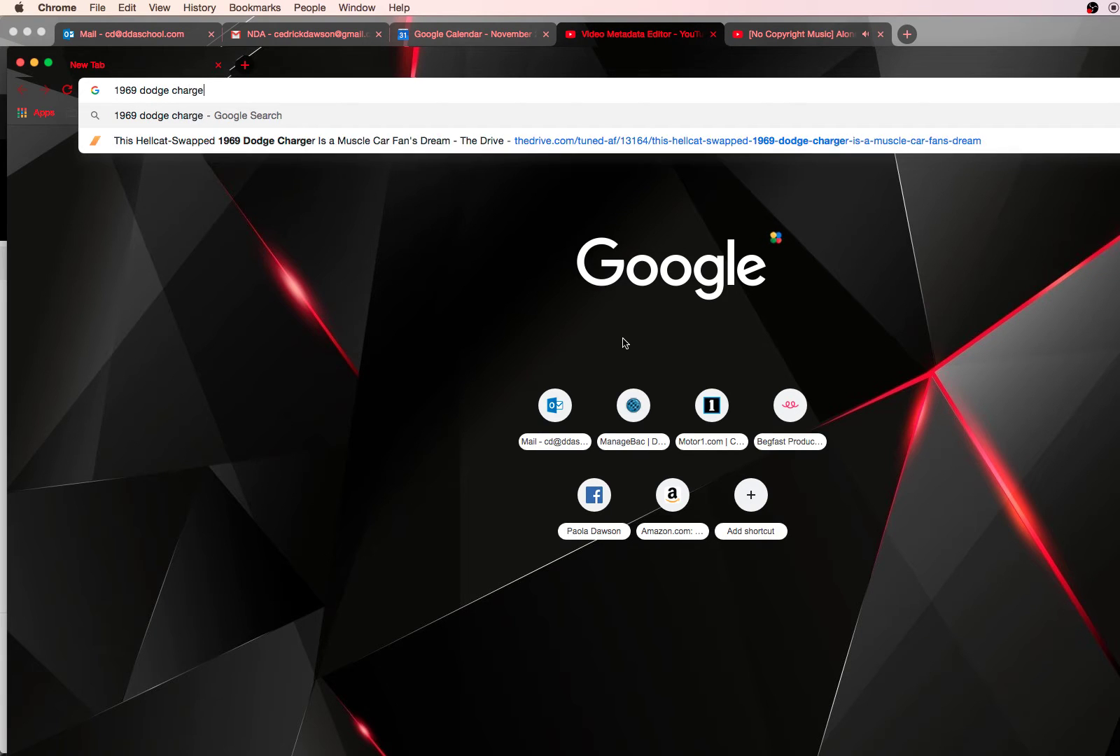
pyautogui.press('Return')
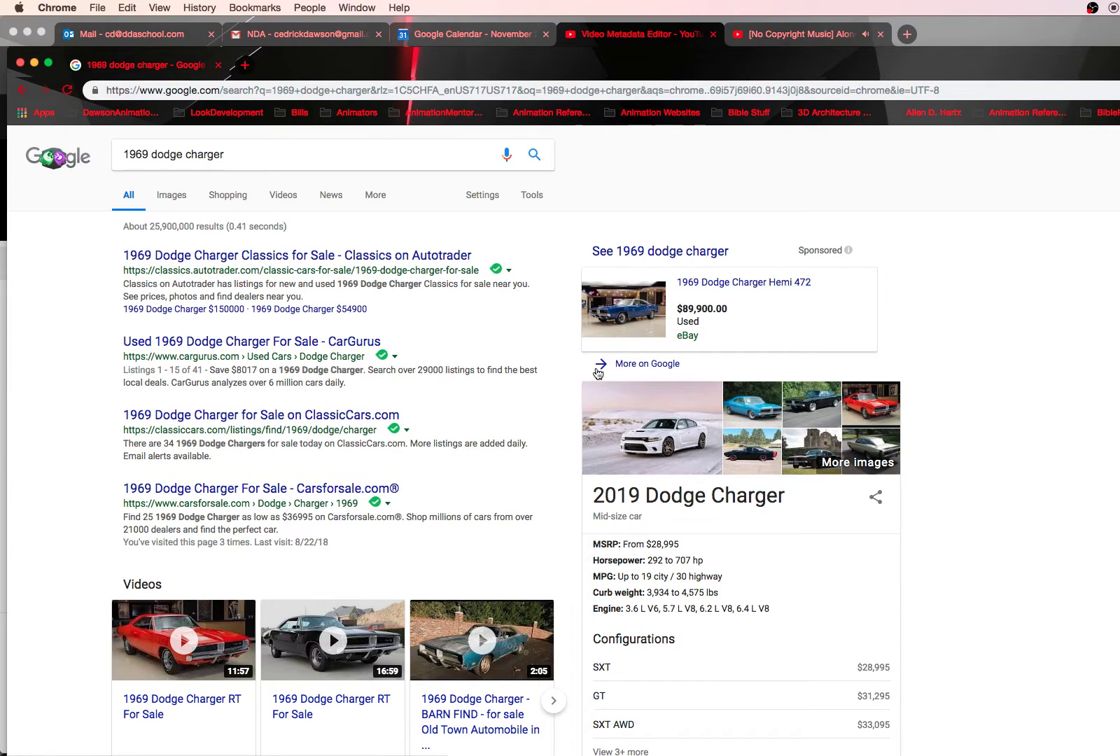
pyautogui.click(173, 196)
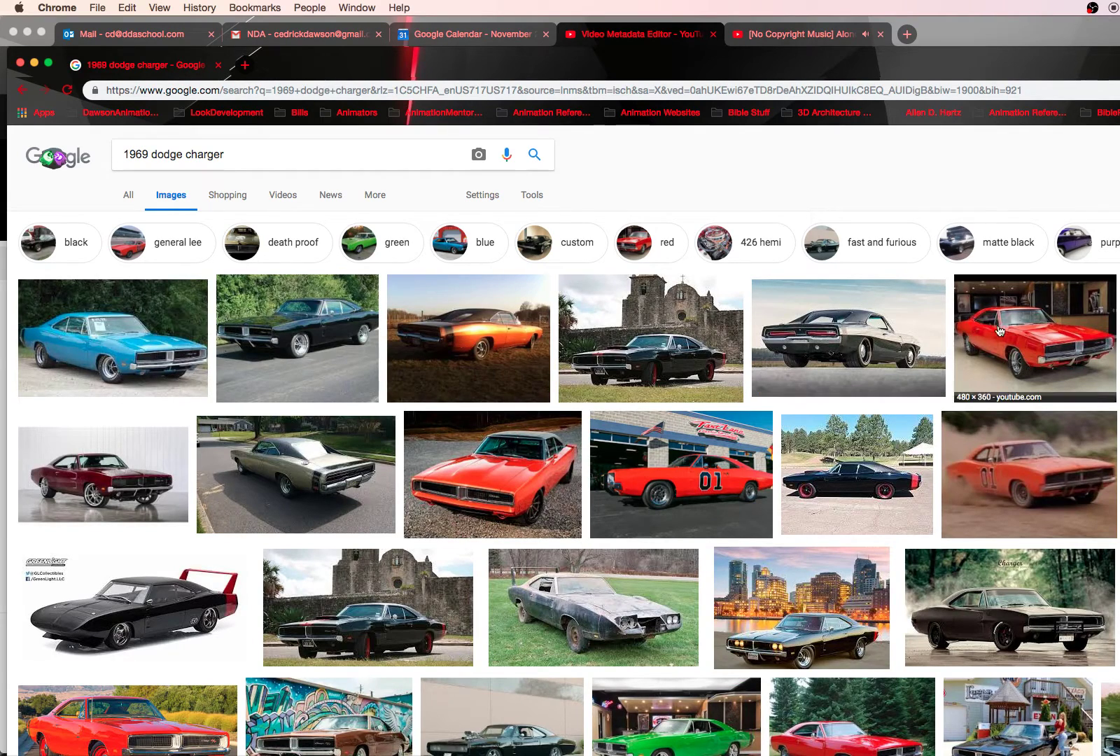
# - Preview the red 1969 Charger photo from the Blog of Dodge, visit its source page and look through the article's photos
pyautogui.scroll(-2, 998, 522)
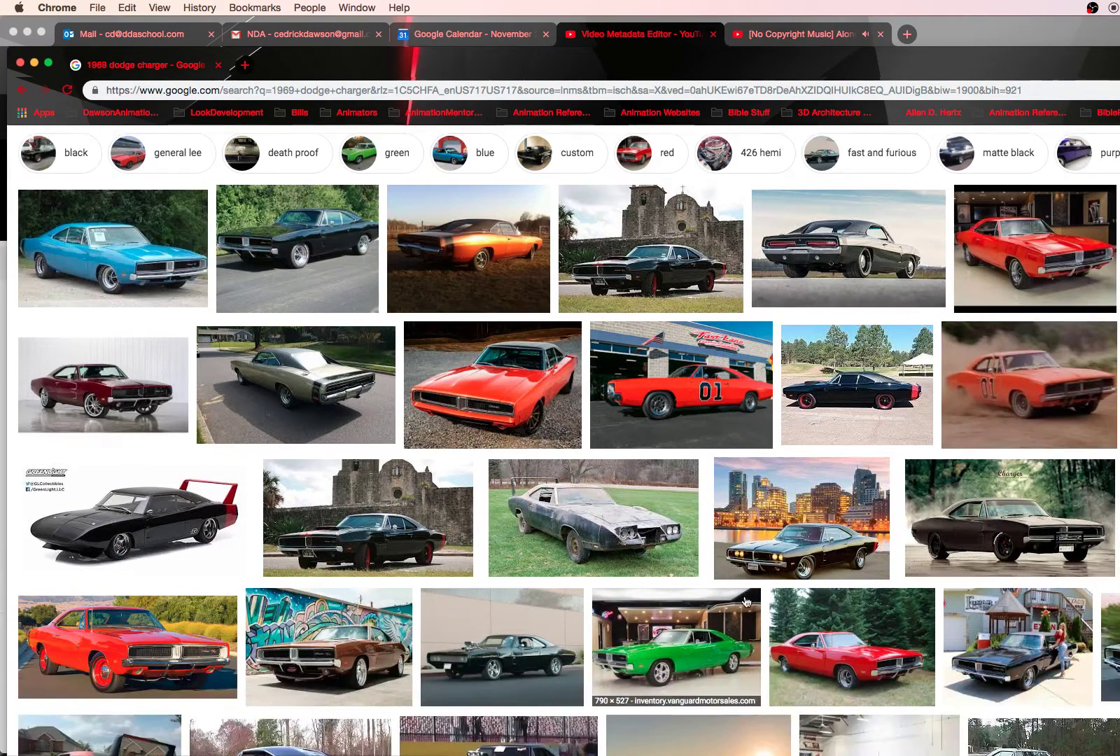
pyautogui.click(101, 641)
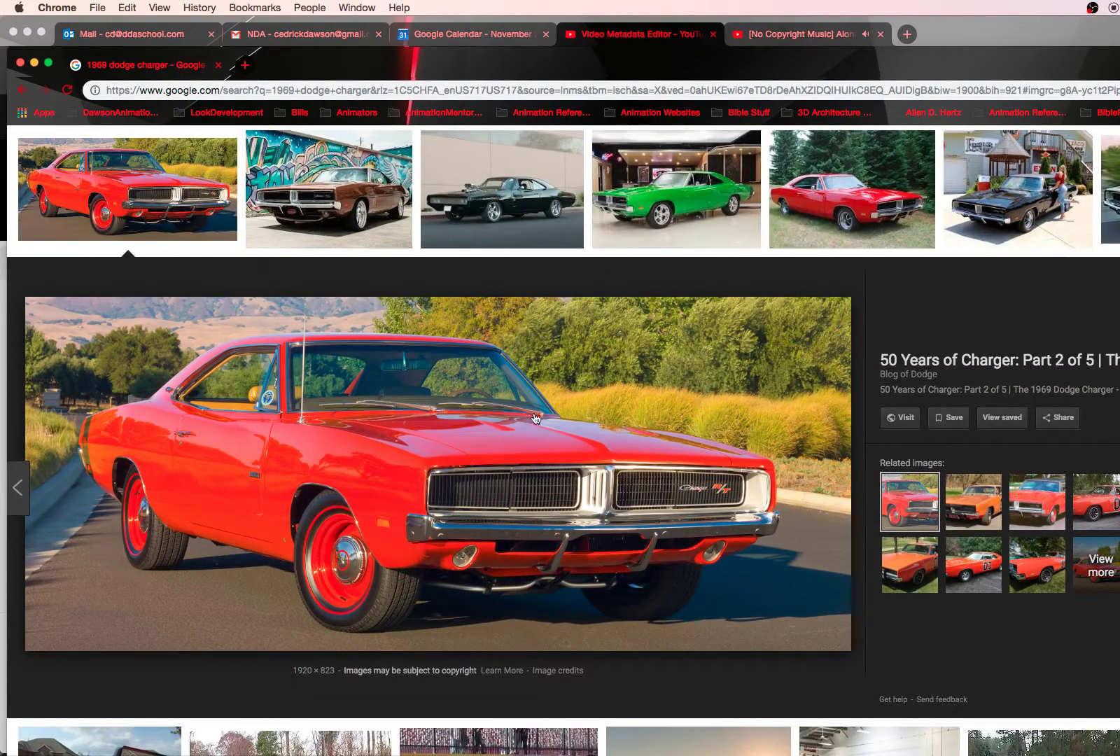
pyautogui.click(901, 418)
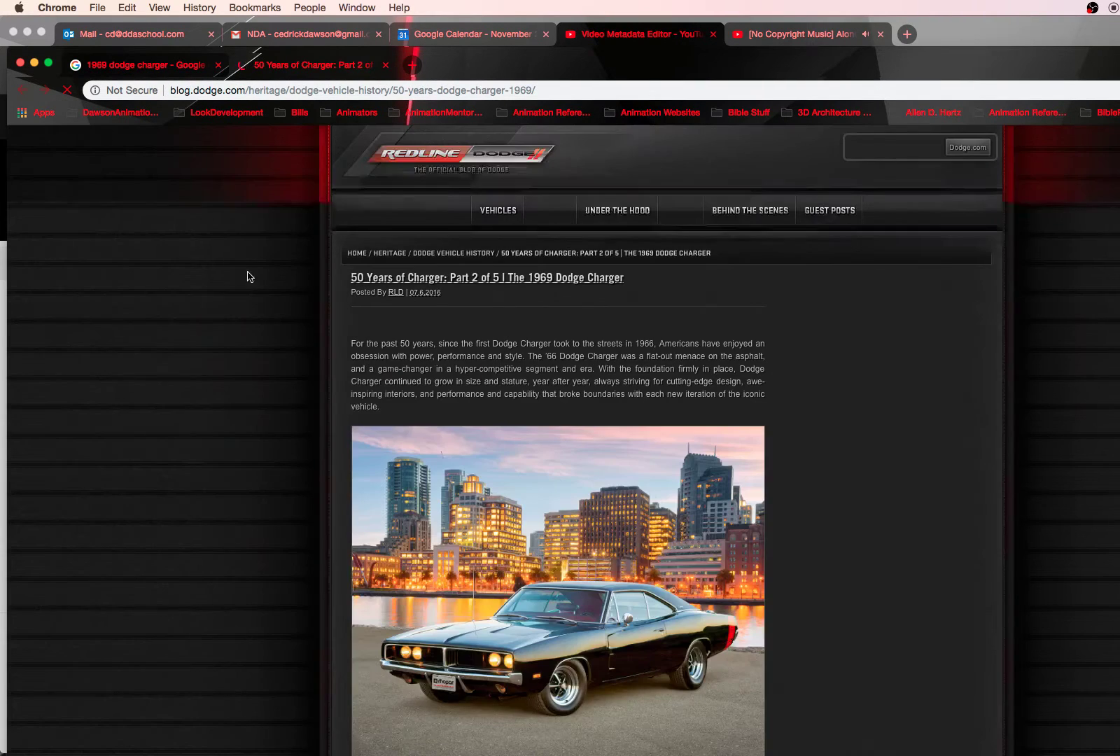
pyautogui.scroll(-10, 455, 469)
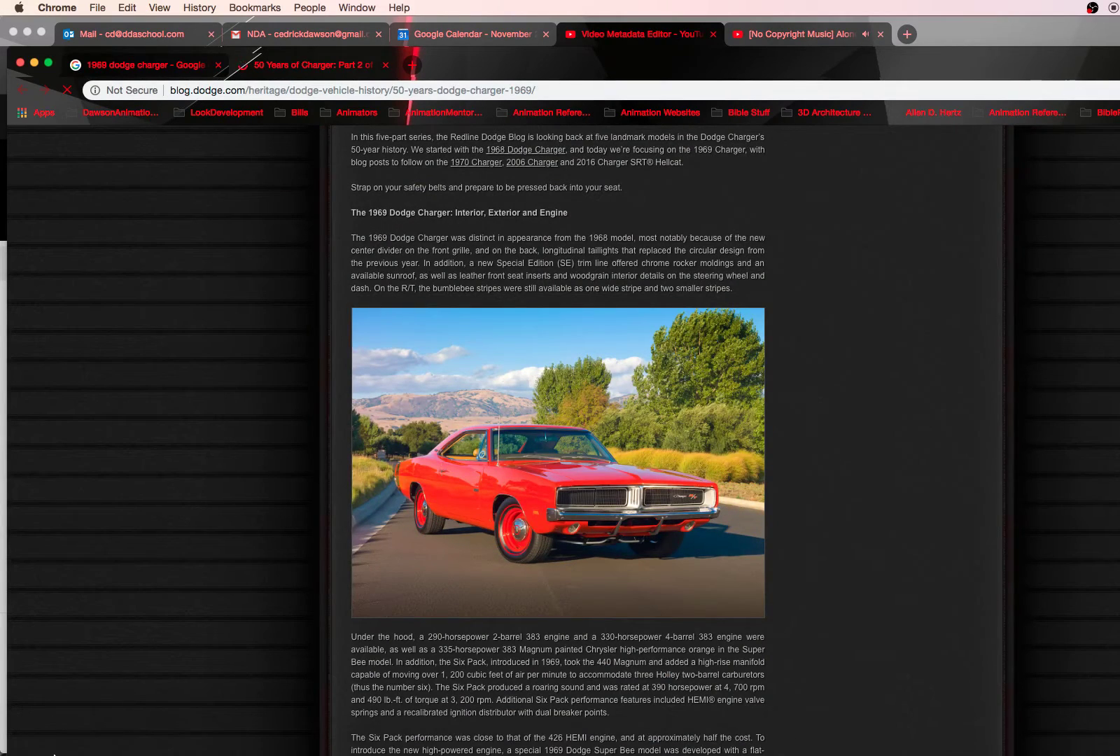
# - Switch to Finder and preview 1969_Charger_feature.jpg from the ChargerReference folder in the 1969DodgeRTCharger project's sourceimages
pyautogui.click(46, 739)
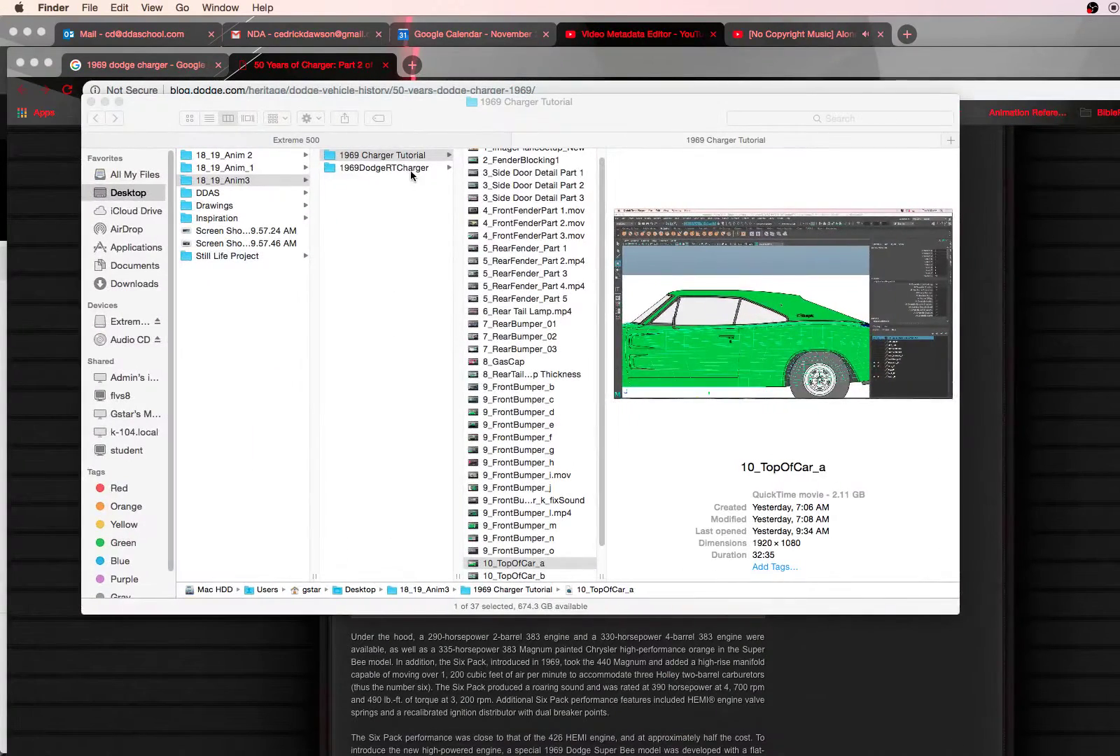
pyautogui.click(398, 170)
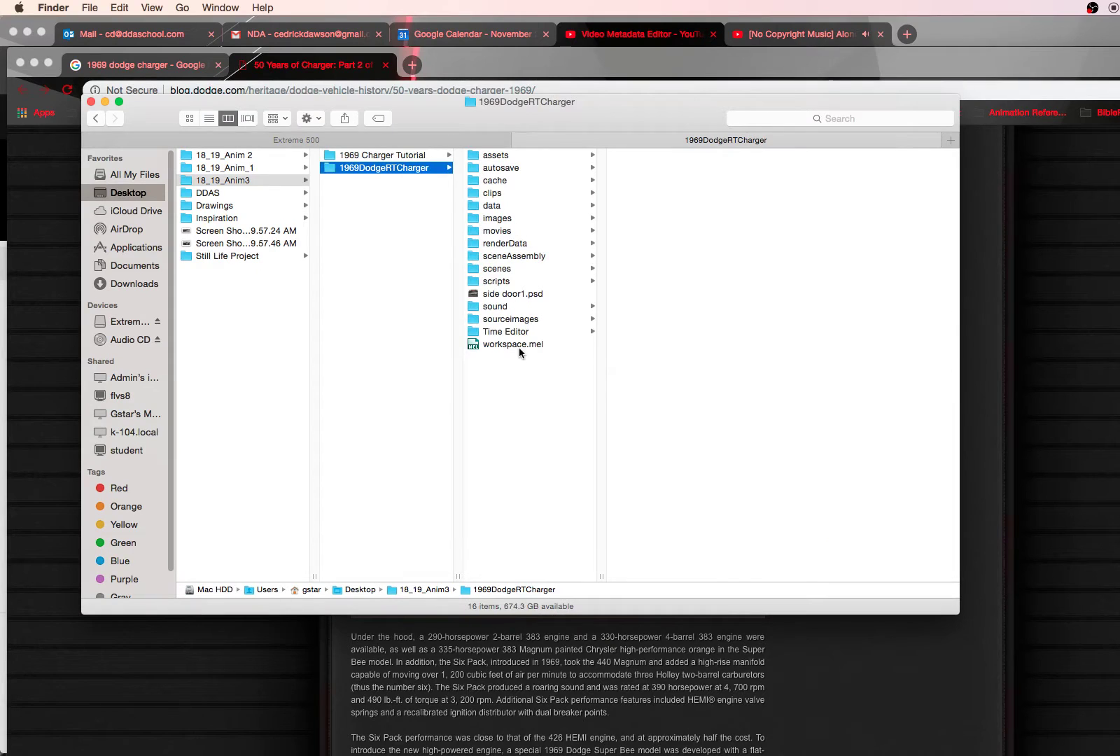
pyautogui.click(511, 319)
pyautogui.click(628, 222)
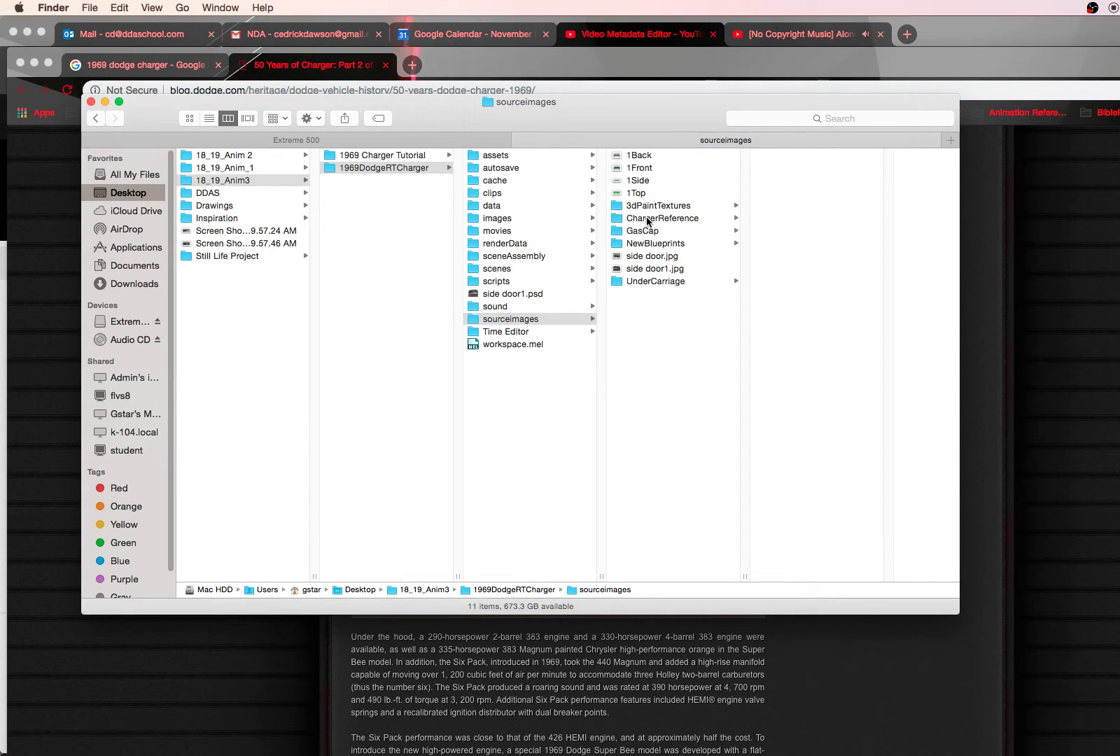
pyautogui.click(770, 155)
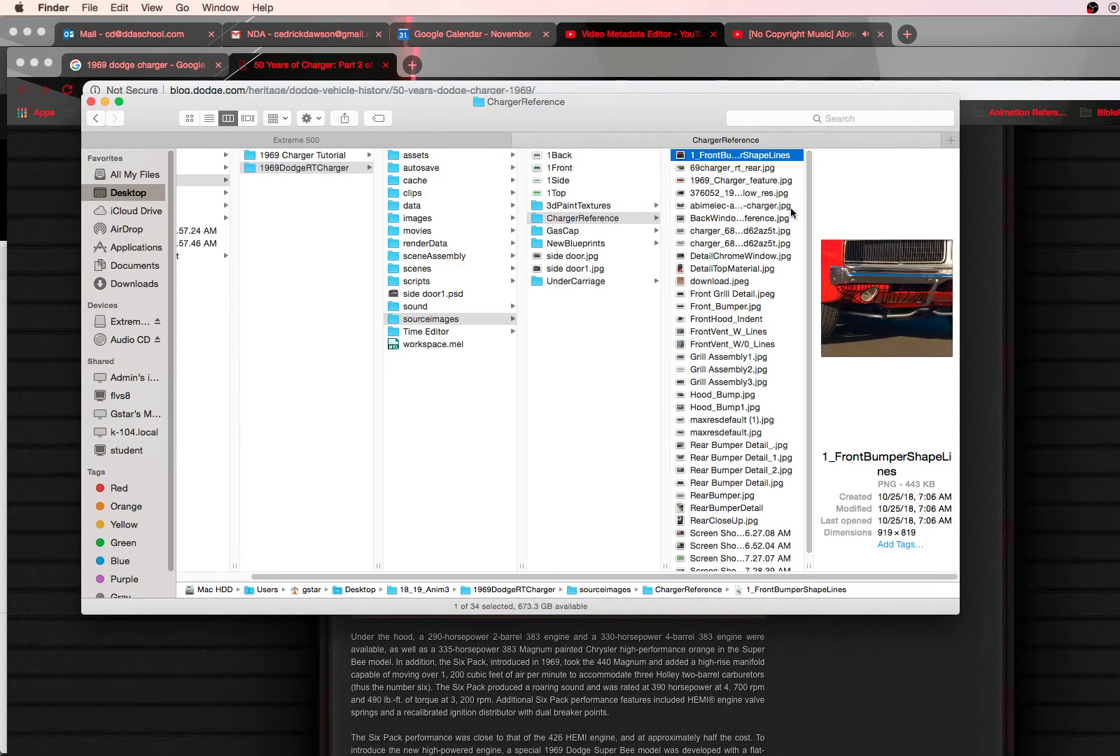
pyautogui.click(736, 180)
pyautogui.press('space')
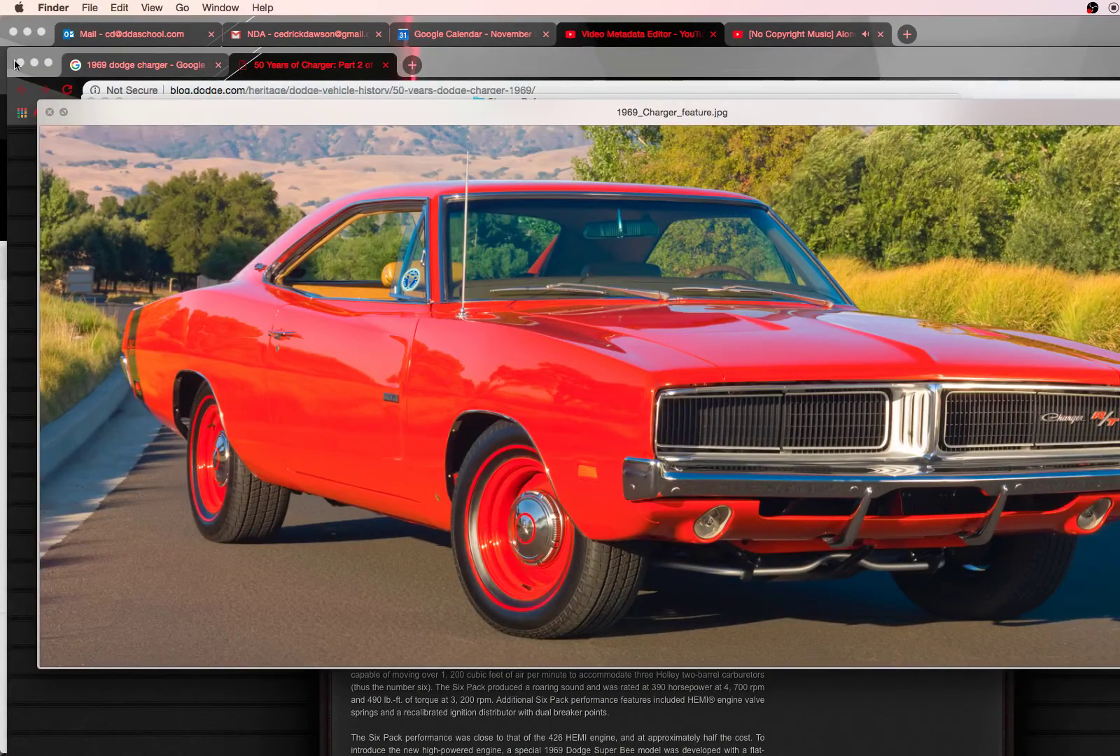
# - Put away the browser windows to return to Maya, and switch the windshield trim from vertex mode to object mode
pyautogui.click(16, 65)
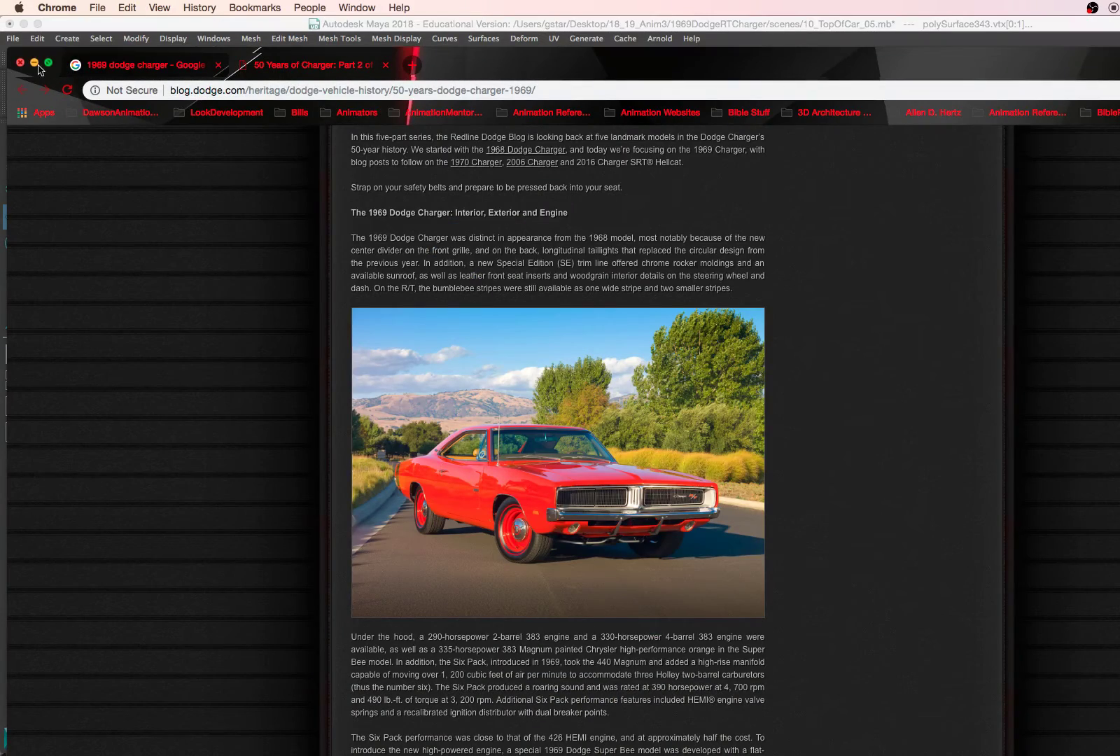
pyautogui.click(35, 63)
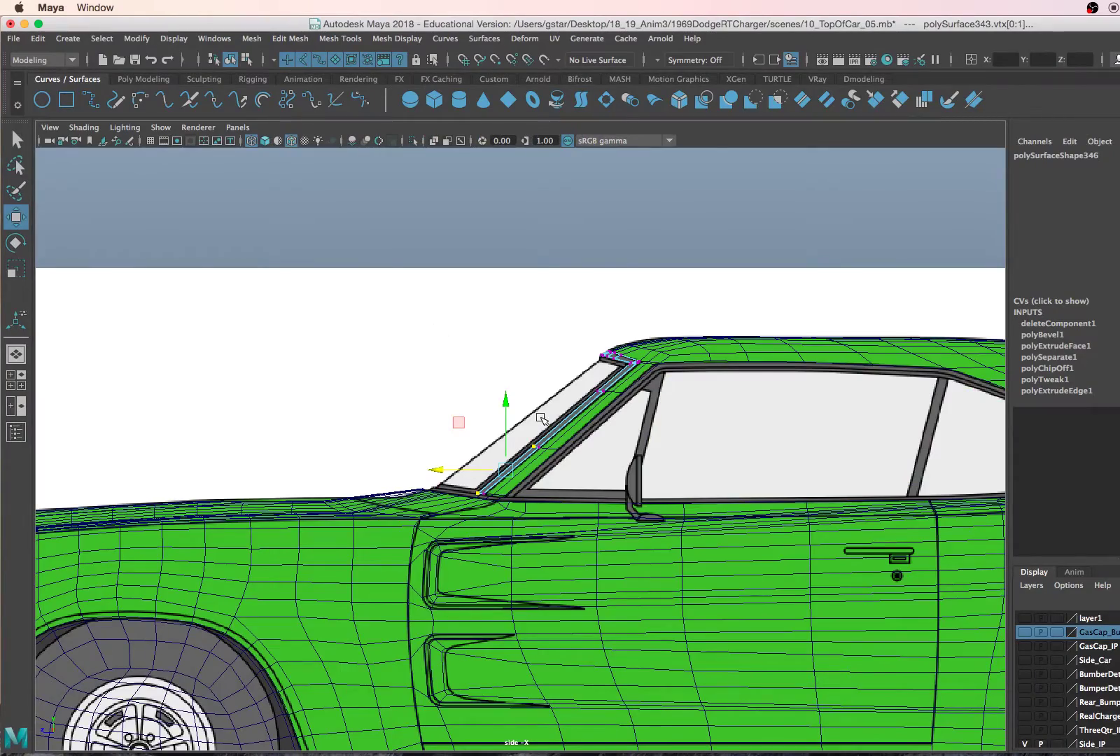
pyautogui.scroll(10, 526, 473)
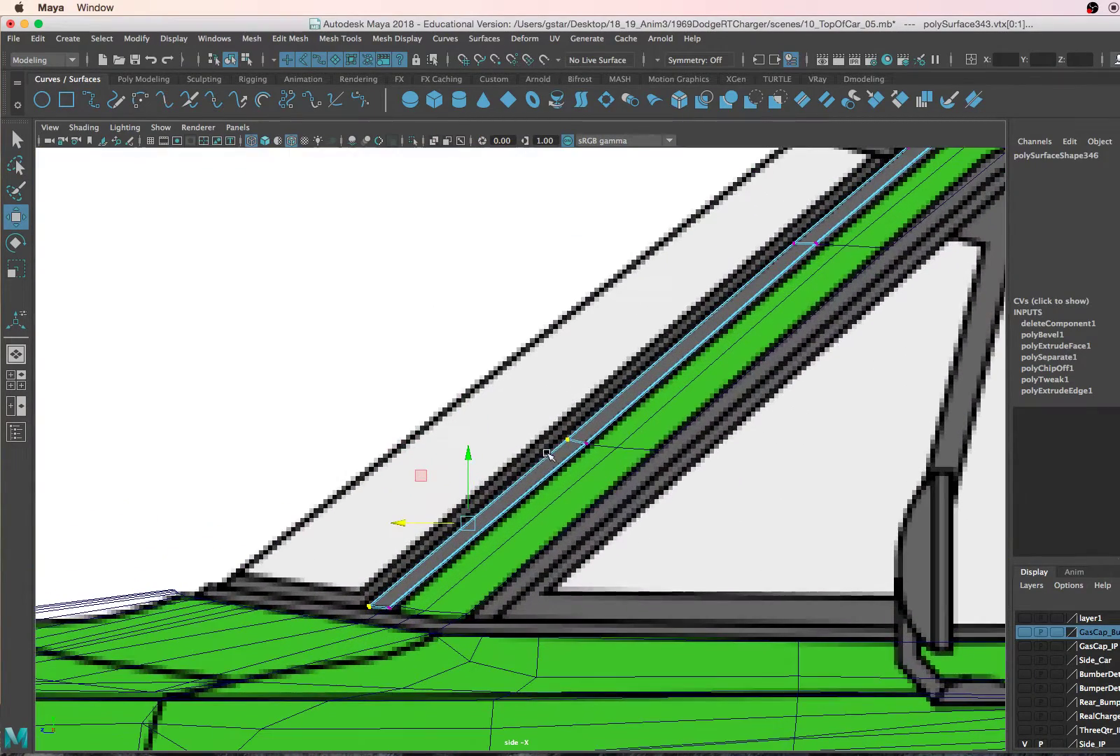
pyautogui.rightClick(553, 456)
pyautogui.click(619, 337)
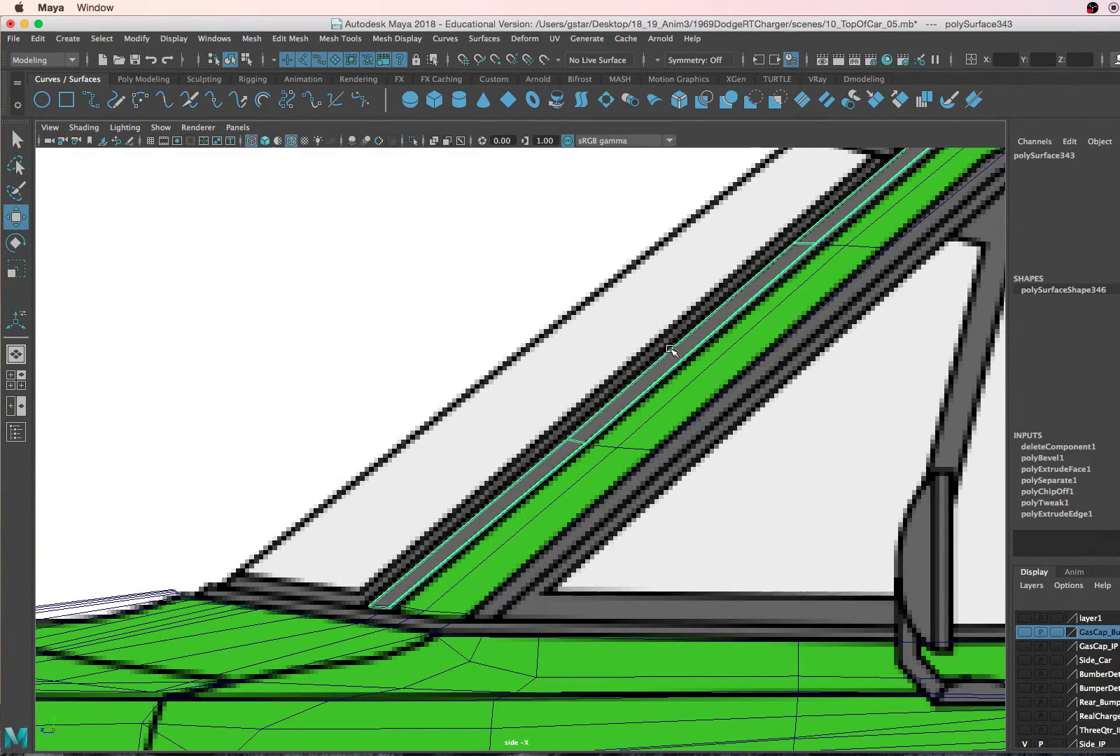
pyautogui.scroll(-5, 616, 392)
pyautogui.scroll(4, 569, 431)
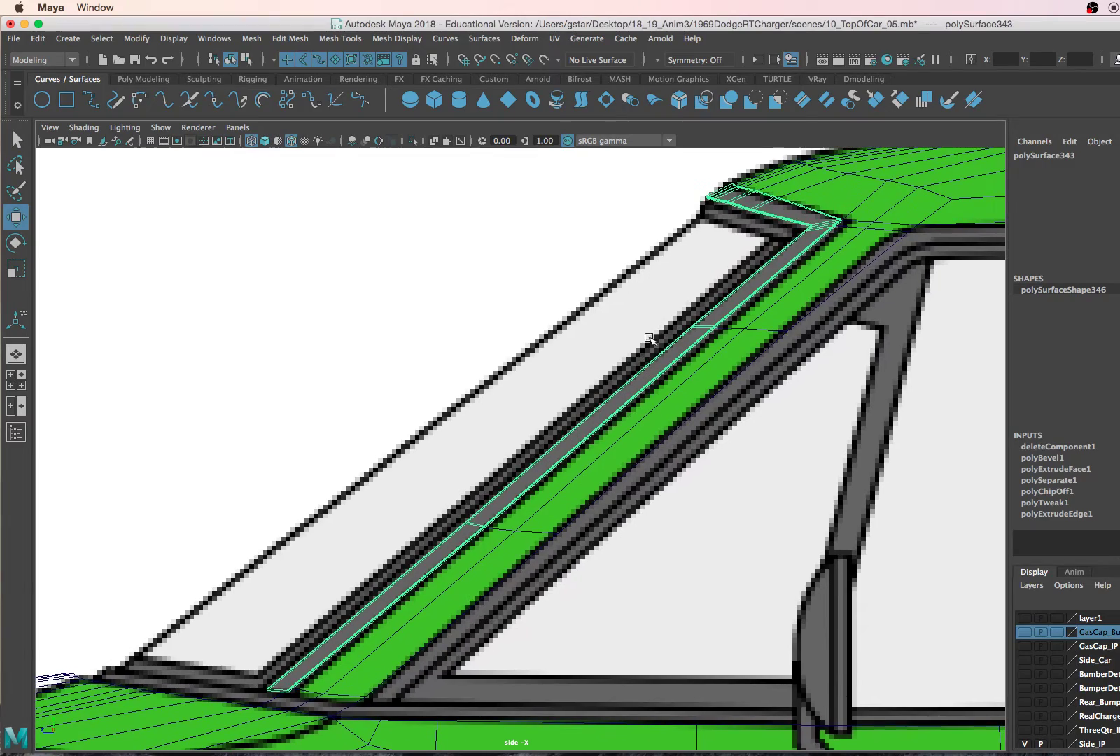
# - In the perspective view, switch the windshield trim to face mode and select the thin inner-edge faces along the roof side
pyautogui.press('space')
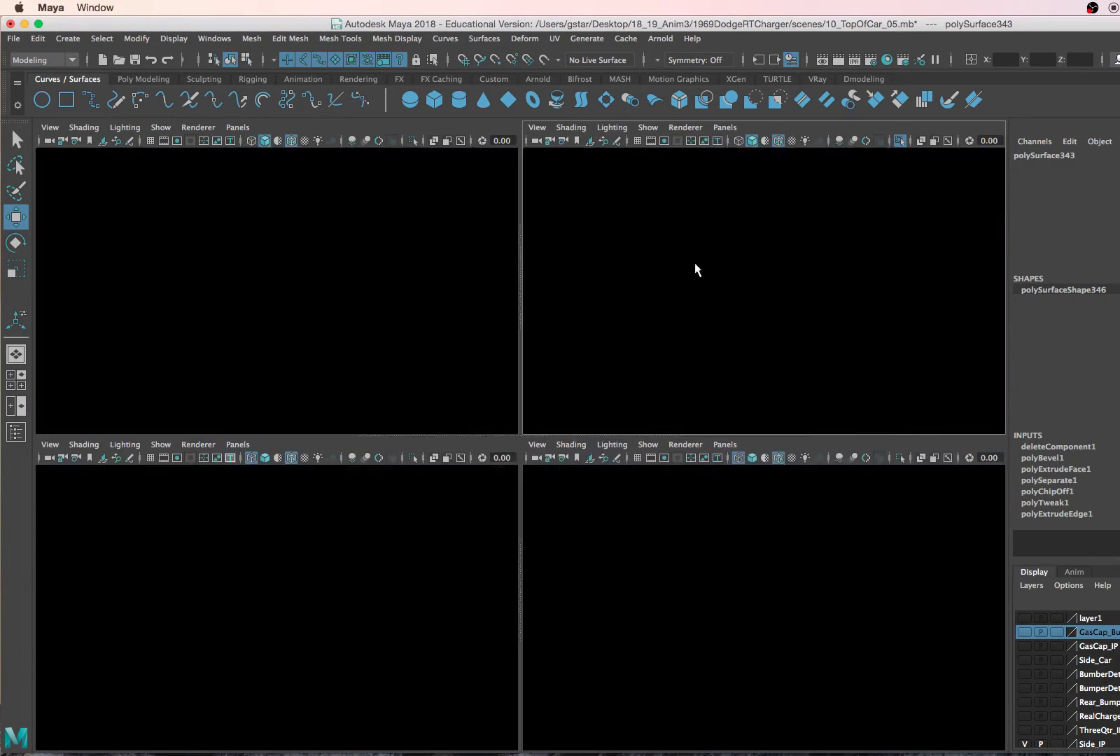
pyautogui.press('space')
pyautogui.keyDown('alt'); pyautogui.moveTo(665, 276); pyautogui.dragTo(403, 334); pyautogui.keyUp('alt')
pyautogui.moveTo(401, 336); pyautogui.dragTo(401, 371, button='right')
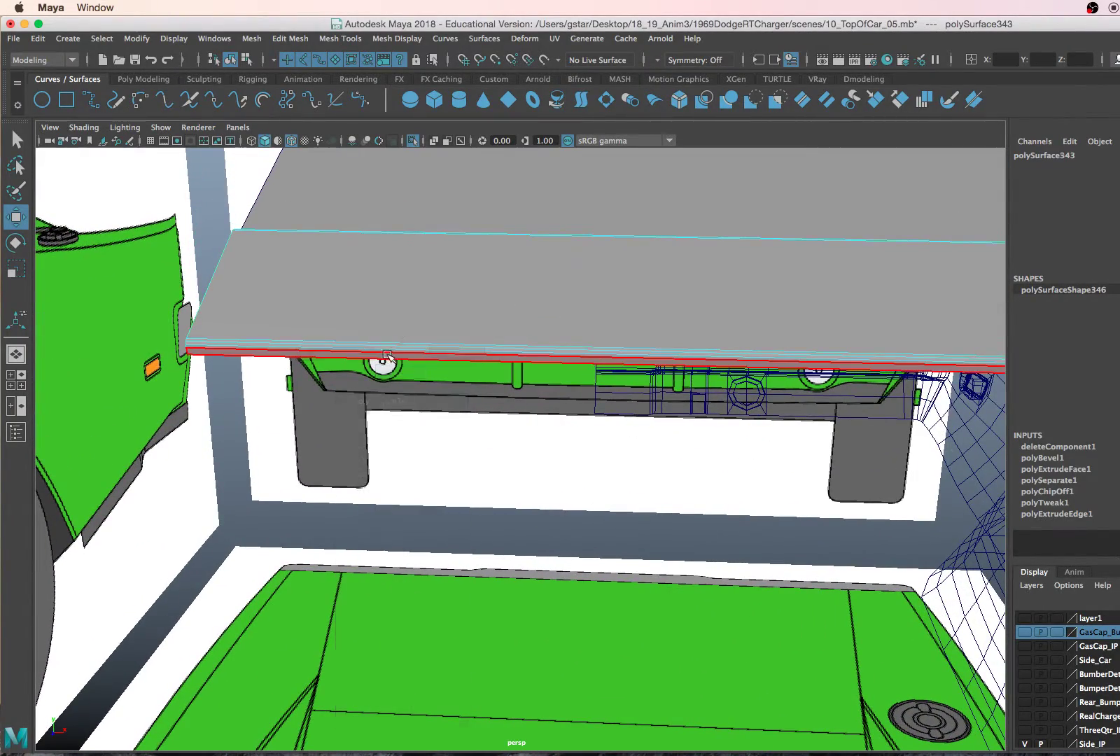
pyautogui.click(389, 355)
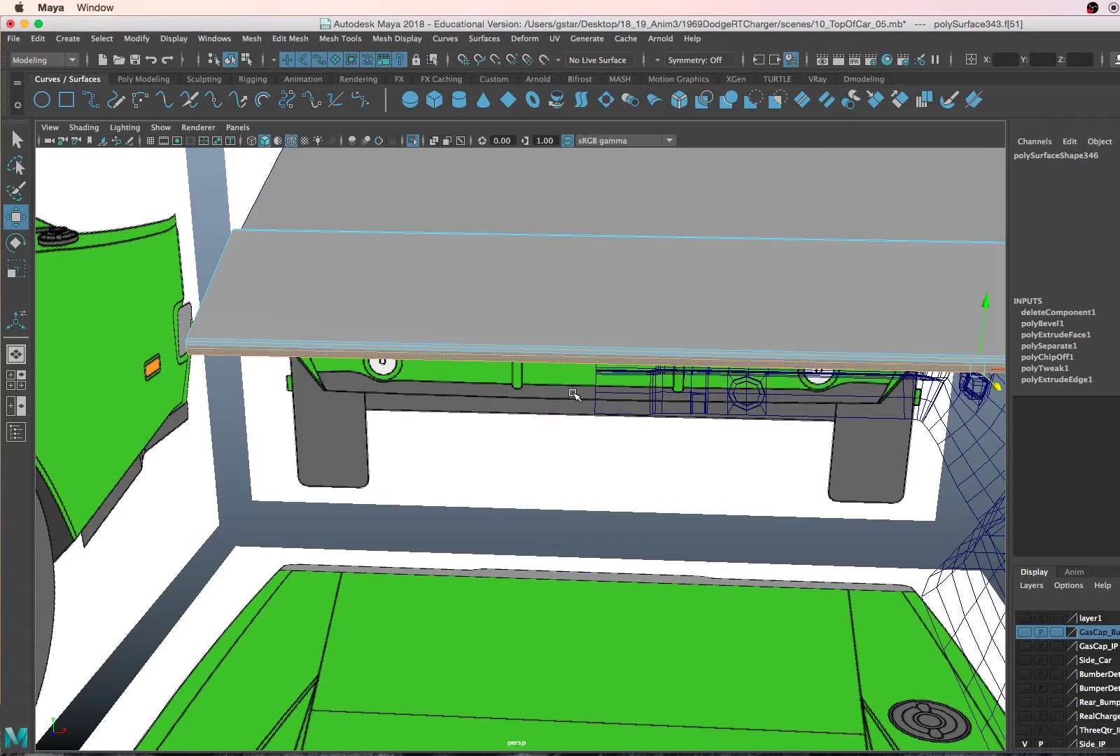
pyautogui.keyDown('alt'); pyautogui.moveTo(572, 394); pyautogui.dragTo(735, 353); pyautogui.keyUp('alt')
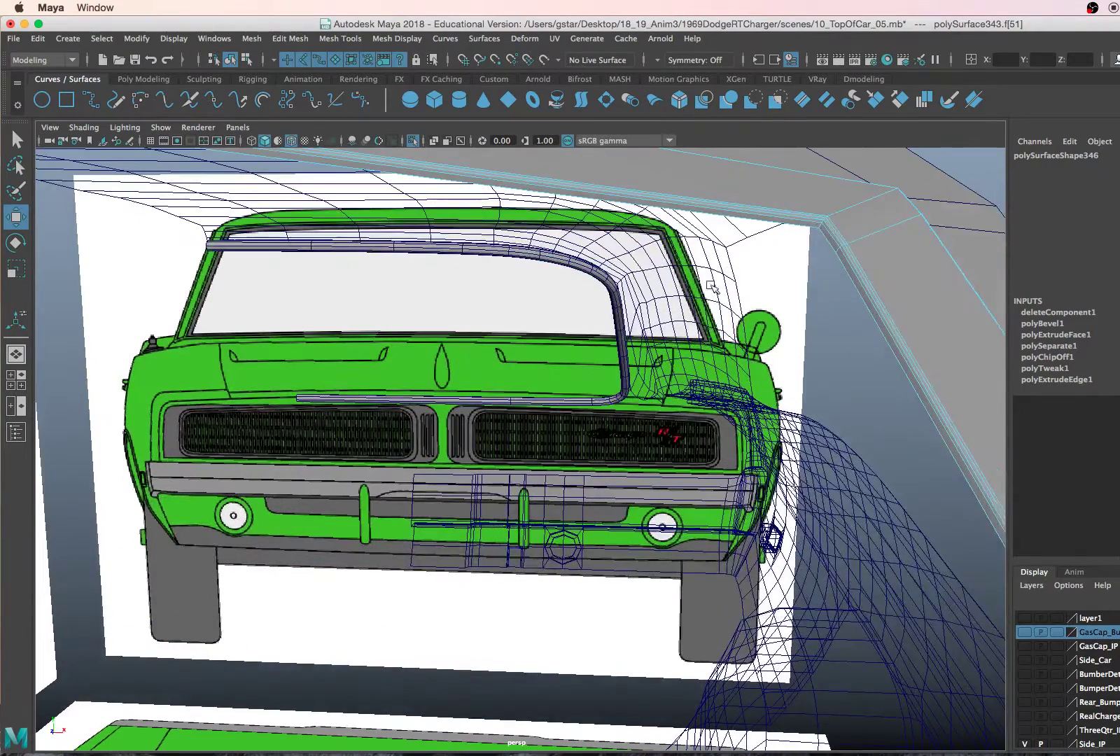
pyautogui.click(698, 210)
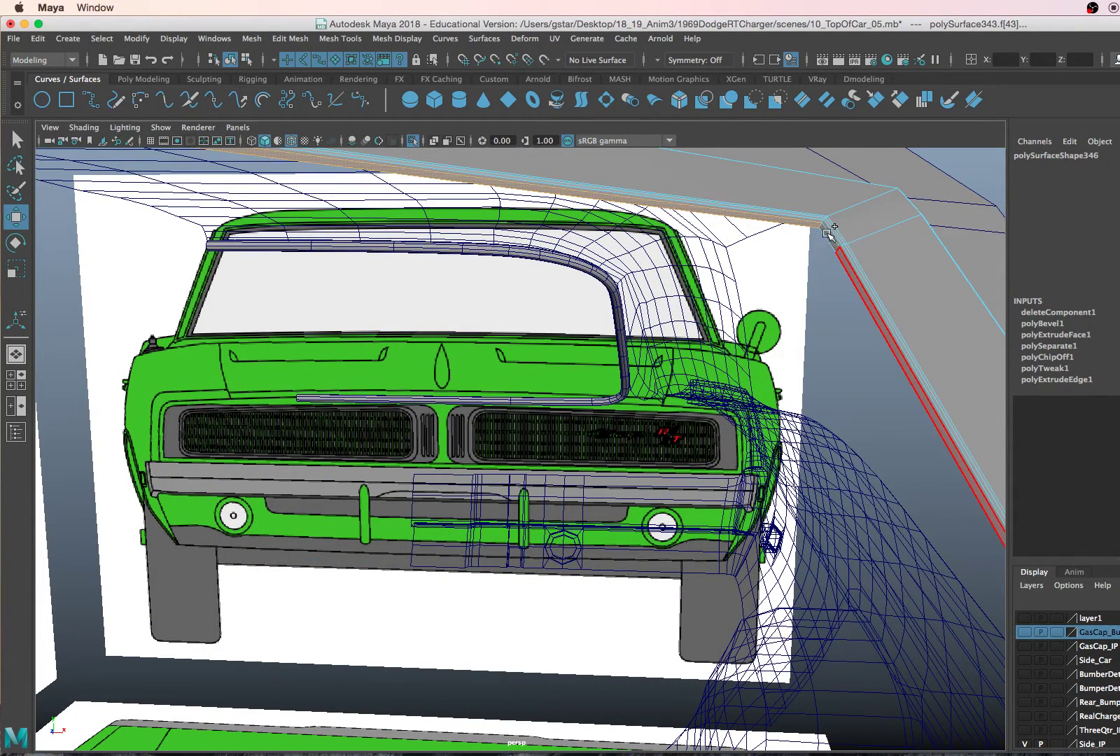
# - Add the thin inner-edge faces at the trim's corner and down the windshield pillar to the selection
pyautogui.scroll(5, 829, 234)
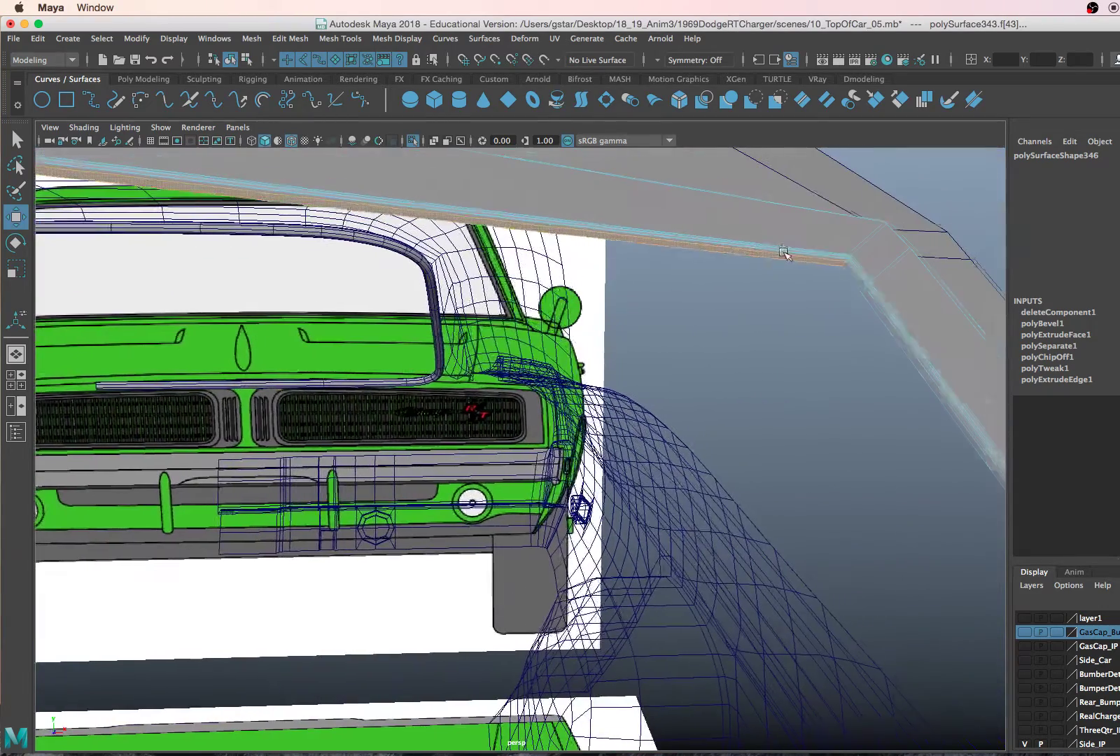
pyautogui.scroll(-3, 844, 265)
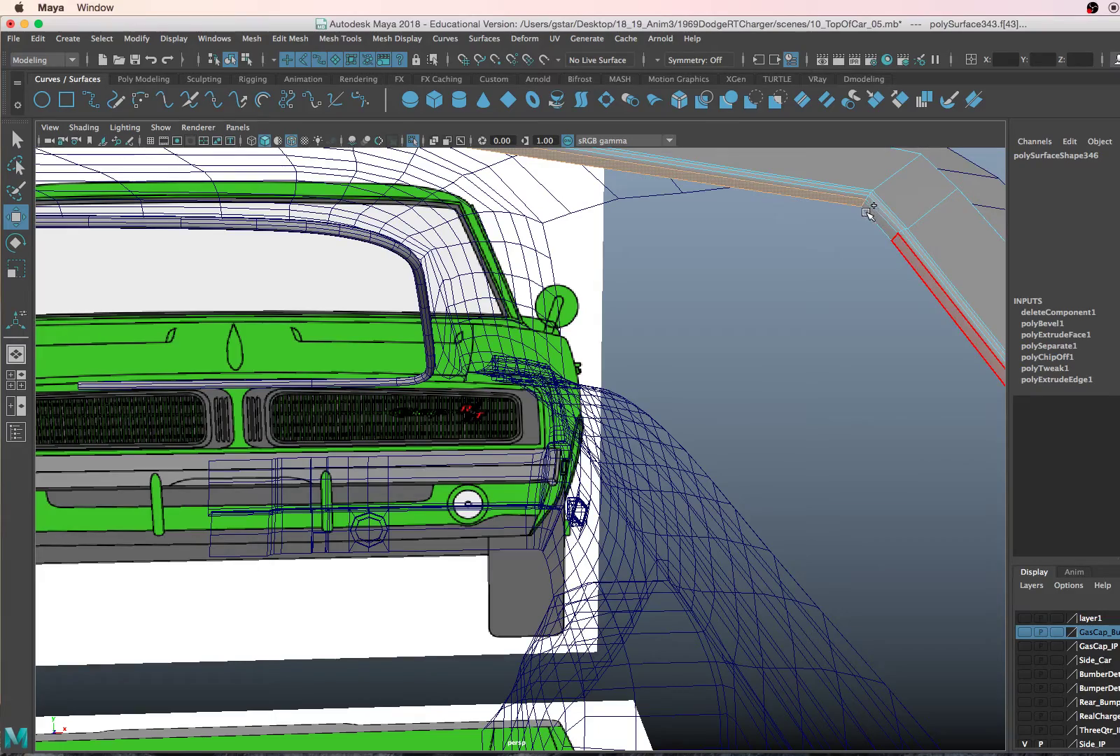
pyautogui.click(874, 229)
pyautogui.press('f')
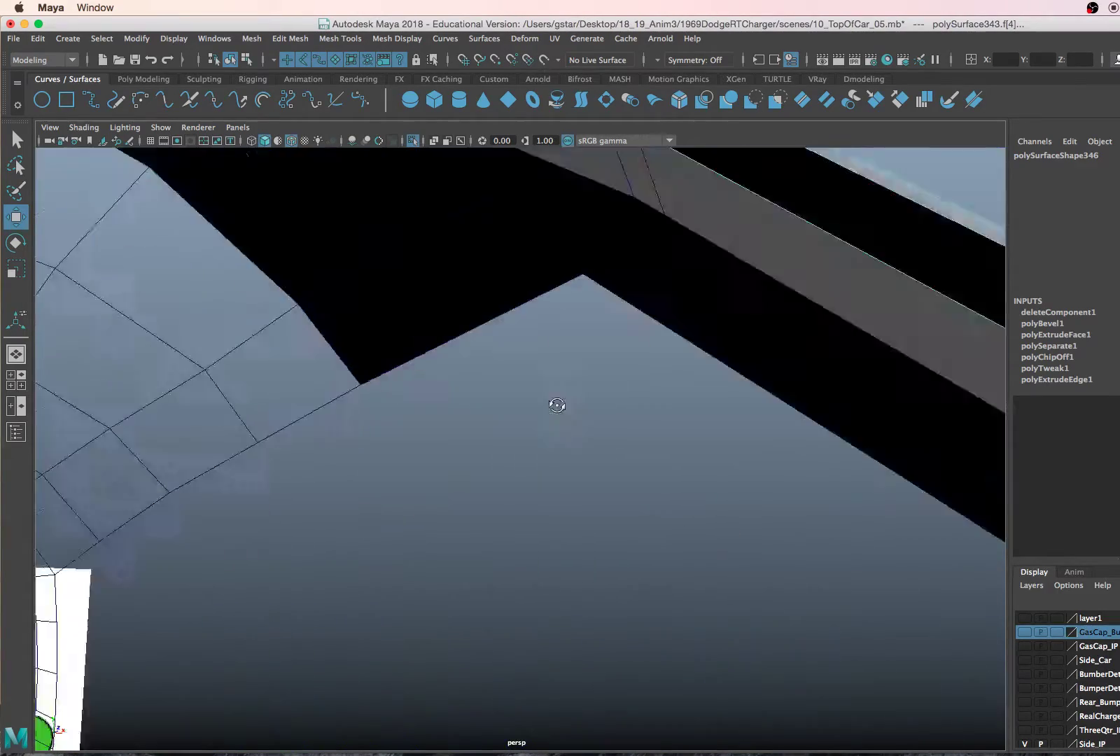
pyautogui.moveTo(556, 405)
pyautogui.keyDown('alt'); pyautogui.mouseDown()
pyautogui.moveTo(610, 388)
pyautogui.moveTo(502, 508)
pyautogui.moveTo(439, 534)
pyautogui.moveTo(575, 409)
pyautogui.mouseUp(); pyautogui.keyUp('alt')
pyautogui.moveTo(594, 318); pyautogui.dragTo(667, 449)
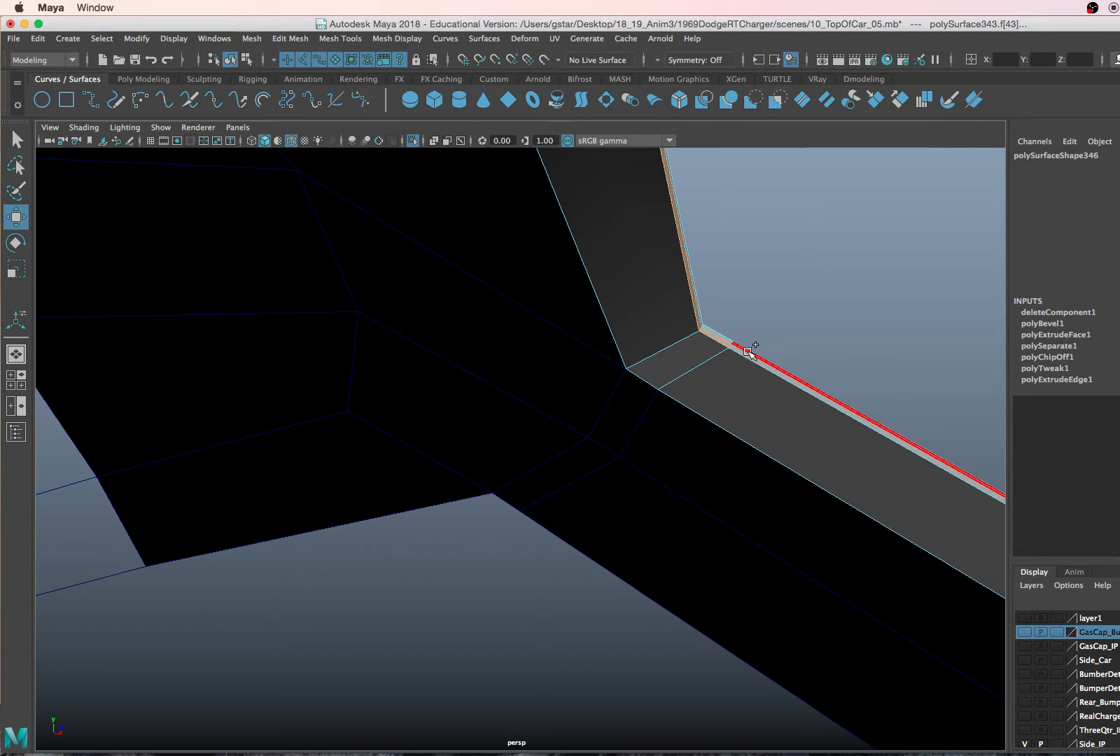
pyautogui.keyDown('alt'); pyautogui.moveTo(744, 353); pyautogui.dragTo(509, 333, button='middle'); pyautogui.keyUp('alt')
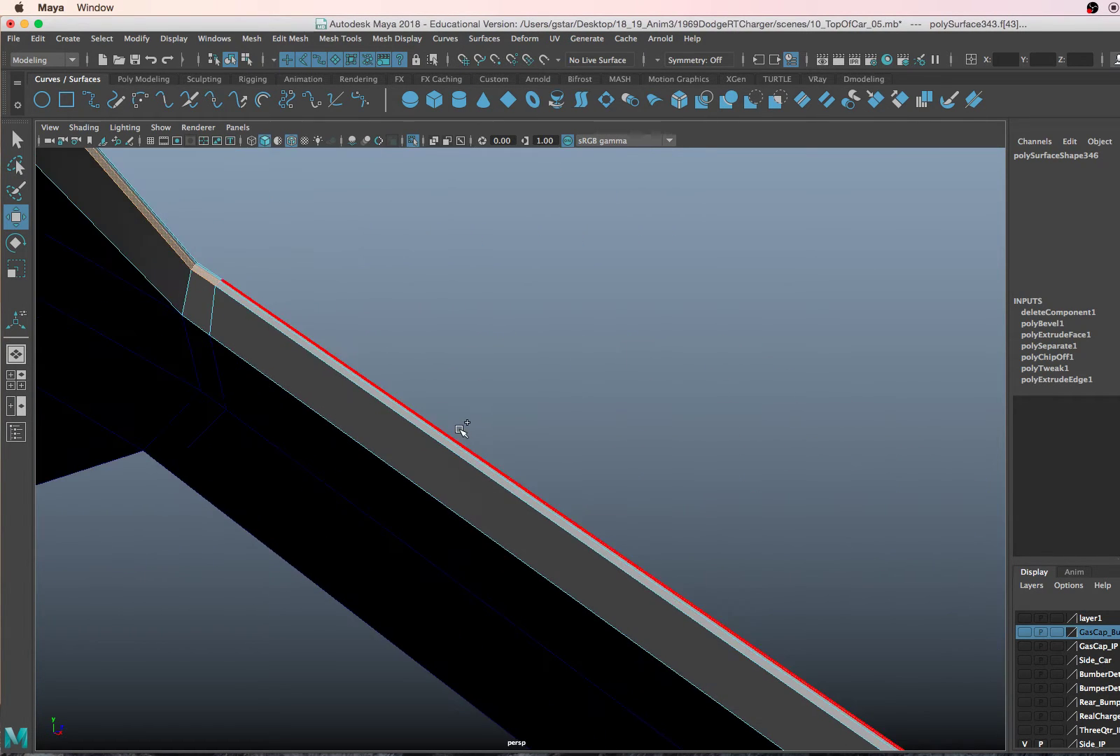
pyautogui.keyDown('alt'); pyautogui.moveTo(586, 492); pyautogui.dragTo(558, 530, button='right'); pyautogui.keyUp('alt')
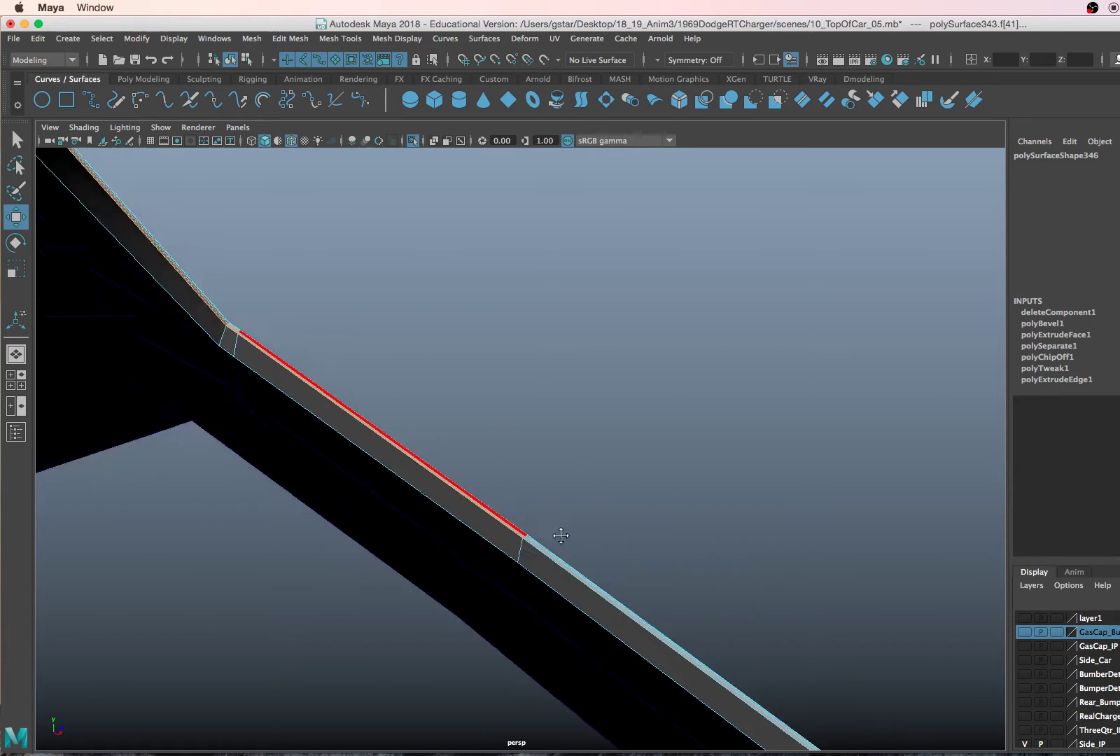
pyautogui.keyDown('alt'); pyautogui.moveTo(558, 530); pyautogui.dragTo(512, 525, button='middle'); pyautogui.keyUp('alt')
pyautogui.keyDown('alt'); pyautogui.moveTo(513, 525); pyautogui.dragTo(693, 498); pyautogui.keyUp('alt')
pyautogui.click(526, 369)
# - In the shaded front view, extrude the selected inner-edge faces with a Local Translate Z of about 0.02
pyautogui.press('space')
pyautogui.press('space')
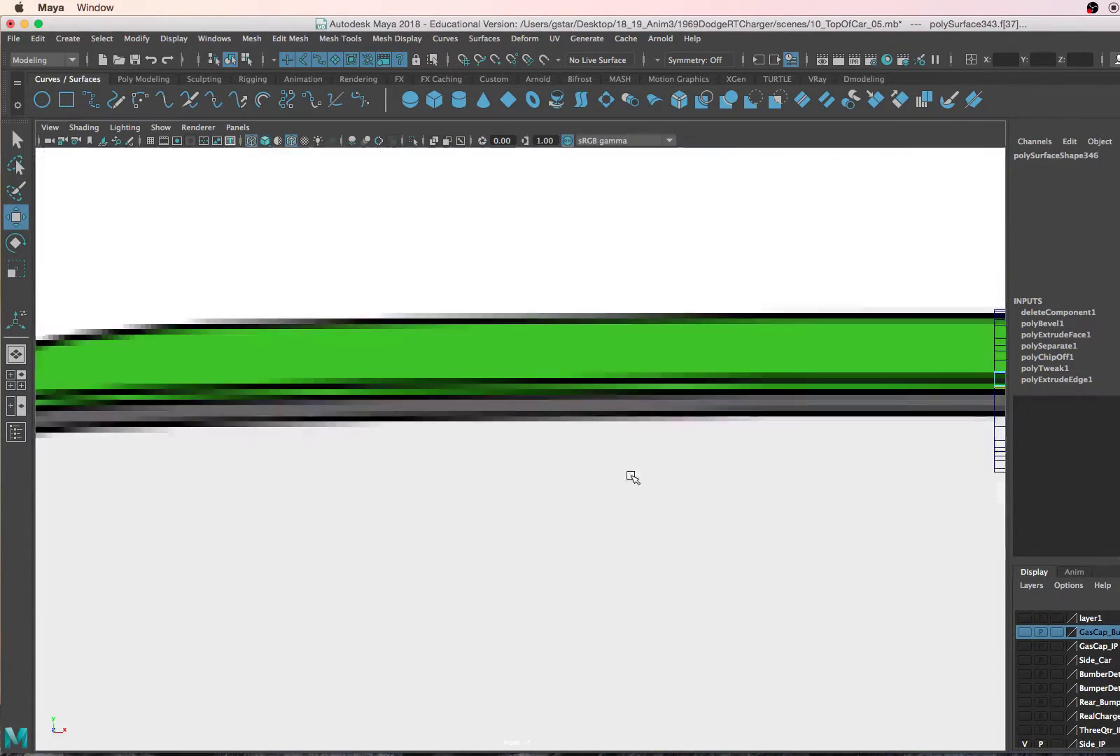
pyautogui.press('f')
pyautogui.scroll(3, 582, 445)
pyautogui.press('5')
pyautogui.scroll(4, 594, 431)
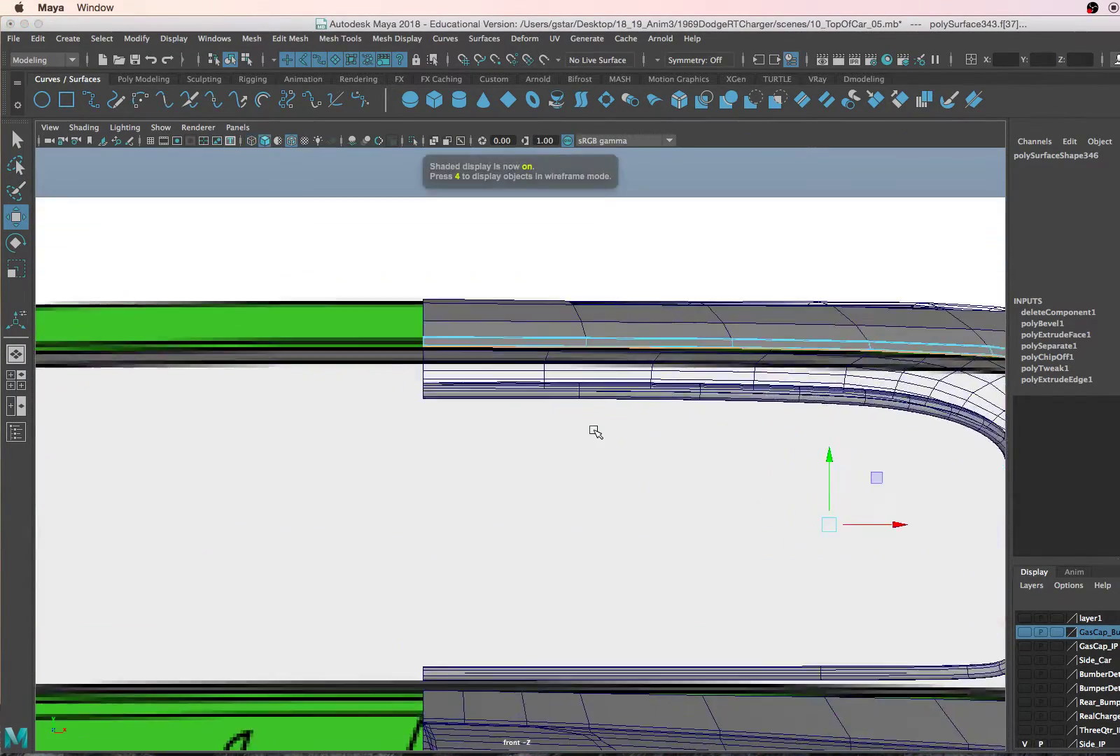
pyautogui.moveTo(708, 418)
pyautogui.keyDown('alt'); pyautogui.mouseDown(button='middle')
pyautogui.moveTo(490, 370)
pyautogui.moveTo(304, 358)
pyautogui.mouseUp(button='middle'); pyautogui.keyUp('alt')
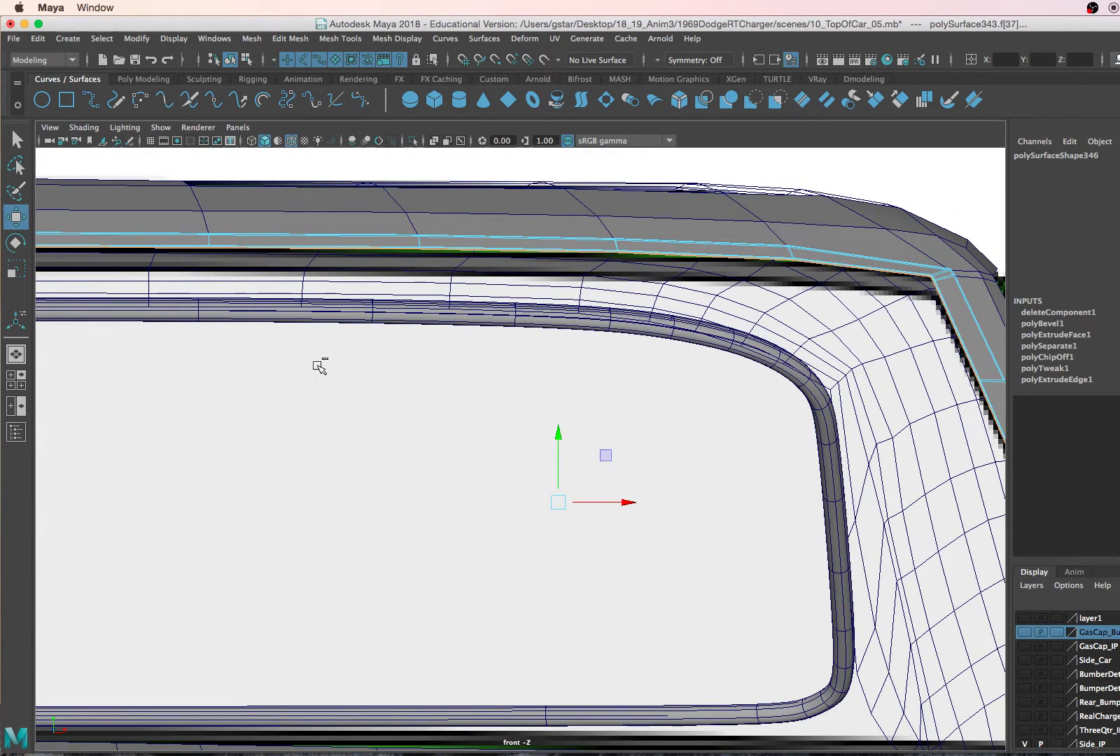
pyautogui.hotkey('ctrl', 'e')
pyautogui.scroll(-5, 372, 358)
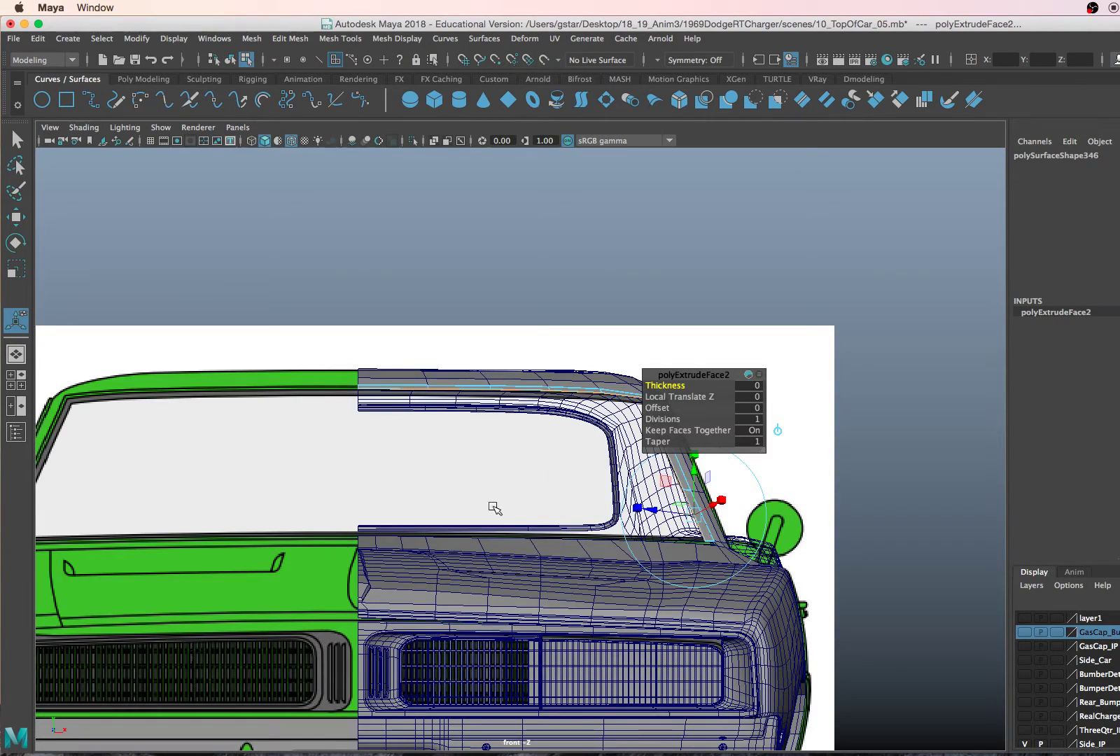
pyautogui.scroll(8, 533, 523)
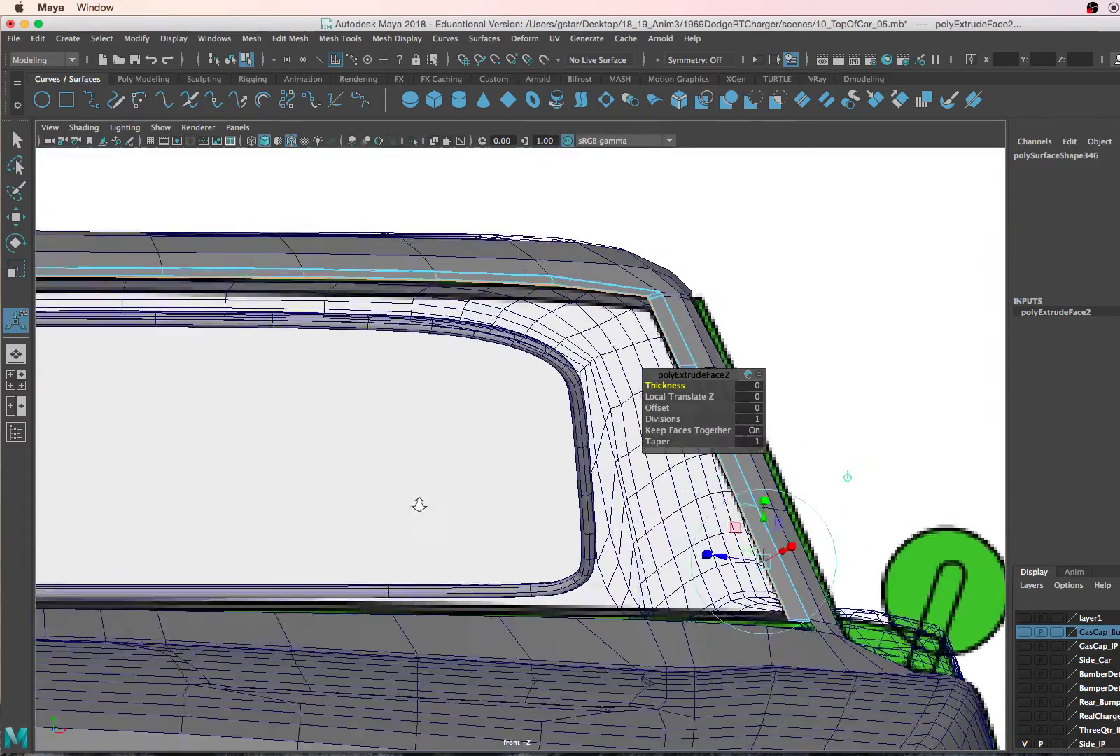
pyautogui.scroll(8, 419, 504)
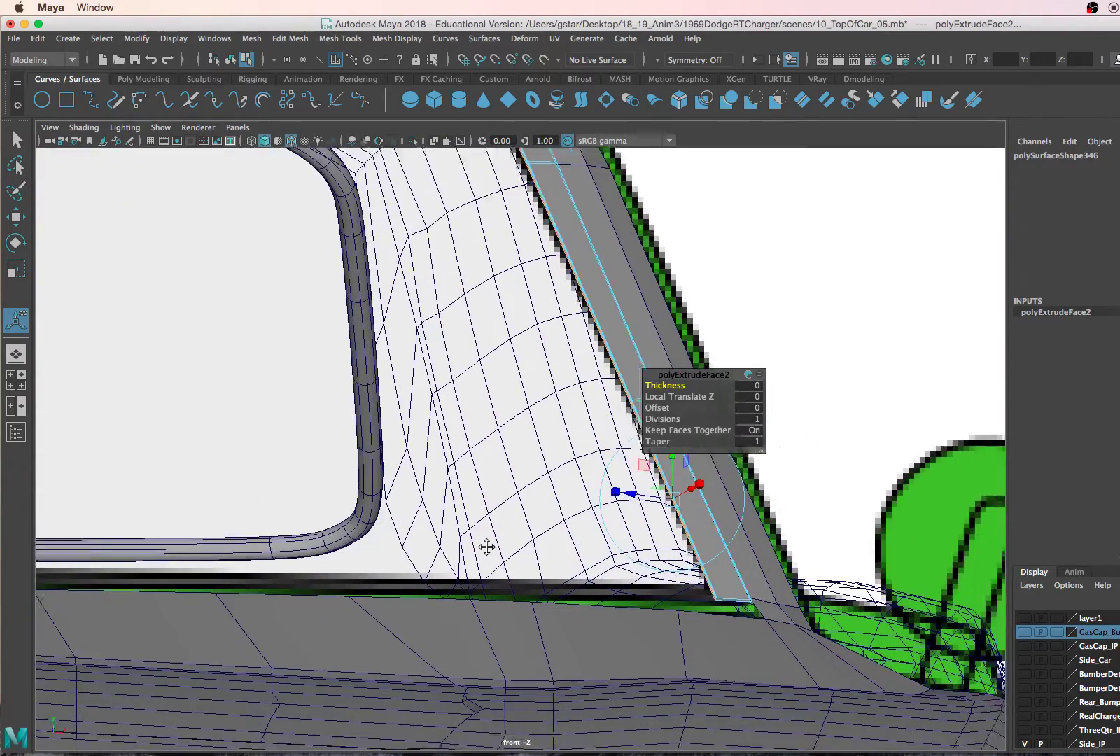
pyautogui.scroll(-3, 262, 463)
pyautogui.scroll(4, 270, 463)
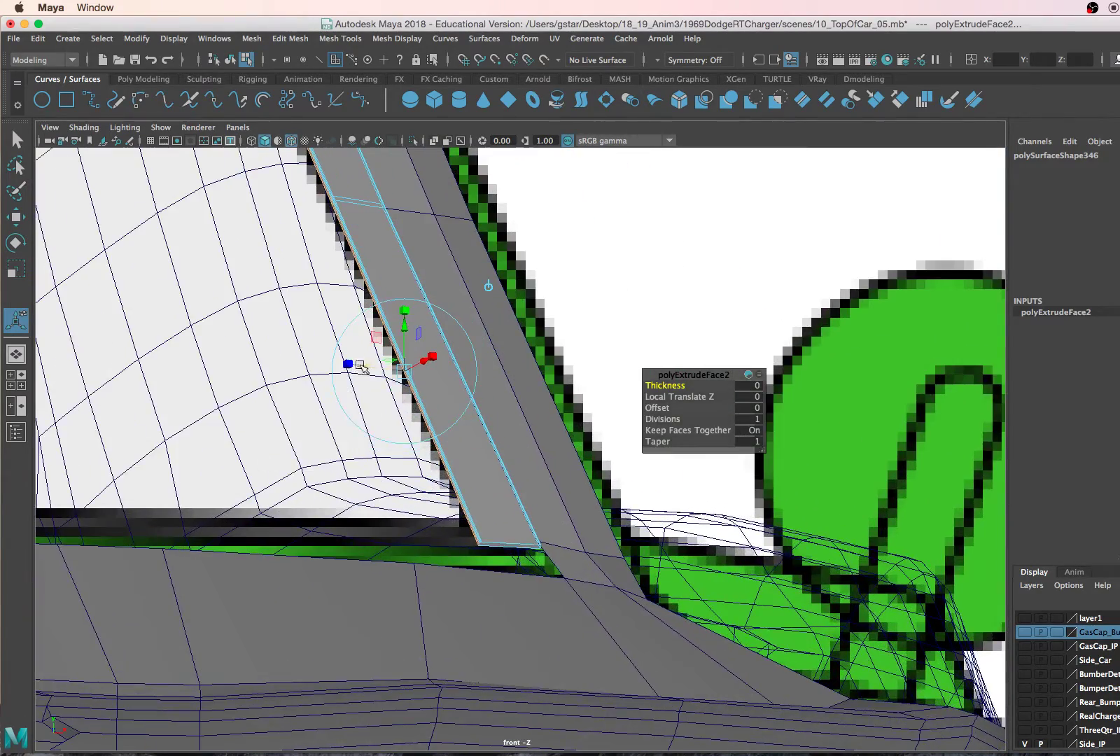
pyautogui.moveTo(360, 365); pyautogui.dragTo(342, 365)
# - Examine the extruded trim along the roof and pillar against the front and side blueprints
pyautogui.moveTo(305, 323)
pyautogui.keyDown('alt'); pyautogui.mouseDown(button='middle')
pyautogui.moveTo(303, 340)
pyautogui.moveTo(520, 548)
pyautogui.mouseUp(button='middle'); pyautogui.keyUp('alt')
pyautogui.keyDown('alt'); pyautogui.moveTo(317, 369); pyautogui.dragTo(518, 577, button='middle'); pyautogui.keyUp('alt')
pyautogui.keyDown('alt'); pyautogui.moveTo(282, 389); pyautogui.dragTo(507, 600, button='middle'); pyautogui.keyUp('alt')
pyautogui.scroll(-1, 390, 455)
pyautogui.scroll(-2, 645, 464)
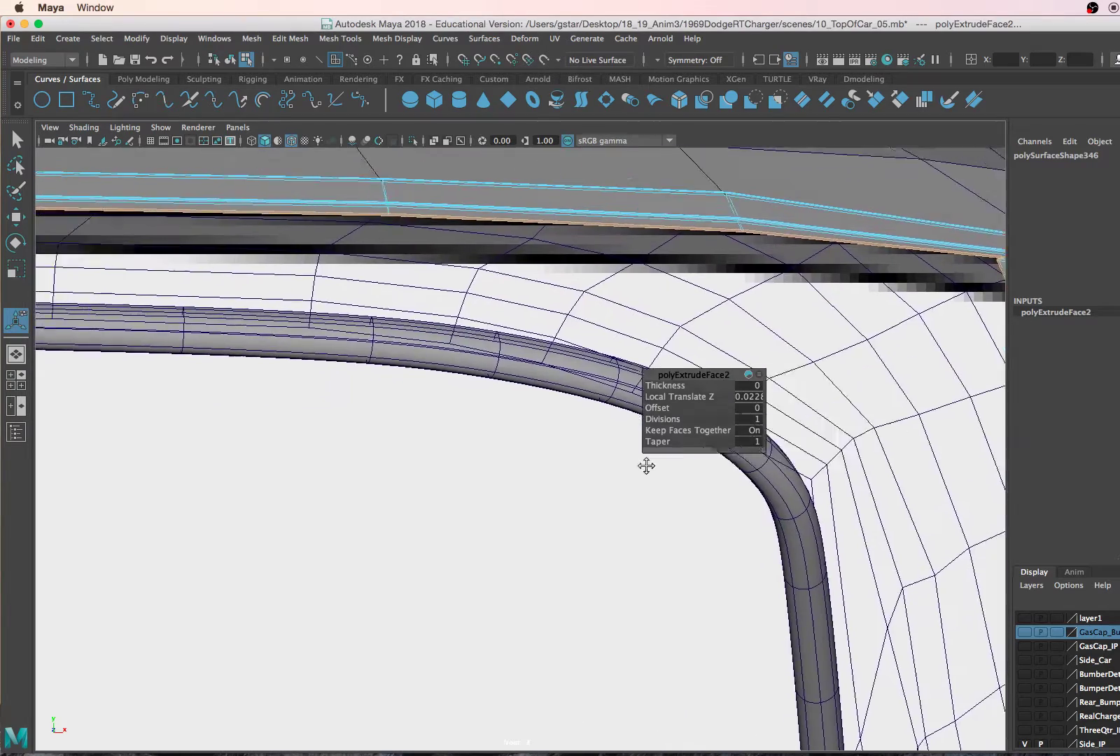
pyautogui.scroll(-3, 452, 388)
pyautogui.press('space')
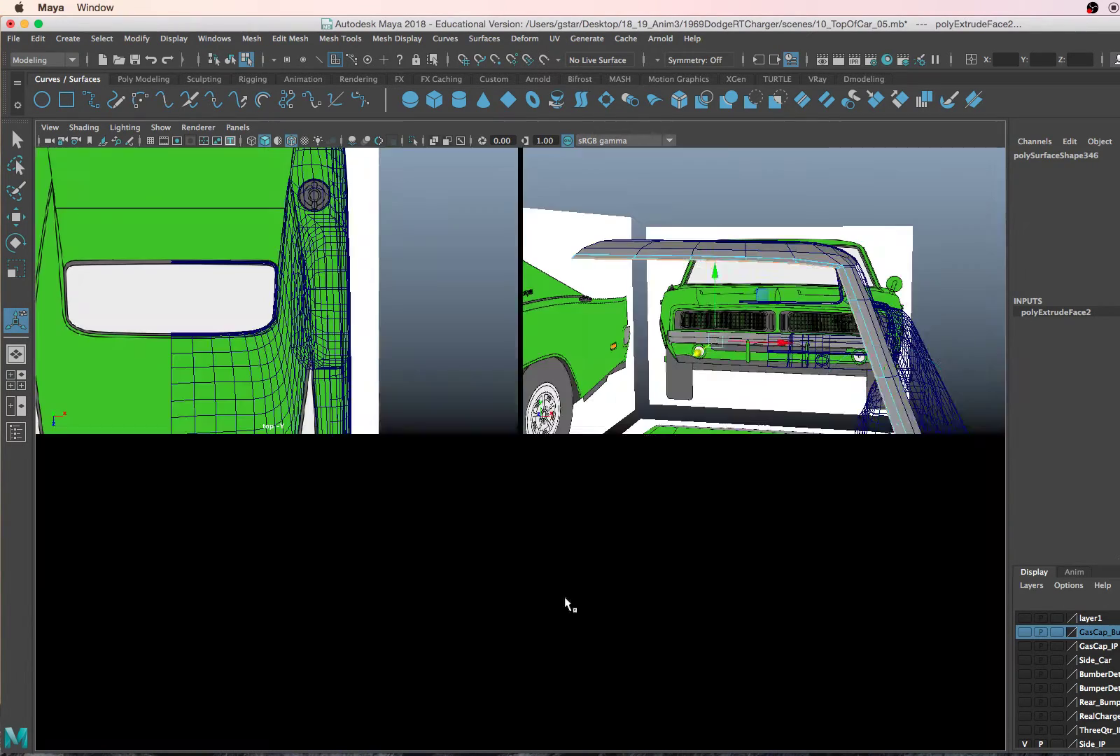
pyautogui.press('space')
pyautogui.scroll(3, 576, 609)
pyautogui.scroll(4, 576, 609)
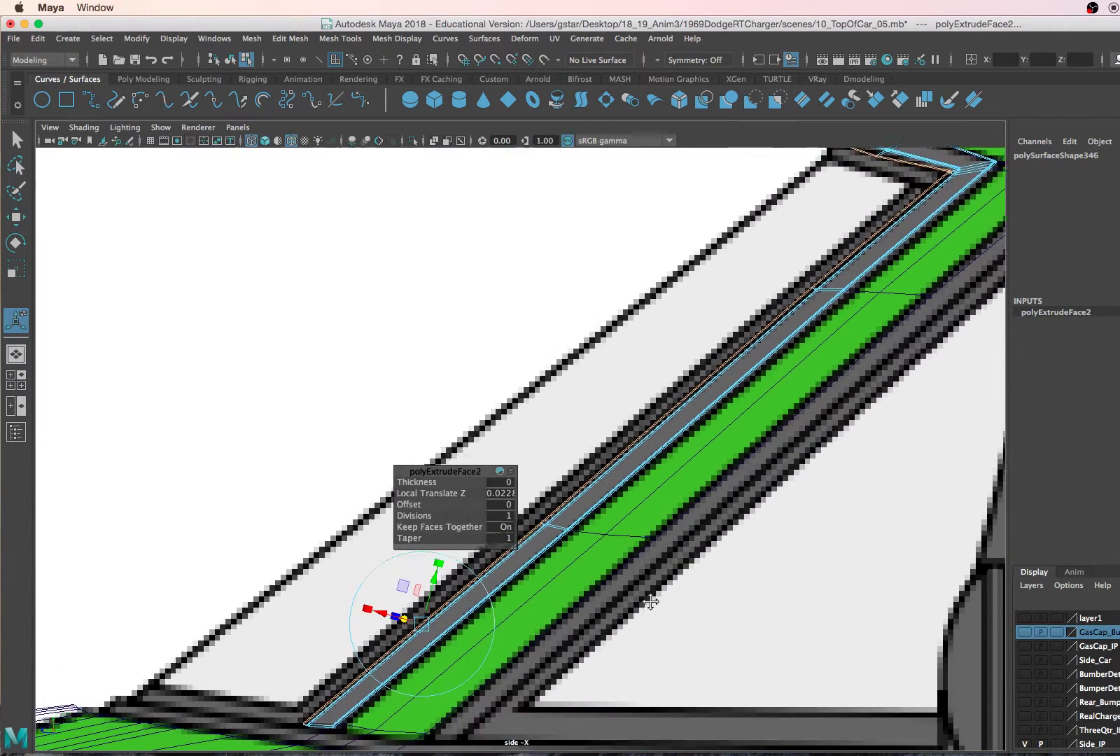
pyautogui.scroll(-3, 580, 601)
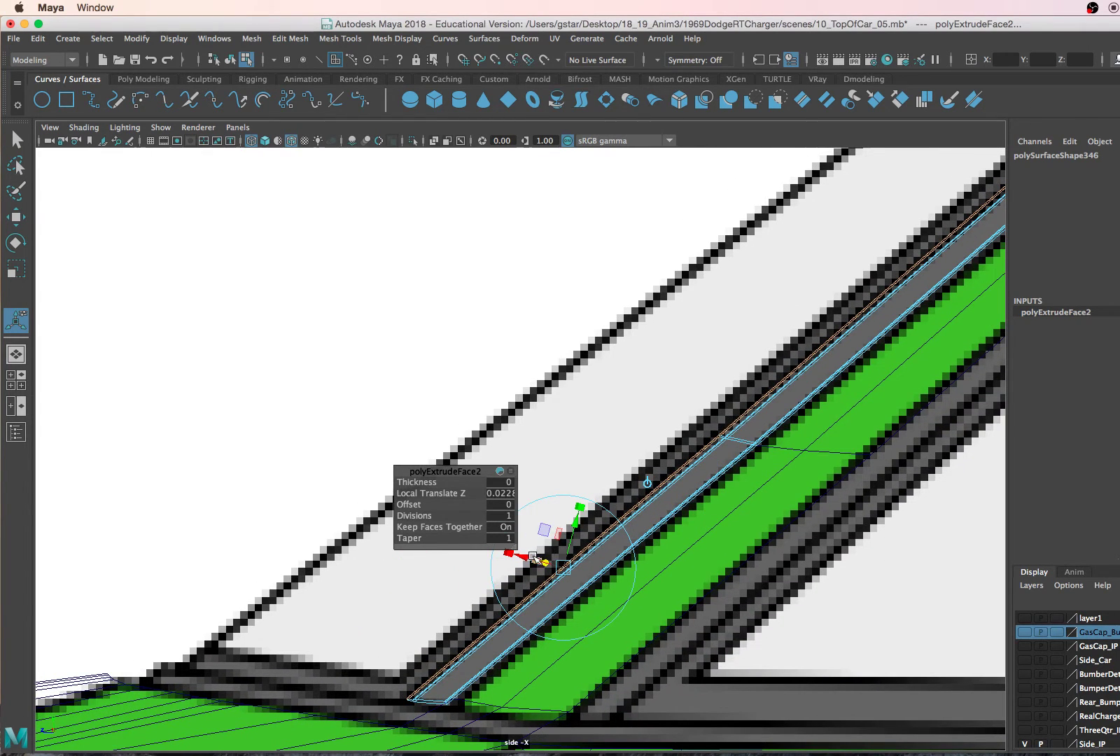
# - In the perspective view, widen the trim extrusion to a Local Translate Z of about 0.05 and adjust its offset along local X
pyautogui.press('space')
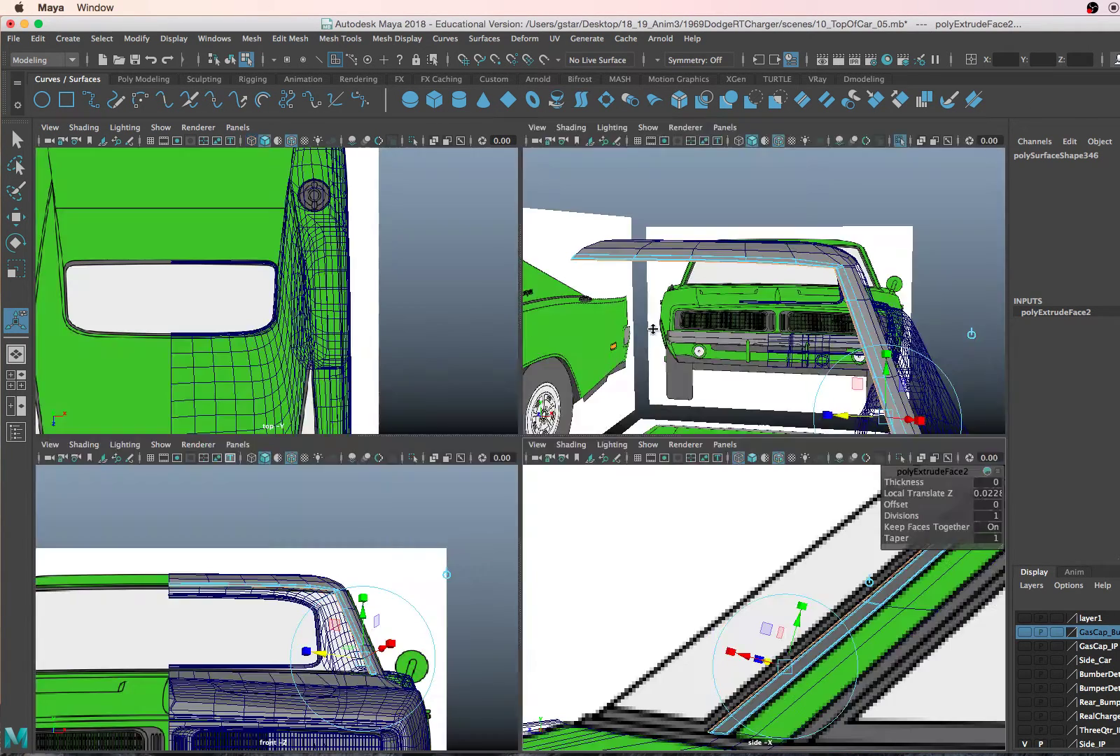
pyautogui.press('space')
pyautogui.keyDown('alt'); pyautogui.moveTo(665, 355); pyautogui.dragTo(660, 528); pyautogui.keyUp('alt')
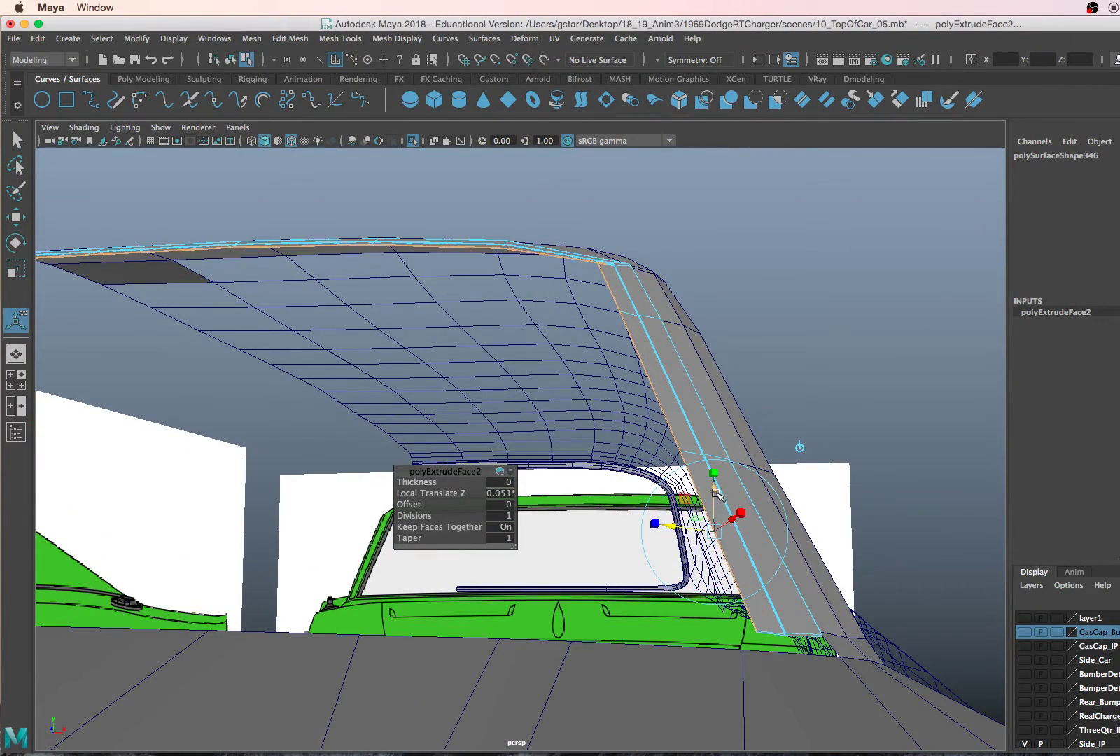
pyautogui.keyDown('alt'); pyautogui.moveTo(717, 494); pyautogui.dragTo(683, 476); pyautogui.keyUp('alt')
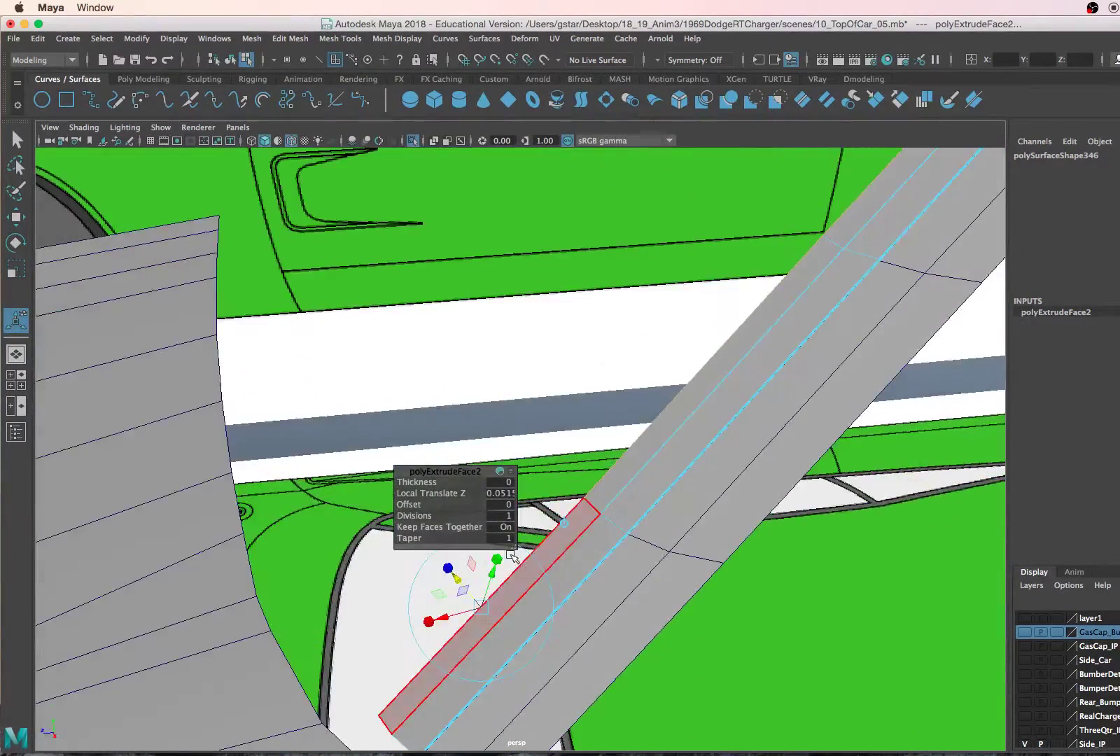
pyautogui.moveTo(429, 621); pyautogui.dragTo(448, 617)
# - Delete the extra edges crossing the trim's corner beside the diagonal seam to clean up the overlapping geometry
pyautogui.keyDown('alt'); pyautogui.moveTo(637, 453); pyautogui.dragTo(590, 345); pyautogui.keyUp('alt')
pyautogui.scroll(5, 591, 344)
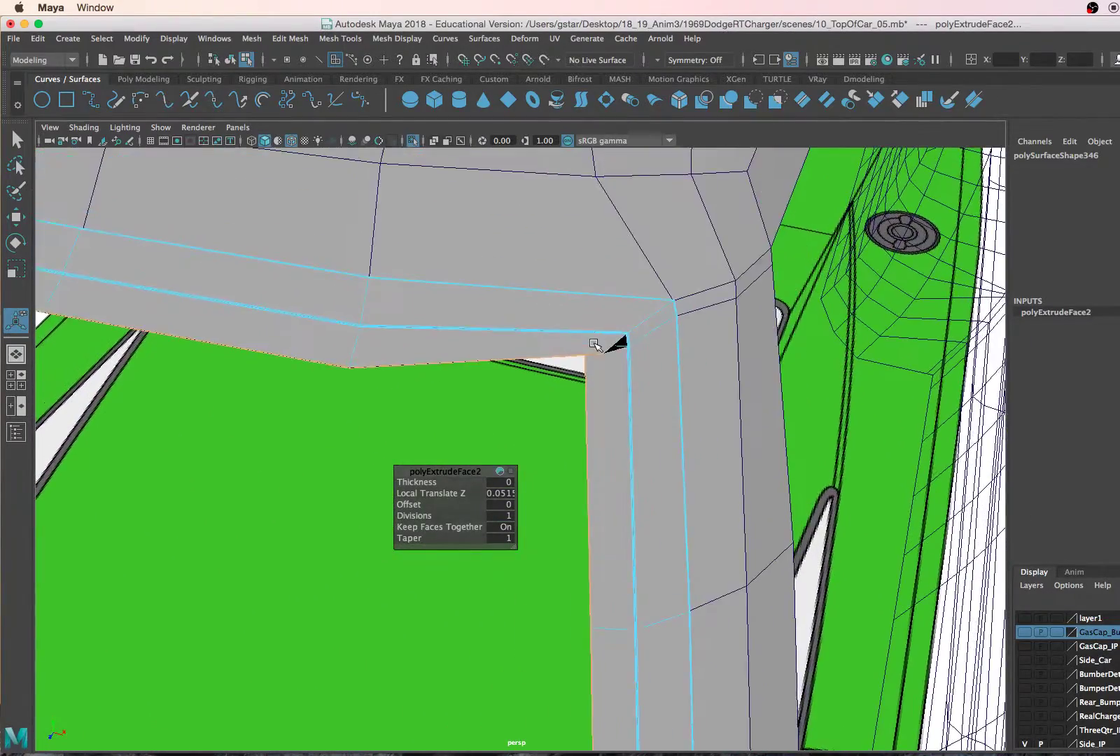
pyautogui.moveTo(648, 334); pyautogui.dragTo(645, 294, button='right')
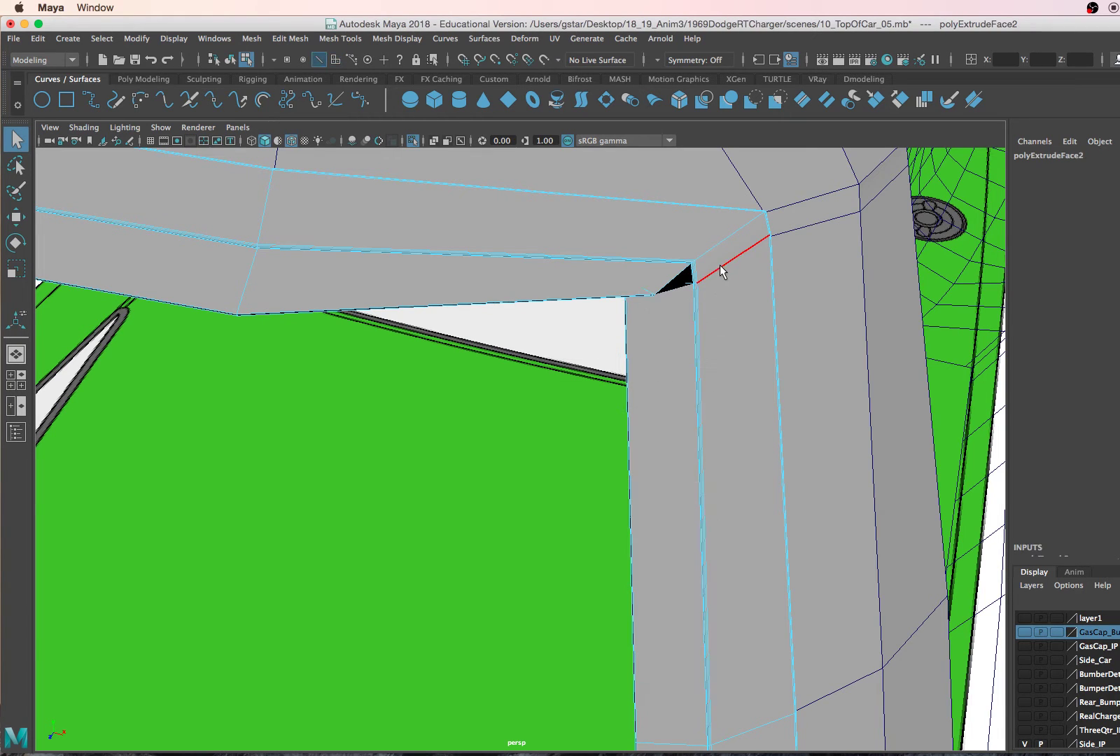
pyautogui.click(723, 272)
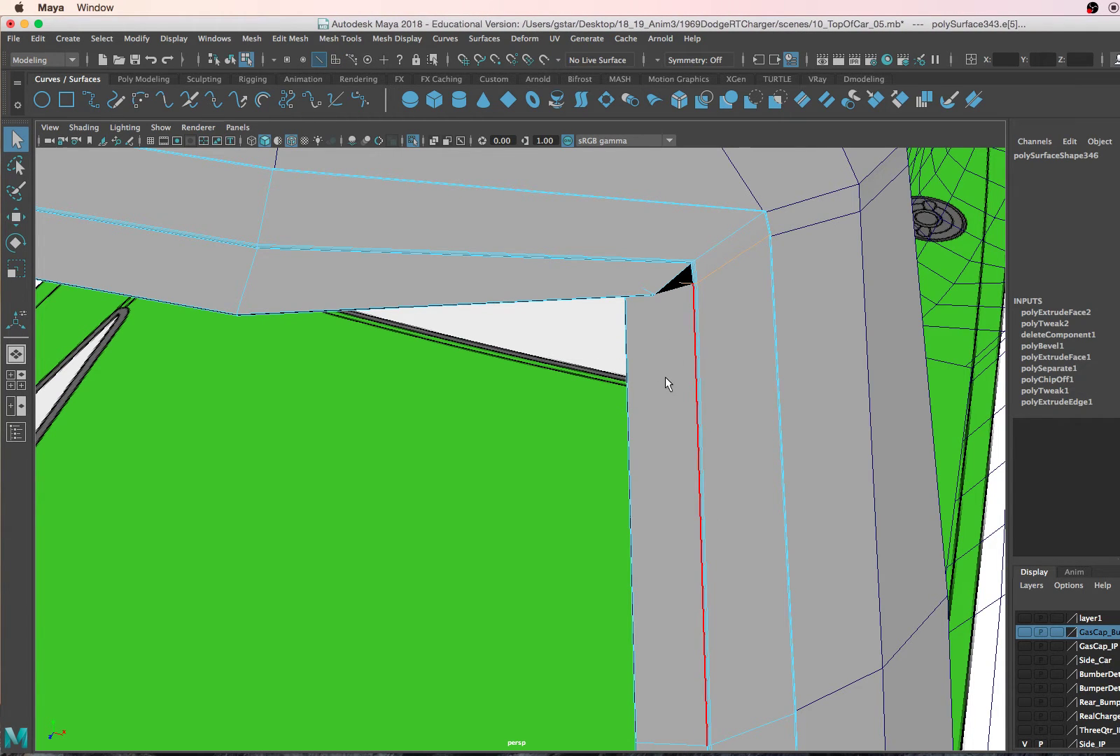
pyautogui.press('4')
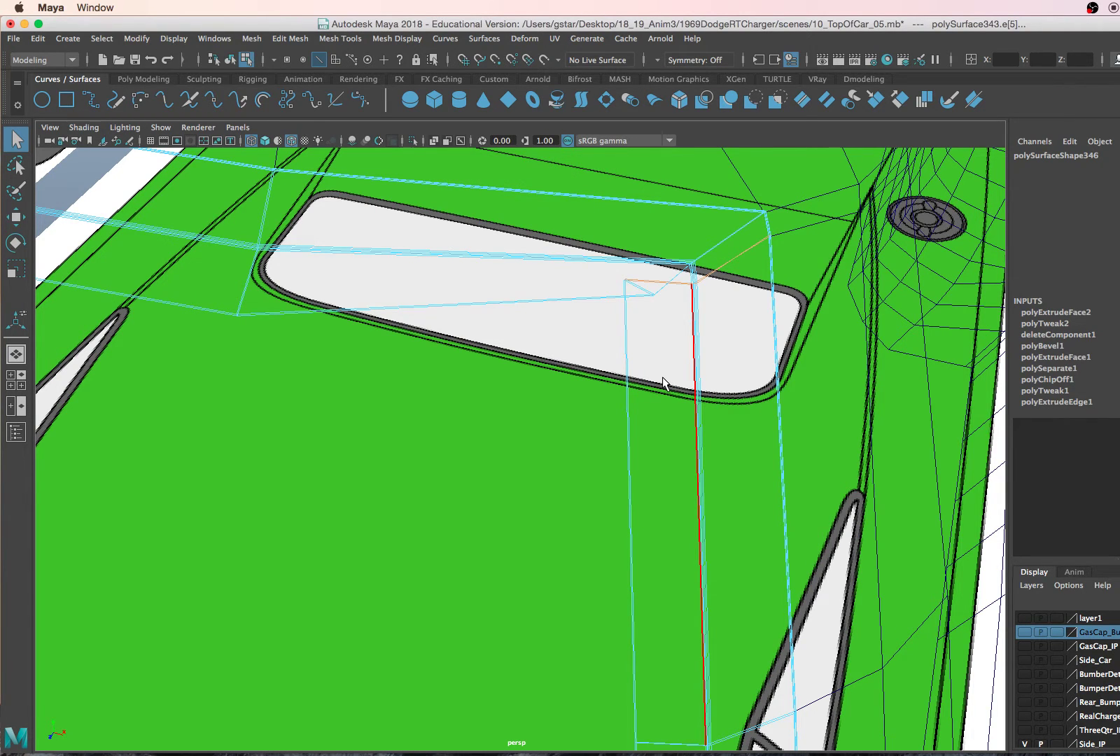
pyautogui.press('Delete')
pyautogui.press('w')
pyautogui.press('5')
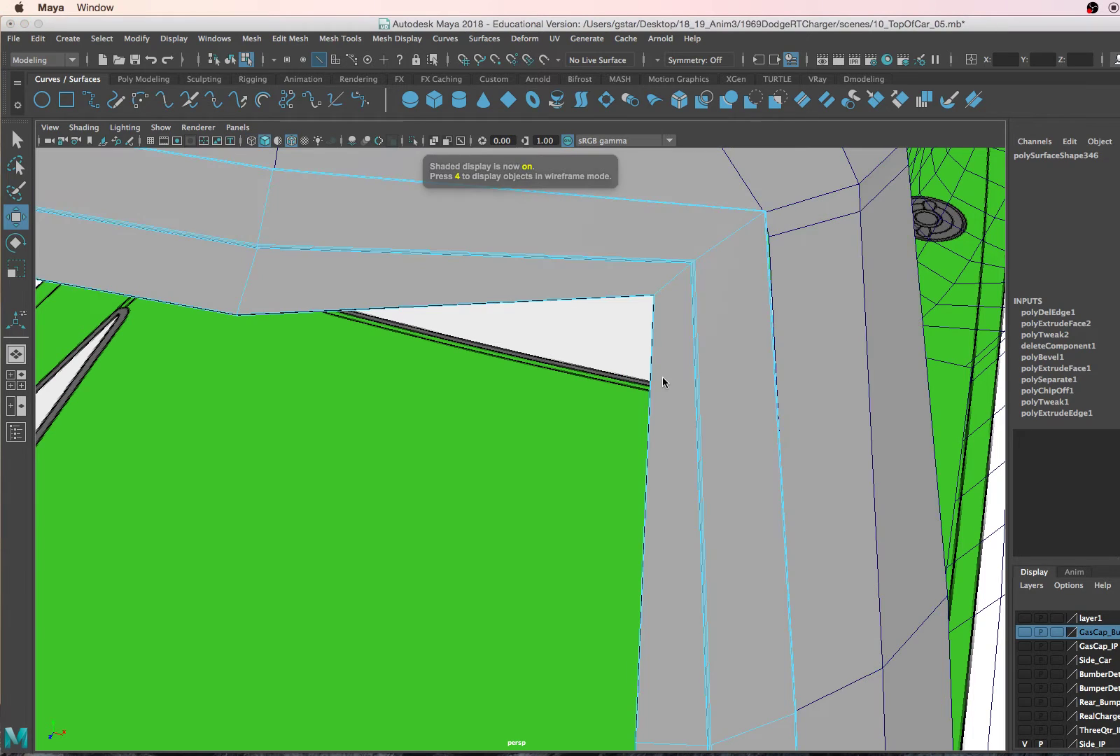
# - Switch the windshield trim to vertex editing and display the top view in wireframe at the trim's roof edge
pyautogui.rightClick(670, 302)
pyautogui.moveTo(670, 302); pyautogui.dragTo(638, 305, button='right')
pyautogui.click(655, 296)
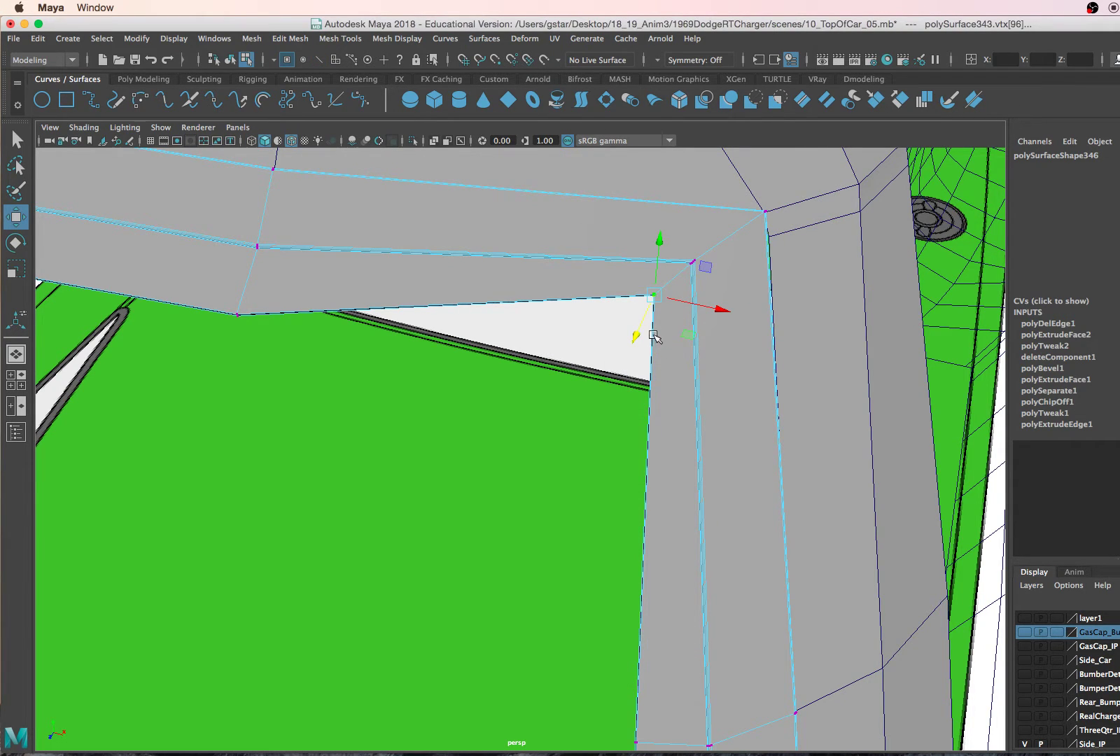
pyautogui.moveTo(637, 339)
pyautogui.keyDown('alt'); pyautogui.mouseDown()
pyautogui.moveTo(600, 297)
pyautogui.moveTo(632, 280)
pyautogui.moveTo(618, 339)
pyautogui.mouseUp(); pyautogui.keyUp('alt')
pyautogui.press('space')
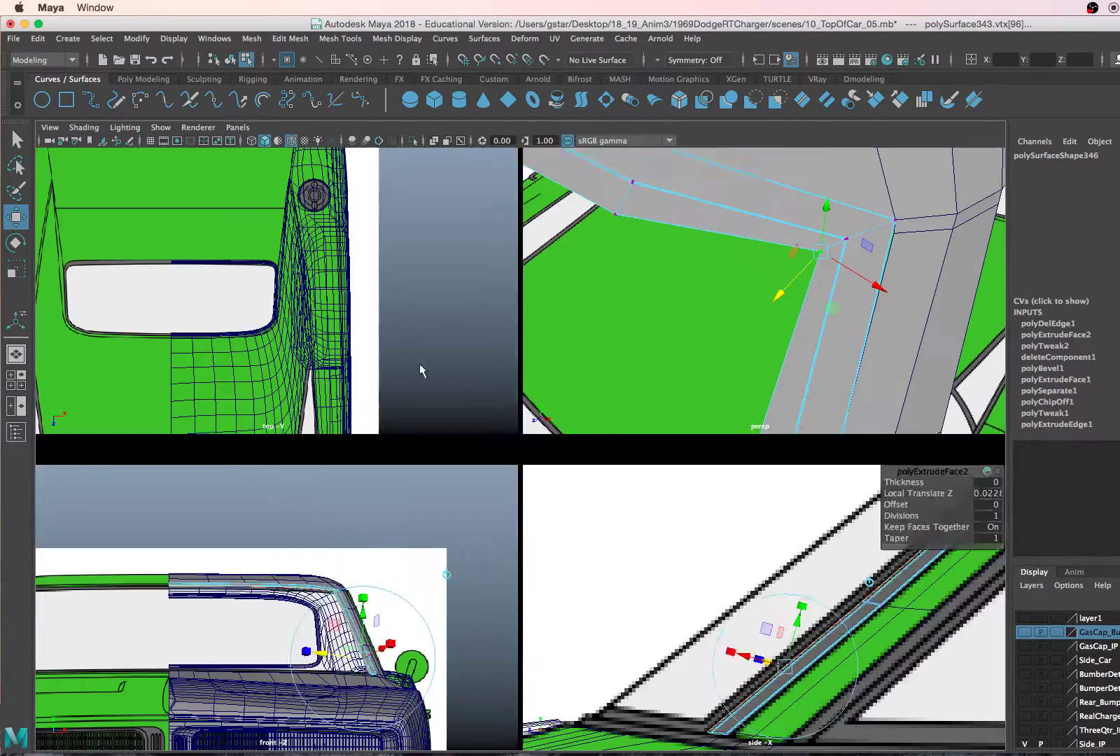
pyautogui.press('space')
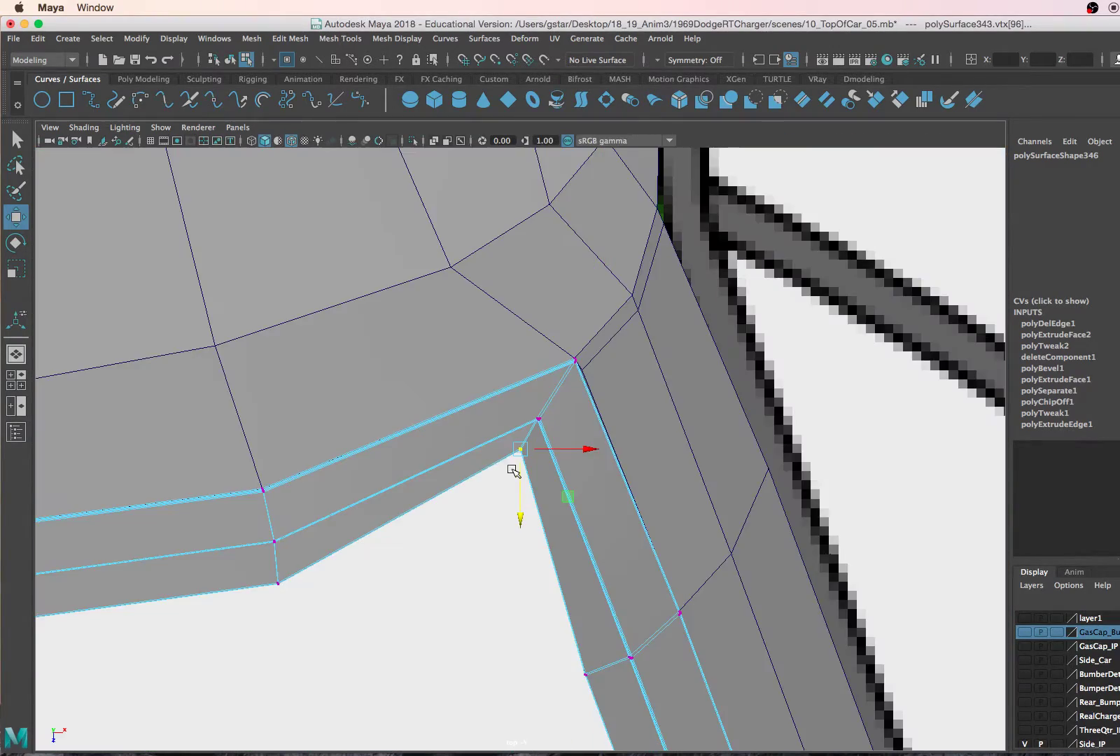
pyautogui.scroll(-5, 545, 492)
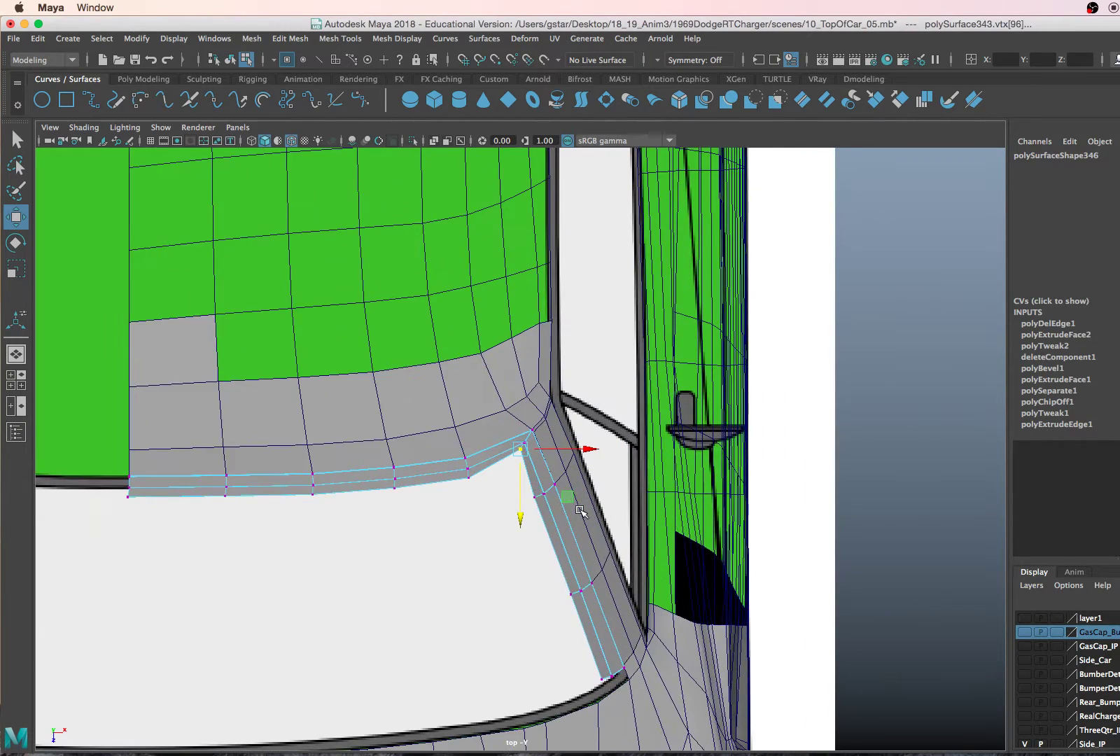
pyautogui.press('4')
pyautogui.scroll(5, 504, 486)
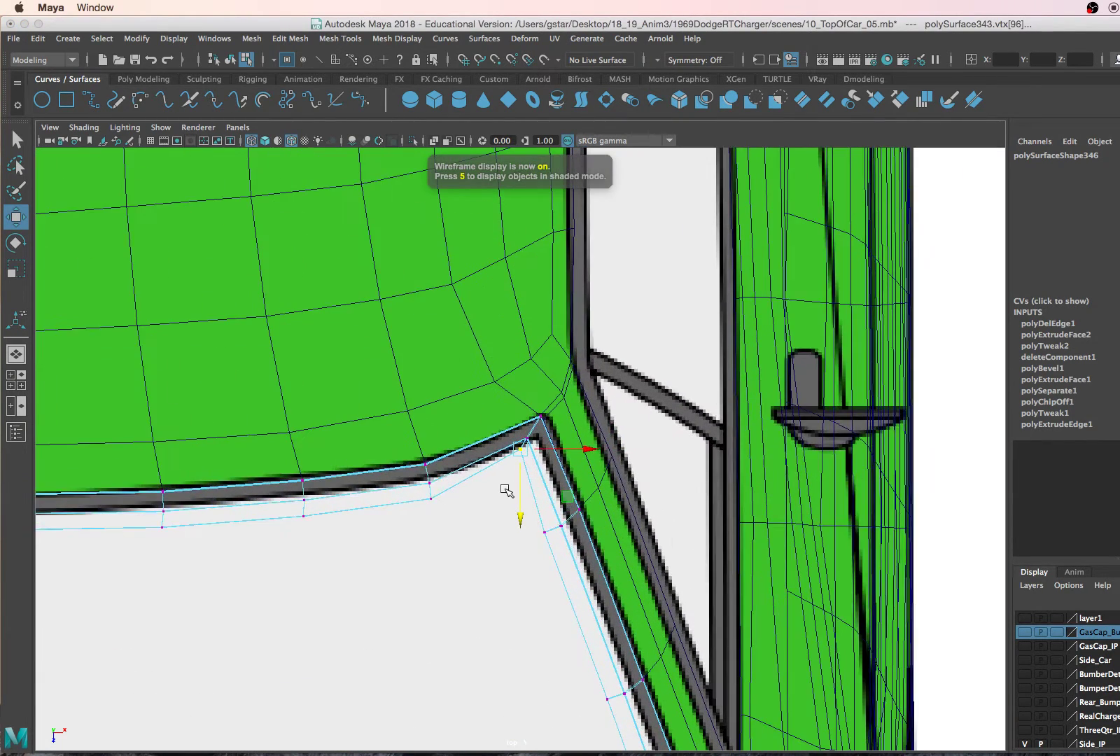
# - Snap the innermost vertices along the trim's roof edge sideways so each lines up with its neighbour in the adjacent edge row
pyautogui.keyDown('alt'); pyautogui.moveTo(489, 468); pyautogui.dragTo(611, 271, button='middle'); pyautogui.keyUp('alt')
pyautogui.keyDown('alt'); pyautogui.moveTo(346, 277); pyautogui.dragTo(855, 273, button='middle'); pyautogui.keyUp('alt')
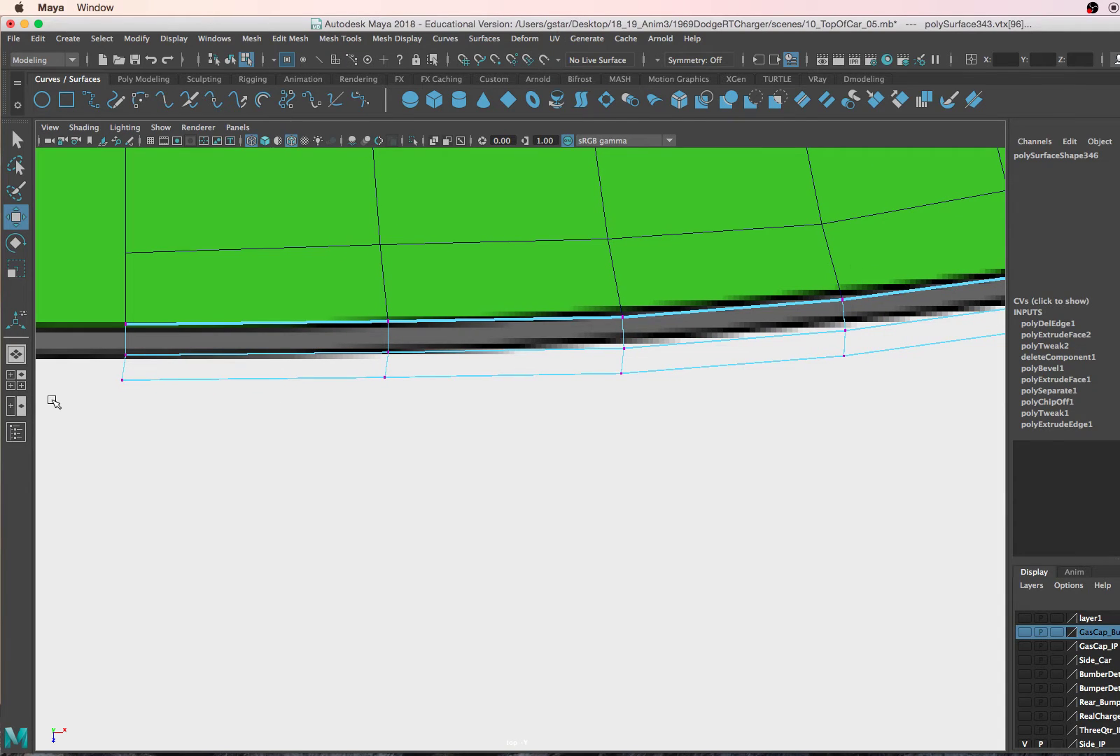
pyautogui.moveTo(101, 368); pyautogui.dragTo(185, 397)
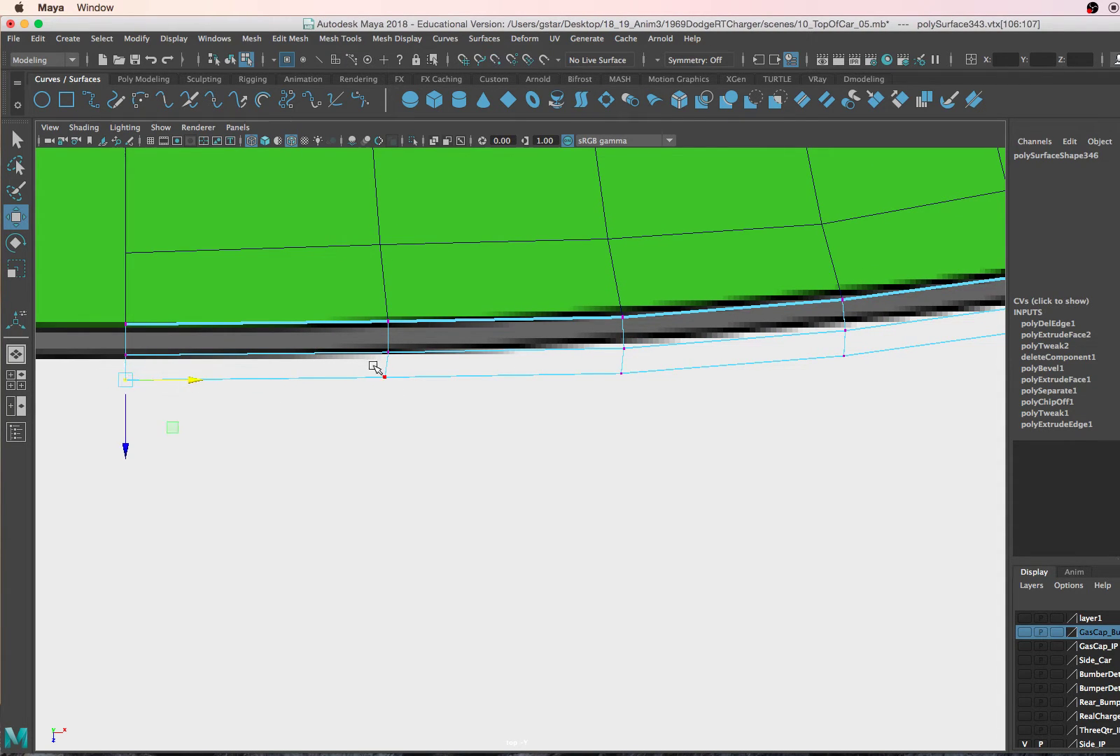
pyautogui.moveTo(374, 369); pyautogui.dragTo(426, 385)
pyautogui.press('v')
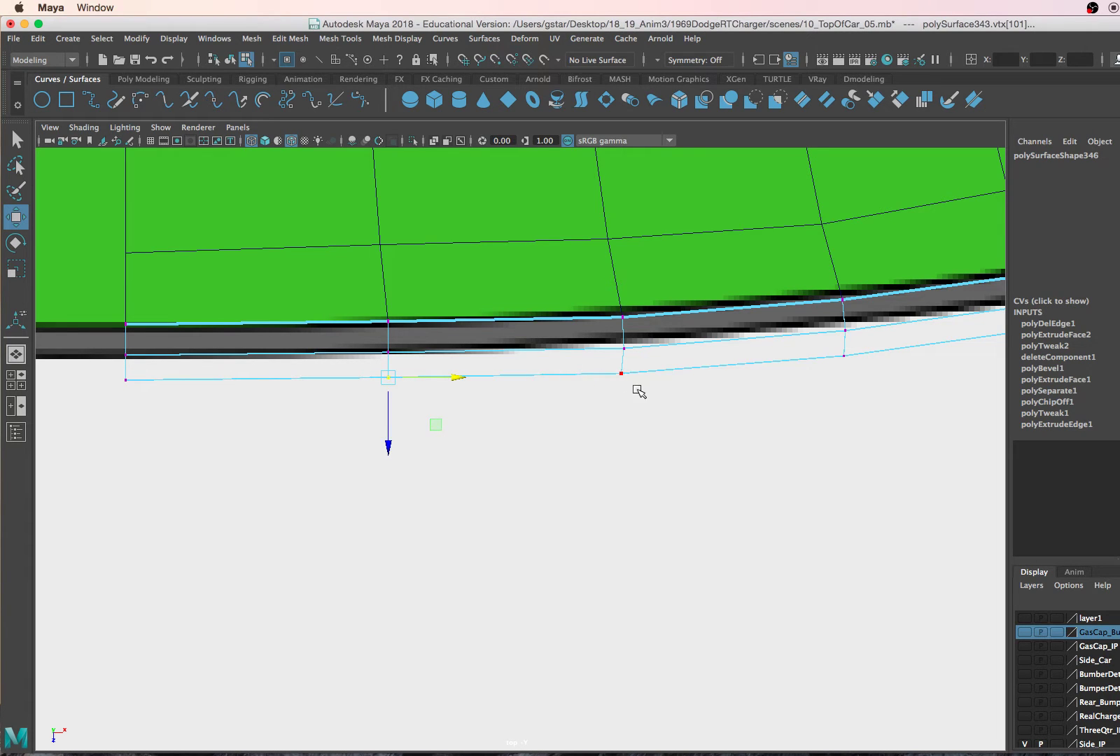
pyautogui.click(621, 373)
pyautogui.press('v')
pyautogui.keyDown('alt'); pyautogui.moveTo(750, 354); pyautogui.dragTo(560, 399, button='middle'); pyautogui.keyUp('alt')
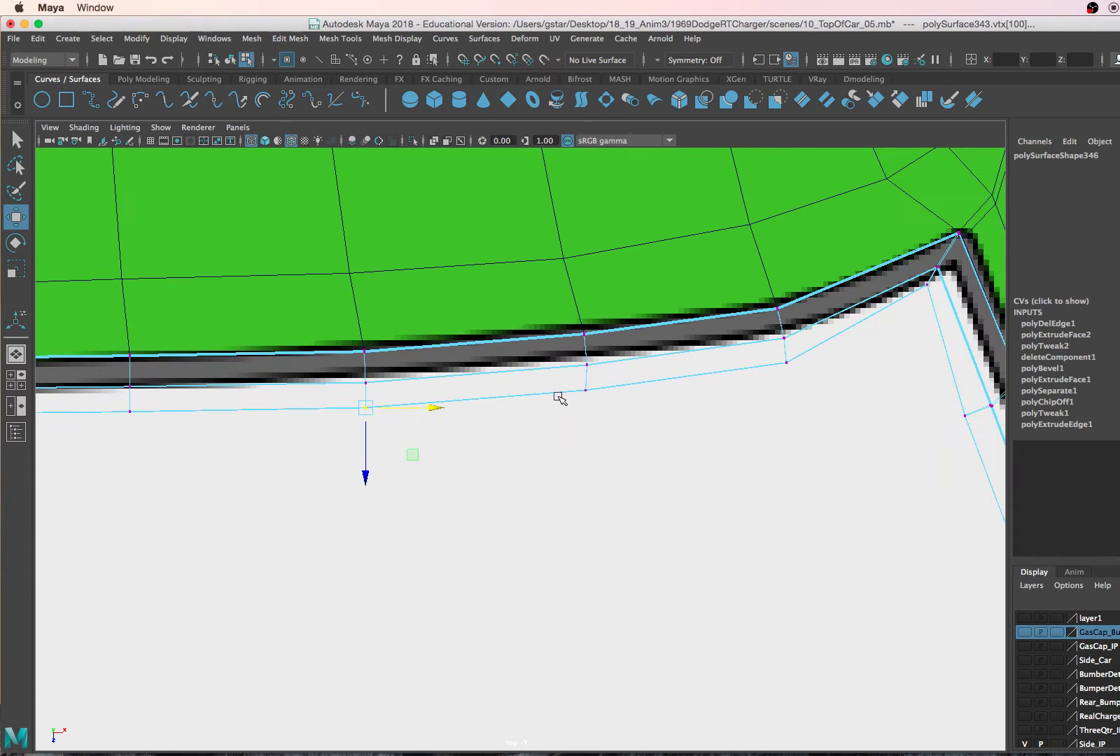
pyautogui.moveTo(578, 387); pyautogui.dragTo(615, 400)
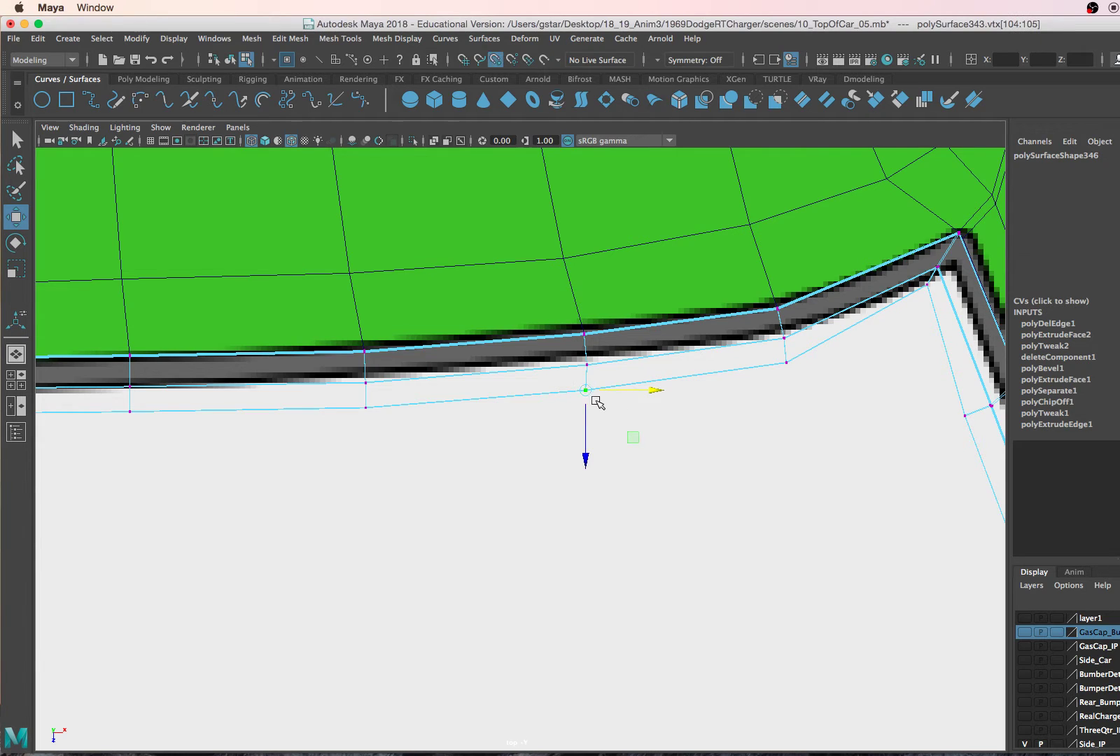
pyautogui.moveTo(770, 358); pyautogui.dragTo(807, 377)
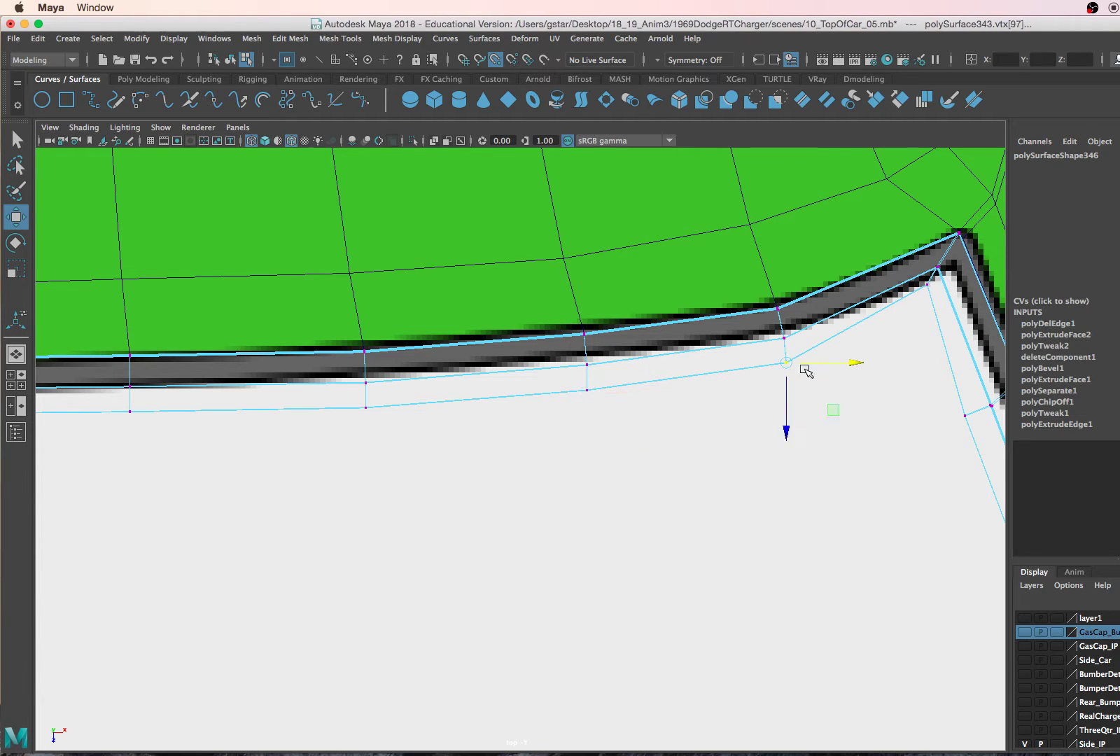
pyautogui.press('v')
# - In the top view, move the trim's innermost corner vertex slightly farther into the windshield opening to widen the corner
pyautogui.keyDown('alt'); pyautogui.moveTo(834, 345); pyautogui.dragTo(763, 320, button='middle'); pyautogui.keyUp('alt')
pyautogui.click(763, 302)
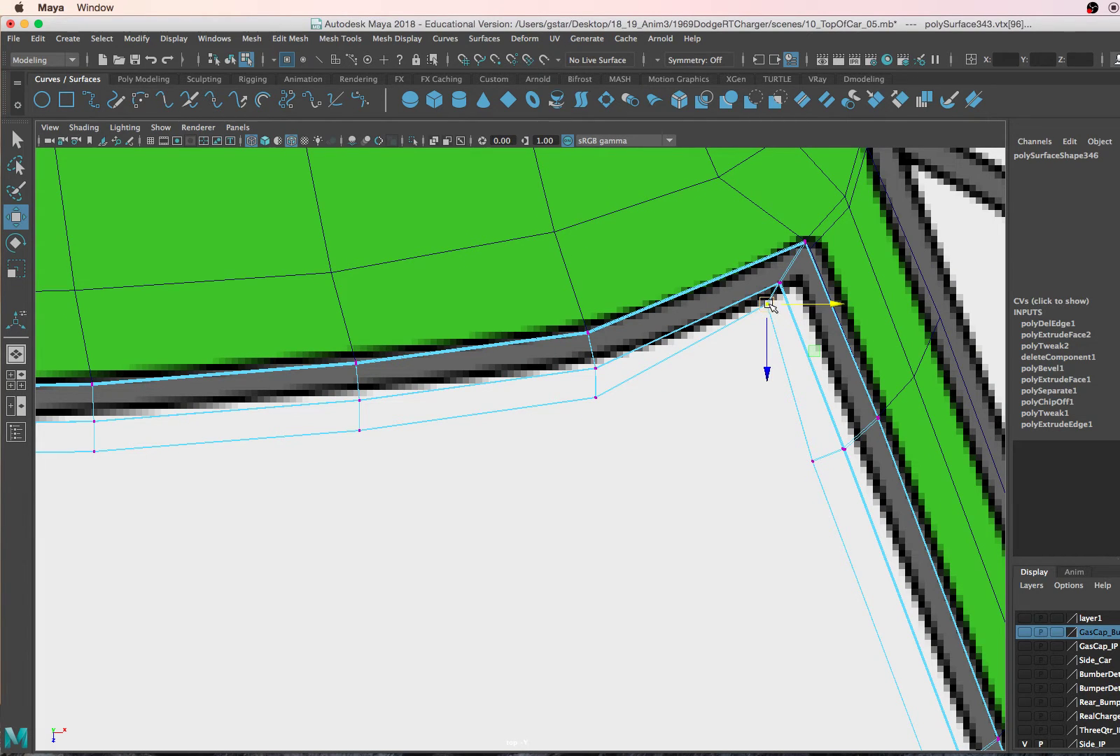
pyautogui.moveTo(769, 304); pyautogui.dragTo(773, 329)
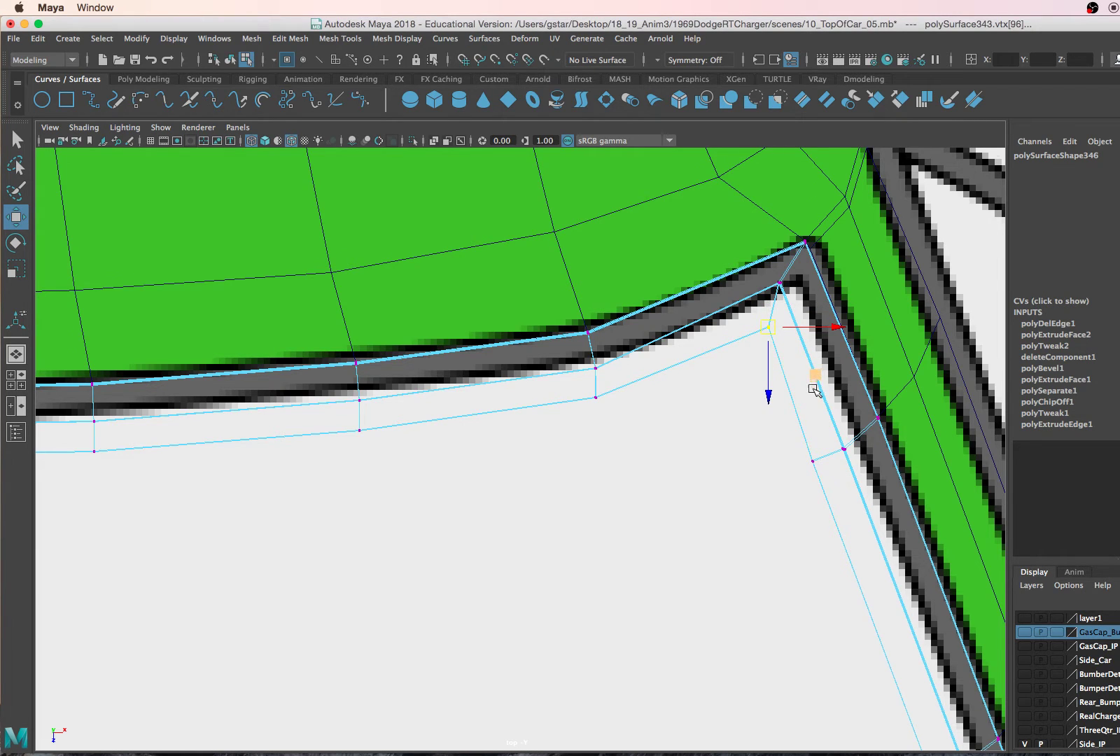
# - Move the innermost vertex at the pillar's lower end forward along Z to the windshield's lower blueprint line
pyautogui.keyDown('alt'); pyautogui.moveTo(814, 390); pyautogui.dragTo(718, 338, button='middle'); pyautogui.keyUp('alt')
pyautogui.keyDown('alt'); pyautogui.moveTo(772, 545); pyautogui.dragTo(639, 333, button='middle'); pyautogui.keyUp('alt')
pyautogui.keyDown('alt'); pyautogui.moveTo(683, 554); pyautogui.dragTo(675, 414, button='middle'); pyautogui.keyUp('alt')
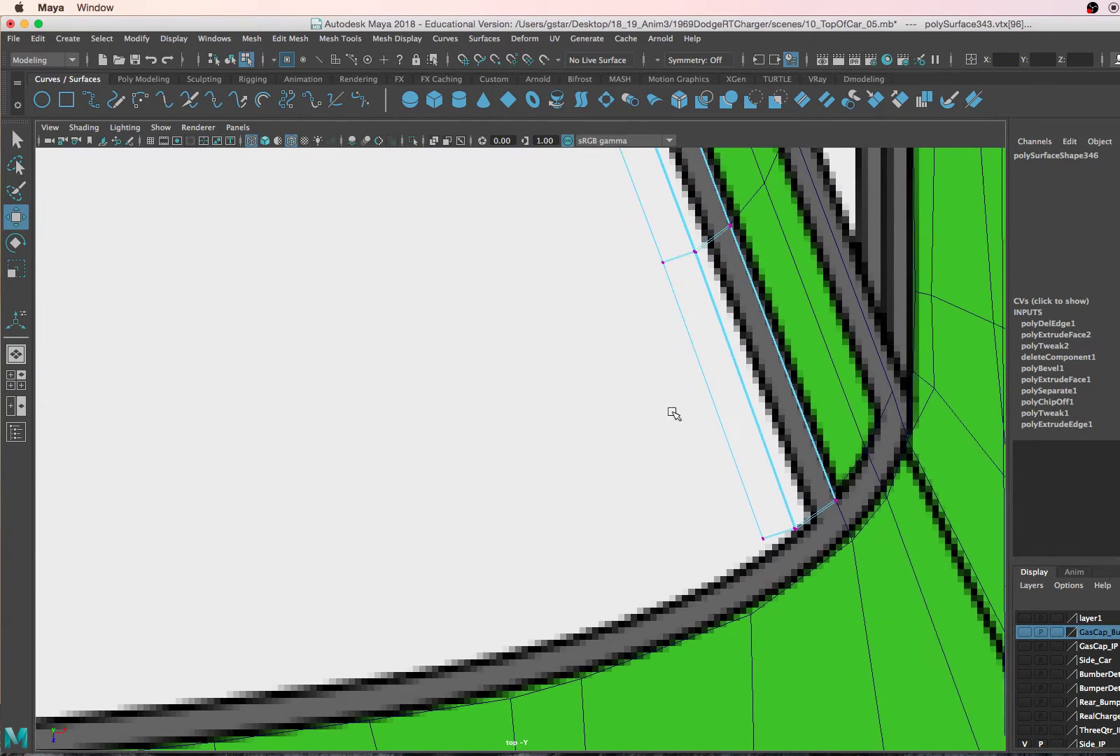
pyautogui.scroll(1, 736, 575)
pyautogui.keyDown('alt'); pyautogui.moveTo(740, 576); pyautogui.dragTo(643, 504, button='middle'); pyautogui.keyUp('alt')
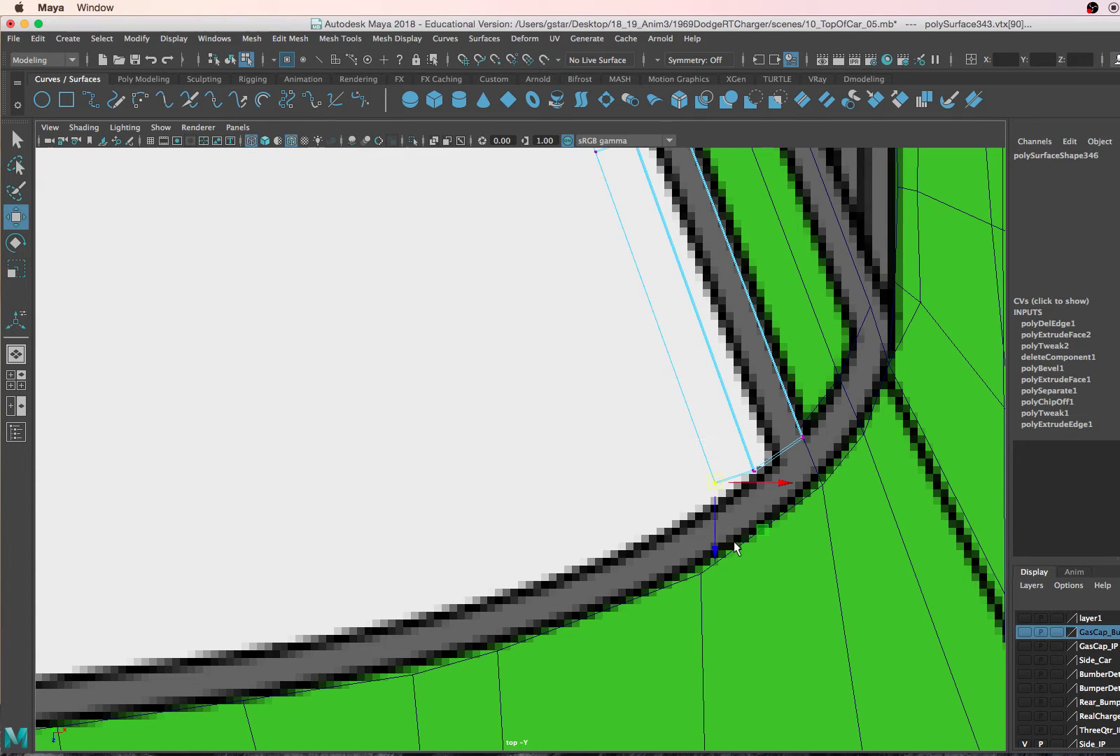
pyautogui.press('space')
pyautogui.scroll(4, 735, 629)
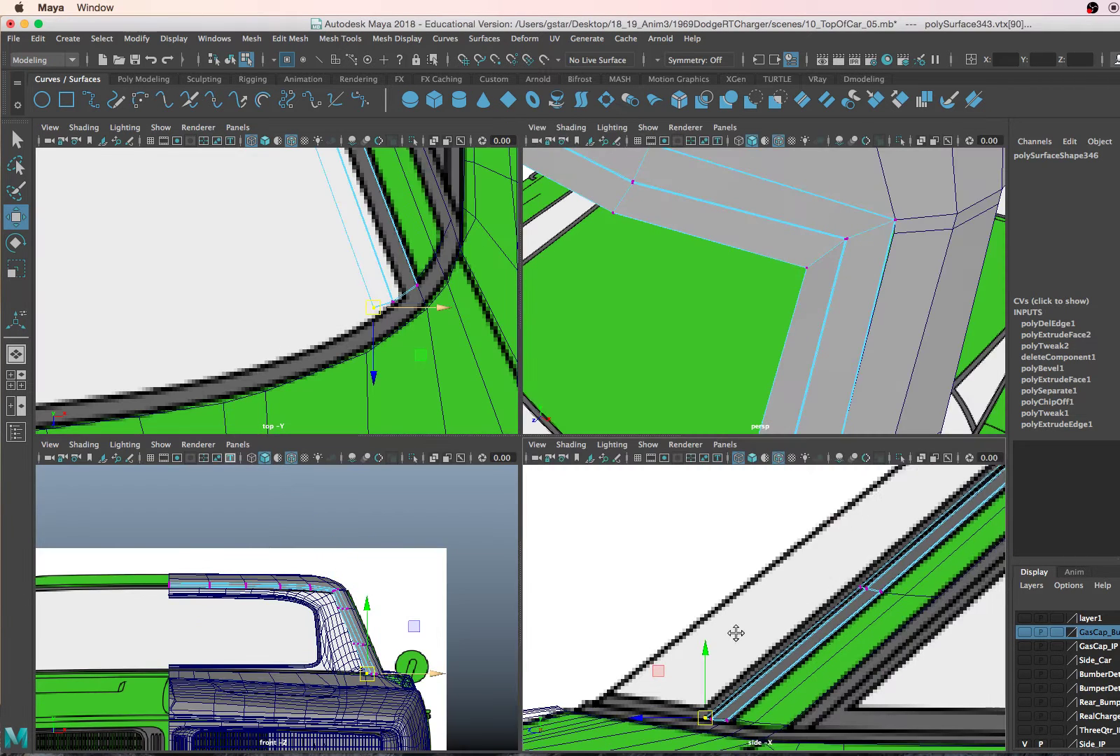
pyautogui.scroll(4, 726, 633)
pyautogui.keyDown('alt'); pyautogui.moveTo(726, 633); pyautogui.dragTo(764, 632, button='middle'); pyautogui.keyUp('alt')
pyautogui.scroll(1, 641, 687)
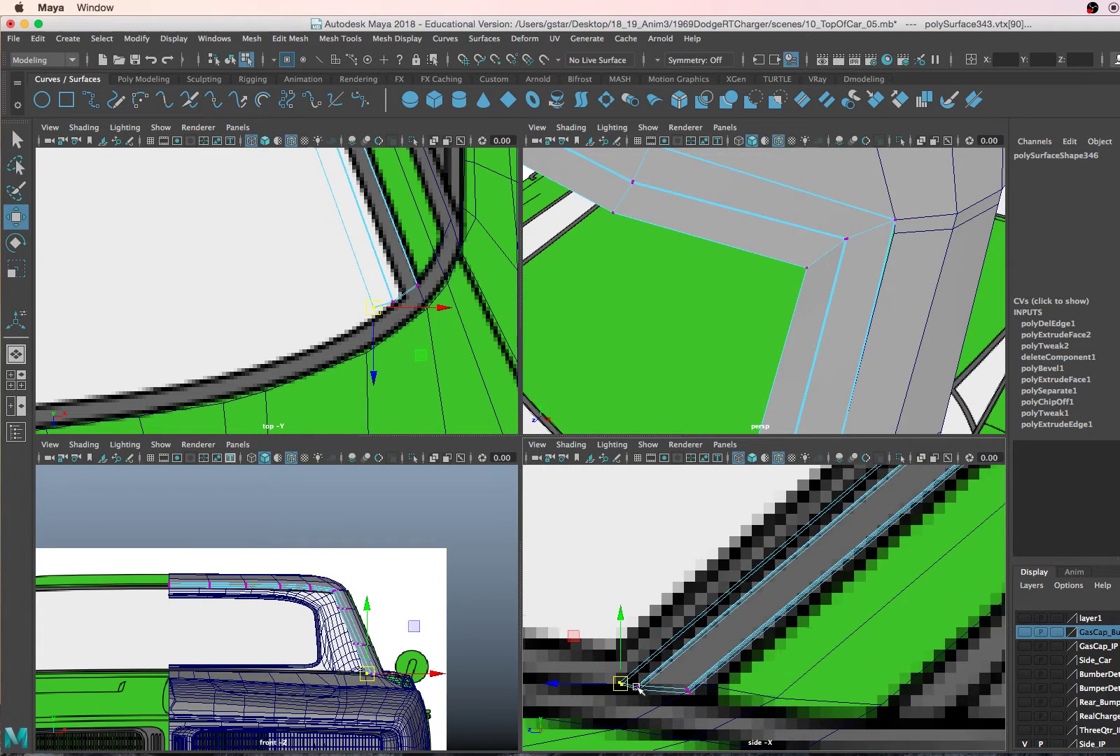
pyautogui.keyDown('alt'); pyautogui.moveTo(641, 685); pyautogui.dragTo(713, 605, button='middle'); pyautogui.keyUp('alt')
pyautogui.scroll(2, 713, 600)
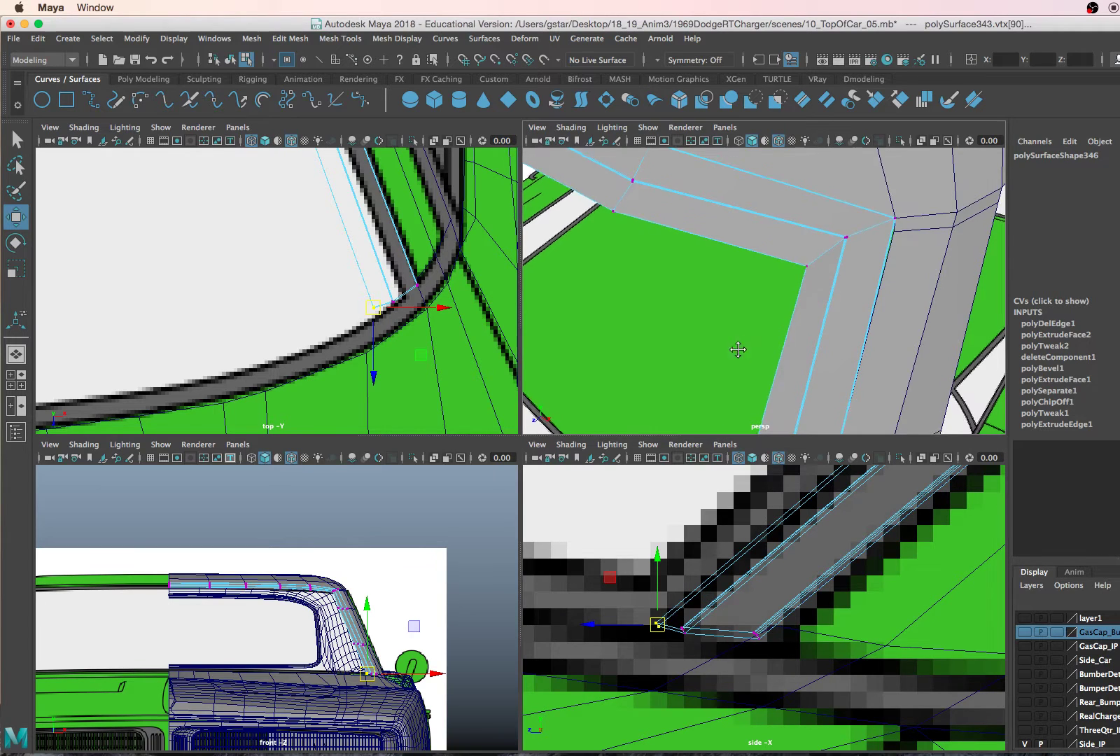
pyautogui.keyDown('alt'); pyautogui.moveTo(738, 347); pyautogui.dragTo(714, 322); pyautogui.keyUp('alt')
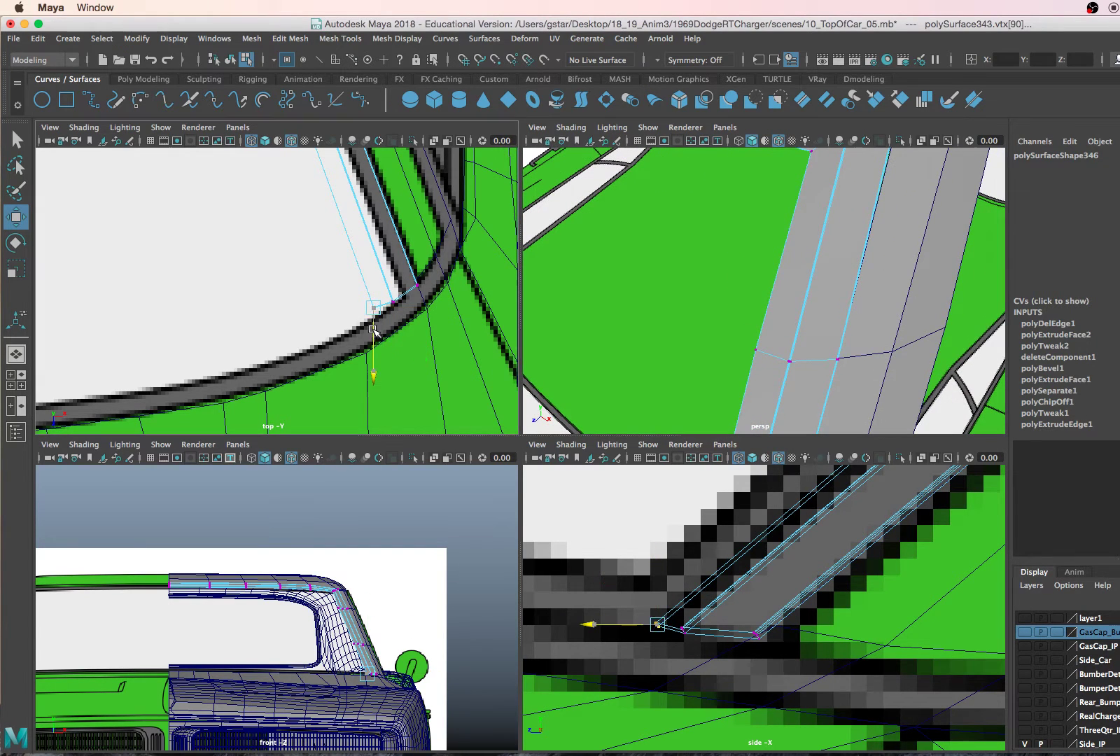
pyautogui.moveTo(373, 328); pyautogui.dragTo(379, 337)
# - Nudge the neighbouring middle vertex at the pillar's lower end forward and lower the innermost vertex slightly in the side view
pyautogui.scroll(2, 401, 289)
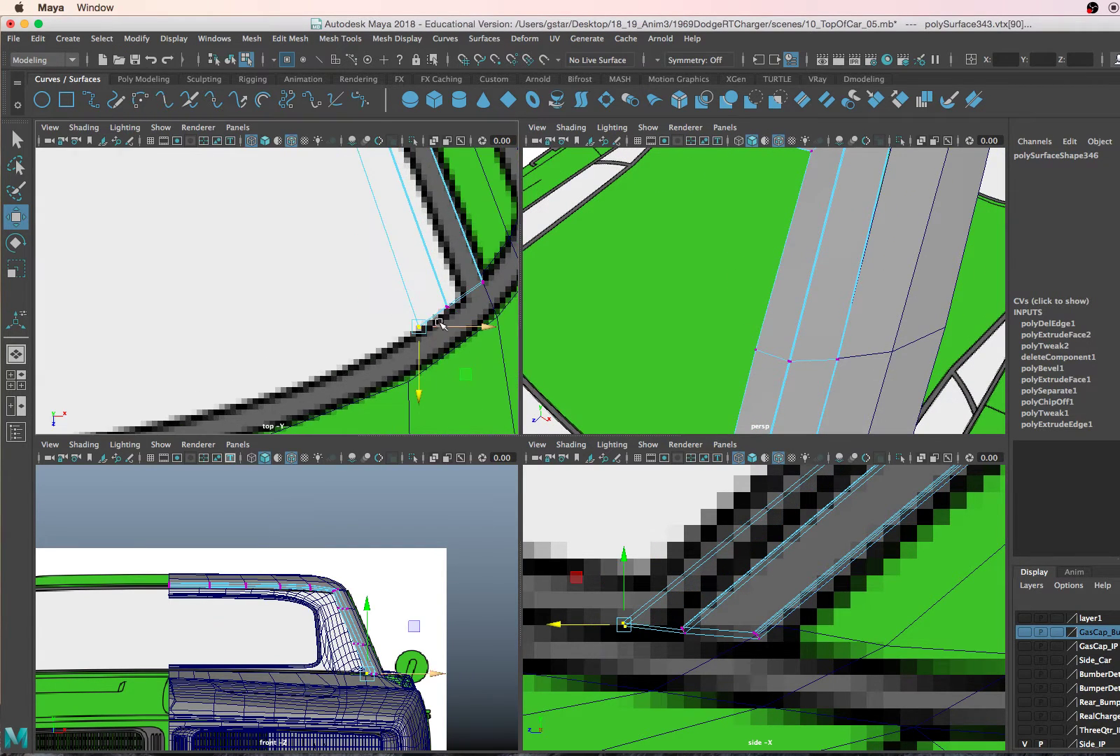
pyautogui.click(446, 308)
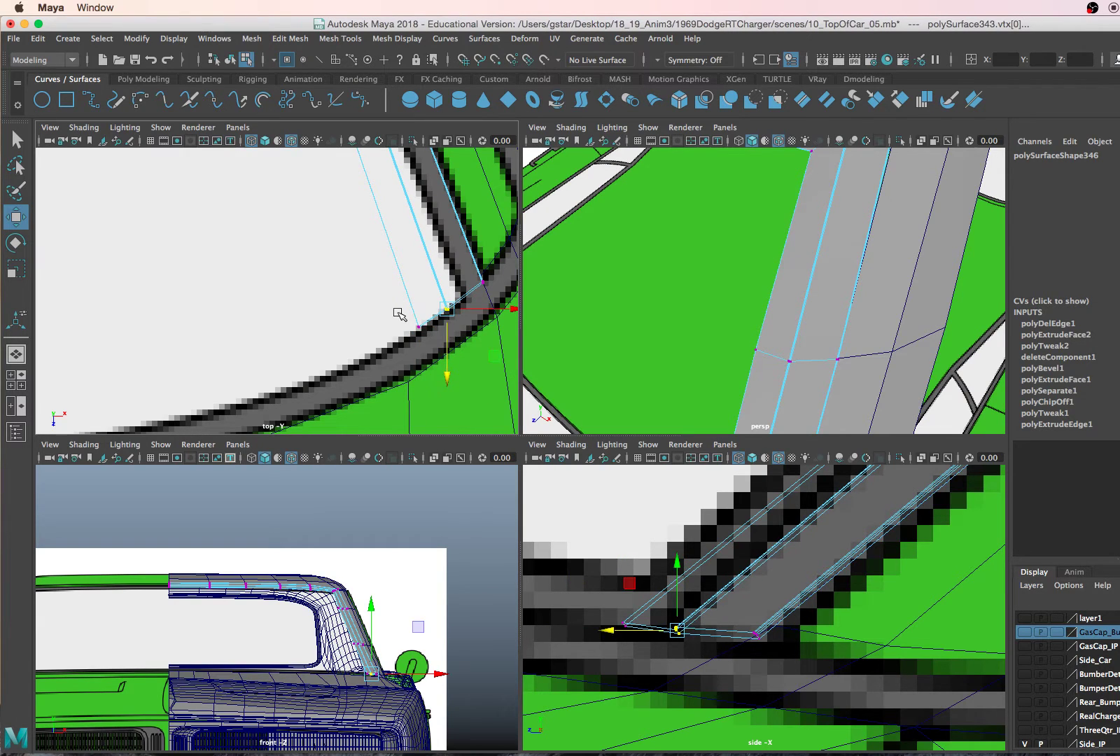
pyautogui.click(418, 326)
pyautogui.click(624, 560)
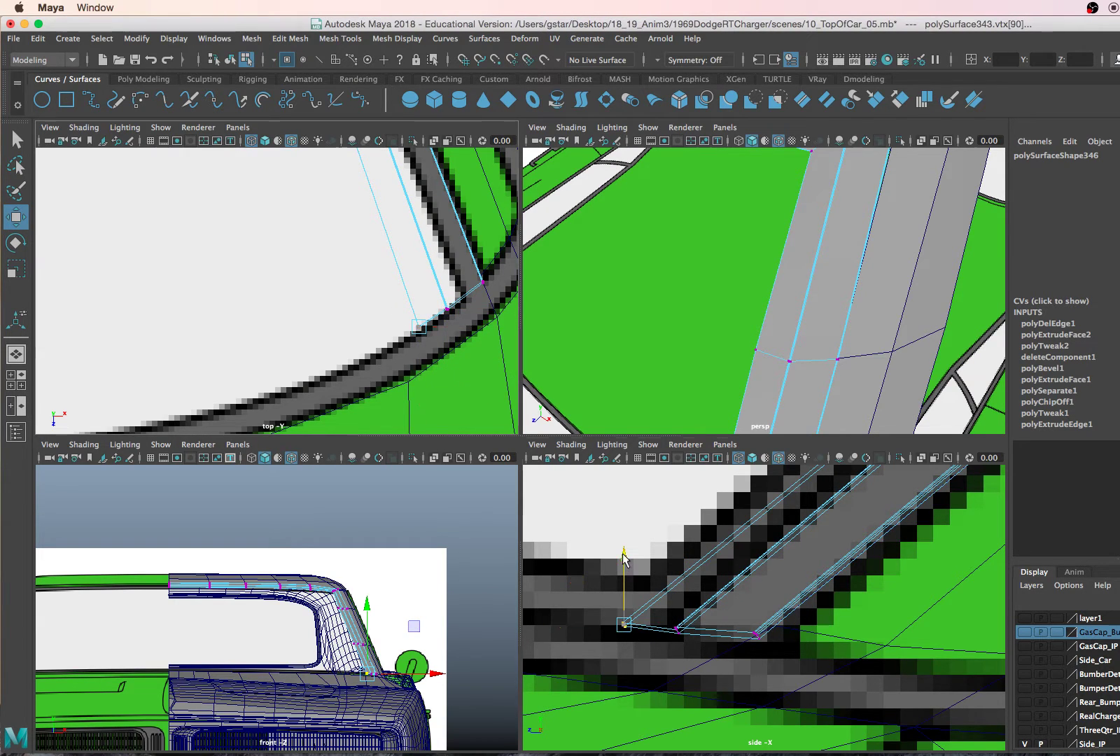
pyautogui.moveTo(624, 558); pyautogui.dragTo(624, 560)
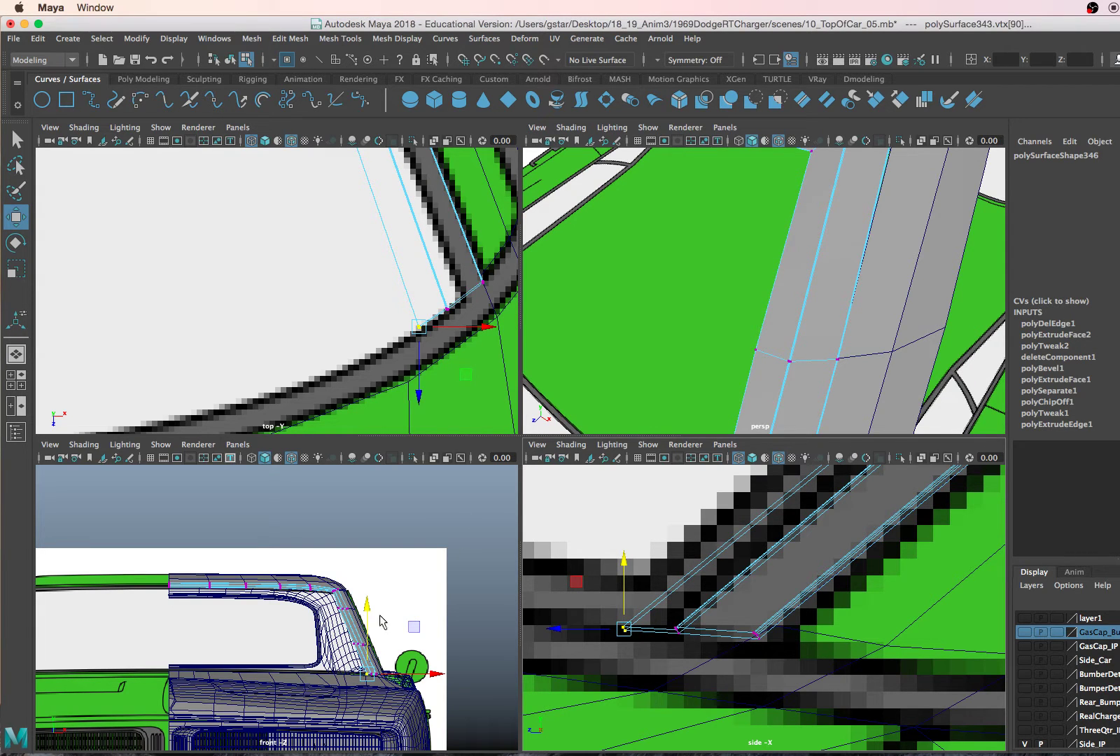
# - Examine the adjusted trim against the front and top blueprints along the roof edge and pillar
pyautogui.scroll(2, 382, 622)
pyautogui.press('space')
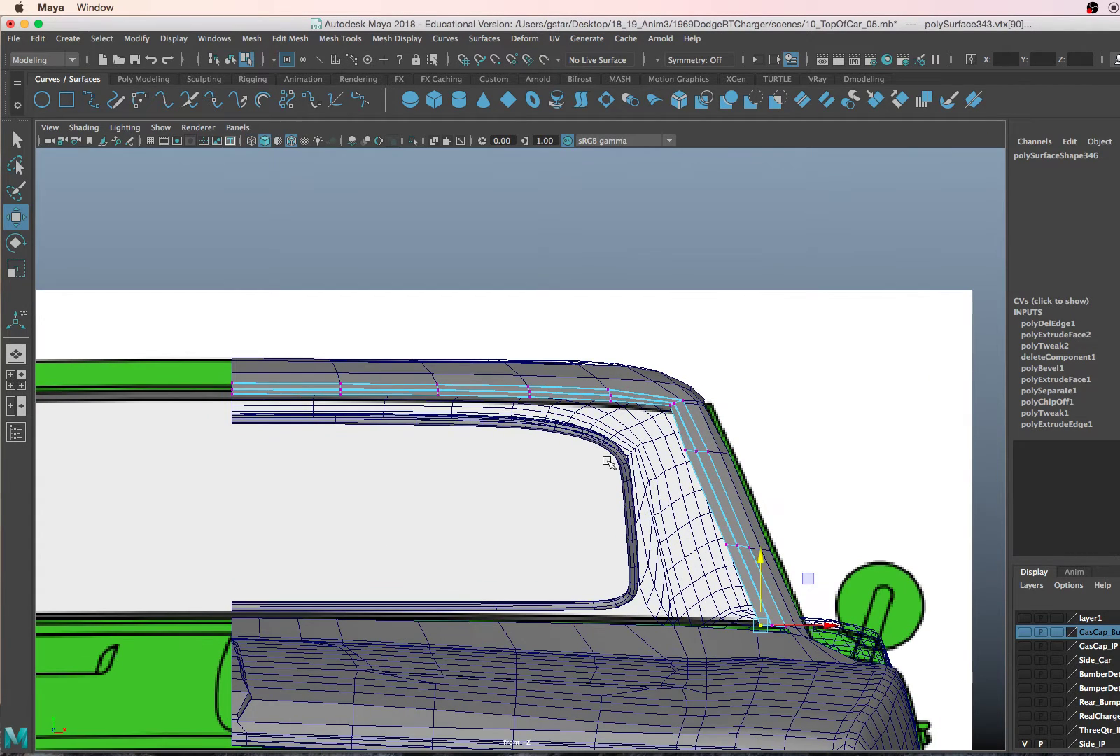
pyautogui.keyDown('alt'); pyautogui.moveTo(607, 462); pyautogui.dragTo(524, 404, button='middle'); pyautogui.keyUp('alt')
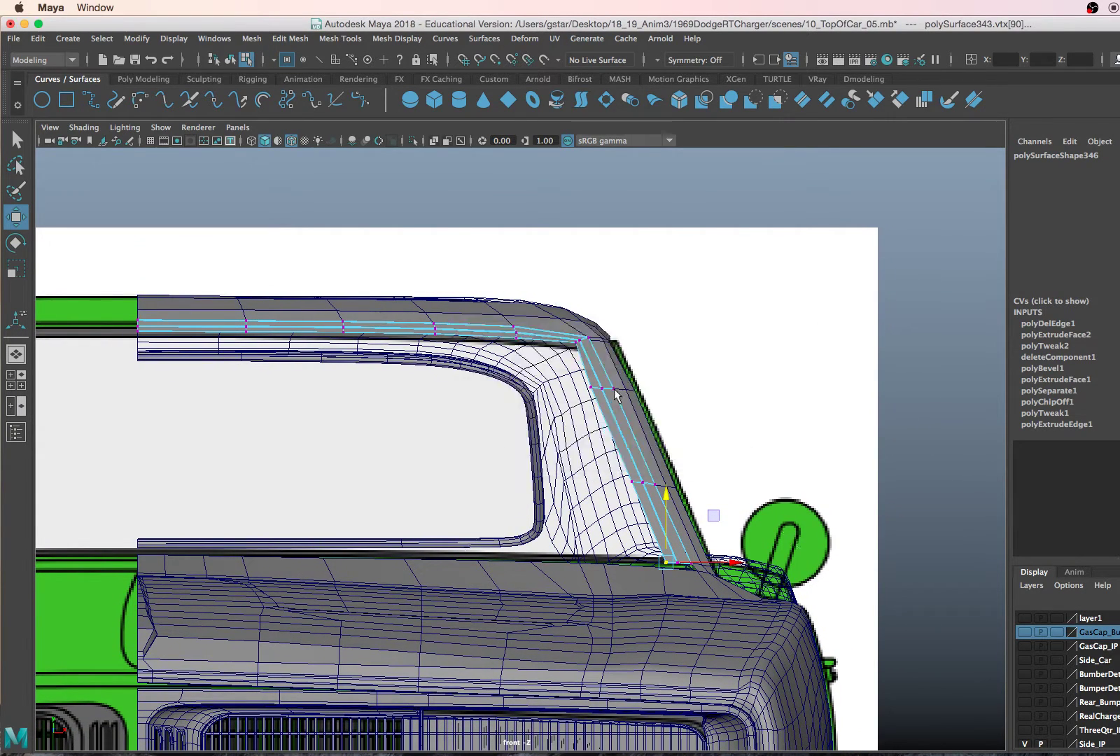
pyautogui.press('space')
pyautogui.press('space')
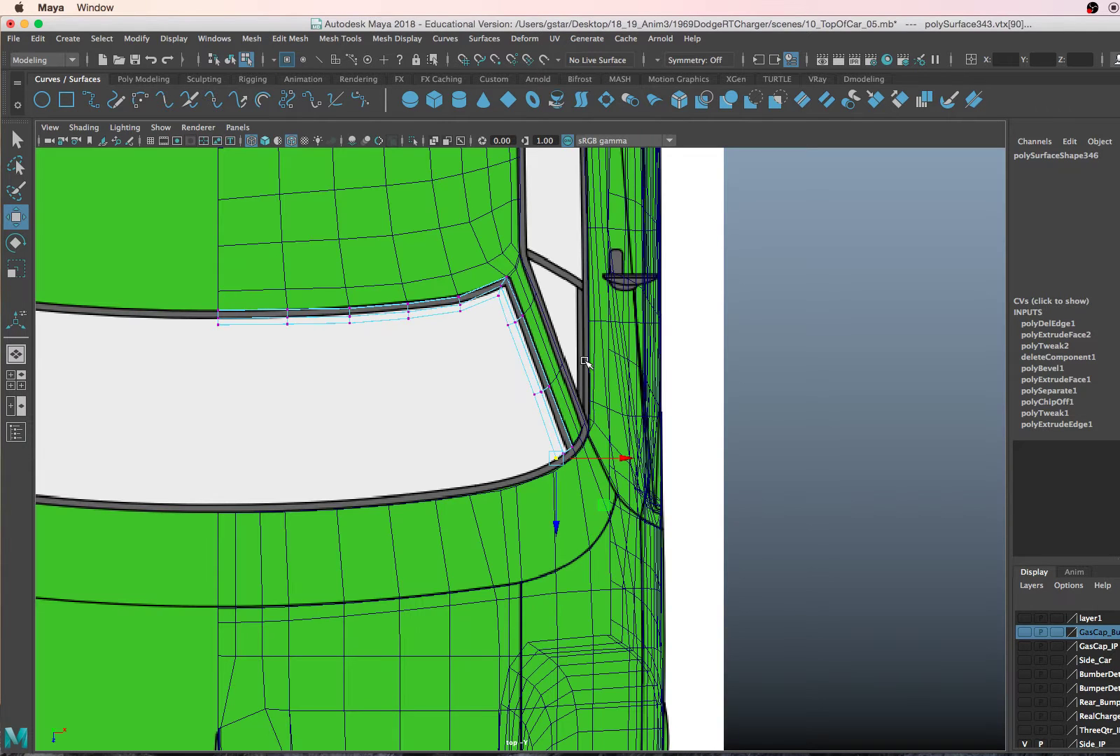
pyautogui.scroll(2, 588, 359)
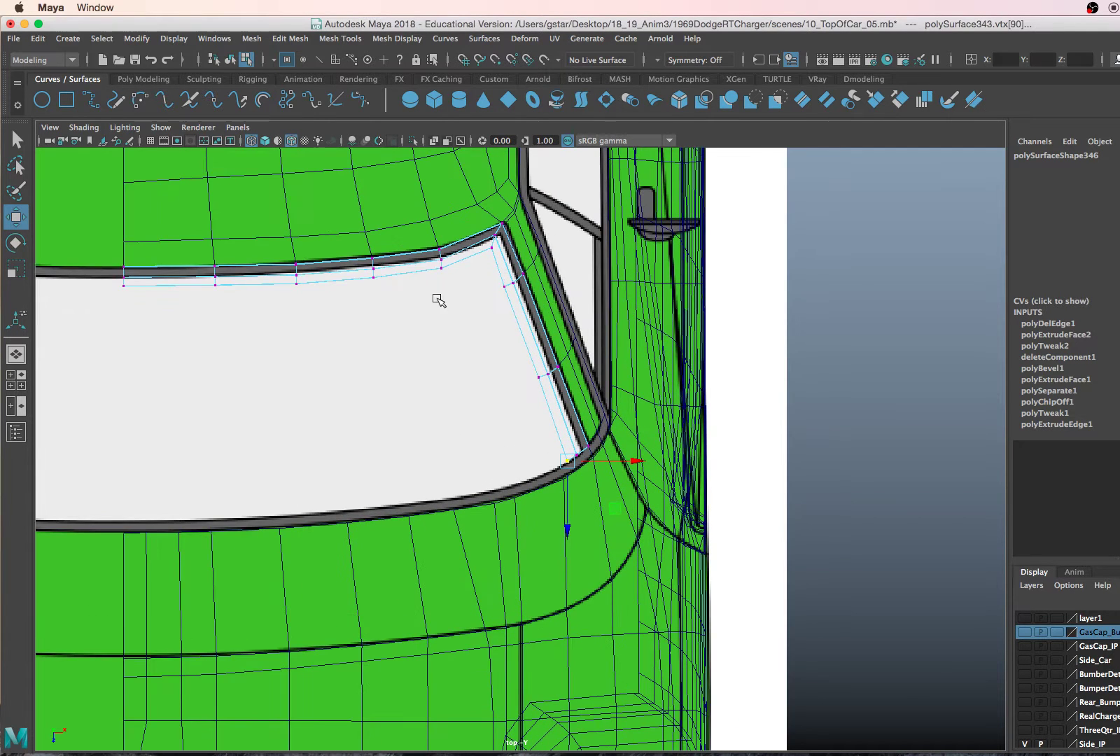
pyautogui.scroll(2, 418, 301)
pyautogui.keyDown('alt'); pyautogui.moveTo(427, 239); pyautogui.dragTo(530, 331, button='middle'); pyautogui.keyUp('alt')
pyautogui.scroll(2, 530, 330)
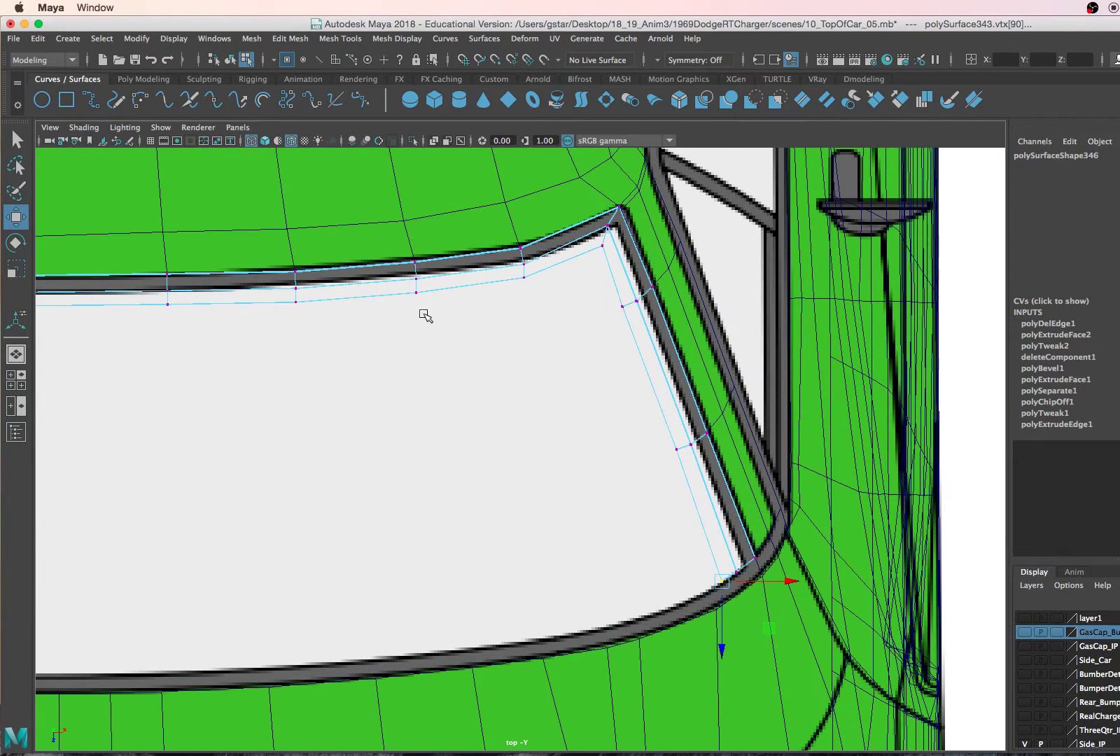
# - Select the innermost vertices along the roof edge and move them slightly along Z toward the trim to narrow the extruded strip
pyautogui.keyDown('alt'); pyautogui.moveTo(422, 313); pyautogui.dragTo(453, 316, button='middle'); pyautogui.keyUp('alt')
pyautogui.click(241, 316)
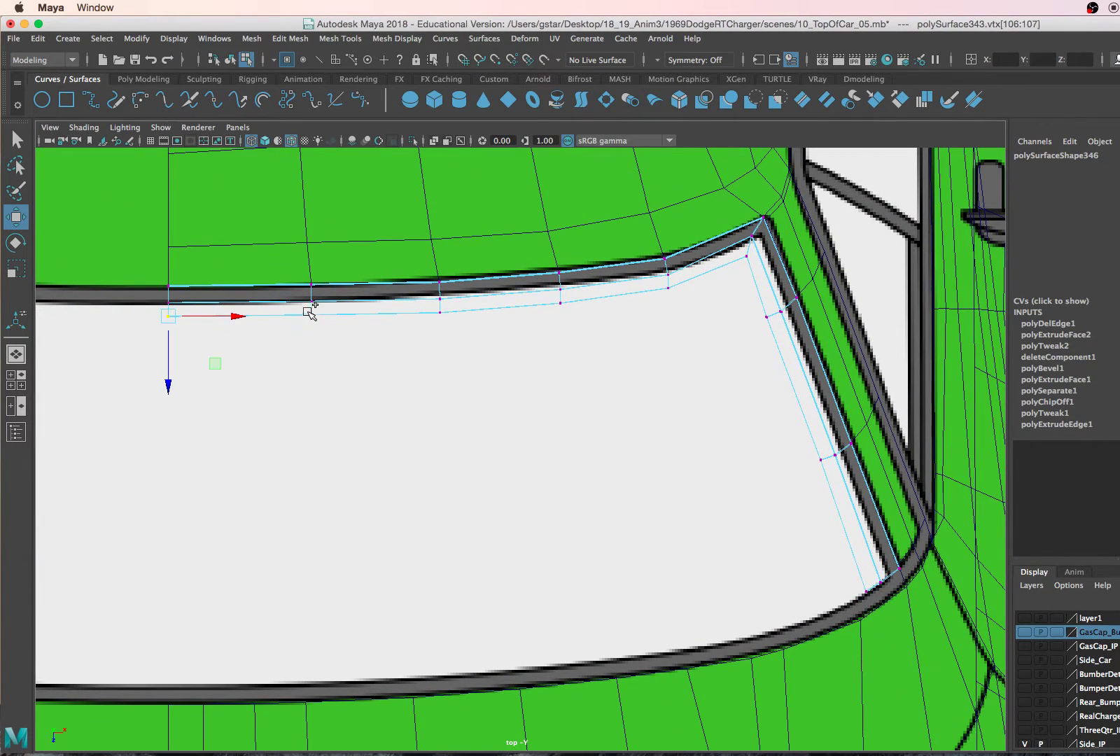
pyautogui.keyDown('shift'); pyautogui.click(439, 312); pyautogui.keyUp('shift')
pyautogui.keyDown('shift'); pyautogui.click(560, 303); pyautogui.keyUp('shift')
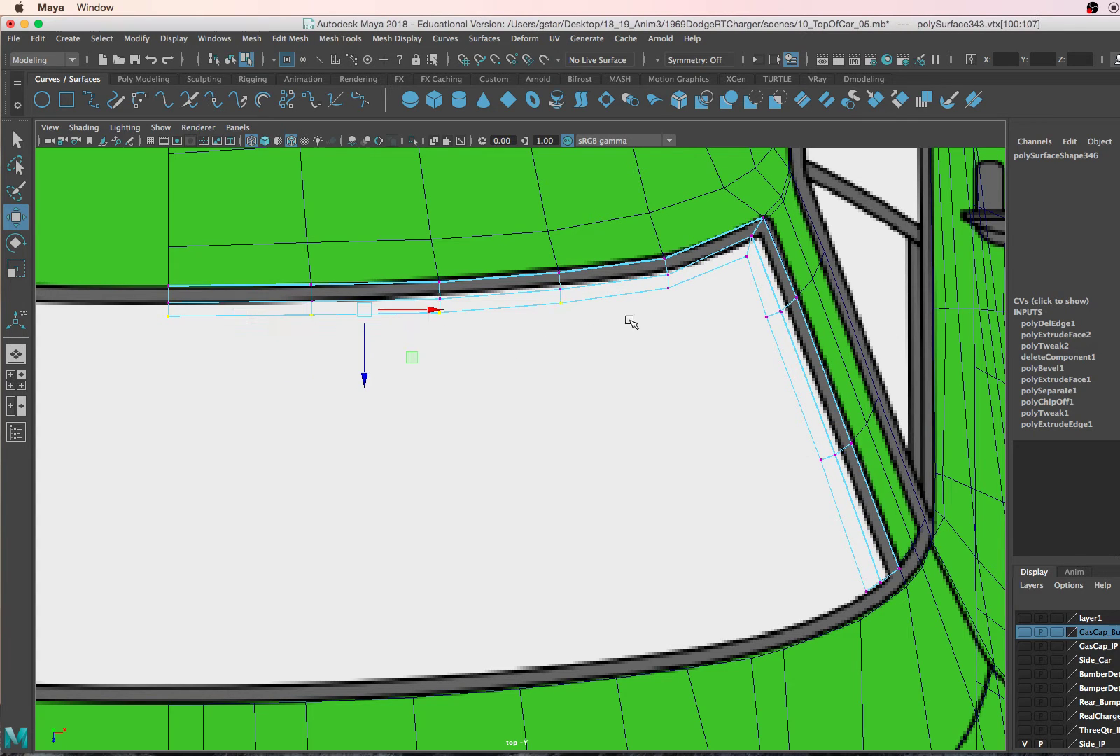
pyautogui.keyDown('shift'); pyautogui.click(662, 280); pyautogui.keyUp('shift')
pyautogui.scroll(3, 630, 318)
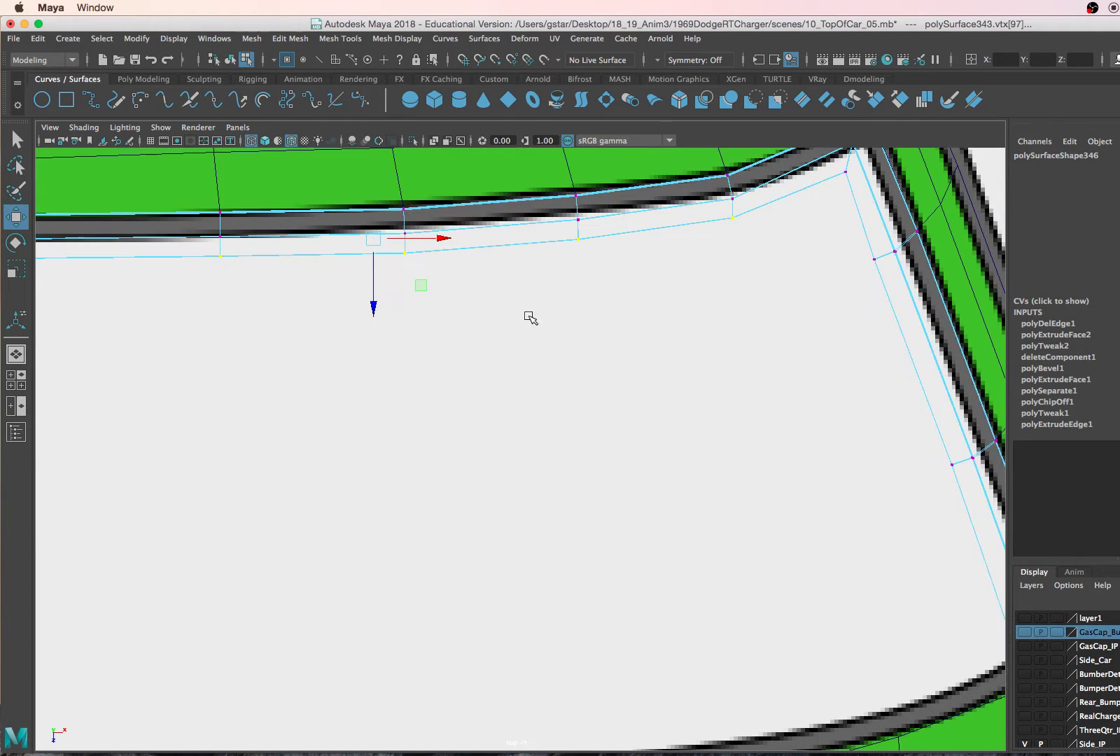
pyautogui.keyDown('alt'); pyautogui.moveTo(525, 315); pyautogui.dragTo(561, 400, button='middle'); pyautogui.keyUp('alt')
pyautogui.moveTo(466, 354)
pyautogui.keyDown('alt'); pyautogui.mouseDown(button='middle')
pyautogui.moveTo(477, 377)
pyautogui.moveTo(465, 380)
pyautogui.mouseUp(button='middle'); pyautogui.keyUp('alt')
pyautogui.moveTo(469, 375); pyautogui.dragTo(470, 373)
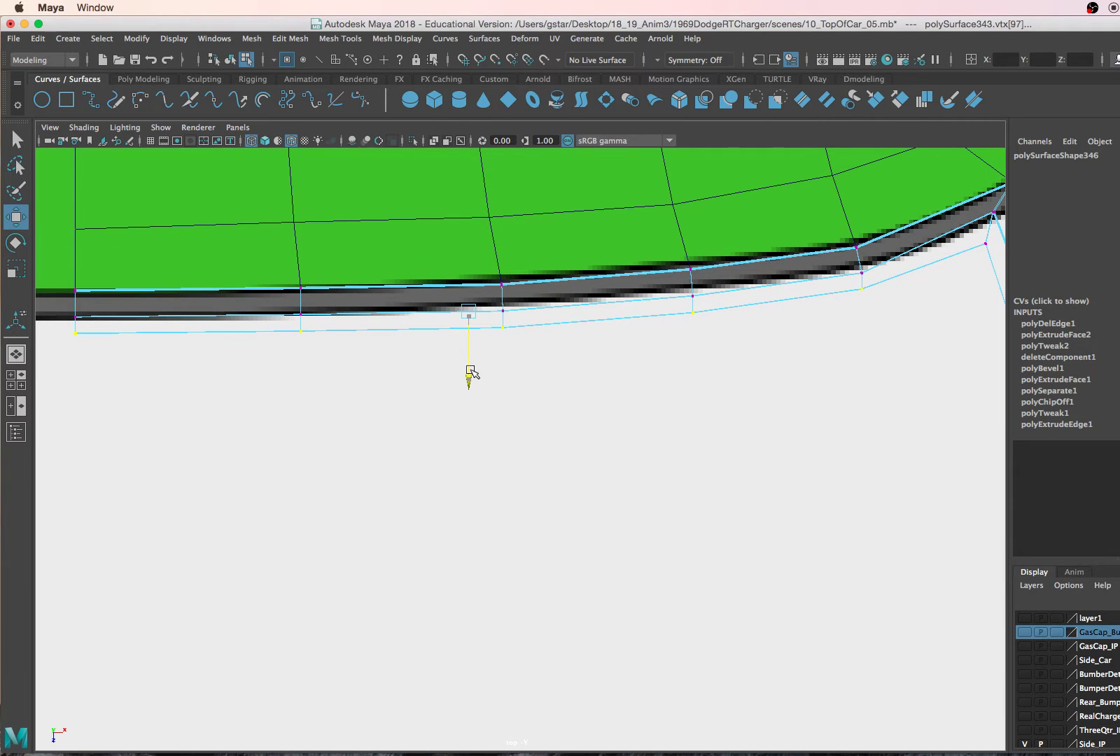
# - Select the innermost trim vertices from the upper corner down the pillar and move them slightly along X toward the trim
pyautogui.hscroll(10, 677, 346)
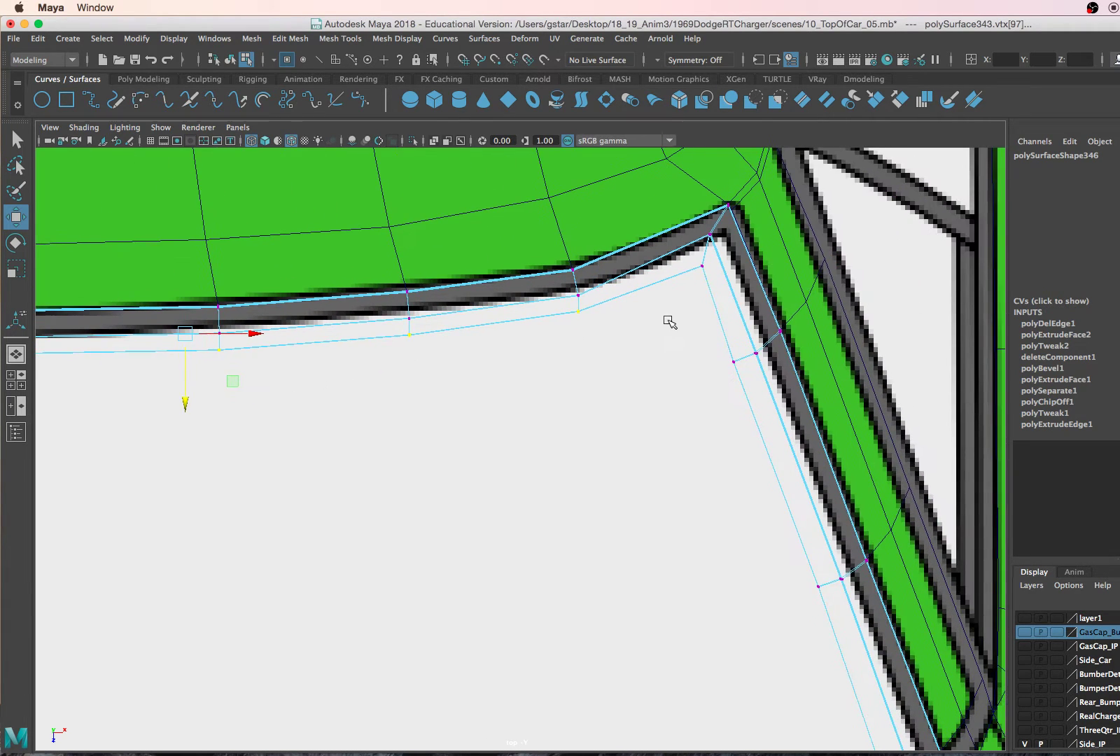
pyautogui.scroll(-2, 710, 395)
pyautogui.hscroll(2, 710, 395)
pyautogui.click(670, 233)
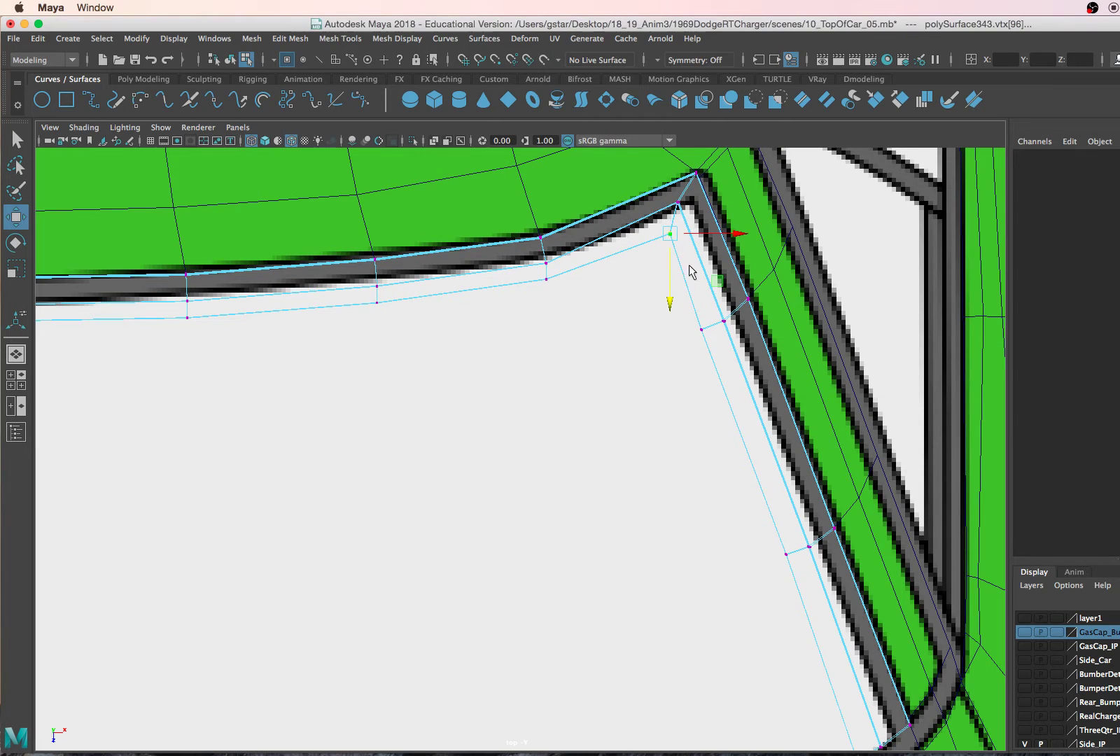
pyautogui.keyDown('shift'); pyautogui.click(701, 328); pyautogui.keyUp('shift')
pyautogui.keyDown('shift'); pyautogui.click(785, 552); pyautogui.keyUp('shift')
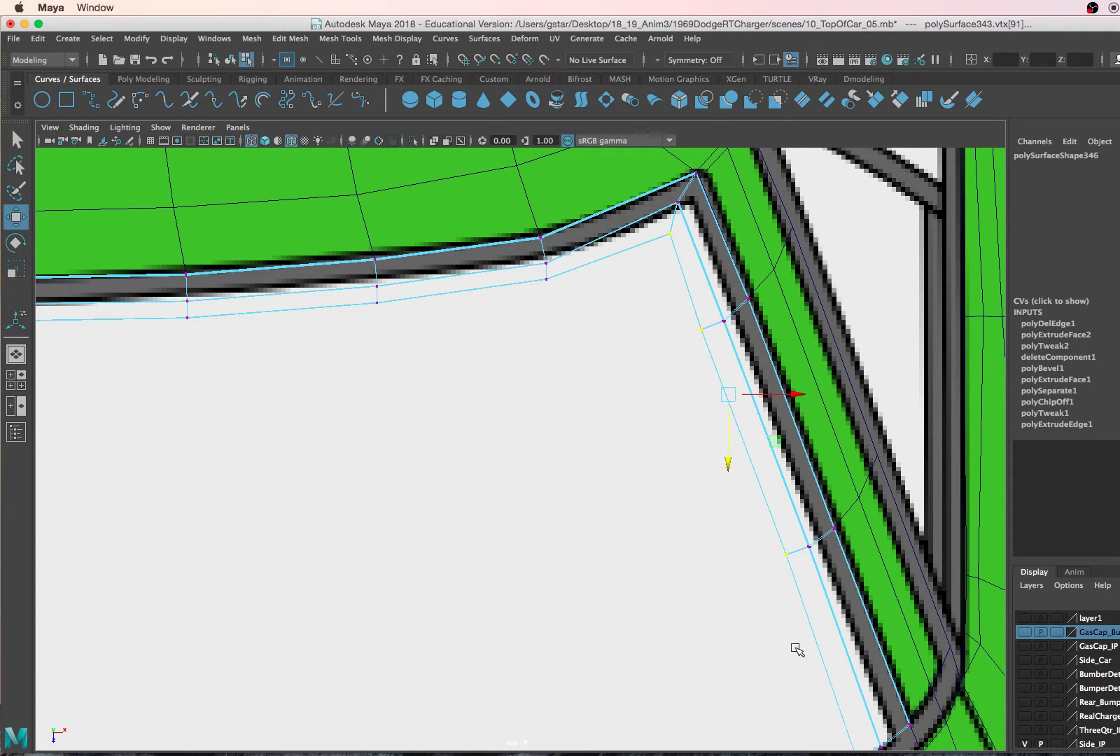
pyautogui.scroll(-4, 798, 637)
pyautogui.hscroll(2, 798, 638)
pyautogui.keyDown('shift'); pyautogui.moveTo(822, 674); pyautogui.dragTo(822, 674); pyautogui.keyUp('shift')
pyautogui.scroll(3, 740, 510)
pyautogui.hscroll(1, 741, 510)
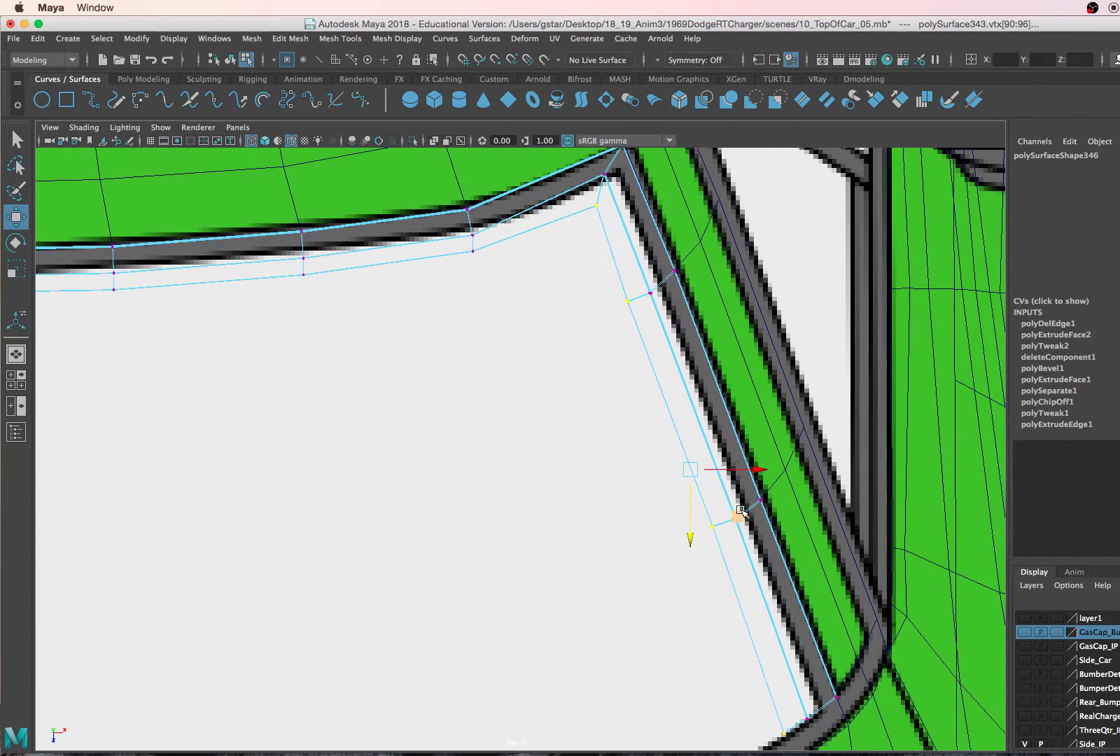
pyautogui.moveTo(731, 466); pyautogui.dragTo(738, 466)
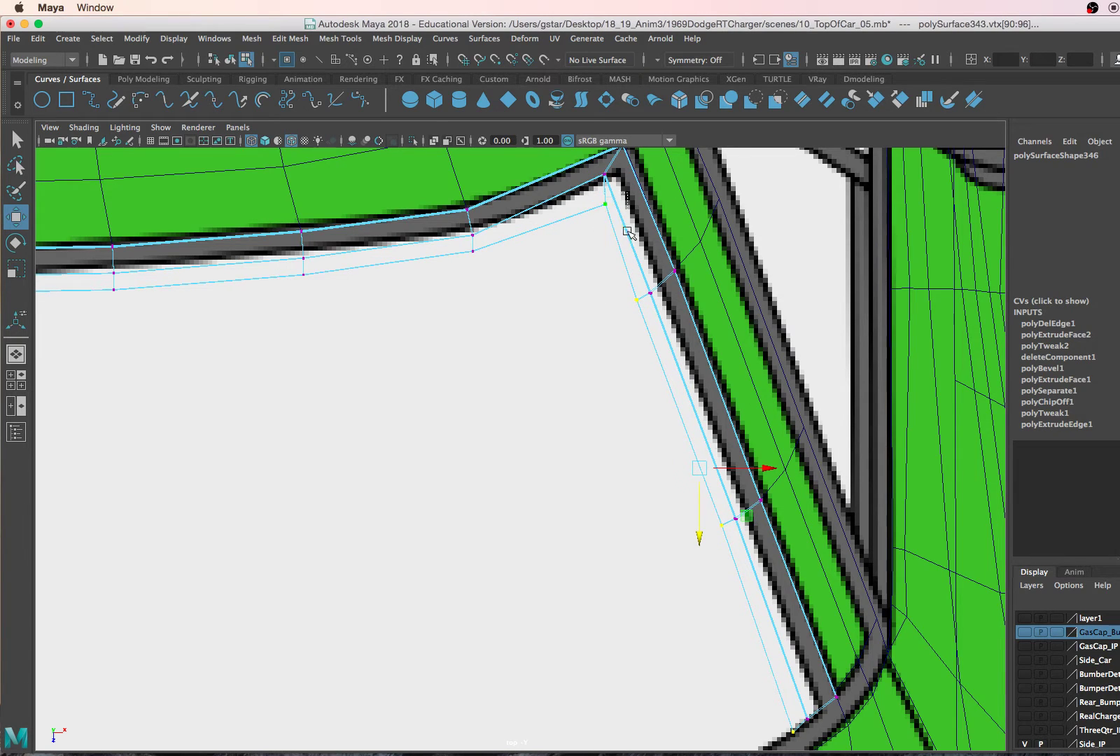
# - Adjust the innermost vertex at the windshield's upper corner and move the middle corner vertex onto the blueprint's inner corner
pyautogui.click(606, 204)
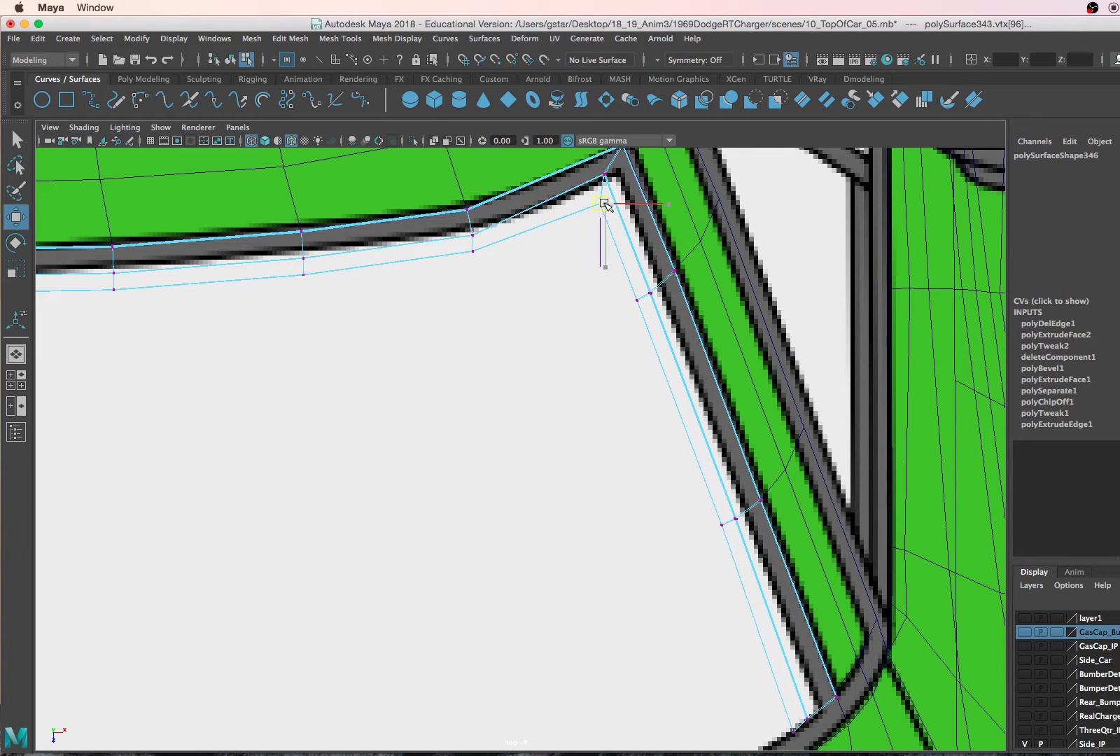
pyautogui.moveTo(604, 201); pyautogui.dragTo(606, 202)
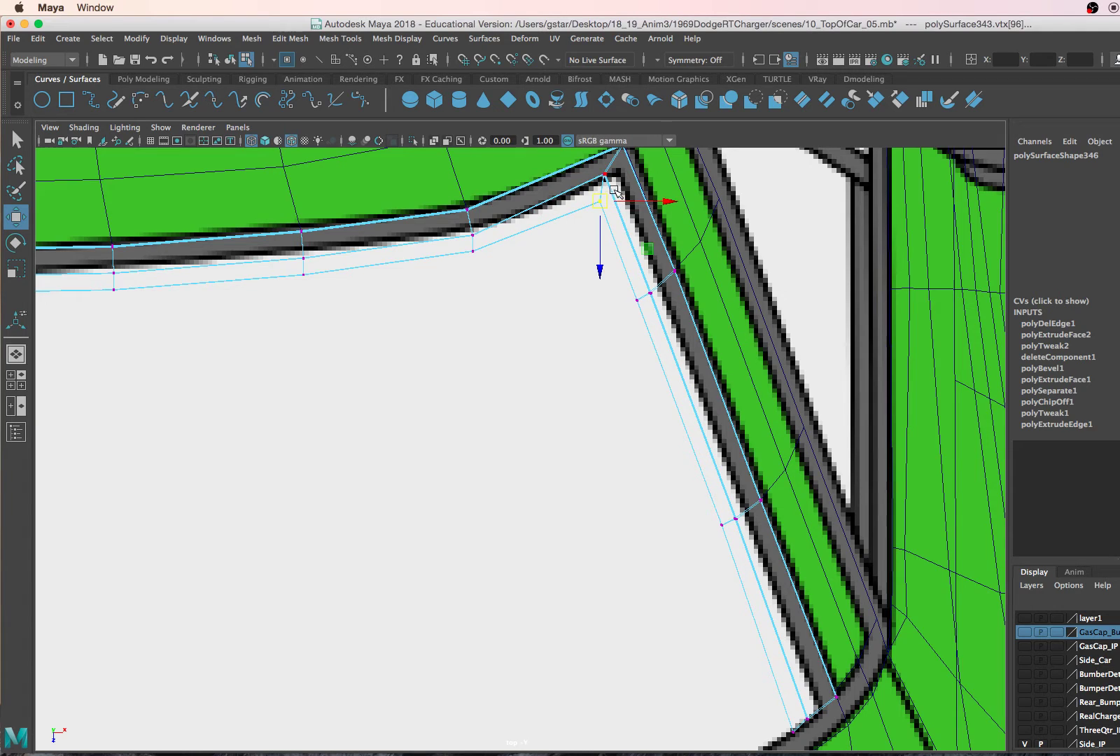
pyautogui.keyDown('alt'); pyautogui.moveTo(613, 189); pyautogui.dragTo(579, 274, button='middle'); pyautogui.keyUp('alt')
pyautogui.scroll(1, 579, 274)
pyautogui.click(572, 241)
pyautogui.moveTo(572, 240); pyautogui.dragTo(585, 241)
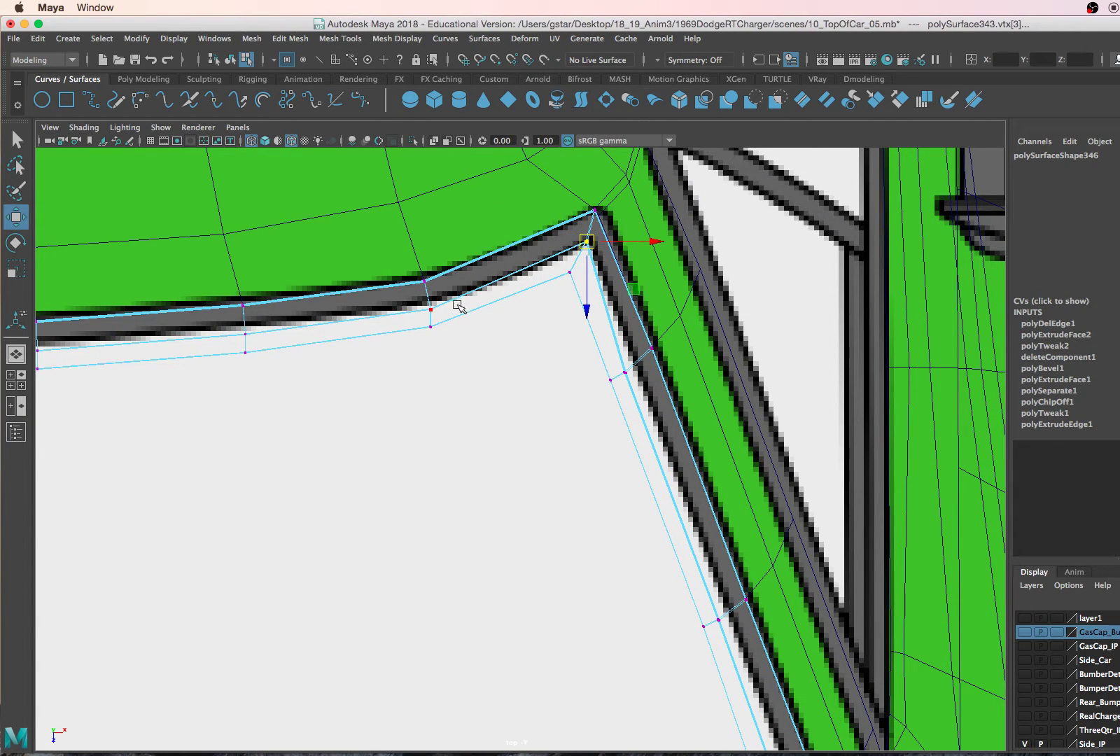
# - Align the middle-row vertices along the roof edge with the inner line of the top blueprint, from the corner to the centerline
pyautogui.click(430, 310)
pyautogui.moveTo(430, 309); pyautogui.dragTo(430, 305)
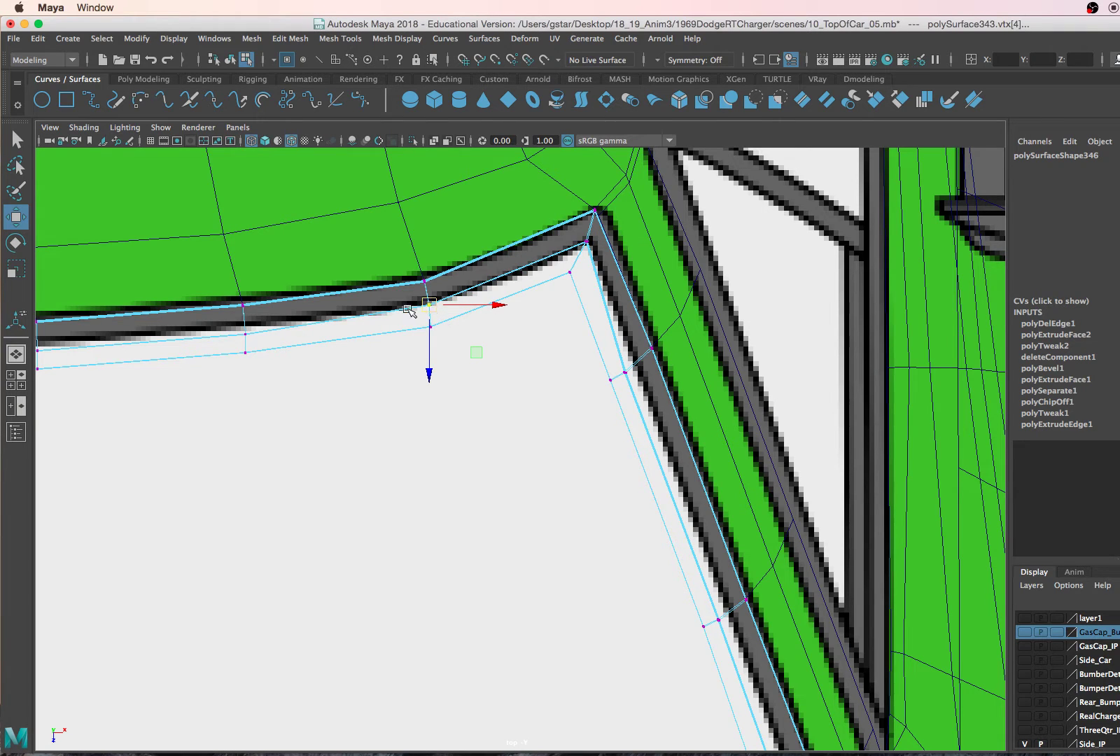
pyautogui.click(244, 333)
pyautogui.keyDown('alt'); pyautogui.moveTo(253, 329); pyautogui.dragTo(364, 335, button='middle'); pyautogui.keyUp('alt')
pyautogui.moveTo(358, 339); pyautogui.dragTo(355, 335)
pyautogui.keyDown('alt'); pyautogui.moveTo(264, 347); pyautogui.dragTo(452, 325, button='middle'); pyautogui.keyUp('alt')
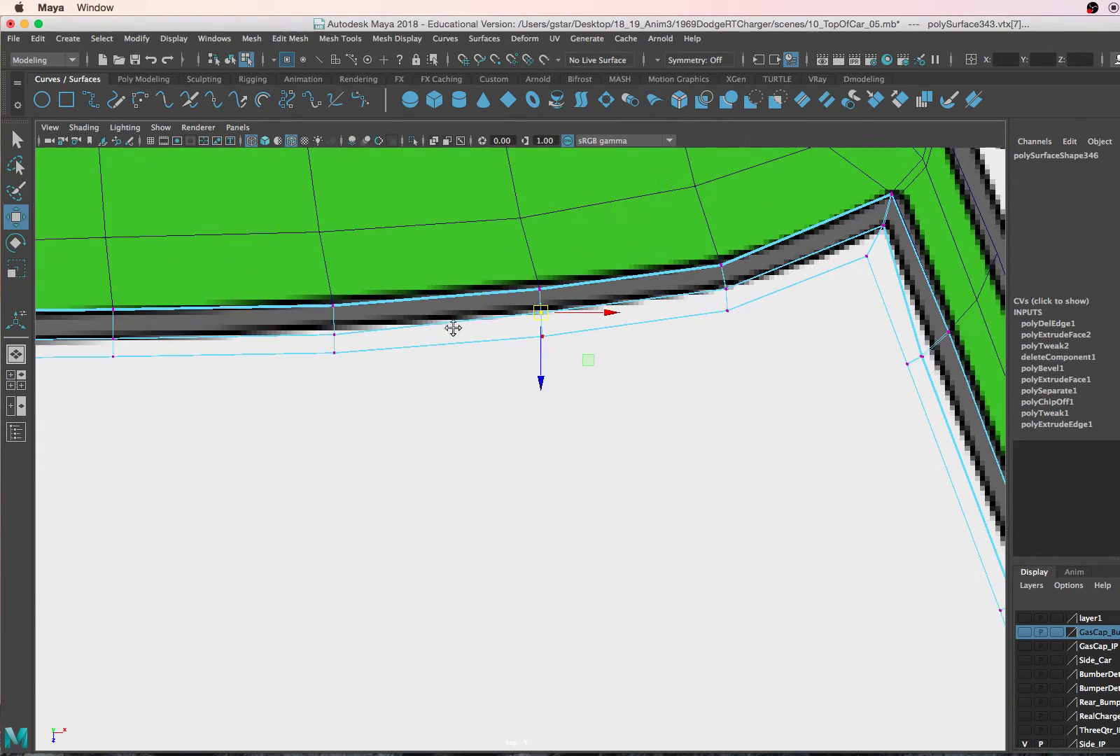
pyautogui.click(335, 330)
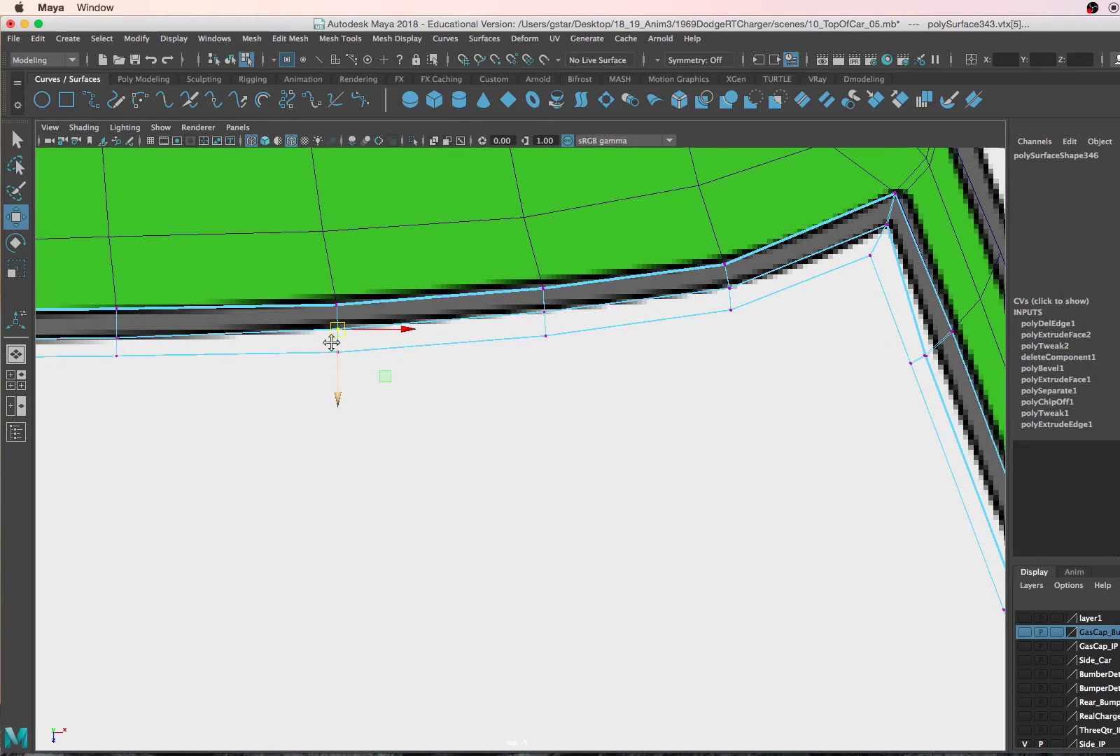
pyautogui.scroll(-5, 335, 339)
pyautogui.scroll(5, 488, 363)
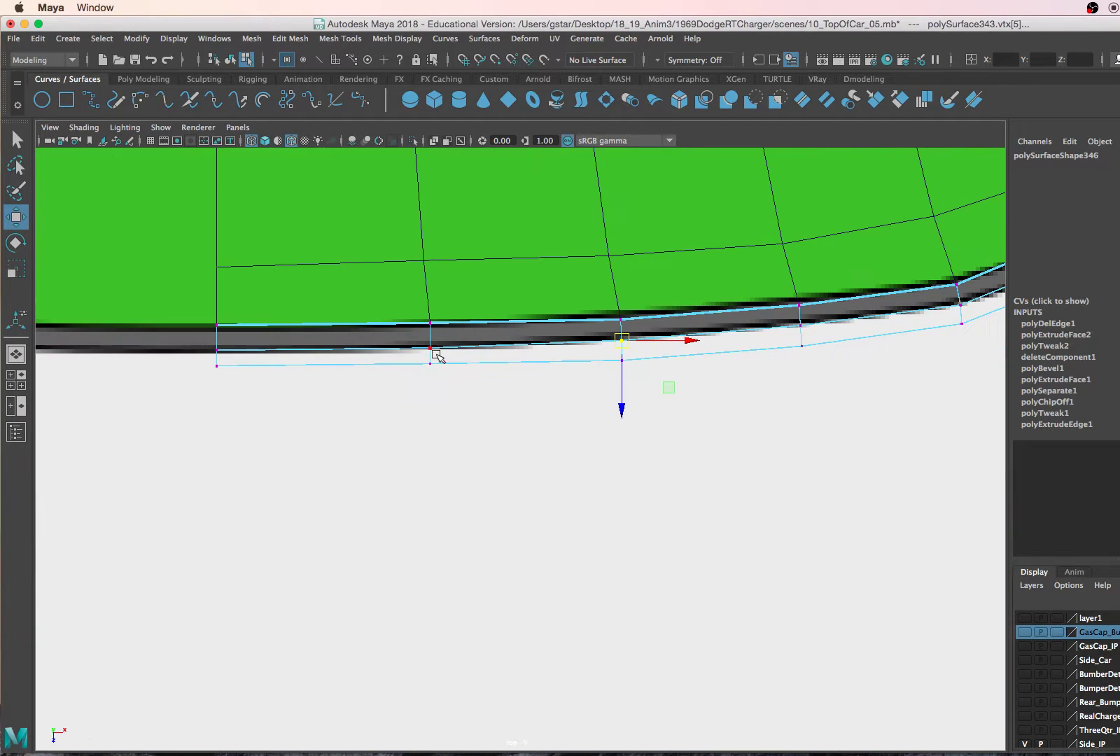
pyautogui.click(432, 348)
pyautogui.scroll(1, 428, 357)
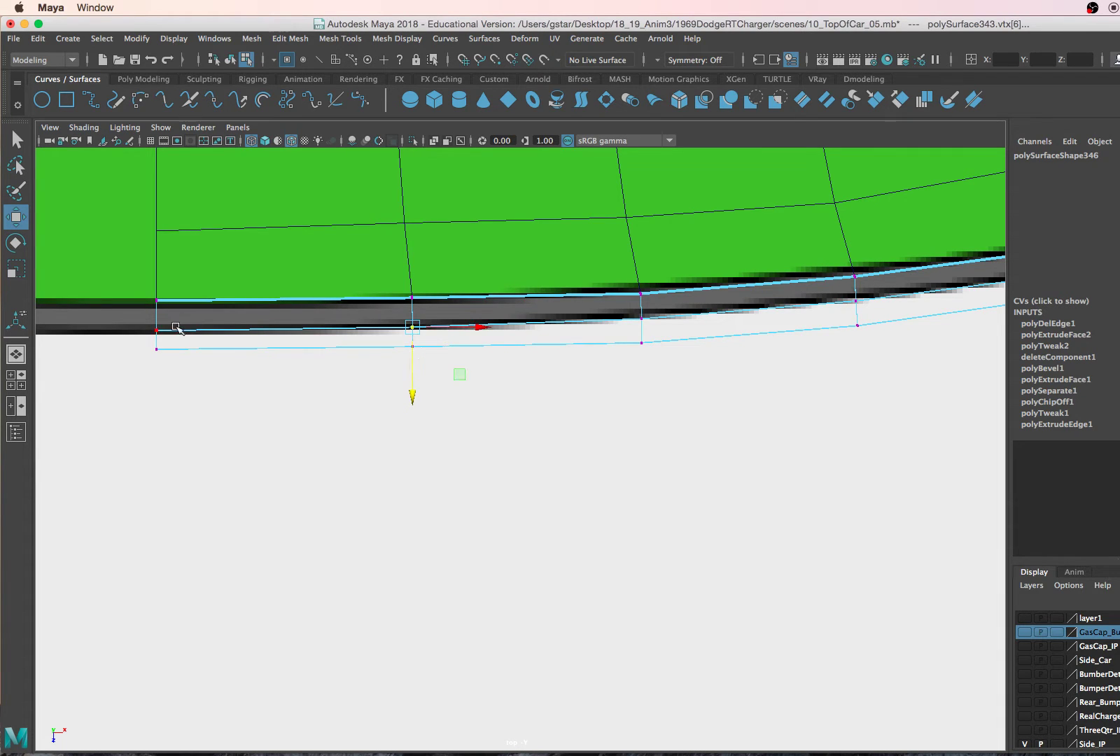
pyautogui.moveTo(154, 334); pyautogui.dragTo(155, 335)
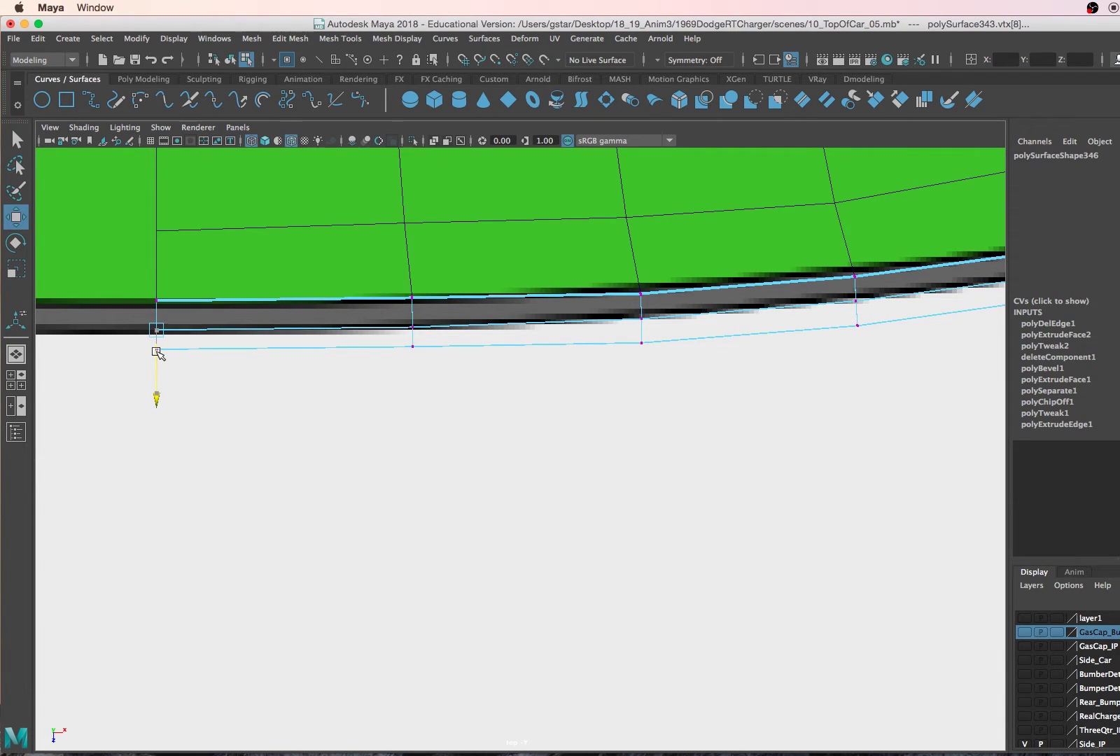
pyautogui.keyDown('alt'); pyautogui.moveTo(777, 317); pyautogui.dragTo(503, 330, button='middle'); pyautogui.keyUp('alt')
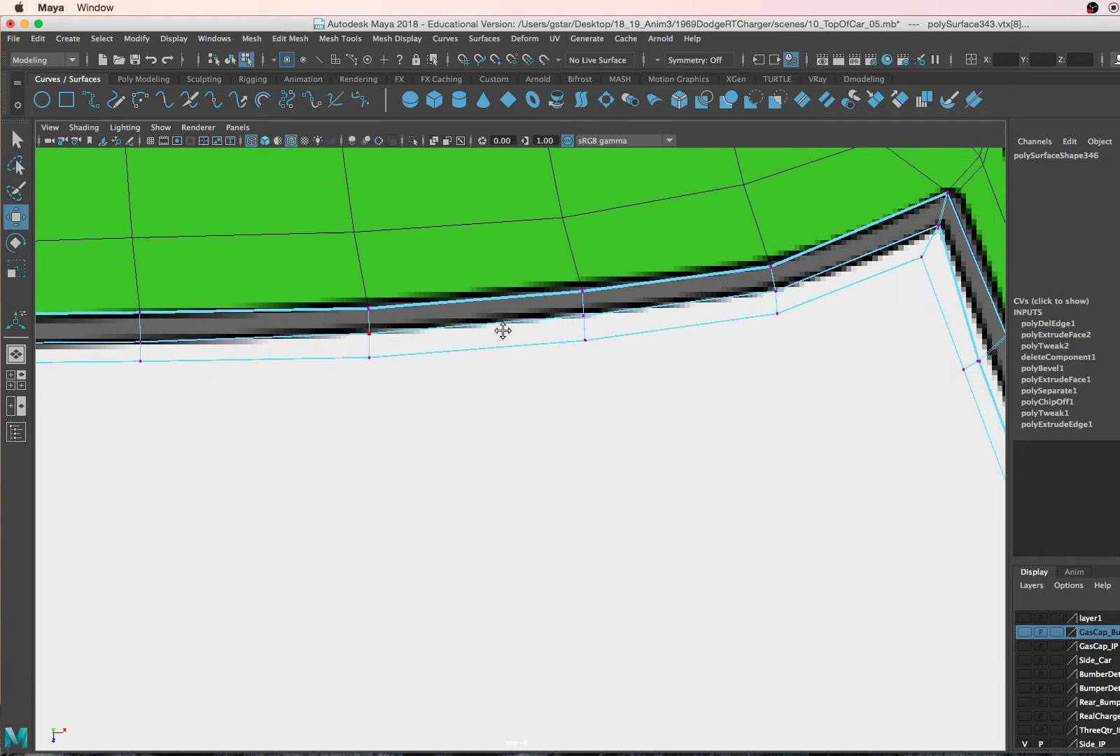
# - Move the middle-row vertices down the pillar onto the blueprint's inner trim line, including the one at its lower end
pyautogui.keyDown('alt'); pyautogui.moveTo(815, 302); pyautogui.dragTo(693, 280, button='middle'); pyautogui.keyUp('alt')
pyautogui.keyDown('alt'); pyautogui.moveTo(810, 264); pyautogui.dragTo(584, 330, button='middle'); pyautogui.keyUp('alt')
pyautogui.click(596, 302)
pyautogui.moveTo(551, 348)
pyautogui.mouseDown()
pyautogui.moveTo(553, 334)
pyautogui.moveTo(560, 341)
pyautogui.mouseUp()
pyautogui.keyDown('alt'); pyautogui.moveTo(560, 341); pyautogui.dragTo(466, 141, button='middle'); pyautogui.keyUp('alt')
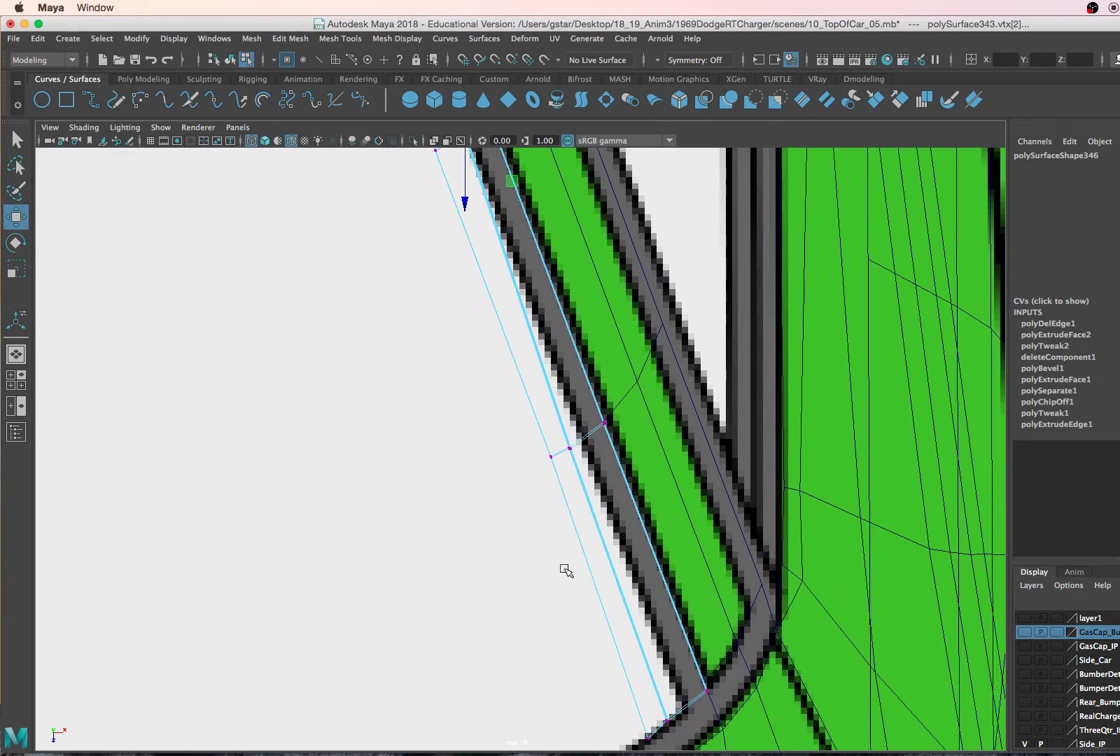
pyautogui.click(570, 447)
pyautogui.moveTo(571, 449); pyautogui.dragTo(582, 444)
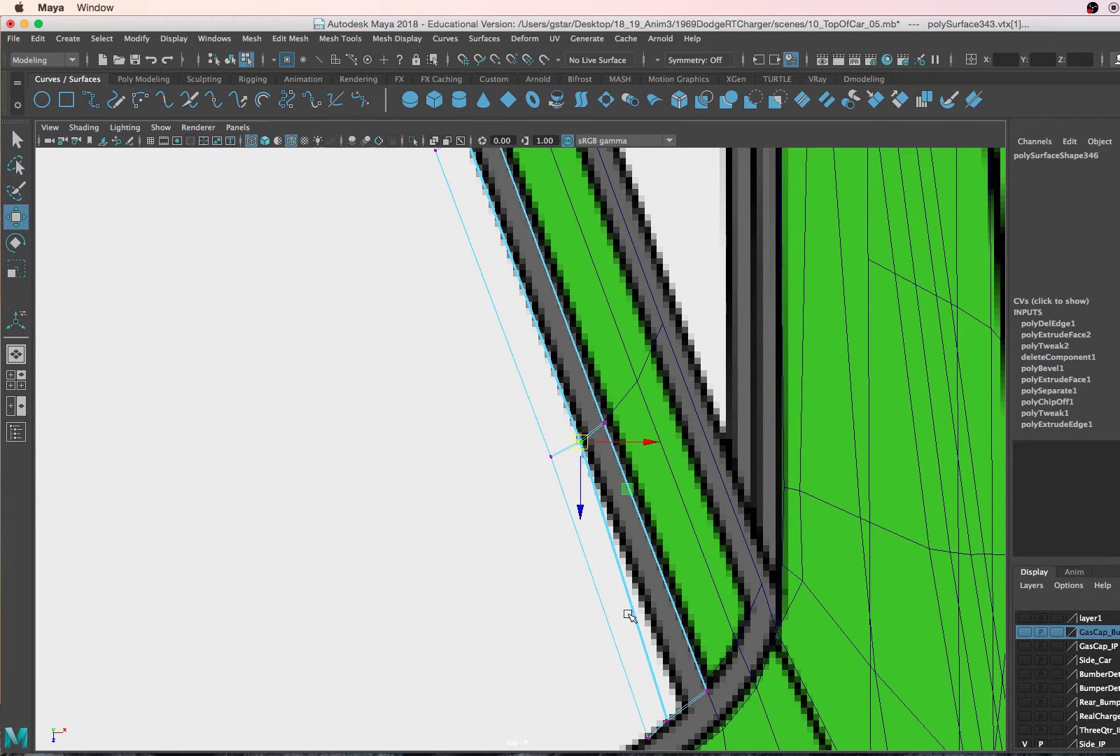
pyautogui.keyDown('alt'); pyautogui.moveTo(675, 724); pyautogui.dragTo(608, 603, button='middle'); pyautogui.keyUp('alt')
pyautogui.click(601, 600)
pyautogui.moveTo(604, 602); pyautogui.dragTo(617, 594)
# - Nudge the innermost upper corner vertex in the XY plane in the perspective view and check the corner's shape
pyautogui.press('space')
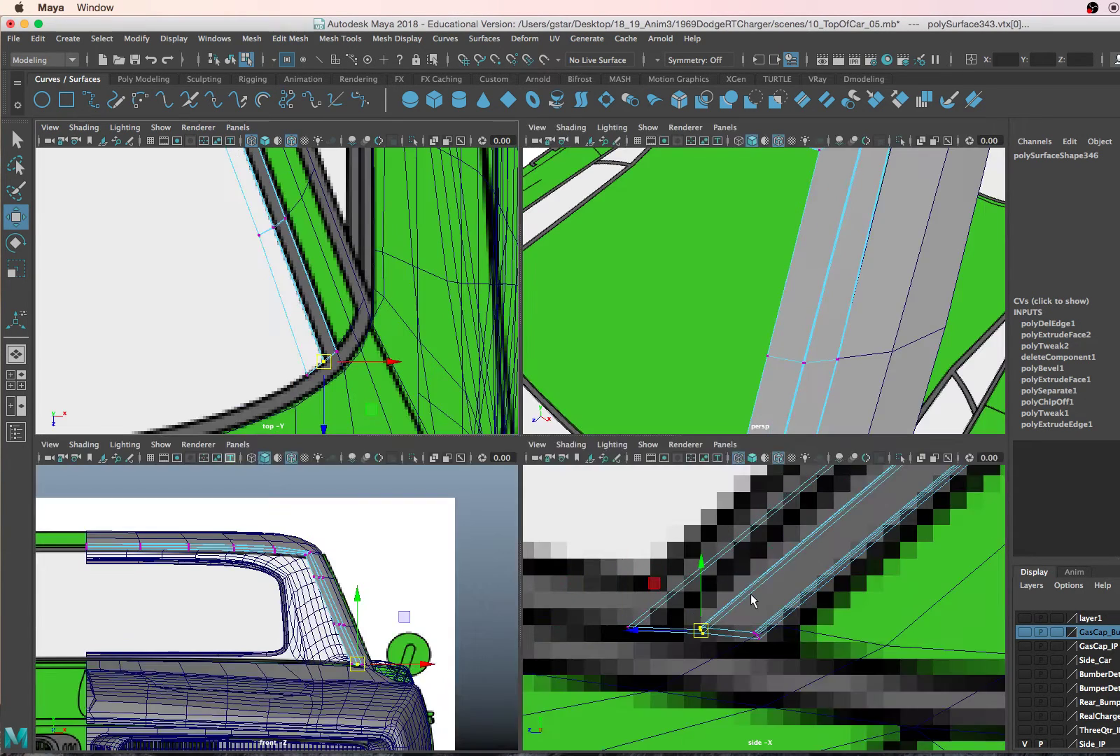
pyautogui.press('space')
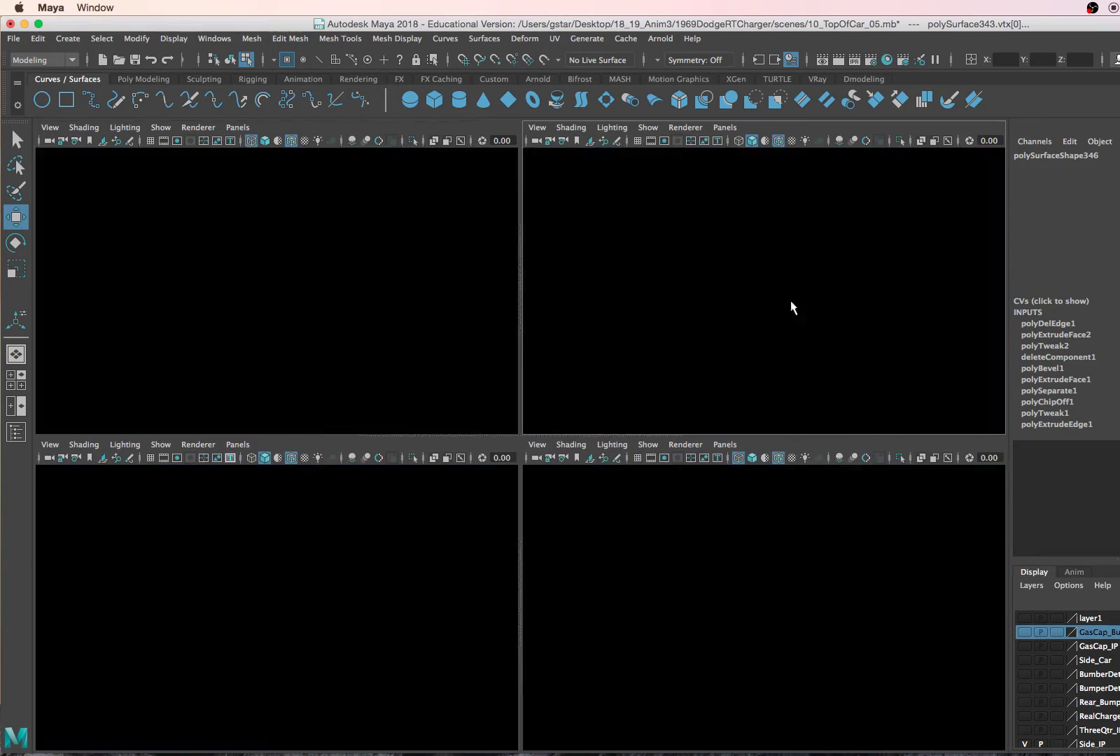
pyautogui.keyDown('alt'); pyautogui.moveTo(790, 307); pyautogui.dragTo(675, 345); pyautogui.keyUp('alt')
pyautogui.click(595, 280)
pyautogui.keyDown('alt'); pyautogui.moveTo(592, 283); pyautogui.dragTo(572, 374); pyautogui.keyUp('alt')
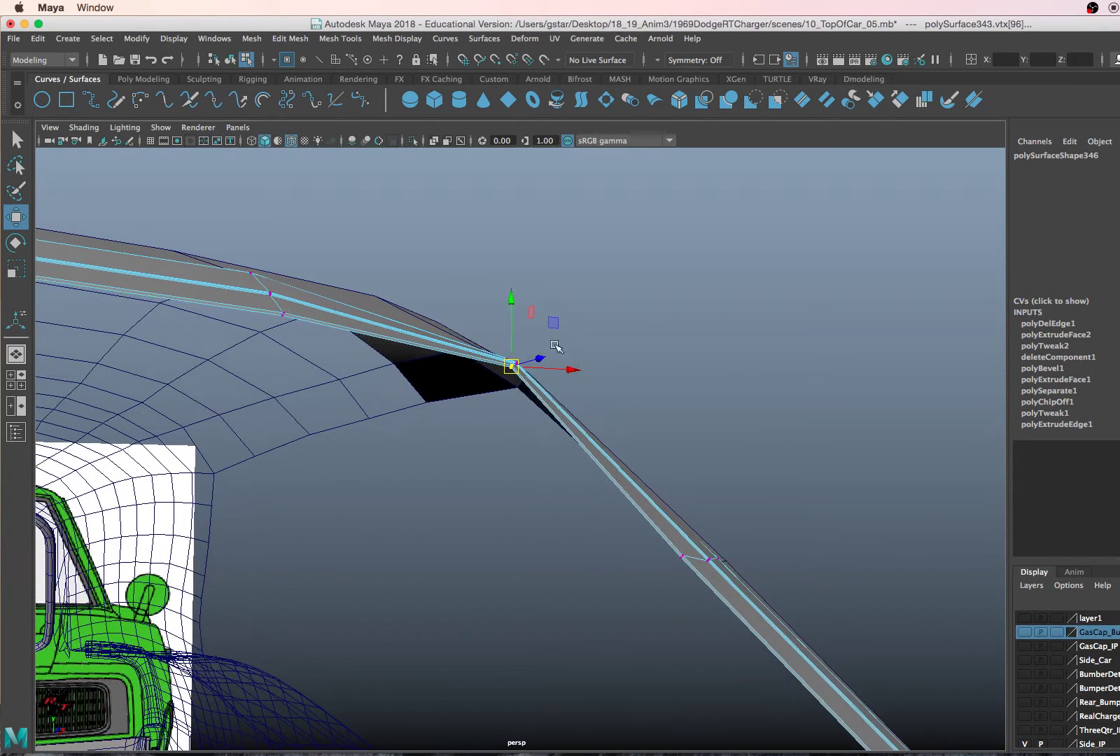
pyautogui.moveTo(551, 325); pyautogui.dragTo(553, 328, button='middle')
pyautogui.keyDown('alt'); pyautogui.moveTo(553, 327); pyautogui.dragTo(474, 383, button='right'); pyautogui.keyUp('alt')
pyautogui.keyDown('alt'); pyautogui.moveTo(475, 383); pyautogui.dragTo(438, 397); pyautogui.keyUp('alt')
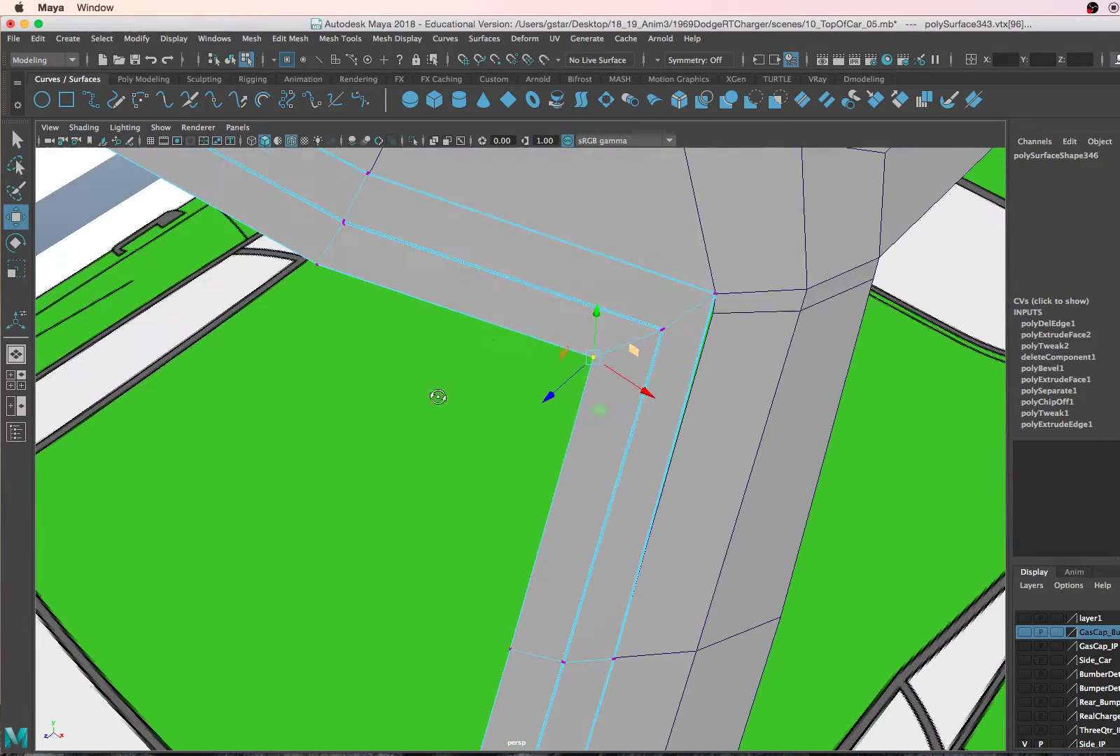
# - Compare the smooth preview and the unsmoothed mesh of the trim and roof panel around the upper corner
pyautogui.click(545, 293)
pyautogui.moveTo(544, 292); pyautogui.dragTo(469, 435, button='right')
pyautogui.press('z')
pyautogui.click(552, 443)
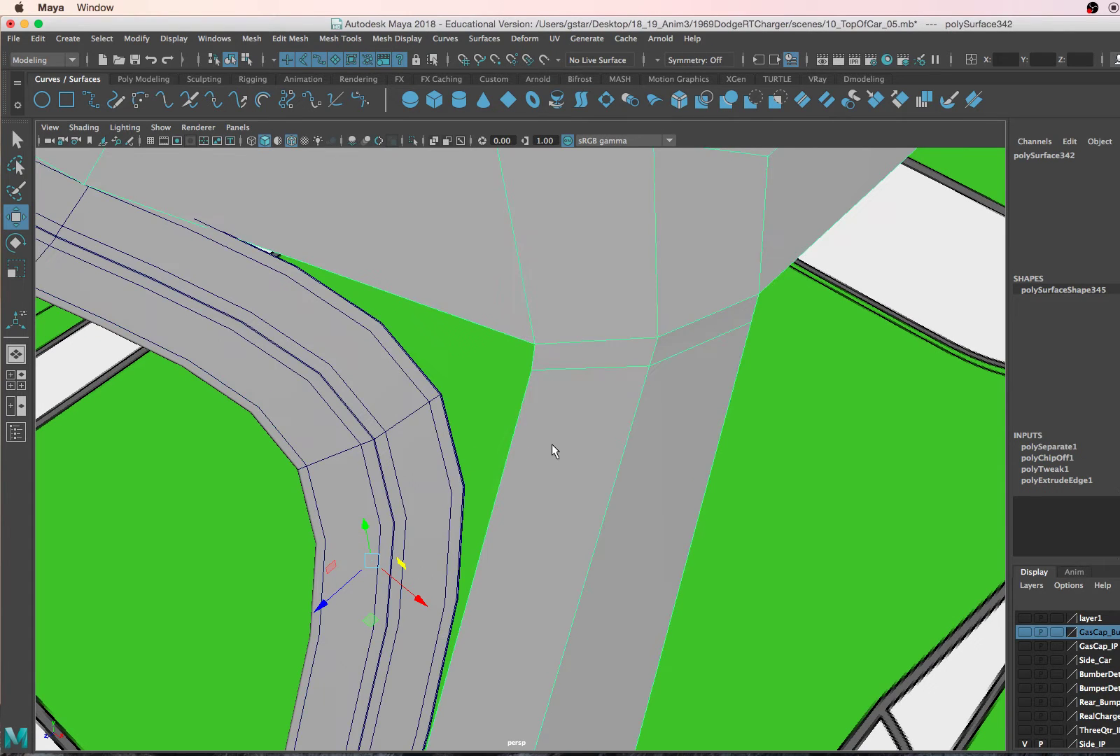
pyautogui.hotkey('shift', 'z')
pyautogui.hotkey('shift', 'z')
pyautogui.hotkey('shift', 'z')
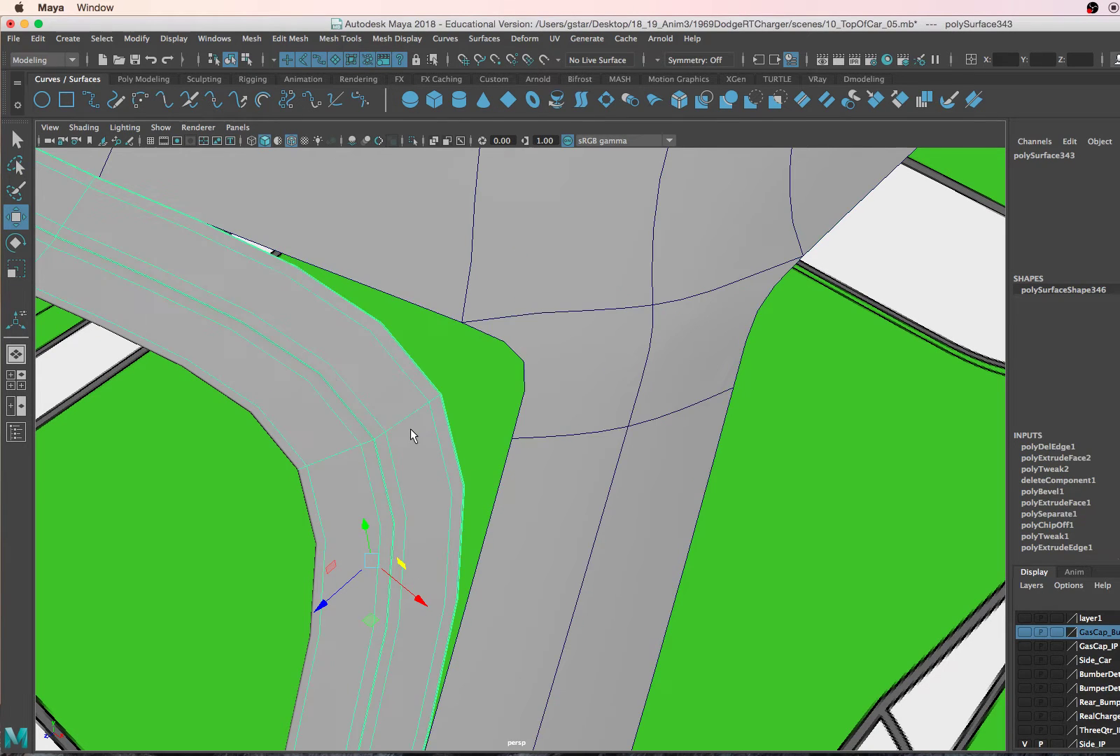
pyautogui.press('z')
pyautogui.click(547, 431)
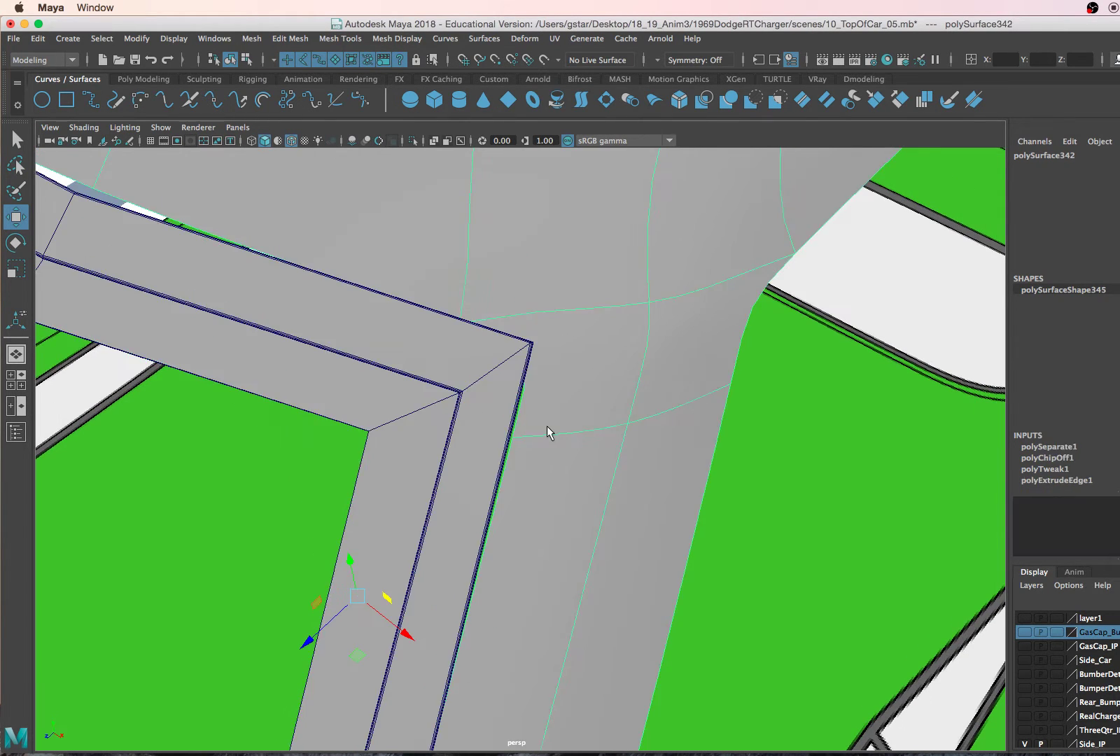
pyautogui.press('1')
pyautogui.scroll(5, 518, 399)
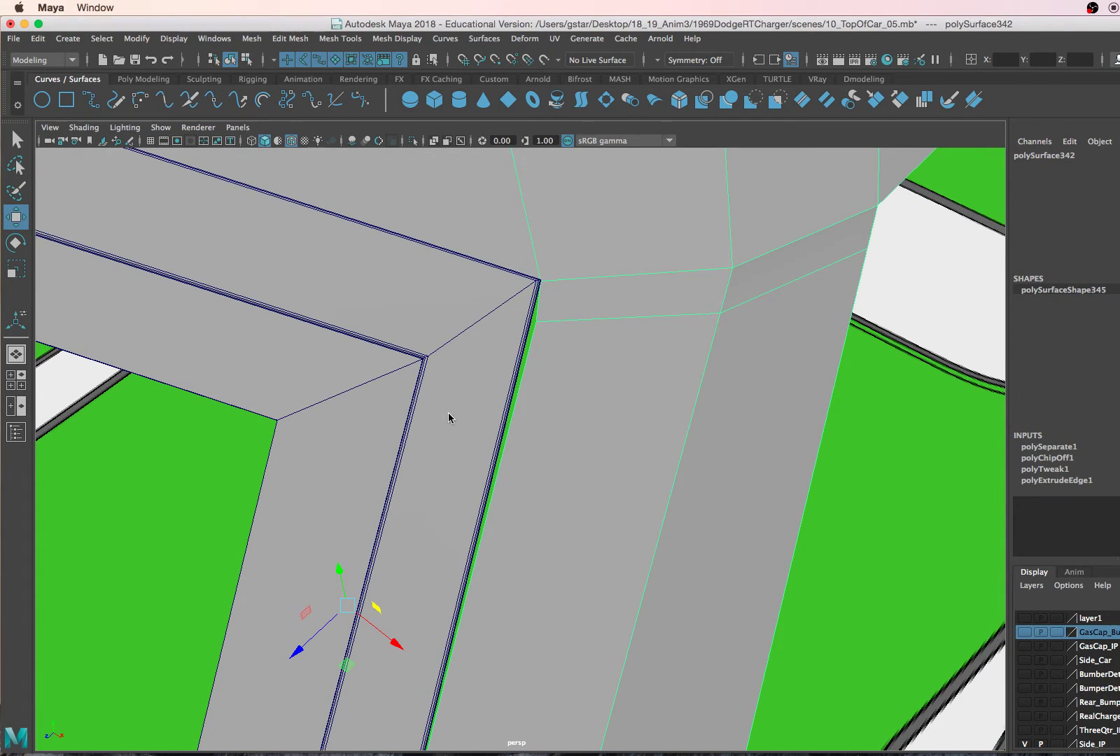
# - Insert an edge loop across the pillar trim just below the upper corner, level with the roof panel's nearby edge
pyautogui.keyDown('shift'); pyautogui.moveTo(449, 418); pyautogui.dragTo(378, 441, button='right'); pyautogui.keyUp('shift')
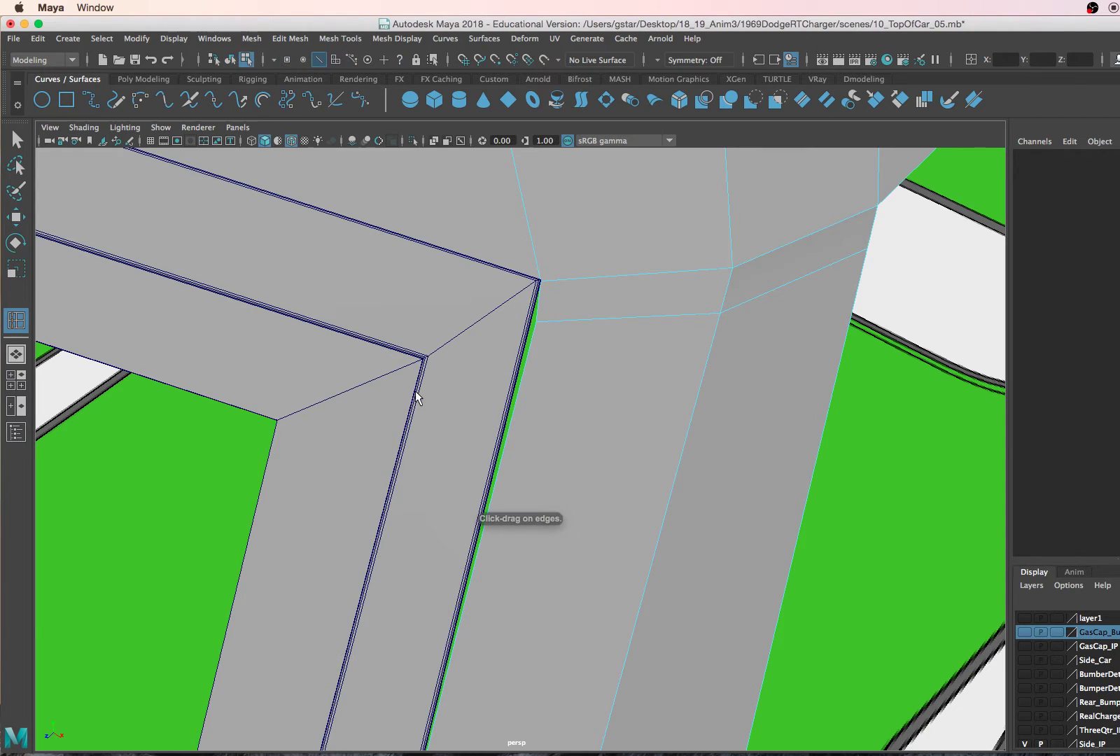
pyautogui.click(416, 398)
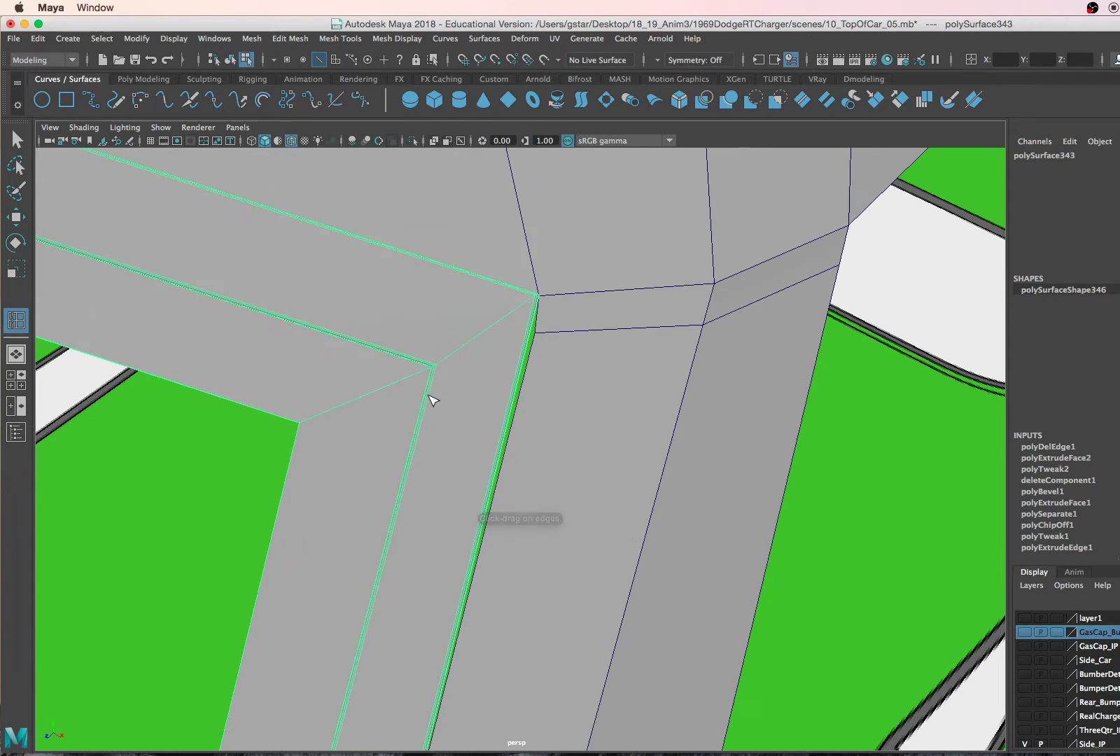
pyautogui.moveTo(429, 400); pyautogui.dragTo(430, 395)
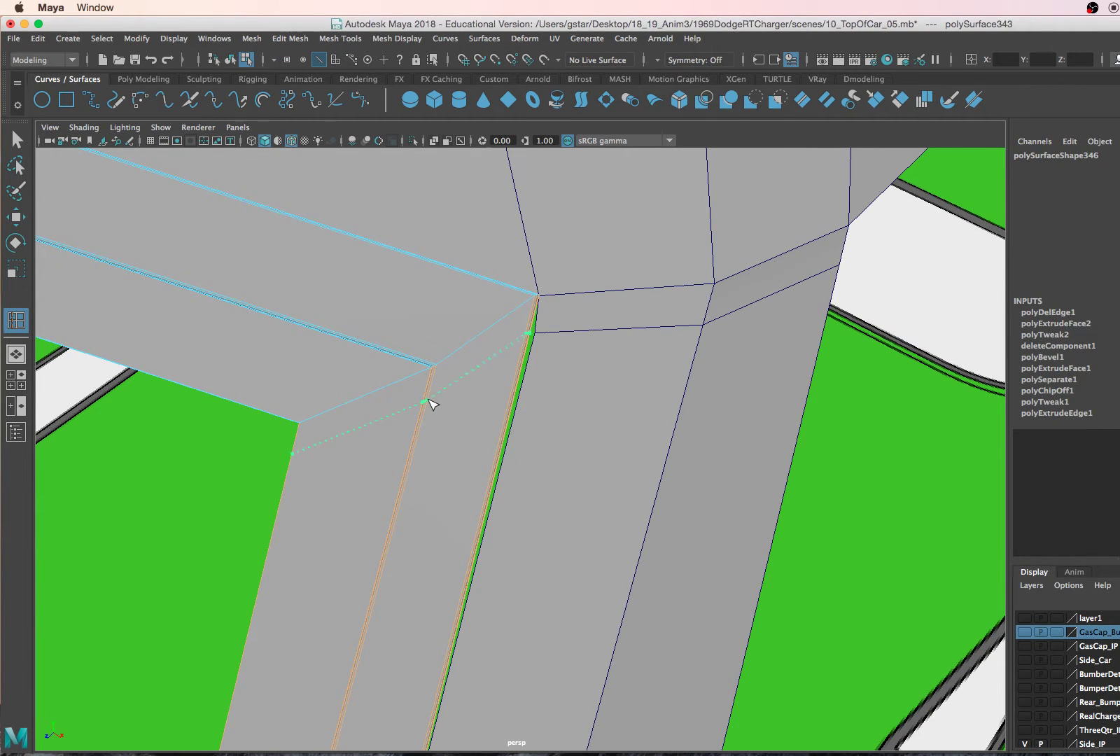
pyautogui.scroll(3, 454, 414)
pyautogui.press('w')
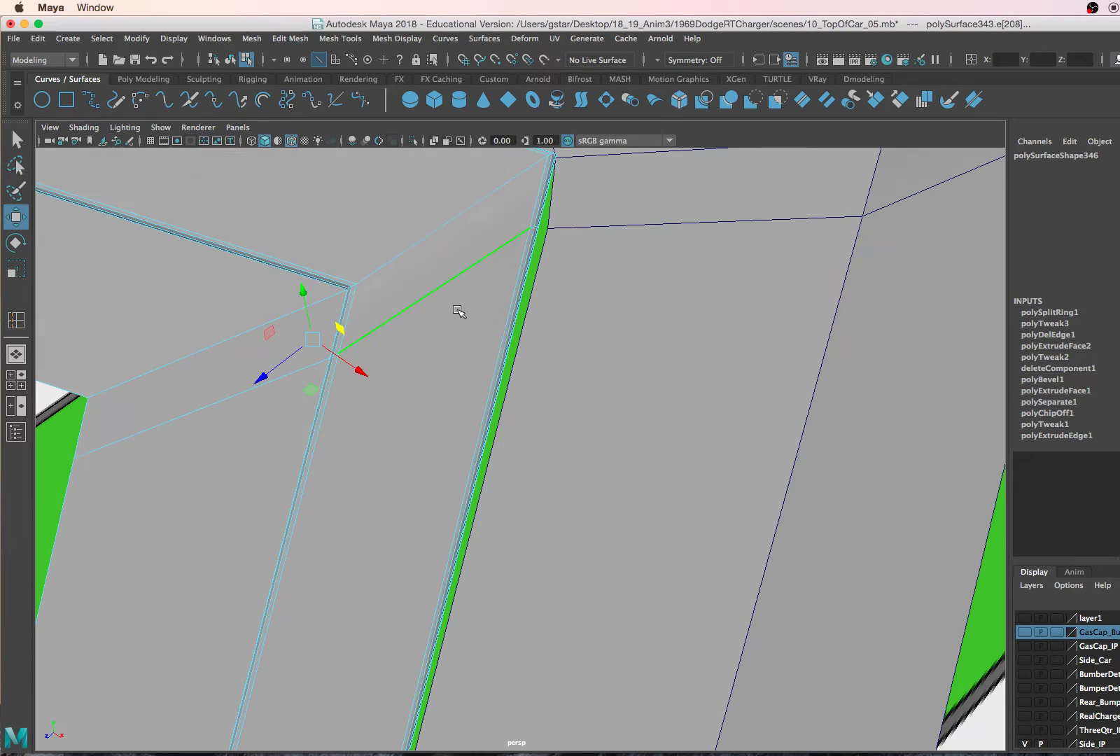
# - Move the new loop's outer-edge vertices to meet the roof panel's adjacent vertex and close the gap
pyautogui.rightClick(457, 297)
pyautogui.moveTo(457, 297); pyautogui.dragTo(392, 298, button='right')
pyautogui.keyDown('alt'); pyautogui.moveTo(476, 257); pyautogui.dragTo(508, 299); pyautogui.keyUp('alt')
pyautogui.moveTo(504, 353); pyautogui.dragTo(533, 390)
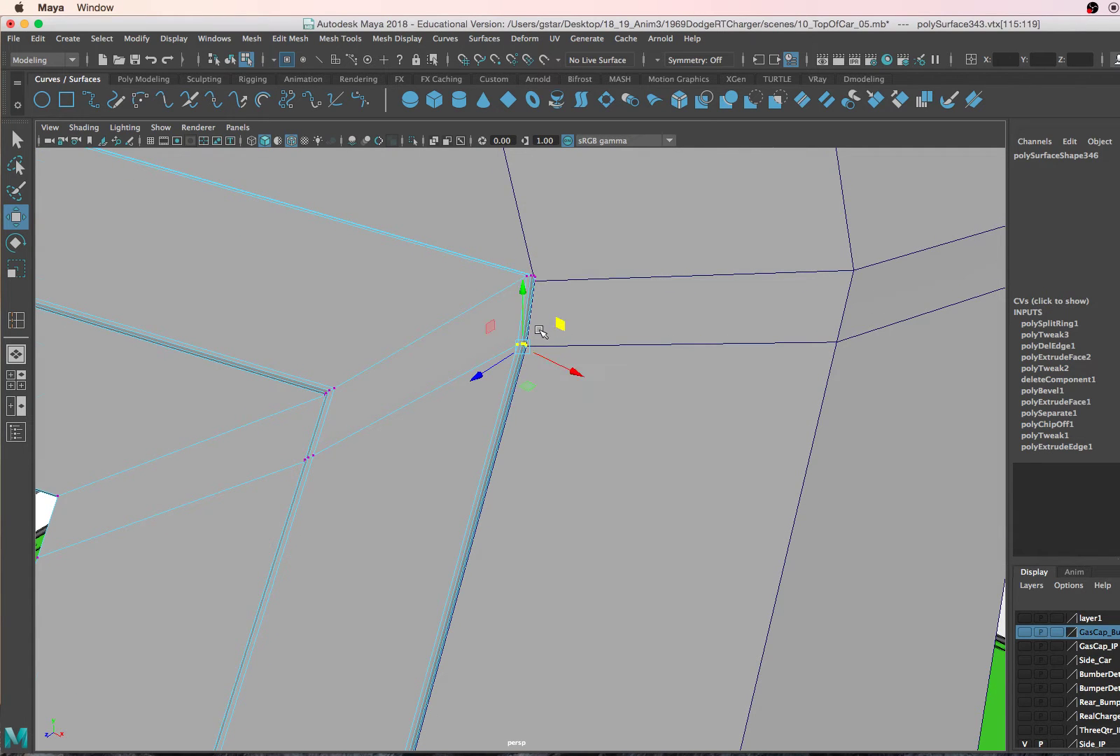
# - Check the trim corner against the roof panel in smooth preview, then return to the unsmoothed trim
pyautogui.moveTo(562, 284); pyautogui.dragTo(601, 257, button='right')
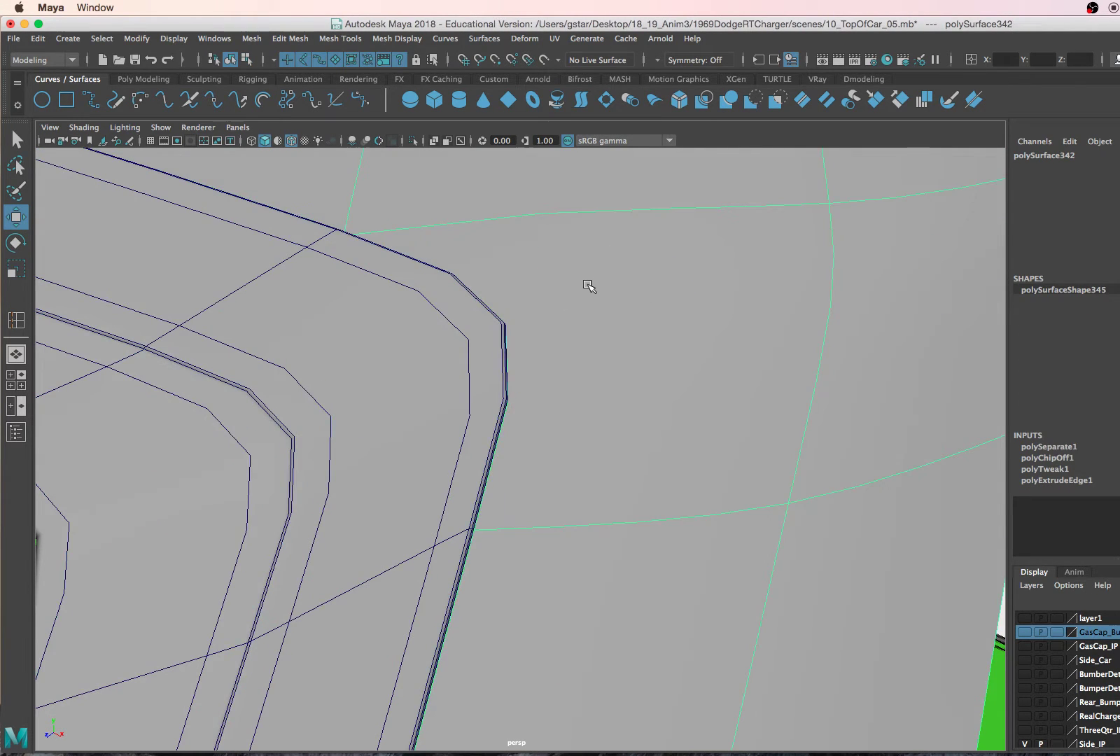
pyautogui.scroll(-8, 590, 287)
pyautogui.keyDown('alt'); pyautogui.moveTo(562, 390); pyautogui.dragTo(607, 200); pyautogui.keyUp('alt')
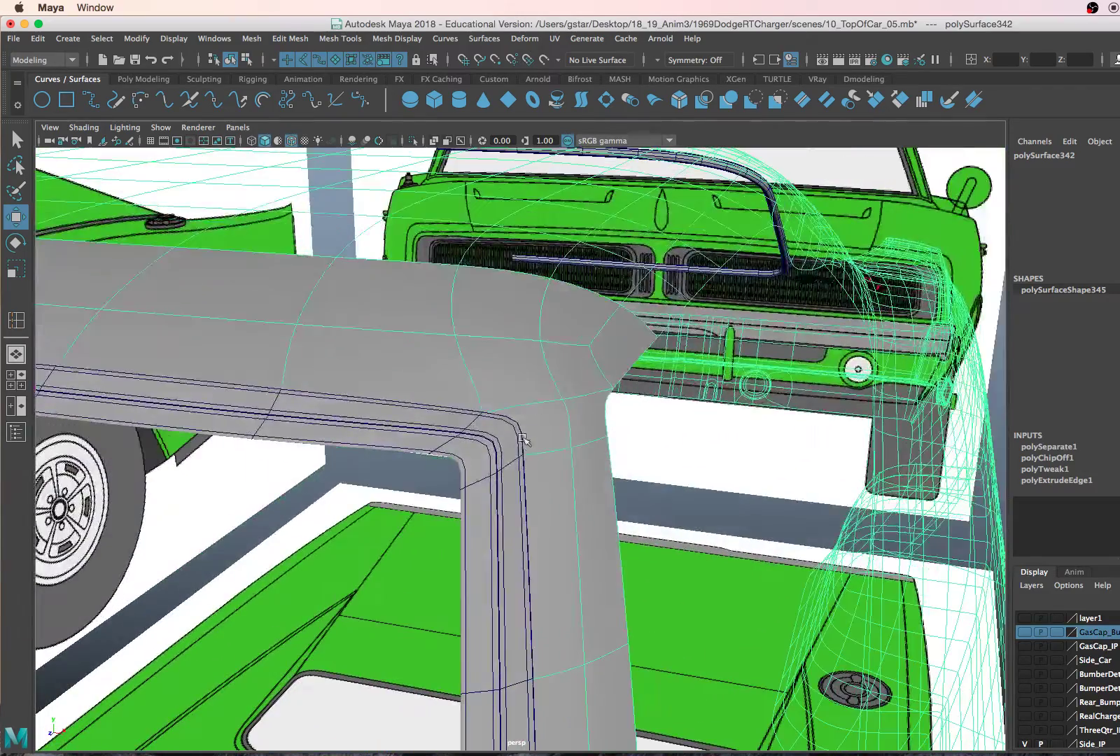
pyautogui.click(495, 453)
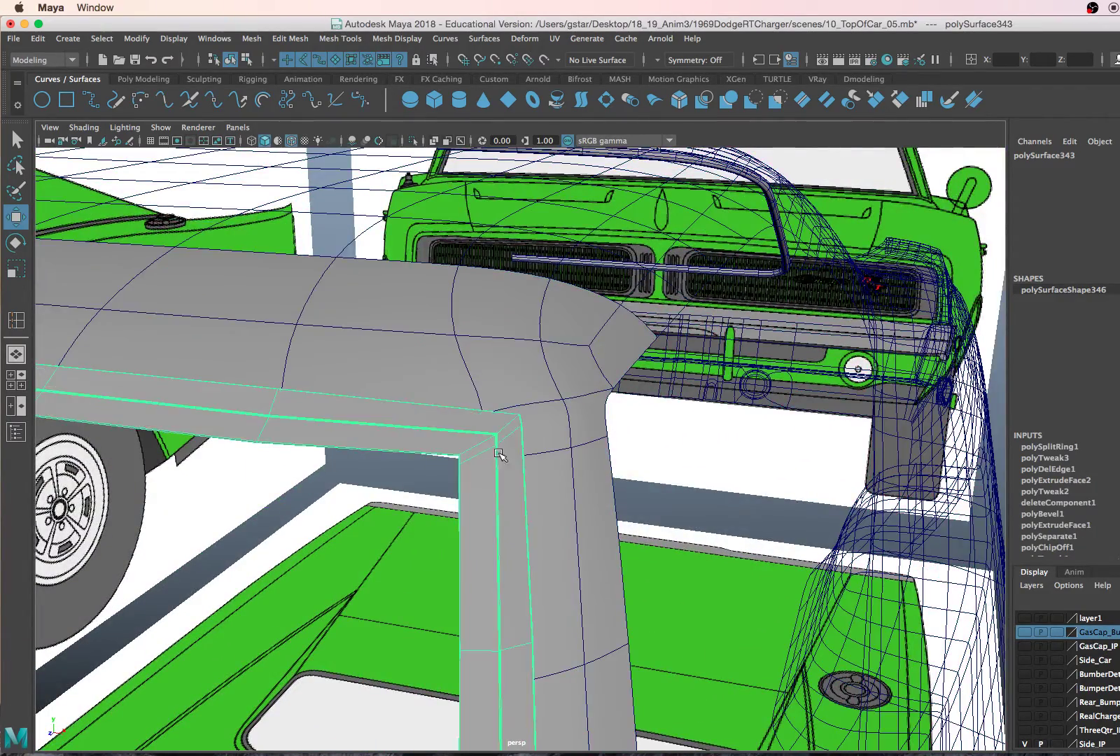
# - Insert a second edge loop across the roof-edge trim close to the upper corner
pyautogui.scroll(8, 497, 454)
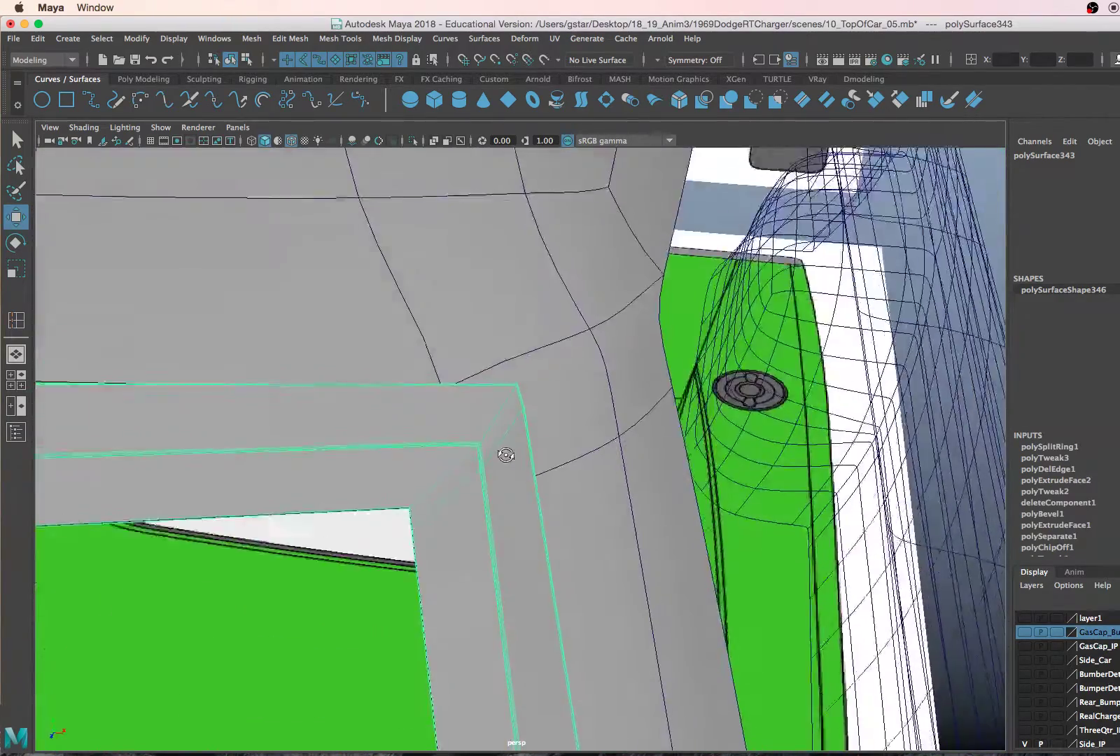
pyautogui.keyDown('alt'); pyautogui.moveTo(505, 455); pyautogui.dragTo(478, 429); pyautogui.keyUp('alt')
pyautogui.keyDown('shift'); pyautogui.moveTo(443, 422); pyautogui.dragTo(300, 435, button='right'); pyautogui.keyUp('shift')
pyautogui.moveTo(433, 417); pyautogui.dragTo(440, 456)
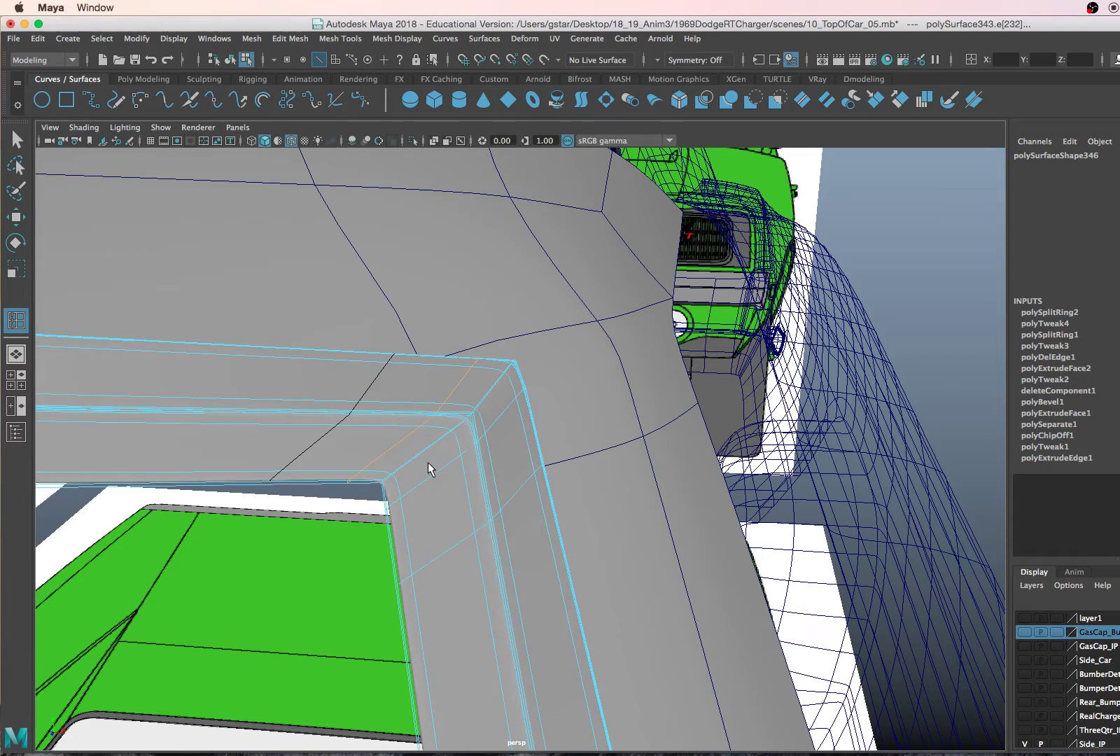
# - Return to object mode and inspect the smoothed trim from its upper corner down to the pillar's lower end
pyautogui.press('w')
pyautogui.moveTo(325, 356); pyautogui.dragTo(406, 322, button='right')
pyautogui.click(503, 331)
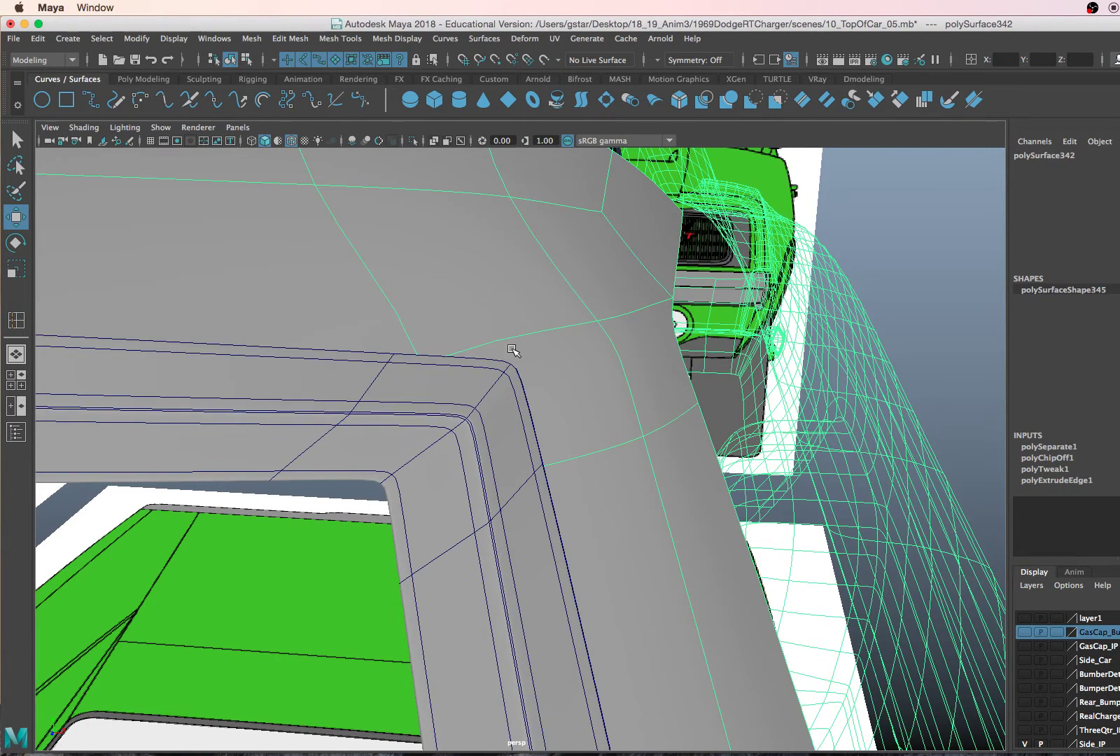
pyautogui.scroll(-2, 553, 369)
pyautogui.scroll(-4, 876, 292)
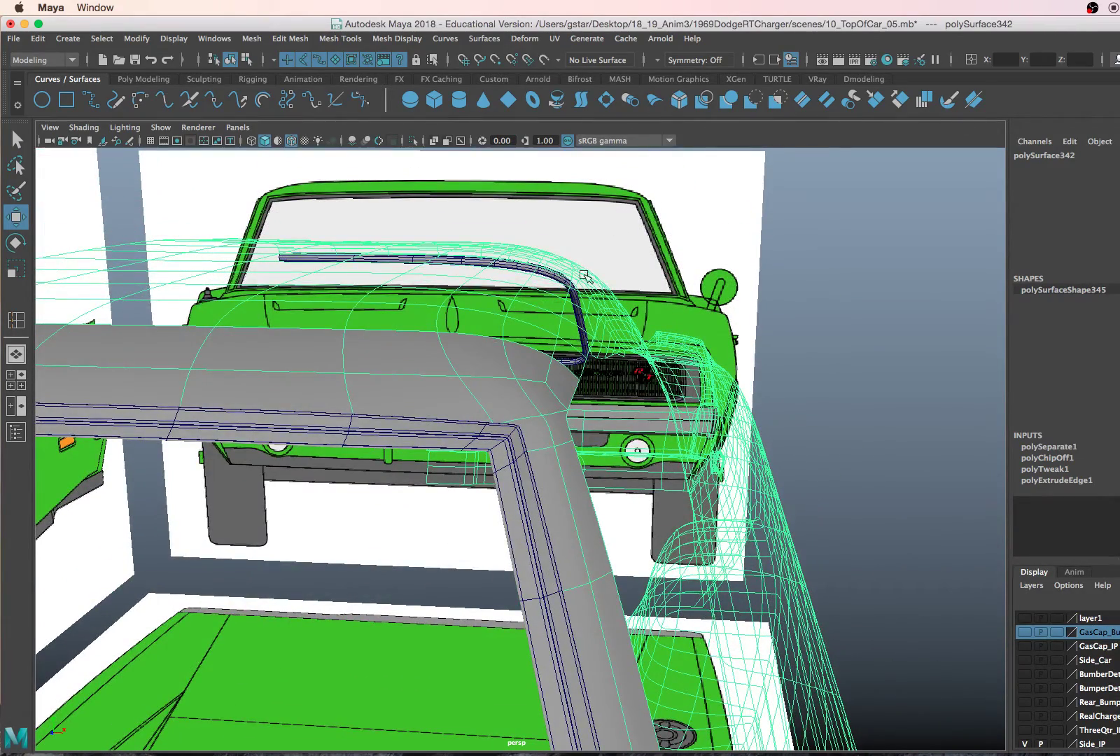
pyautogui.scroll(-2, 531, 415)
pyautogui.keyDown('alt'); pyautogui.moveTo(525, 437); pyautogui.dragTo(520, 338, button='middle'); pyautogui.keyUp('alt')
pyautogui.keyDown('alt'); pyautogui.moveTo(547, 462); pyautogui.dragTo(511, 473); pyautogui.keyUp('alt')
pyautogui.scroll(4, 509, 476)
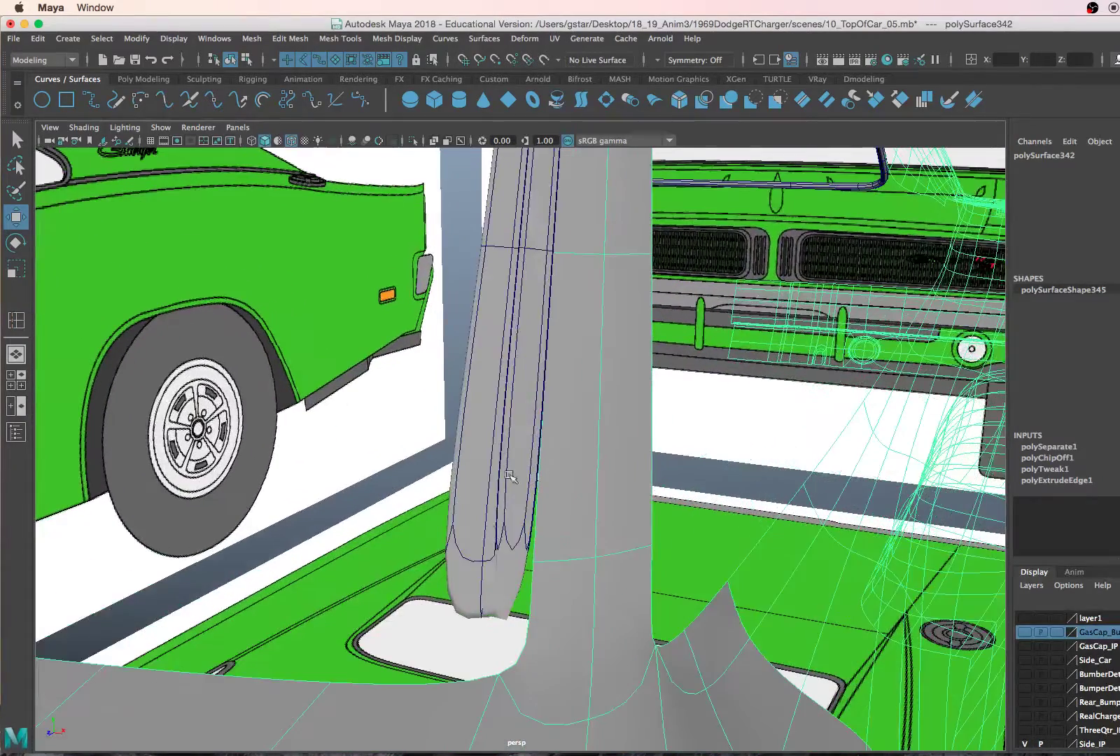
# - Insert edge loops beside the groove, along the glass-side edge and across the end cap at the pillar trim's lower end
pyautogui.click(492, 535)
pyautogui.keyDown('alt'); pyautogui.moveTo(500, 566); pyautogui.dragTo(530, 459); pyautogui.keyUp('alt')
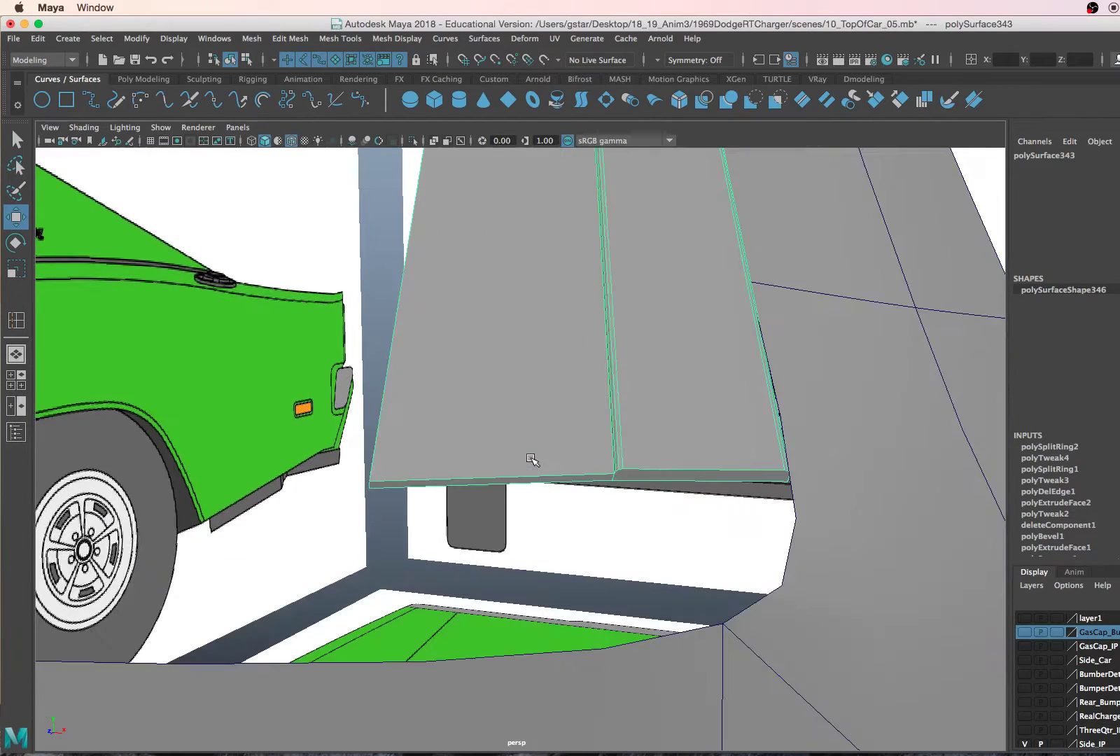
pyautogui.scroll(3, 574, 458)
pyautogui.keyDown('shift'); pyautogui.moveTo(621, 415); pyautogui.dragTo(570, 433, button='right'); pyautogui.keyUp('shift')
pyautogui.keyDown('shift'); pyautogui.moveTo(553, 436); pyautogui.dragTo(553, 435, button='right'); pyautogui.keyUp('shift')
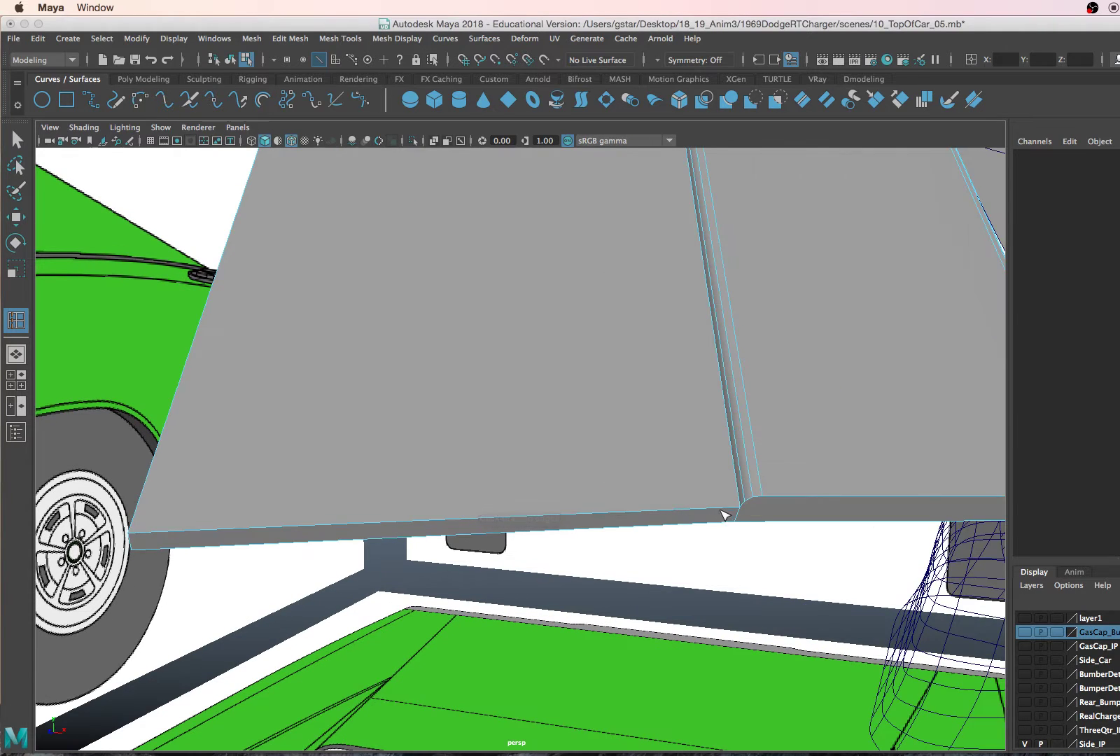
pyautogui.moveTo(725, 512); pyautogui.dragTo(733, 510)
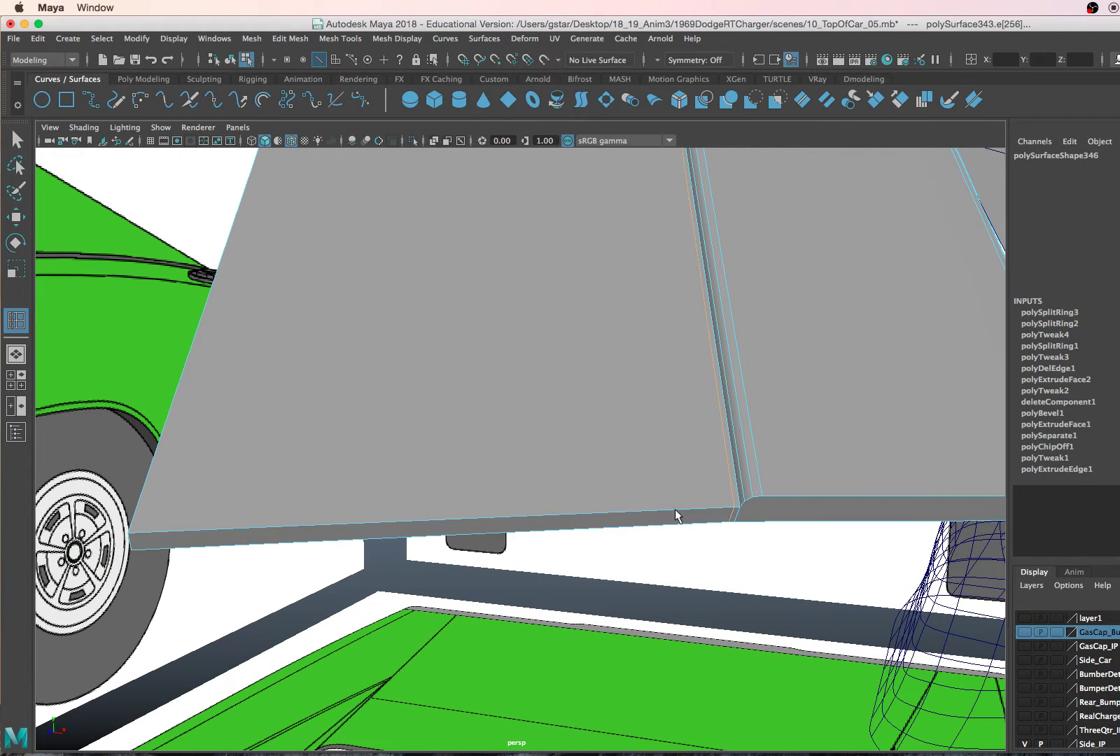
pyautogui.click(135, 539)
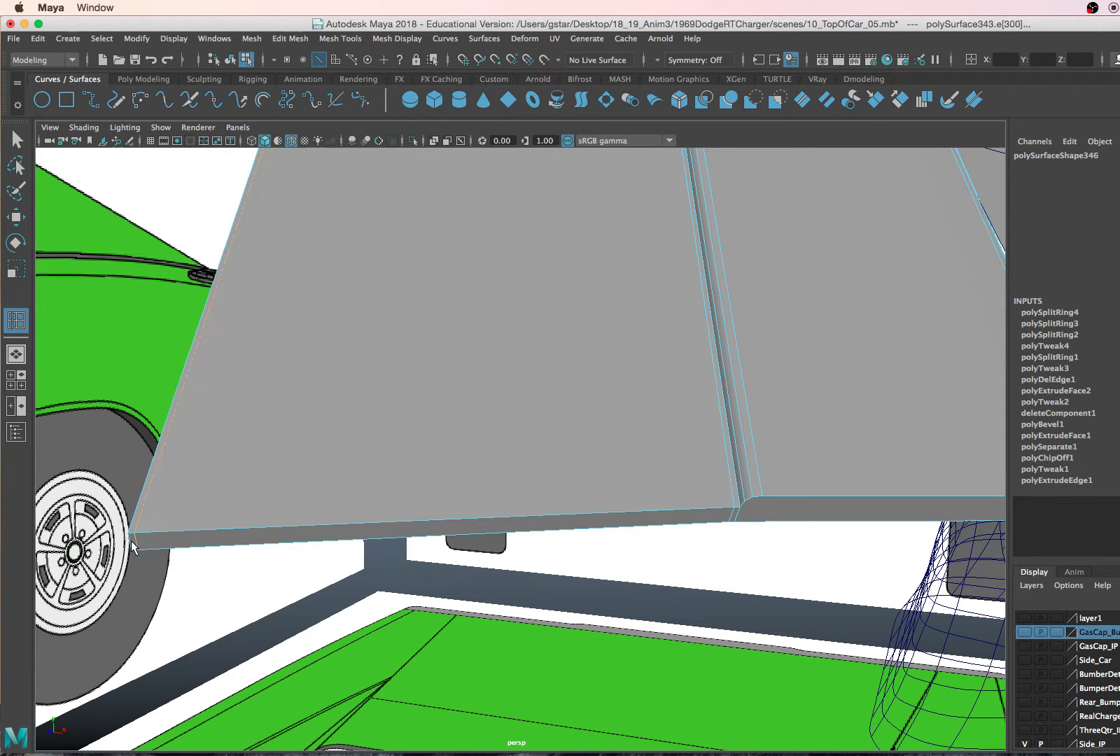
pyautogui.click(137, 542)
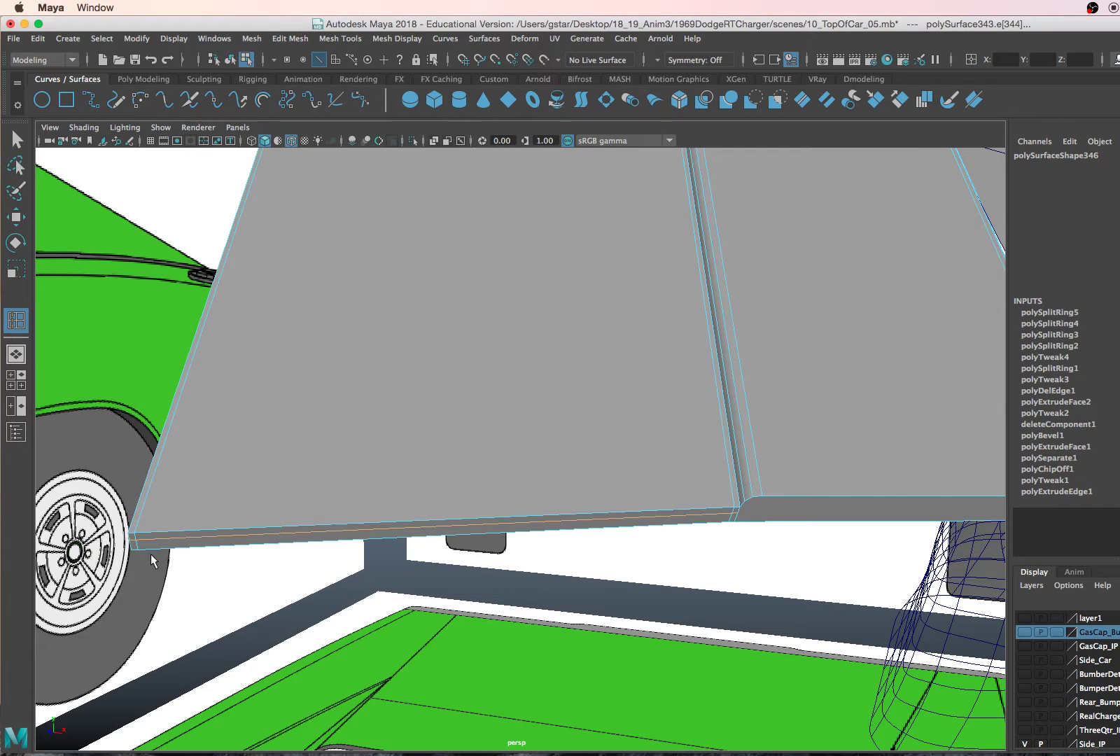
pyautogui.press('3')
pyautogui.press('1')
# - Select all the faces that cap the lower end of the unsmoothed pillar trim, on both sides of the groove
pyautogui.moveTo(280, 355); pyautogui.dragTo(280, 391, button='right')
pyautogui.press('w')
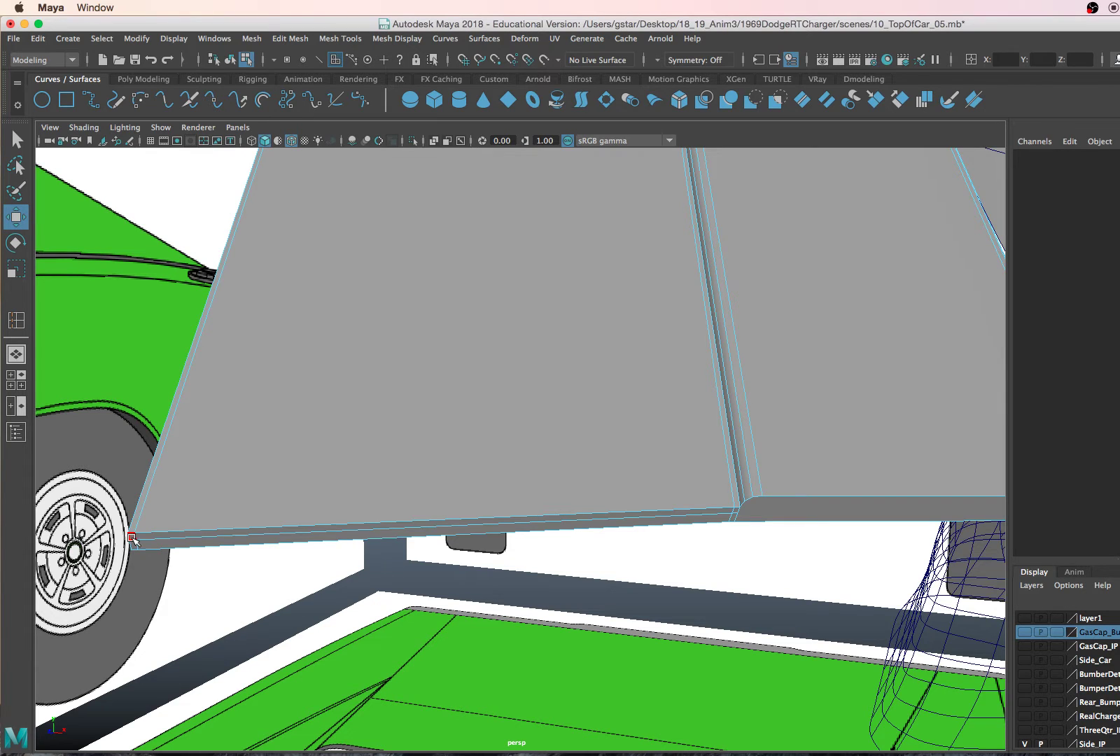
pyautogui.click(132, 537)
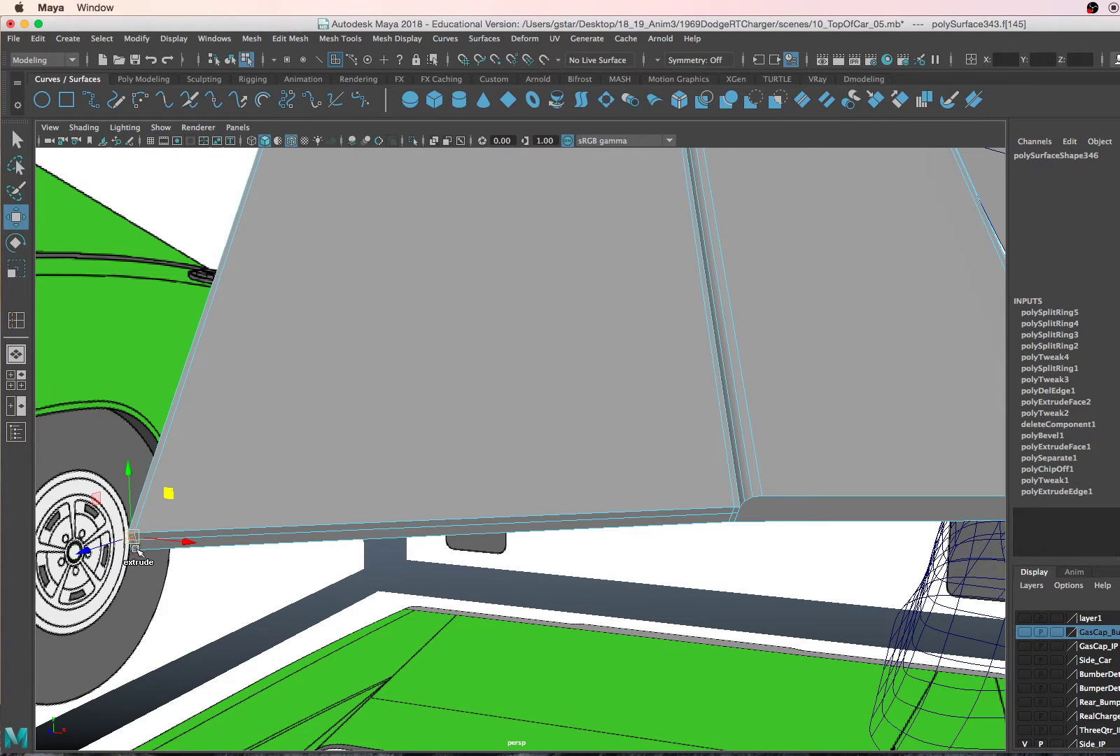
pyautogui.keyDown('shift'); pyautogui.click(210, 533); pyautogui.keyUp('shift')
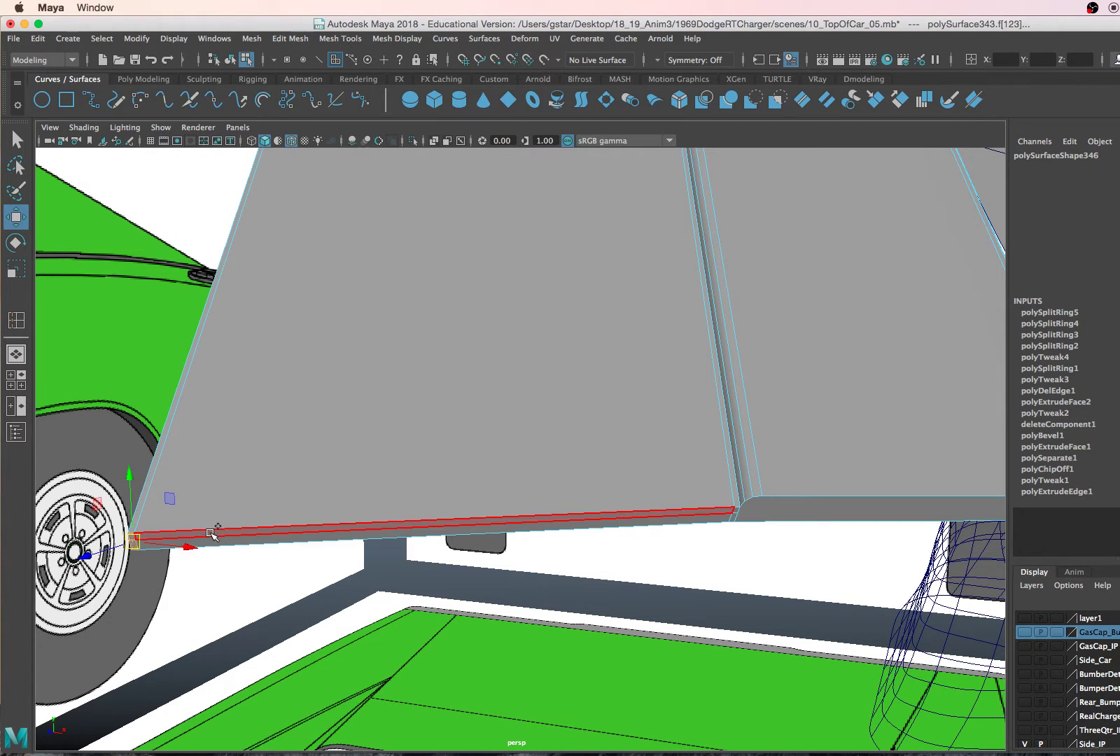
pyautogui.keyDown('shift'); pyautogui.click(732, 517); pyautogui.keyUp('shift')
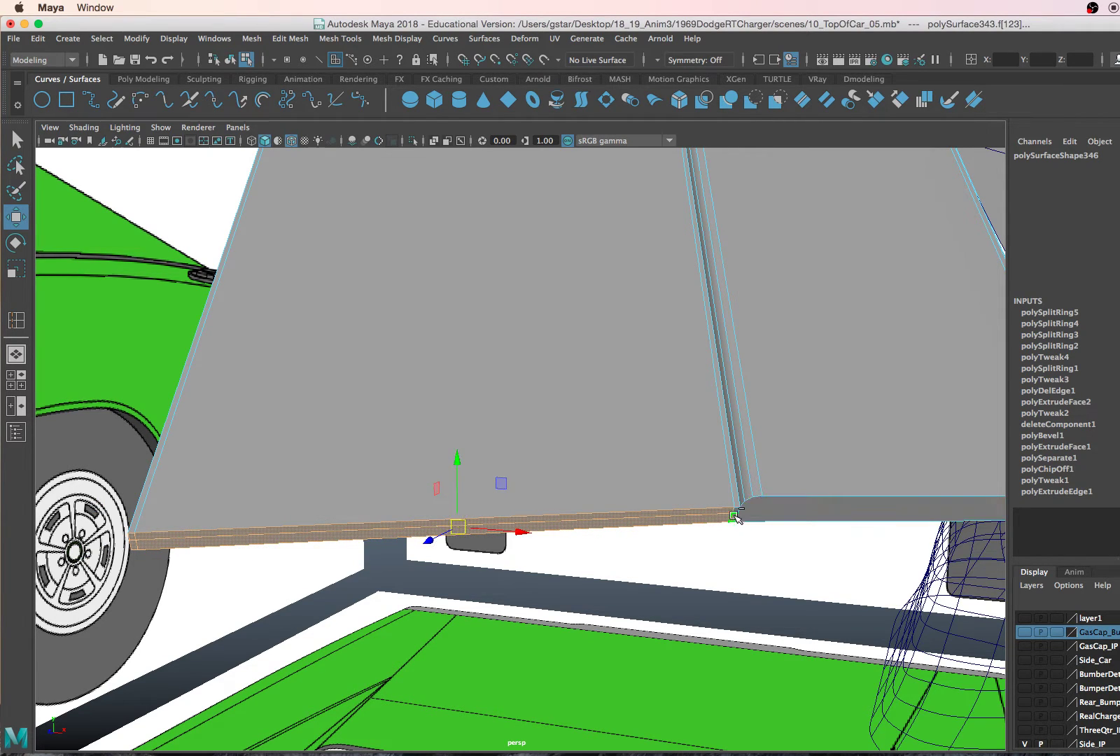
pyautogui.keyDown('shift'); pyautogui.click(767, 508); pyautogui.keyUp('shift')
# - Compare the trim's lower end with the top-view blueprint in shaded, wireframe and smooth preview display
pyautogui.press('f')
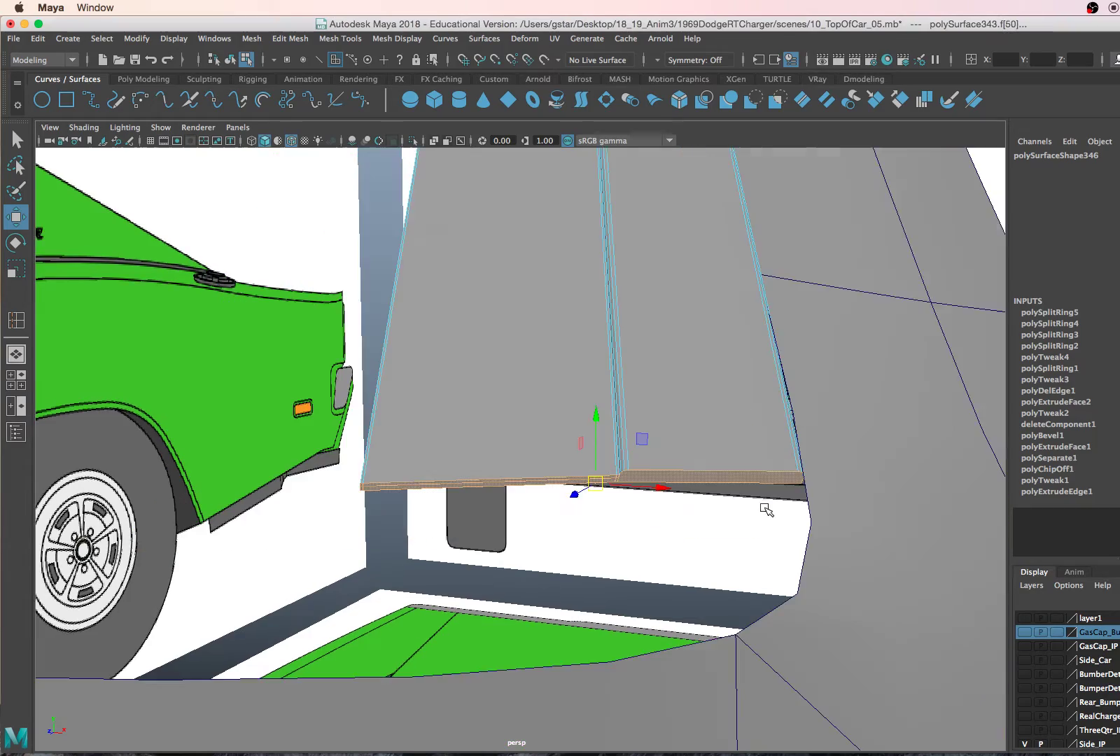
pyautogui.keyDown('alt'); pyautogui.moveTo(765, 526); pyautogui.dragTo(702, 564); pyautogui.keyUp('alt')
pyautogui.press('space')
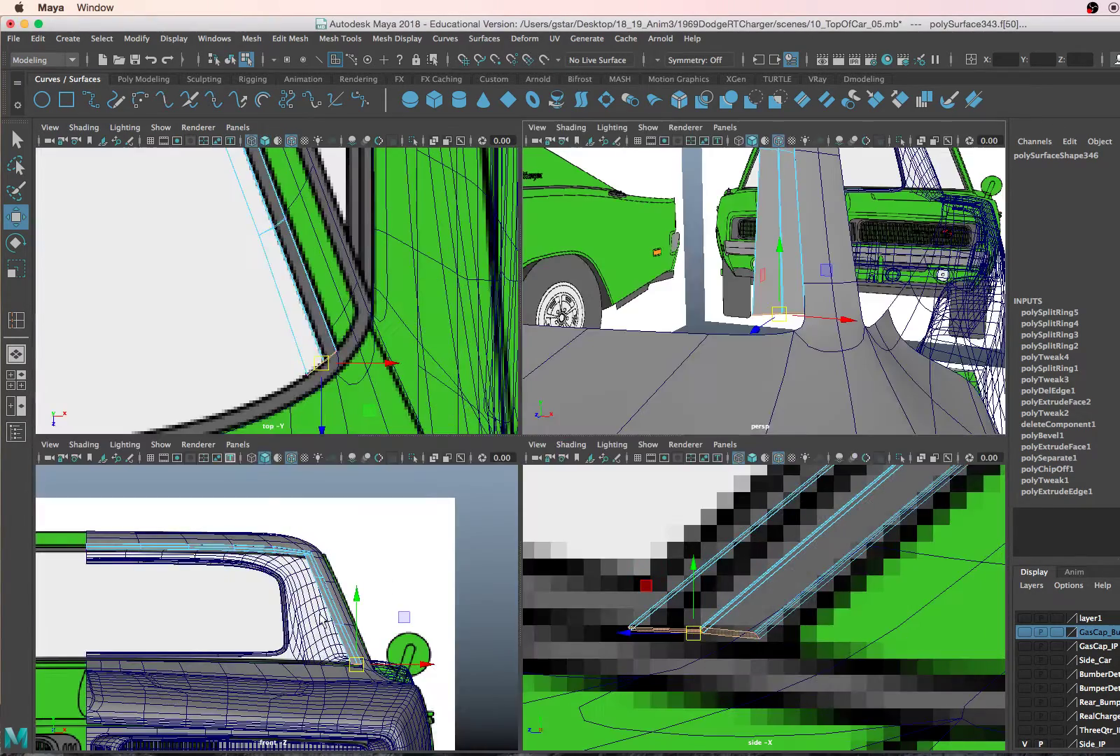
pyautogui.press('space')
pyautogui.moveTo(495, 496)
pyautogui.keyDown('alt'); pyautogui.mouseDown(button='middle')
pyautogui.moveTo(465, 485)
pyautogui.moveTo(440, 508)
pyautogui.moveTo(417, 490)
pyautogui.mouseUp(button='middle'); pyautogui.keyUp('alt')
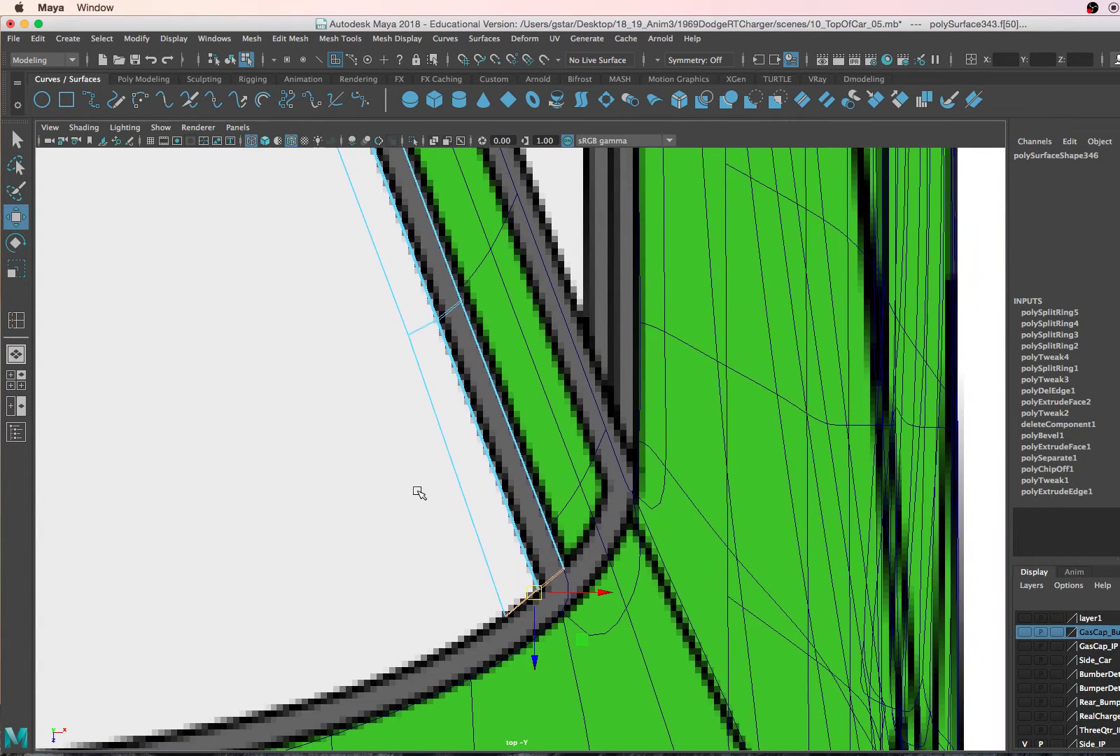
pyautogui.press('5')
pyautogui.keyDown('alt'); pyautogui.moveTo(424, 542); pyautogui.dragTo(423, 534, button='middle'); pyautogui.keyUp('alt')
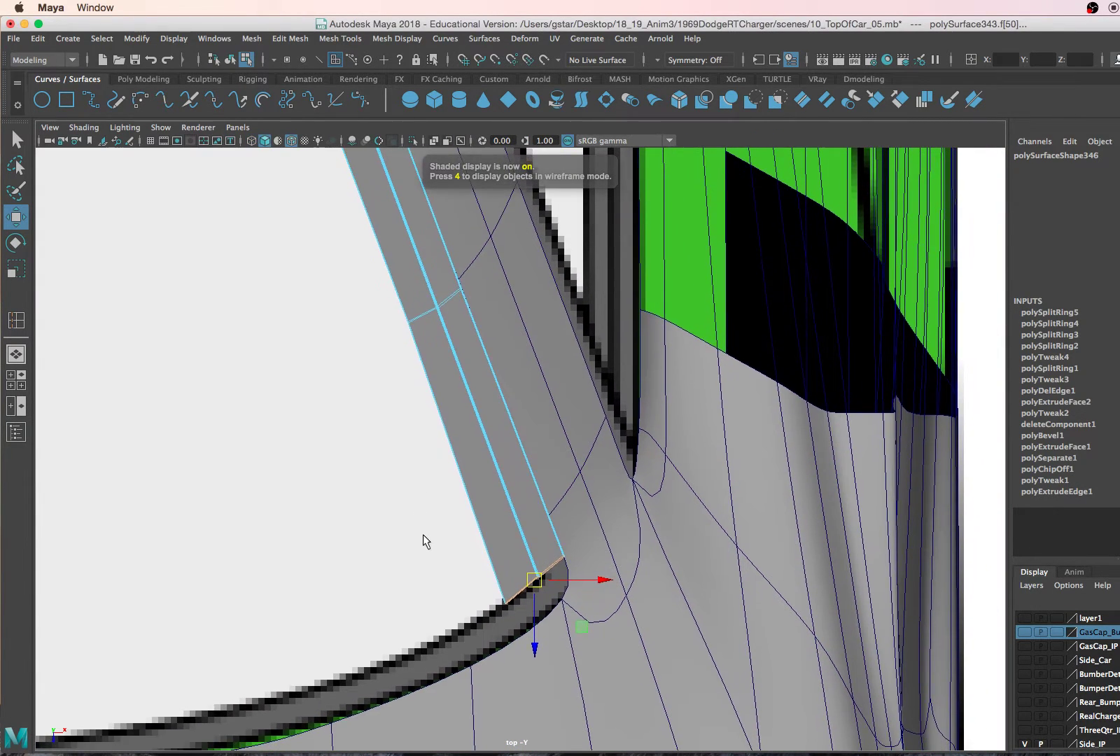
pyautogui.press('4')
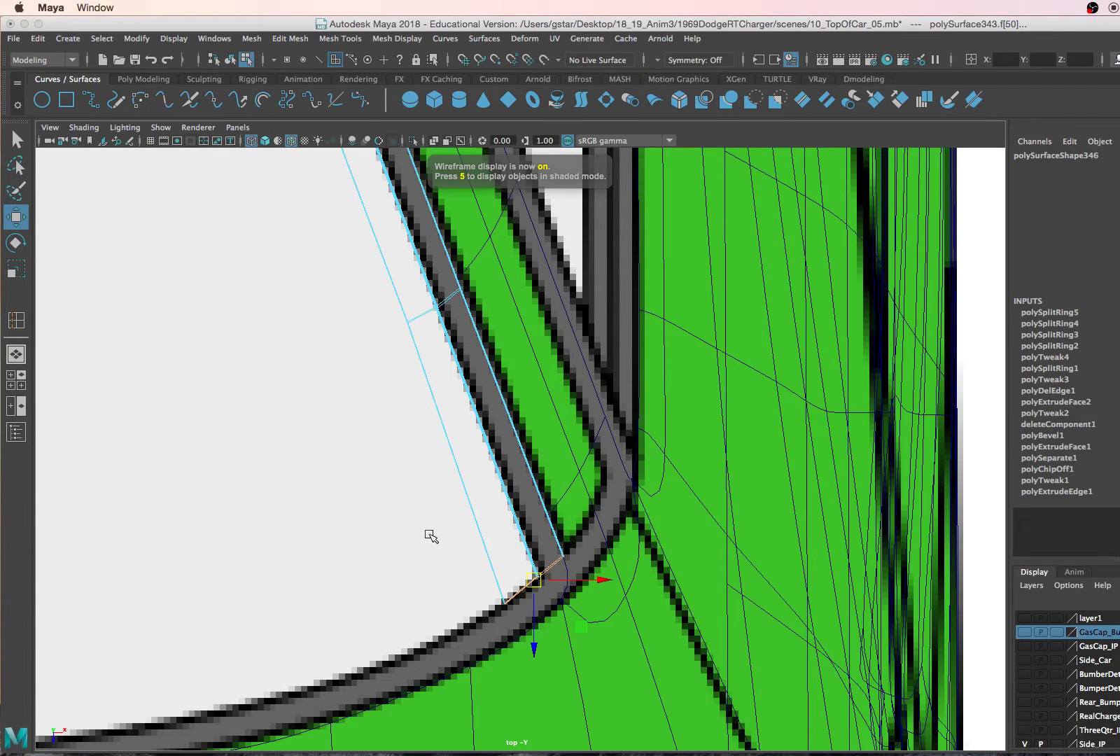
pyautogui.press('5')
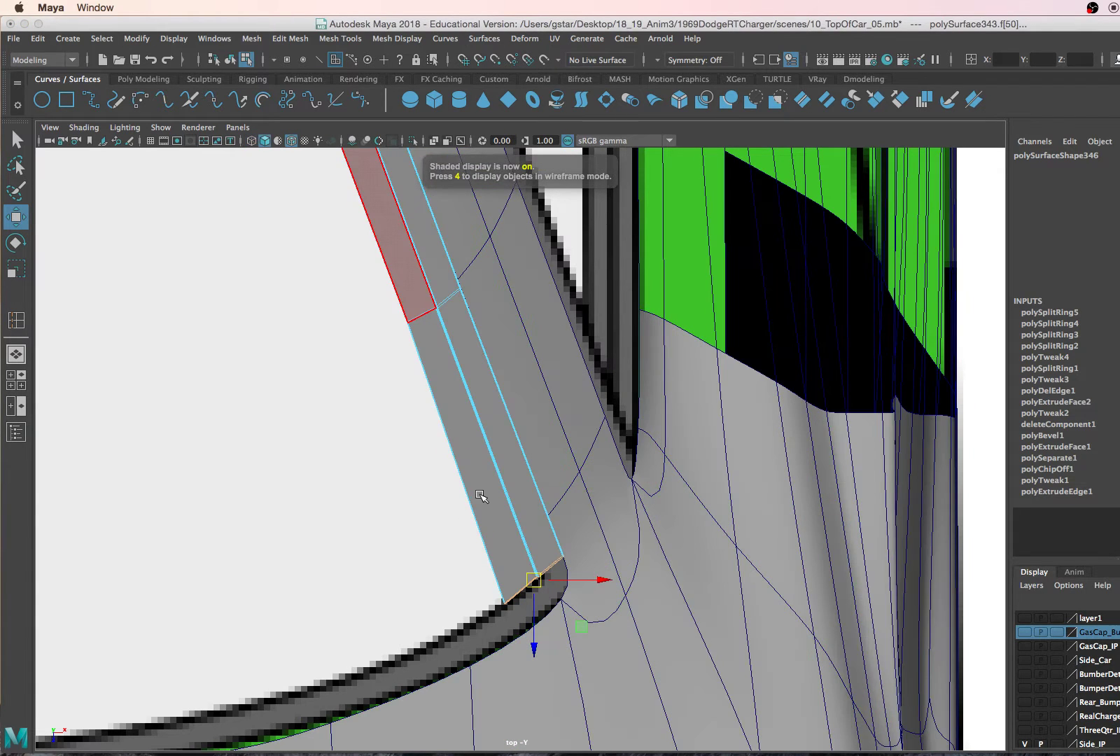
pyautogui.click(522, 484)
pyautogui.press('4')
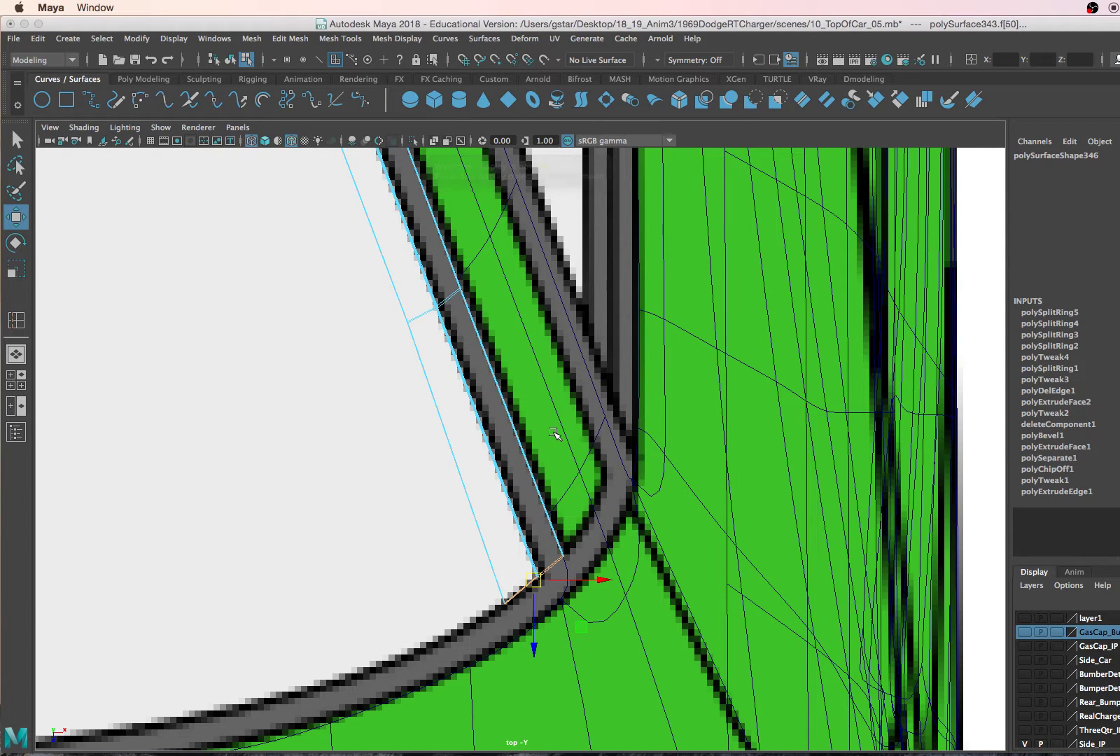
pyautogui.press('3')
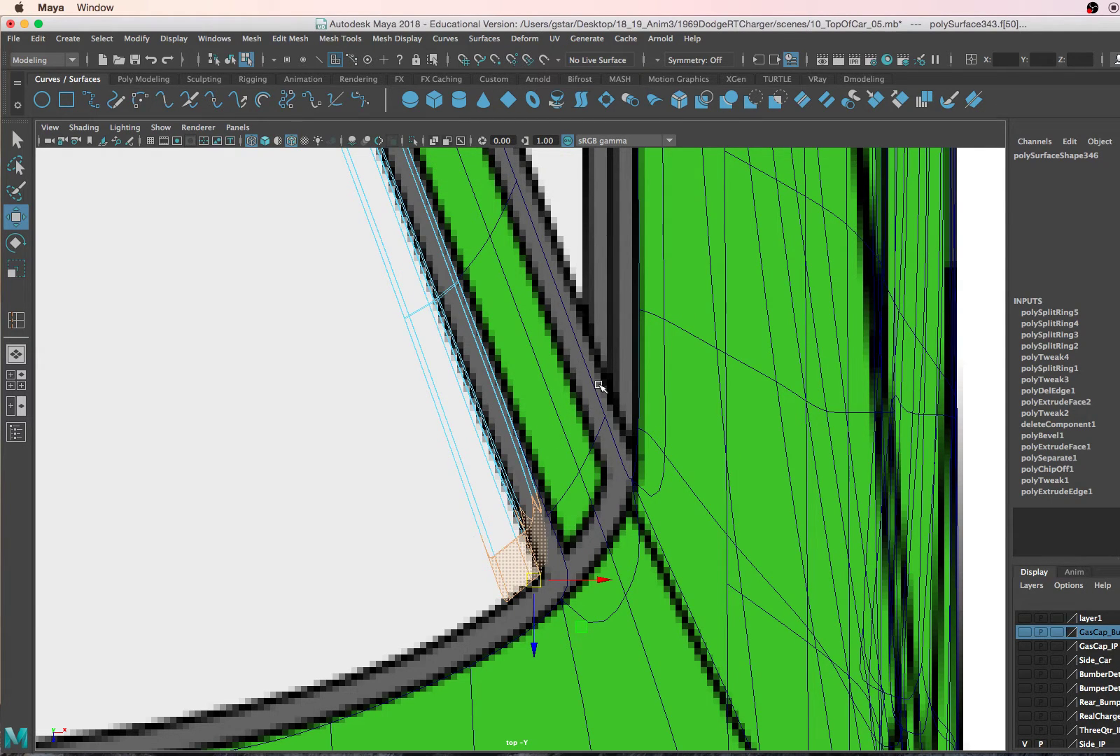
# - Delete the selected end-cap faces at the pillar trim's lower end
pyautogui.press('f')
pyautogui.scroll(10, 558, 397)
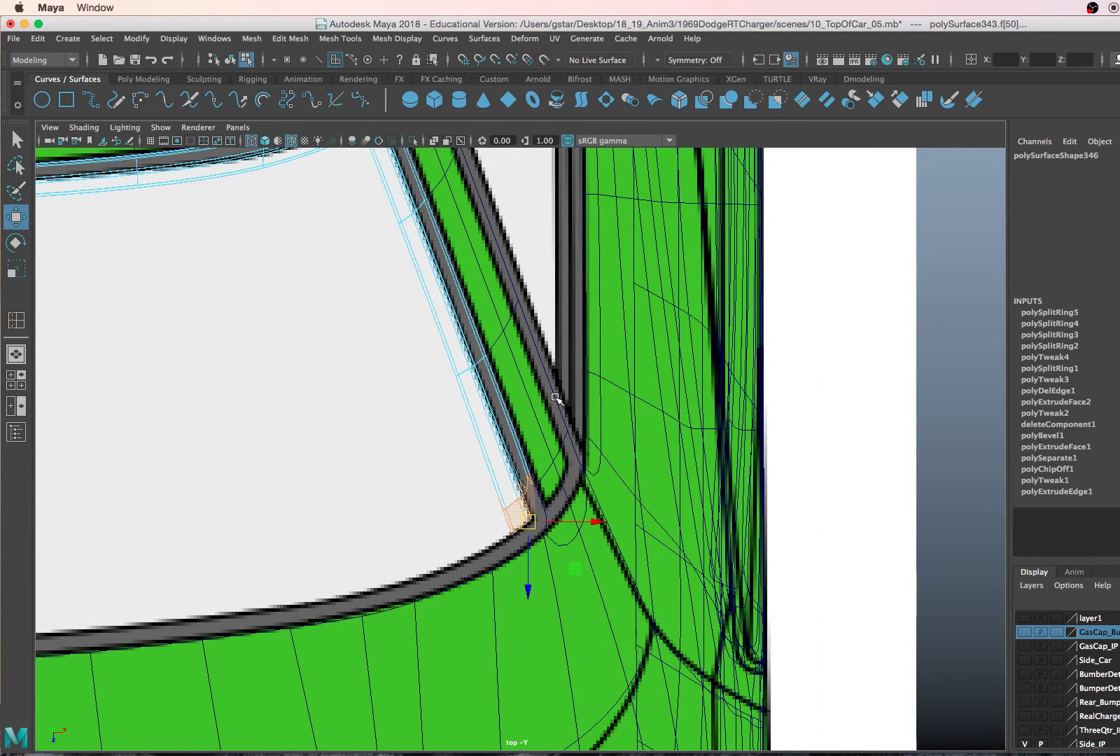
pyautogui.click(555, 397)
pyautogui.scroll(4, 550, 450)
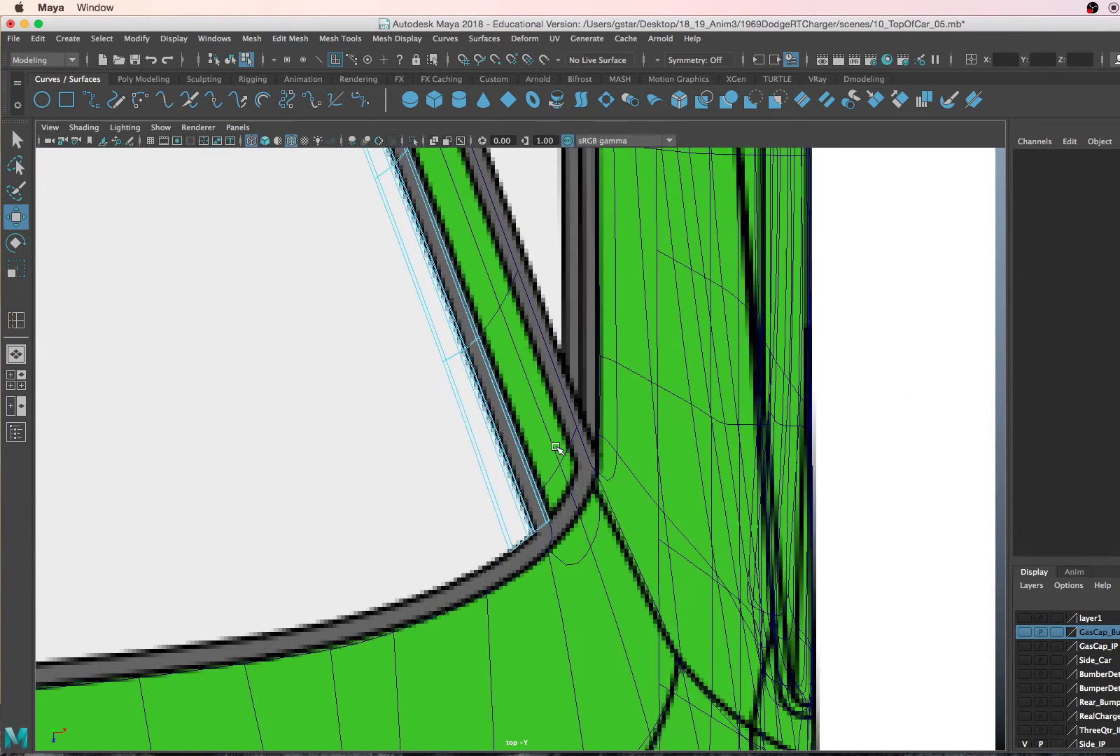
# - Examine the whole trim against the top-view blueprint along the pillar and roof edge, switching to object mode and shaded display
pyautogui.keyDown('alt'); pyautogui.moveTo(539, 312); pyautogui.dragTo(537, 460, button='middle'); pyautogui.keyUp('alt')
pyautogui.keyDown('alt'); pyautogui.moveTo(537, 359); pyautogui.dragTo(538, 429, button='middle'); pyautogui.keyUp('alt')
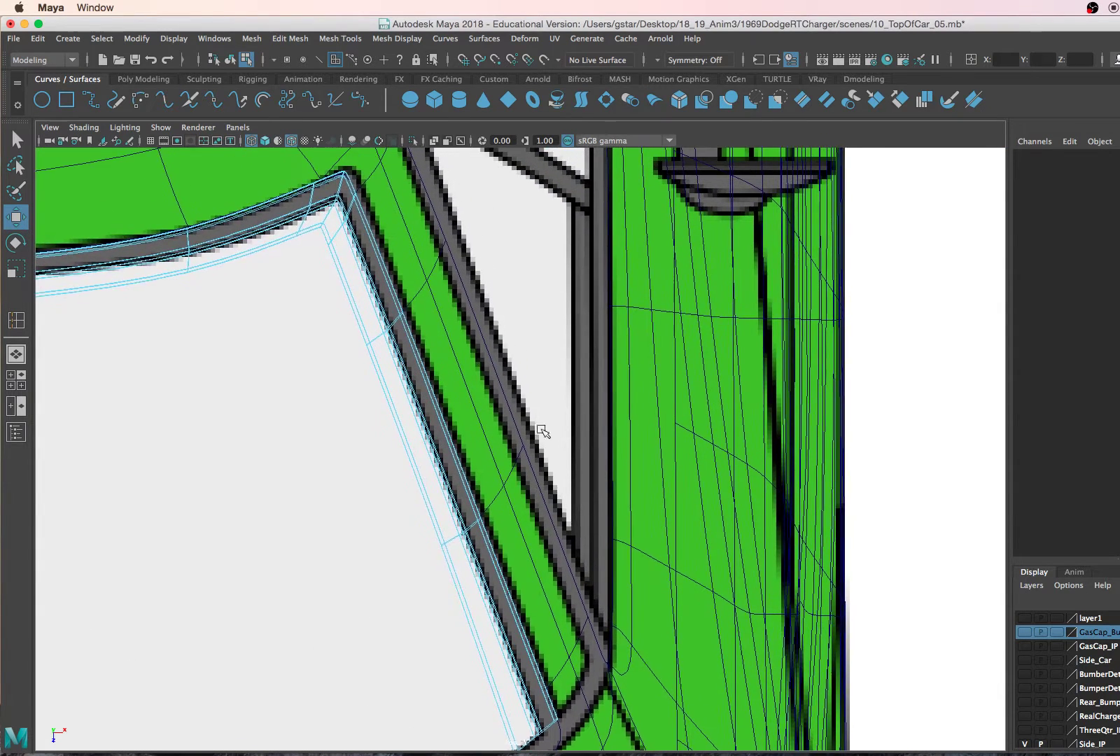
pyautogui.keyDown('alt'); pyautogui.moveTo(499, 280); pyautogui.dragTo(522, 420, button='middle'); pyautogui.keyUp('alt')
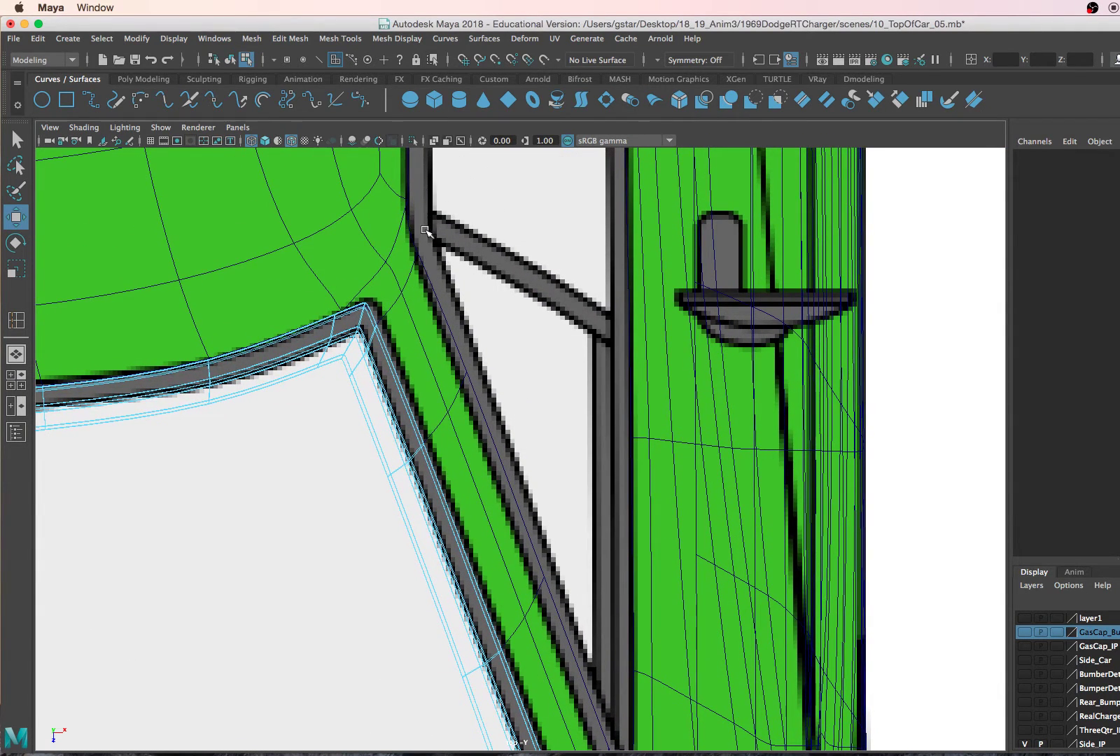
pyautogui.scroll(-5, 462, 355)
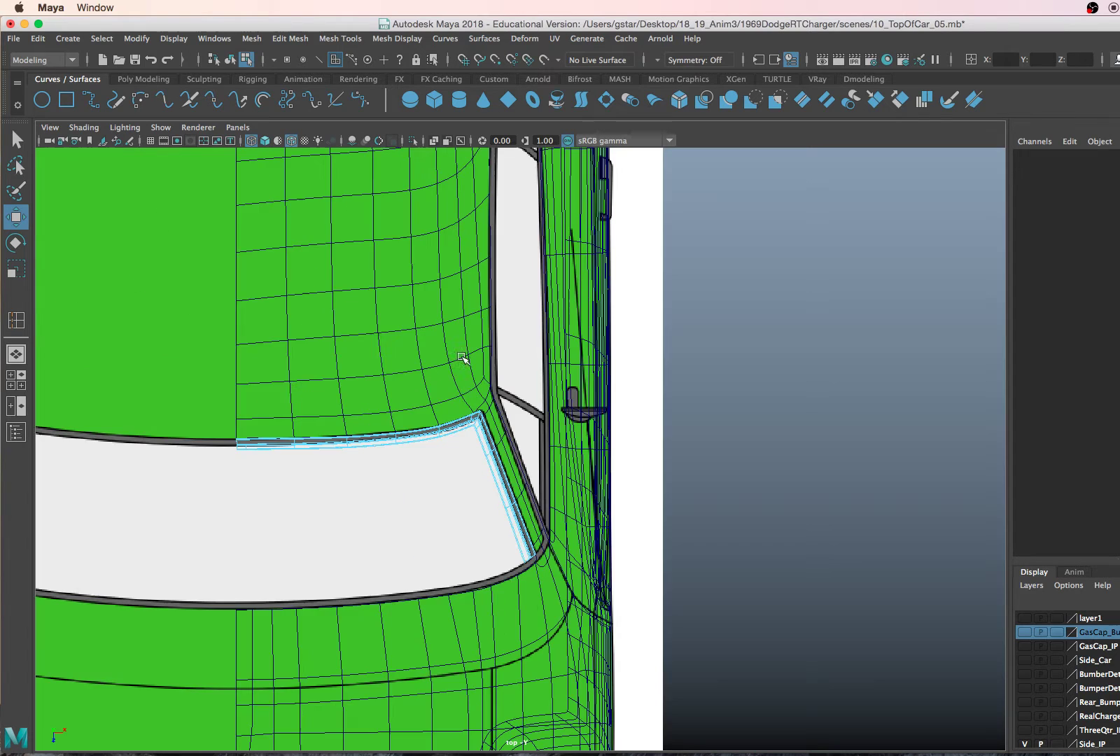
pyautogui.keyDown('alt'); pyautogui.moveTo(458, 431); pyautogui.dragTo(450, 380, button='middle'); pyautogui.keyUp('alt')
pyautogui.keyDown('alt'); pyautogui.moveTo(450, 381); pyautogui.dragTo(473, 450, button='right'); pyautogui.keyUp('alt')
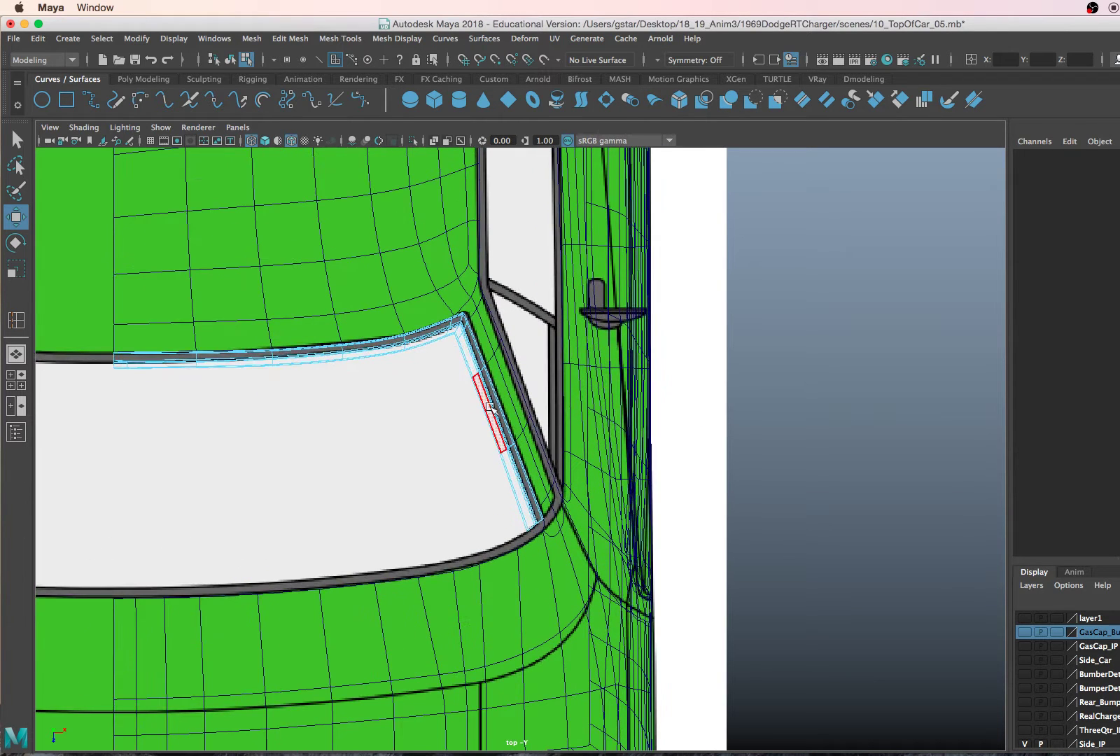
pyautogui.moveTo(490, 402); pyautogui.dragTo(535, 337, button='right')
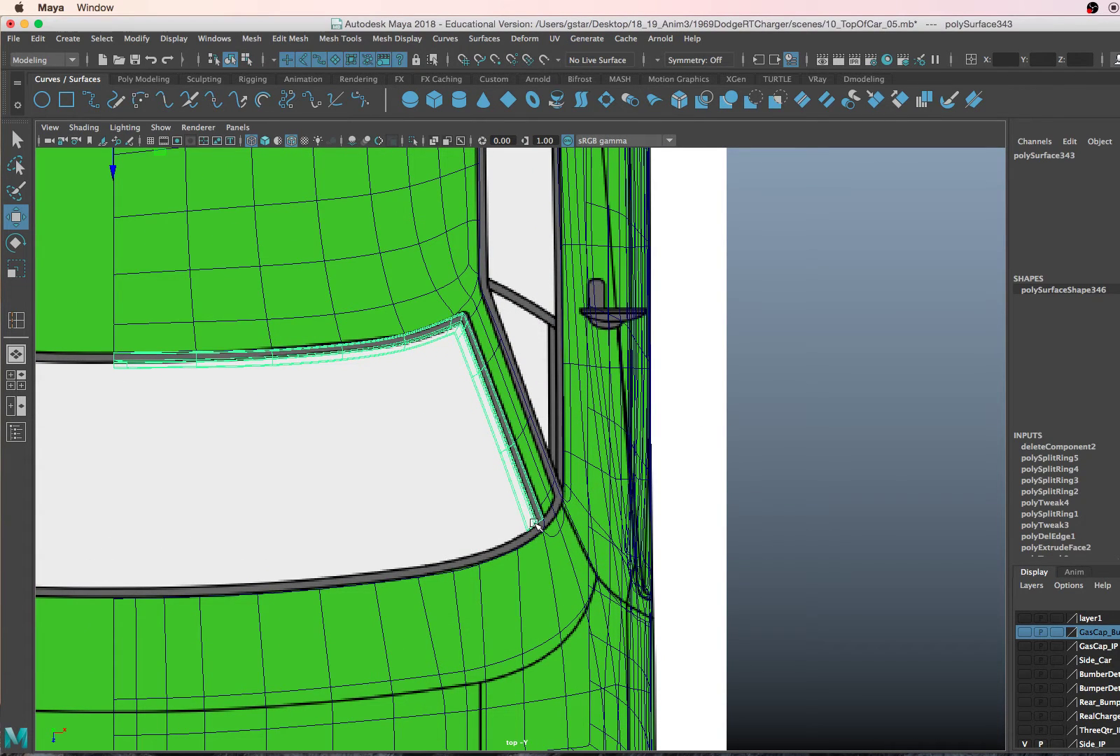
pyautogui.press('5')
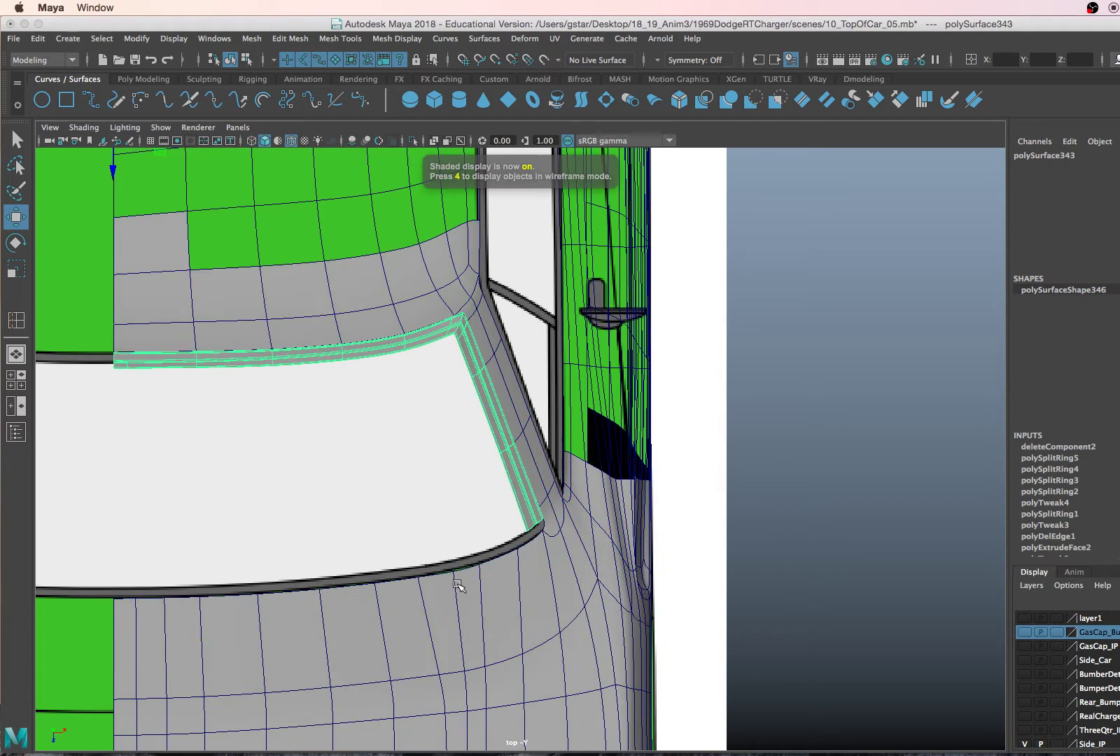
# - Return to the perspective view, clear the selection and save the scene, accepting the student version notice
pyautogui.press('space')
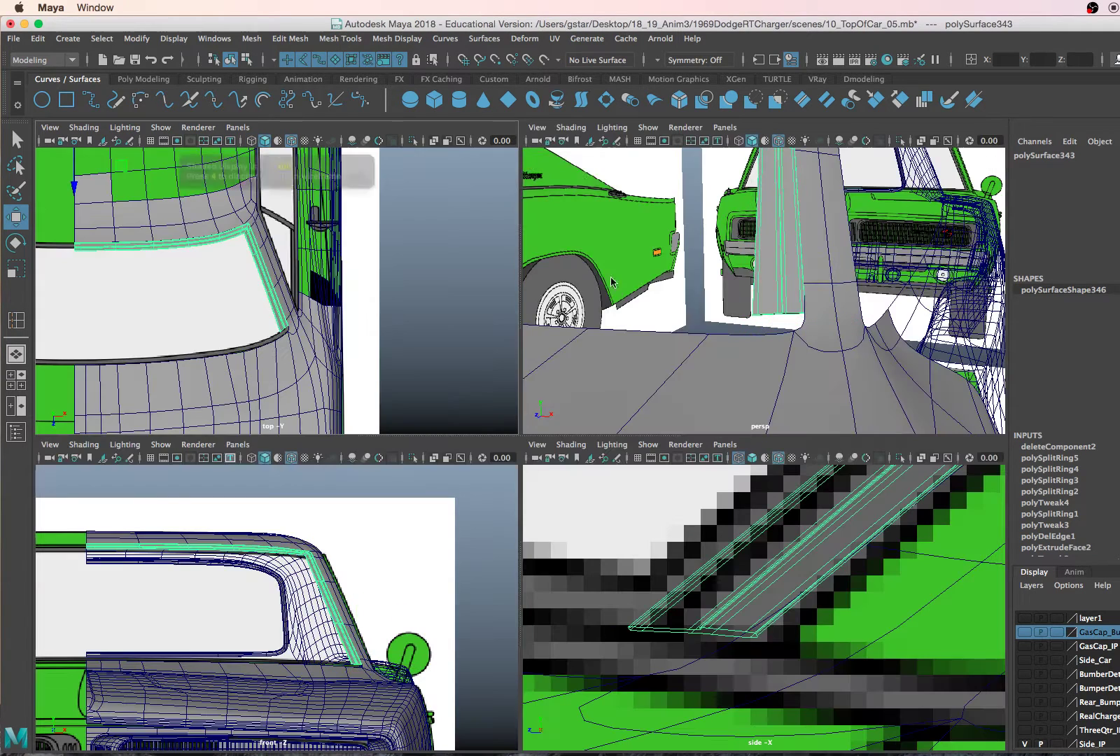
pyautogui.keyDown('alt'); pyautogui.moveTo(770, 329); pyautogui.dragTo(793, 341); pyautogui.keyUp('alt')
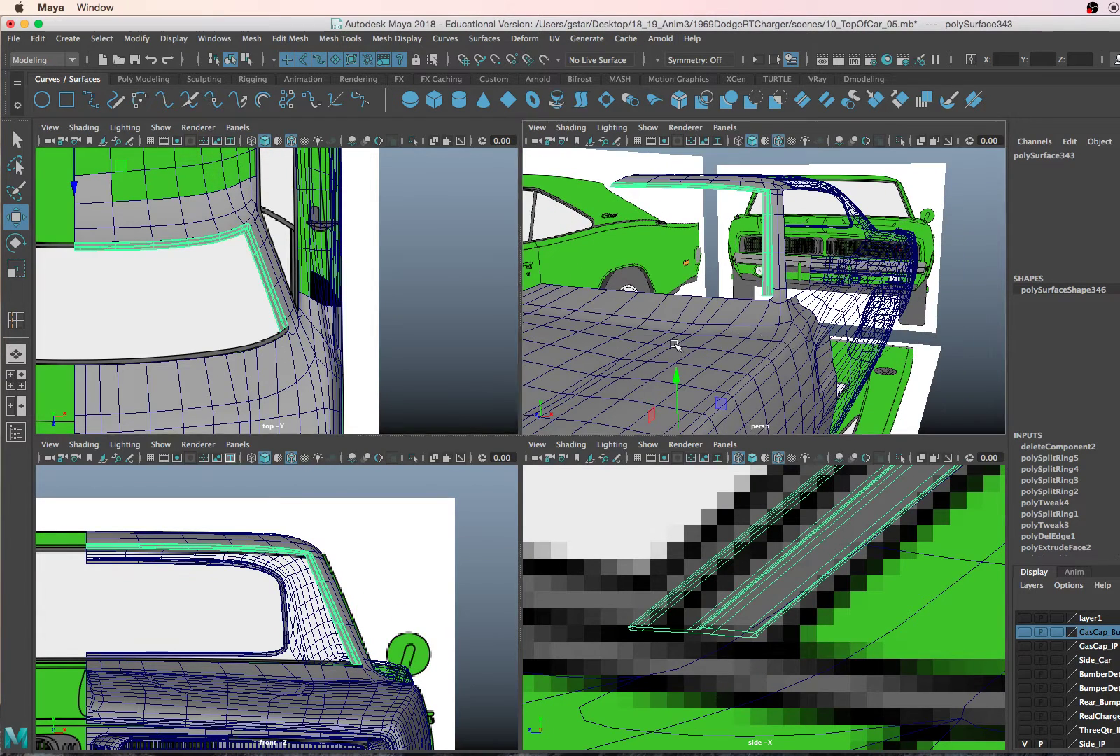
pyautogui.press('space')
pyautogui.moveTo(616, 345)
pyautogui.keyDown('alt'); pyautogui.mouseDown()
pyautogui.moveTo(639, 350)
pyautogui.moveTo(627, 329)
pyautogui.mouseUp(); pyautogui.keyUp('alt')
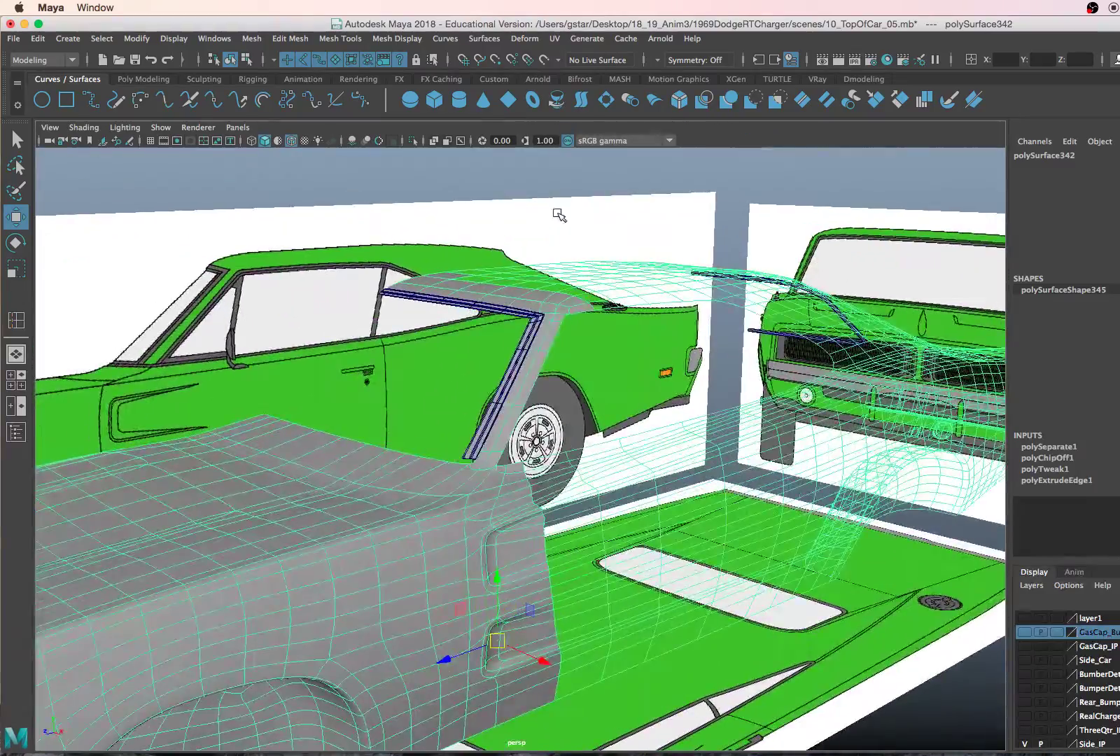
pyautogui.click(546, 249)
pyautogui.keyDown('alt'); pyautogui.moveTo(546, 249); pyautogui.dragTo(612, 355, button='right'); pyautogui.keyUp('alt')
pyautogui.keyDown('alt'); pyautogui.moveTo(612, 354); pyautogui.dragTo(647, 371); pyautogui.keyUp('alt')
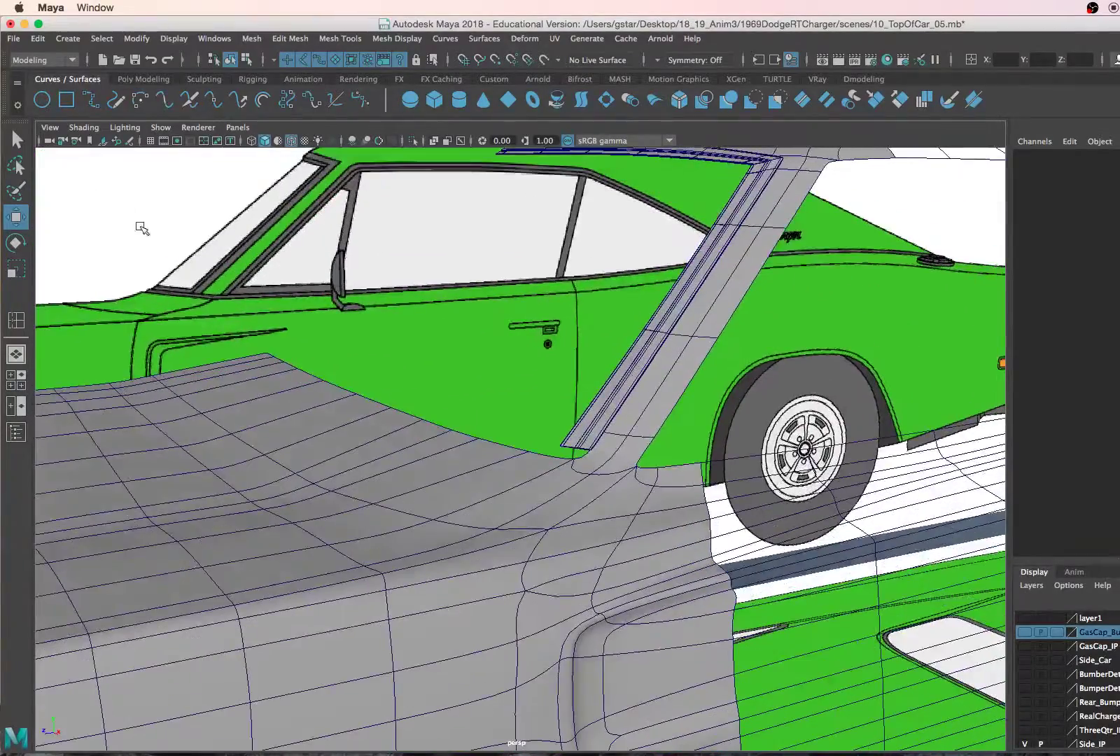
pyautogui.press('q')
pyautogui.click(135, 60)
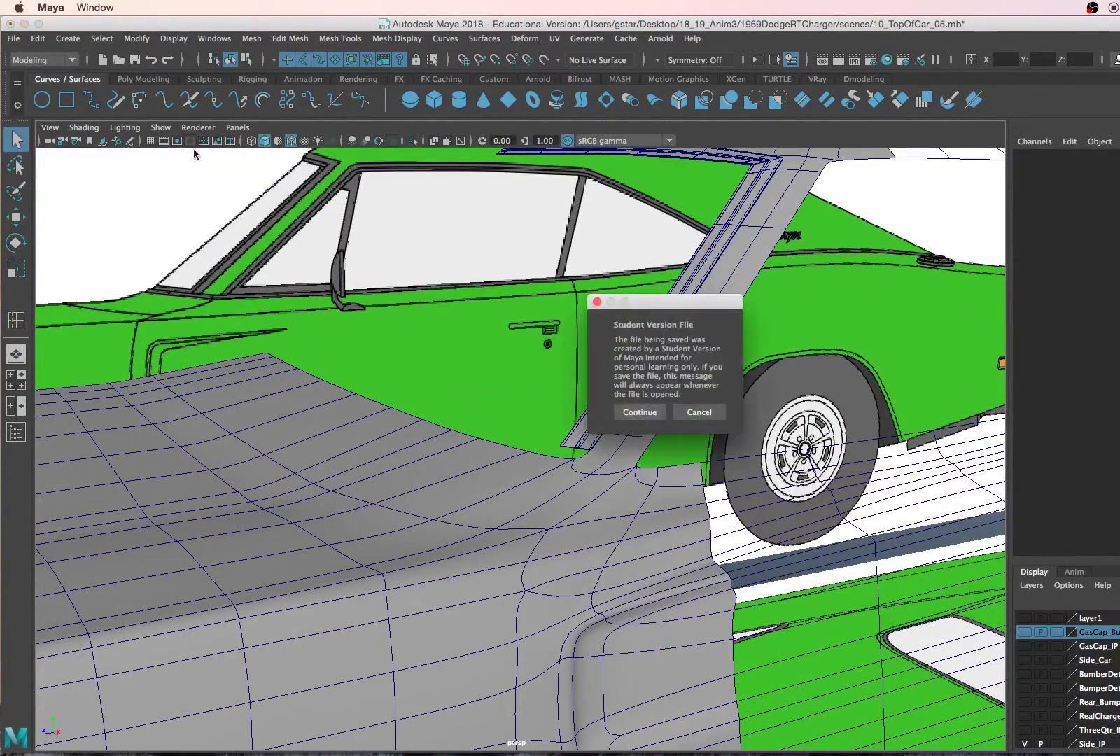
pyautogui.click(638, 412)
pyautogui.press('w')
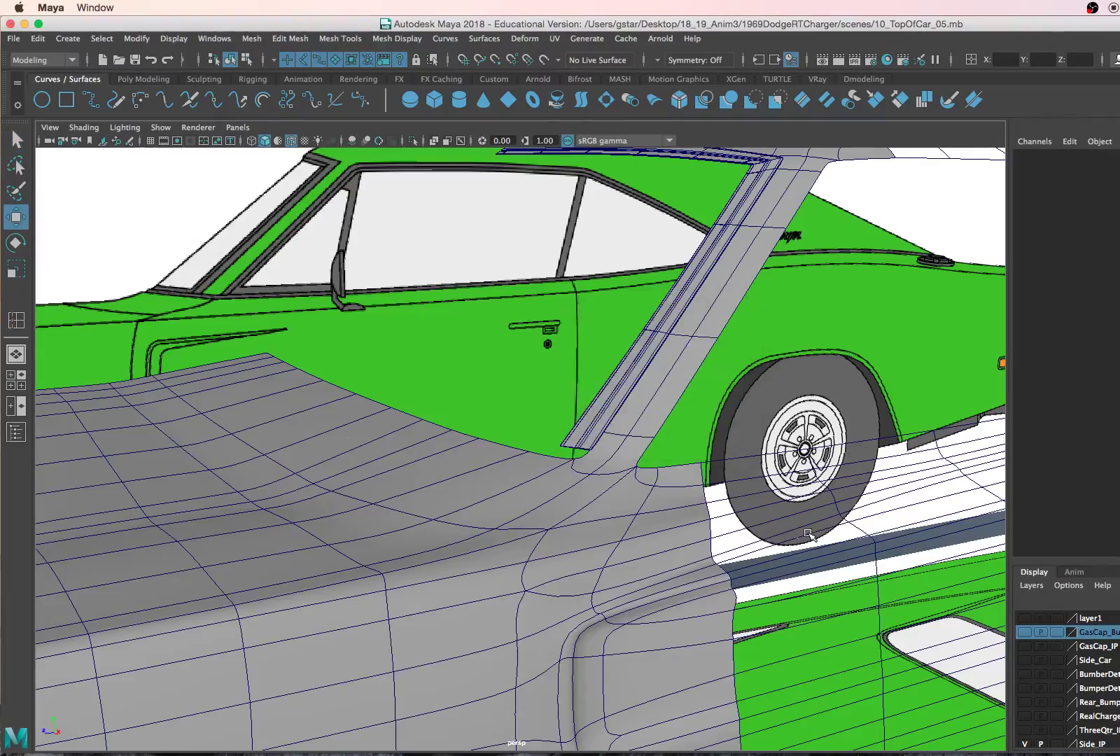
pyautogui.keyDown('alt'); pyautogui.moveTo(633, 420); pyautogui.dragTo(579, 516); pyautogui.keyUp('alt')
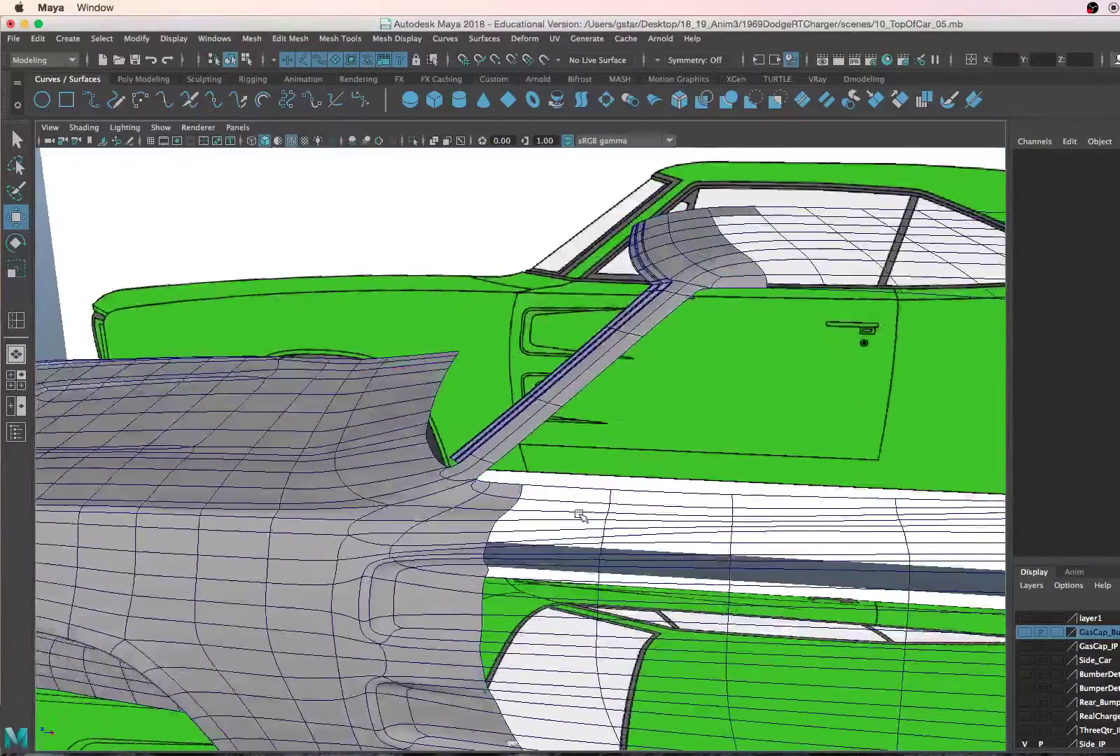
# - Extrude the body's border edges along the windshield base, from the centre line to the pillar, with a Local Translate Z of about 0.011
pyautogui.keyDown('alt'); pyautogui.moveTo(642, 477); pyautogui.dragTo(363, 414); pyautogui.keyUp('alt')
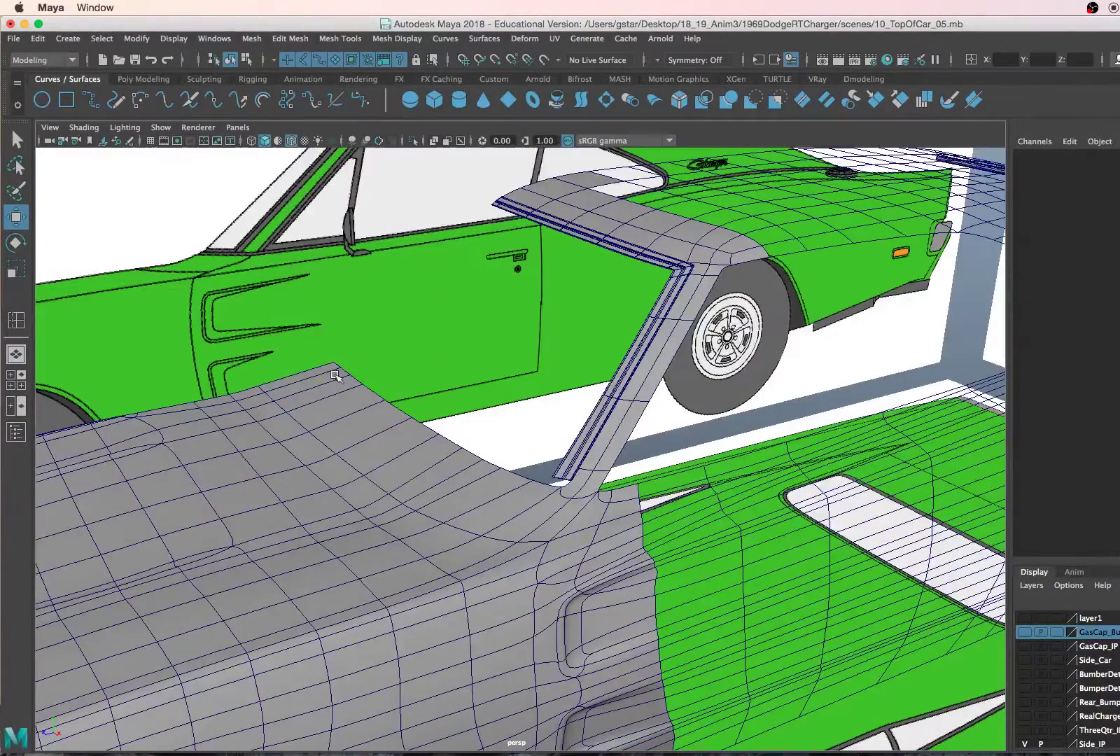
pyautogui.keyDown('alt'); pyautogui.moveTo(549, 488); pyautogui.dragTo(552, 492); pyautogui.keyUp('alt')
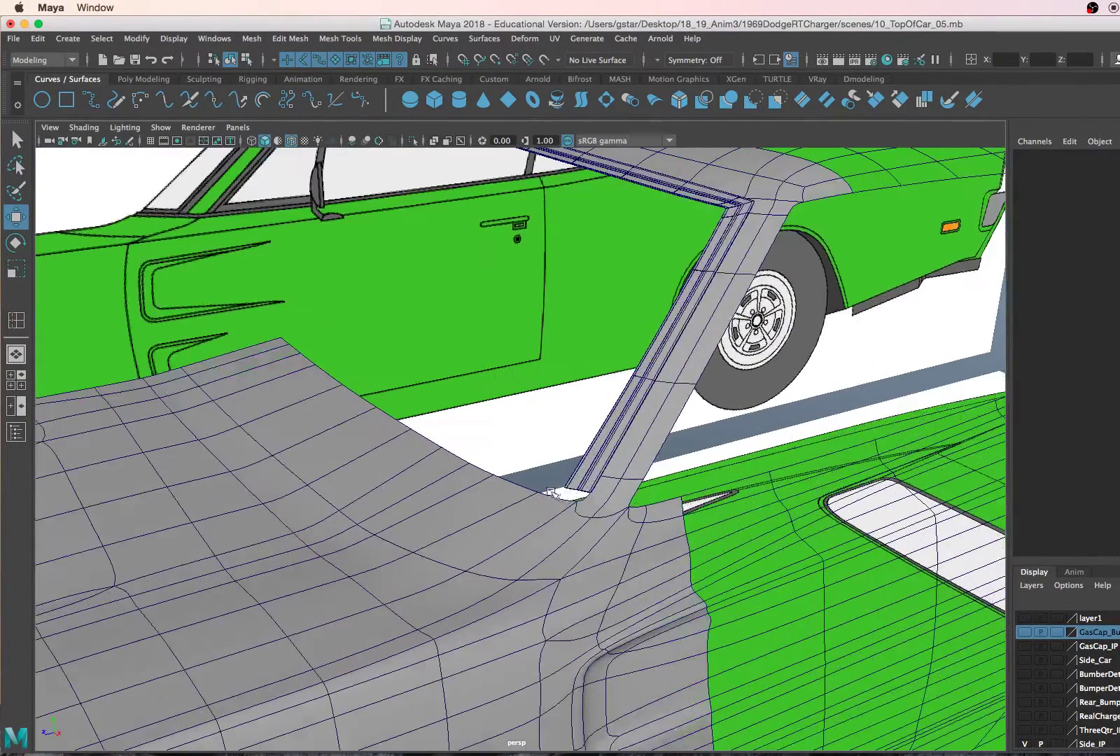
pyautogui.moveTo(523, 355); pyautogui.dragTo(526, 324, button='right')
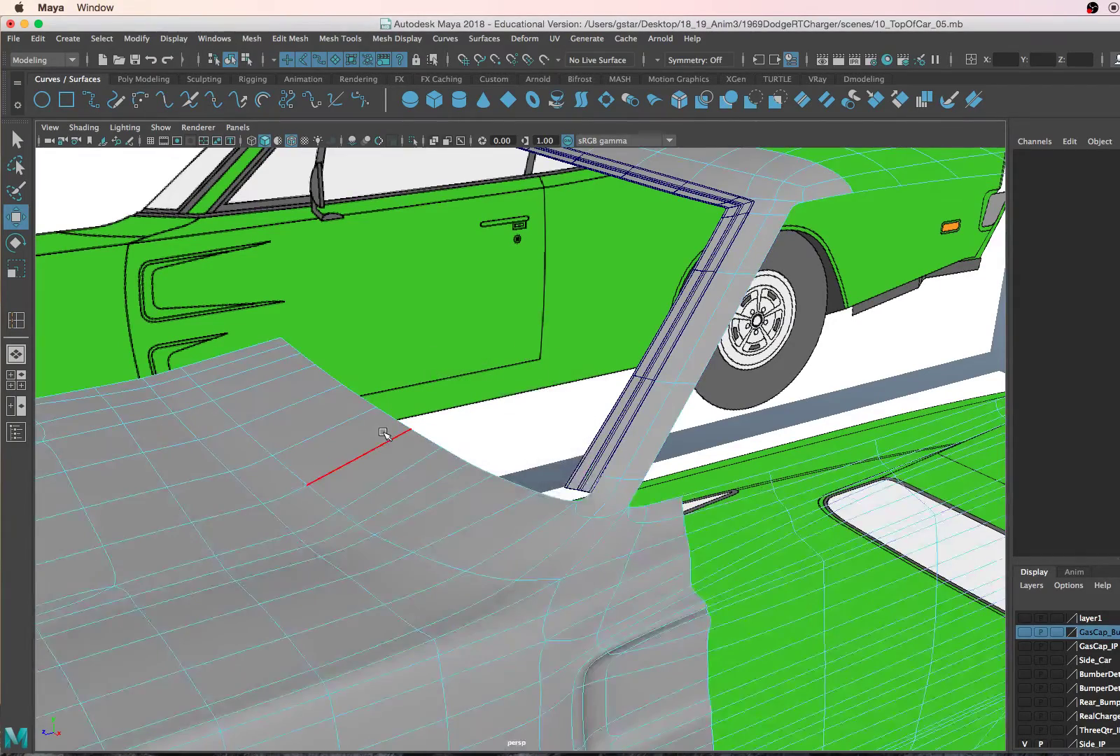
pyautogui.keyDown('alt'); pyautogui.moveTo(375, 446); pyautogui.dragTo(300, 373); pyautogui.keyUp('alt')
pyautogui.click(222, 308)
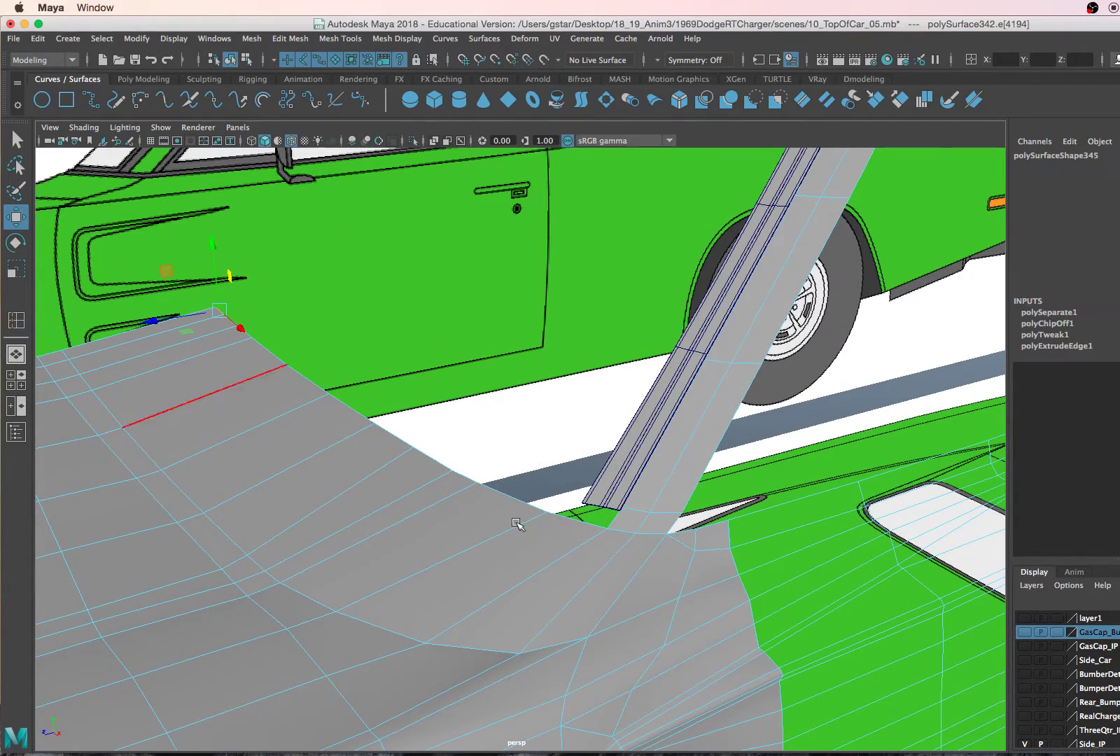
pyautogui.keyDown('shift'); pyautogui.click(595, 524); pyautogui.keyUp('shift')
pyautogui.keyDown('alt'); pyautogui.moveTo(587, 517); pyautogui.dragTo(556, 514); pyautogui.keyUp('alt')
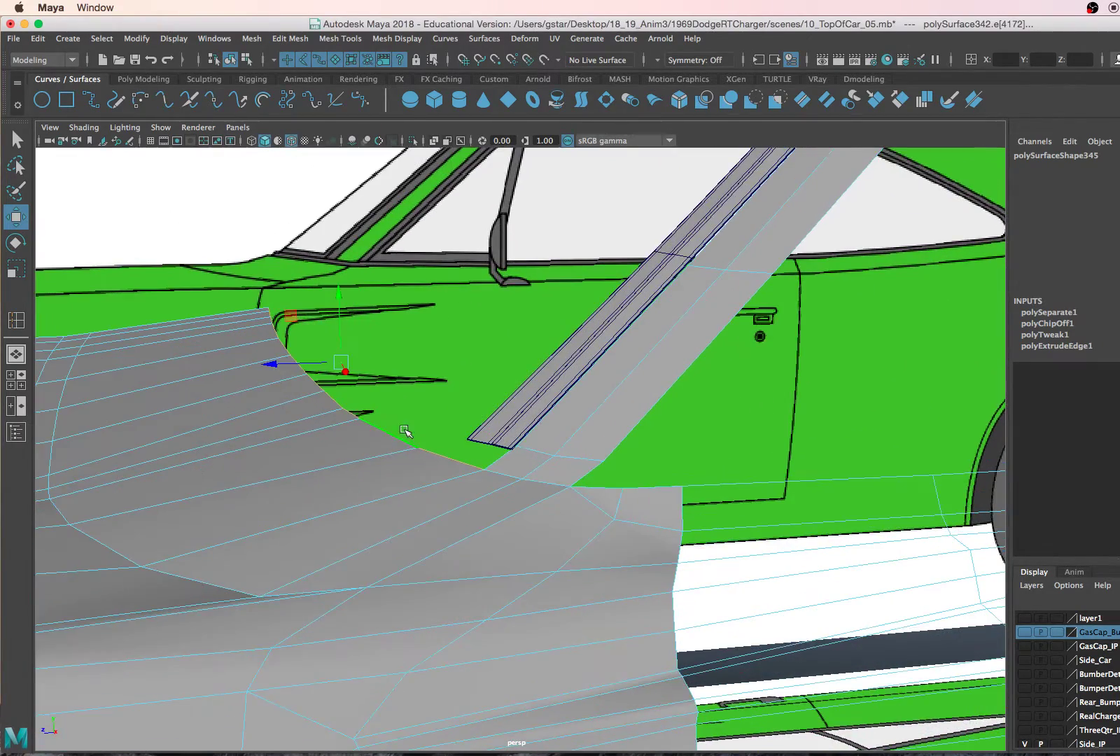
pyautogui.hotkey('ctrl', 'e')
pyautogui.keyDown('alt'); pyautogui.moveTo(381, 420); pyautogui.dragTo(397, 424); pyautogui.keyUp('alt')
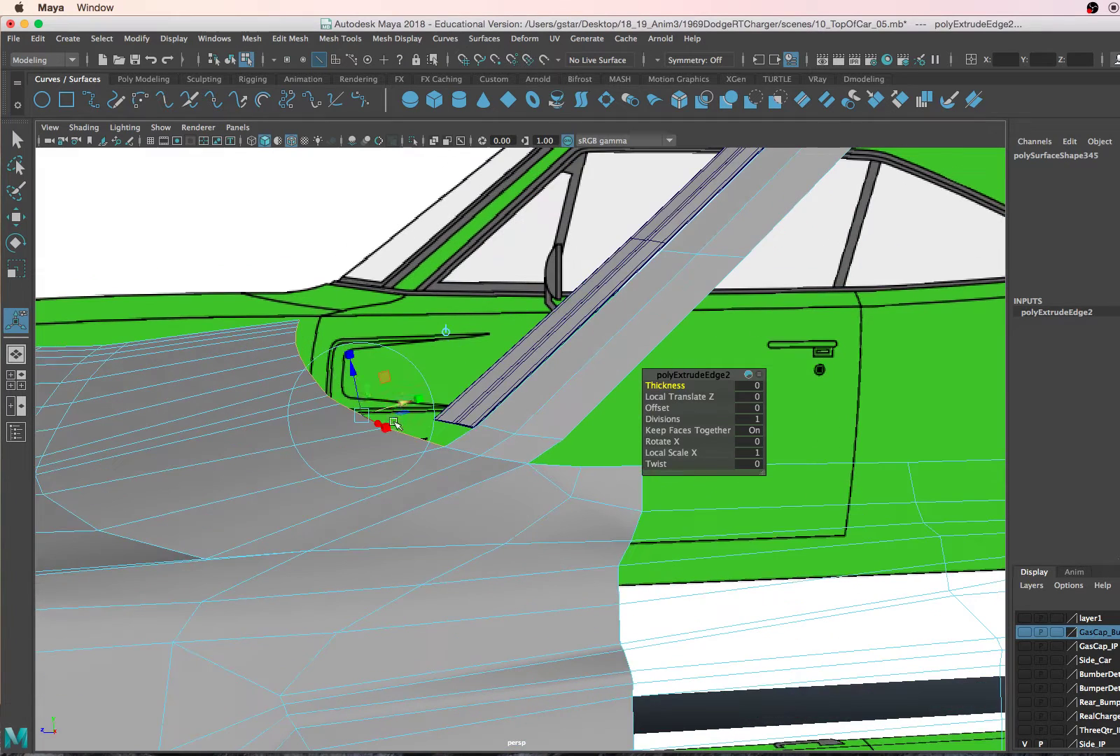
pyautogui.moveTo(356, 379); pyautogui.dragTo(432, 385)
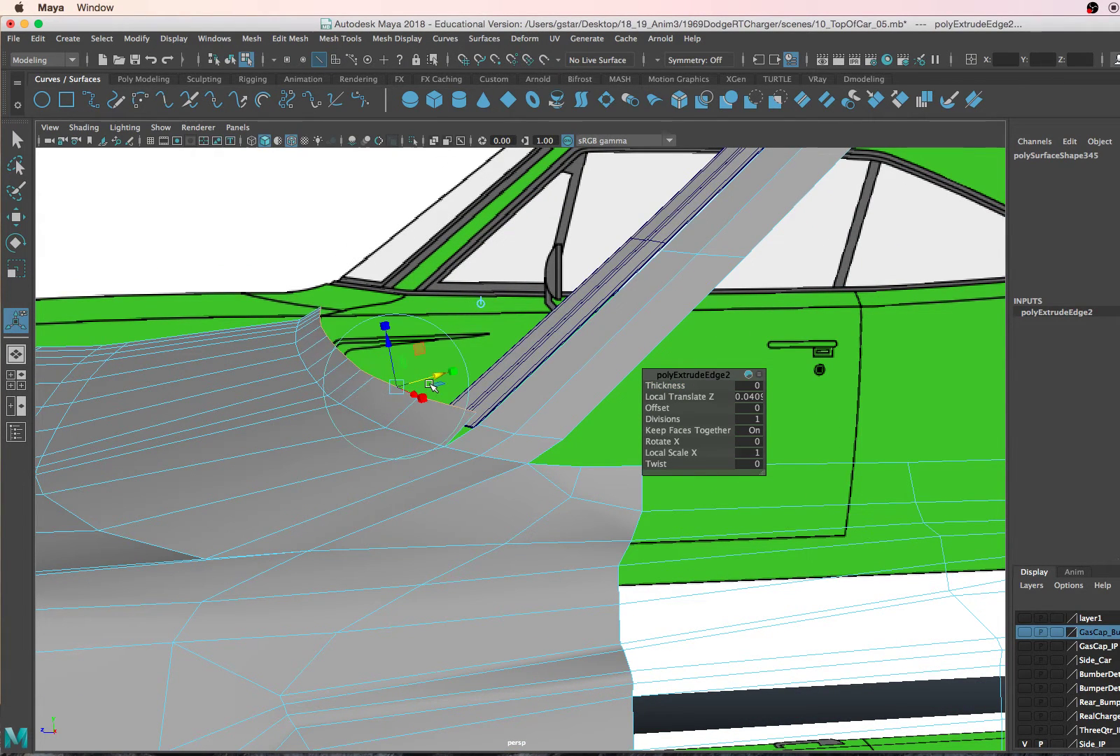
pyautogui.moveTo(396, 342); pyautogui.dragTo(397, 357)
pyautogui.keyDown('alt'); pyautogui.moveTo(398, 357); pyautogui.dragTo(416, 375); pyautogui.keyUp('alt')
pyautogui.moveTo(335, 329)
pyautogui.mouseDown()
pyautogui.moveTo(378, 366)
pyautogui.moveTo(329, 331)
pyautogui.mouseUp()
# - In the top view, slide the extruded strip's outer border edges back slightly to follow the windshield base line on the blueprint
pyautogui.press('space')
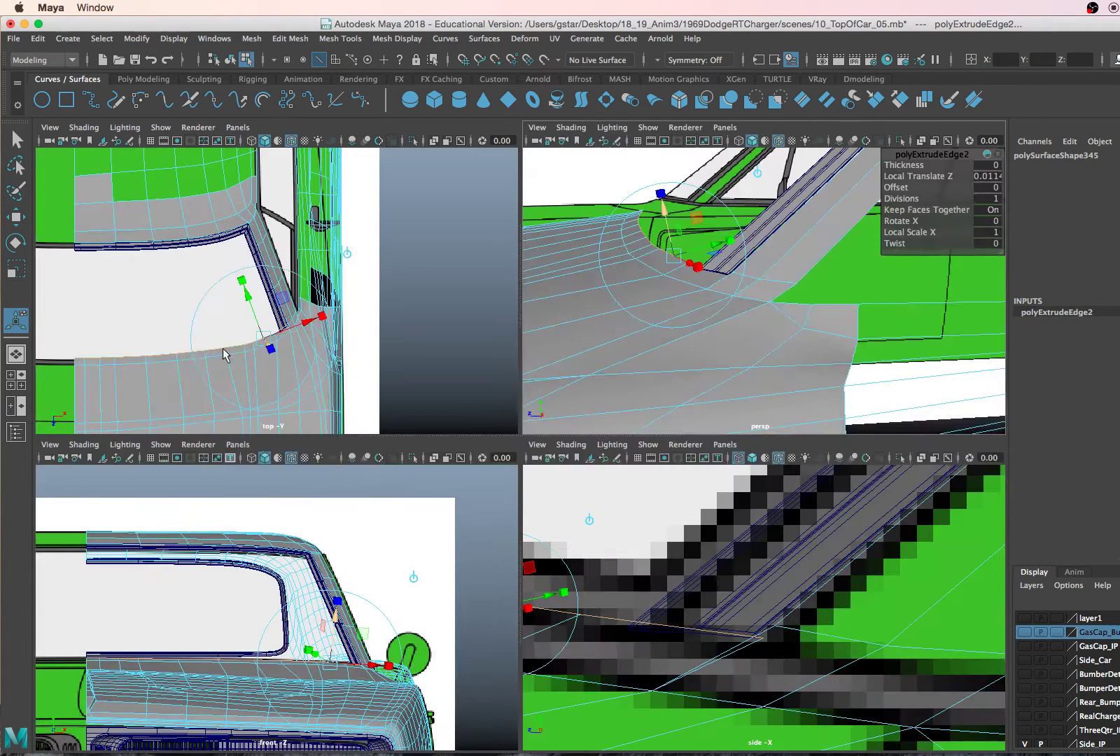
pyautogui.press('space')
pyautogui.keyDown('alt'); pyautogui.moveTo(207, 399); pyautogui.dragTo(363, 365, button='middle'); pyautogui.keyUp('alt')
pyautogui.scroll(3, 280, 408)
pyautogui.scroll(2, 254, 405)
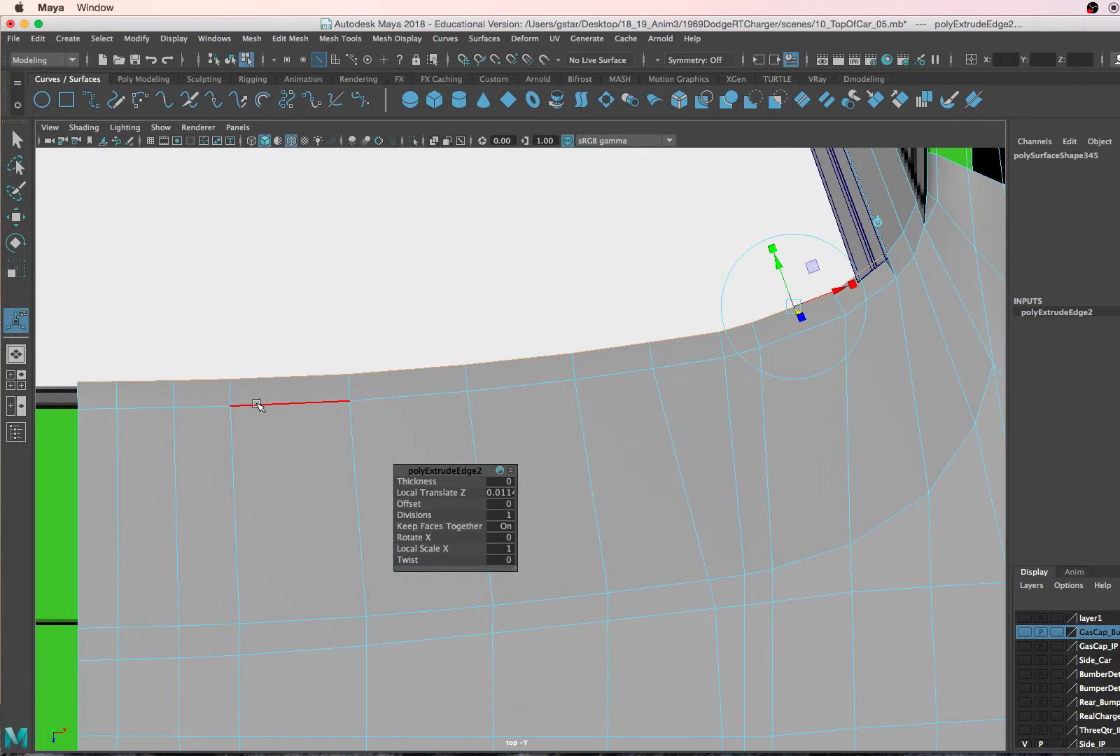
pyautogui.keyDown('alt'); pyautogui.moveTo(254, 405); pyautogui.dragTo(390, 387, button='middle'); pyautogui.keyUp('alt')
pyautogui.click(551, 348)
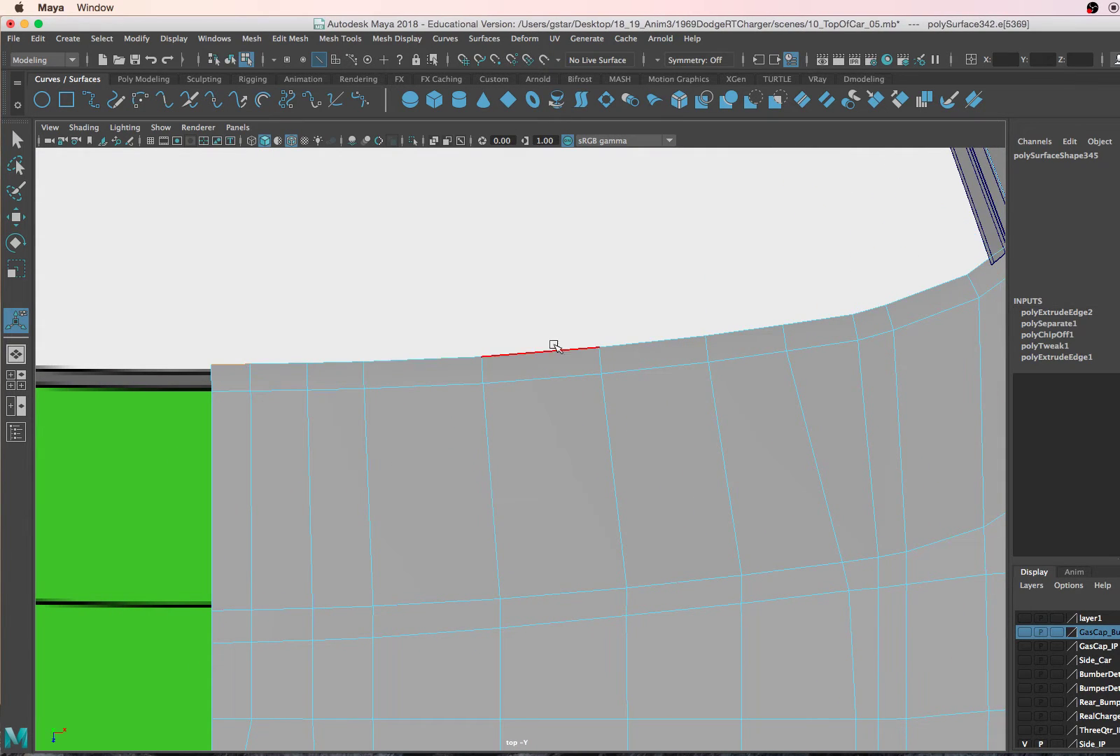
pyautogui.scroll(2, 583, 352)
pyautogui.doubleClick(617, 348)
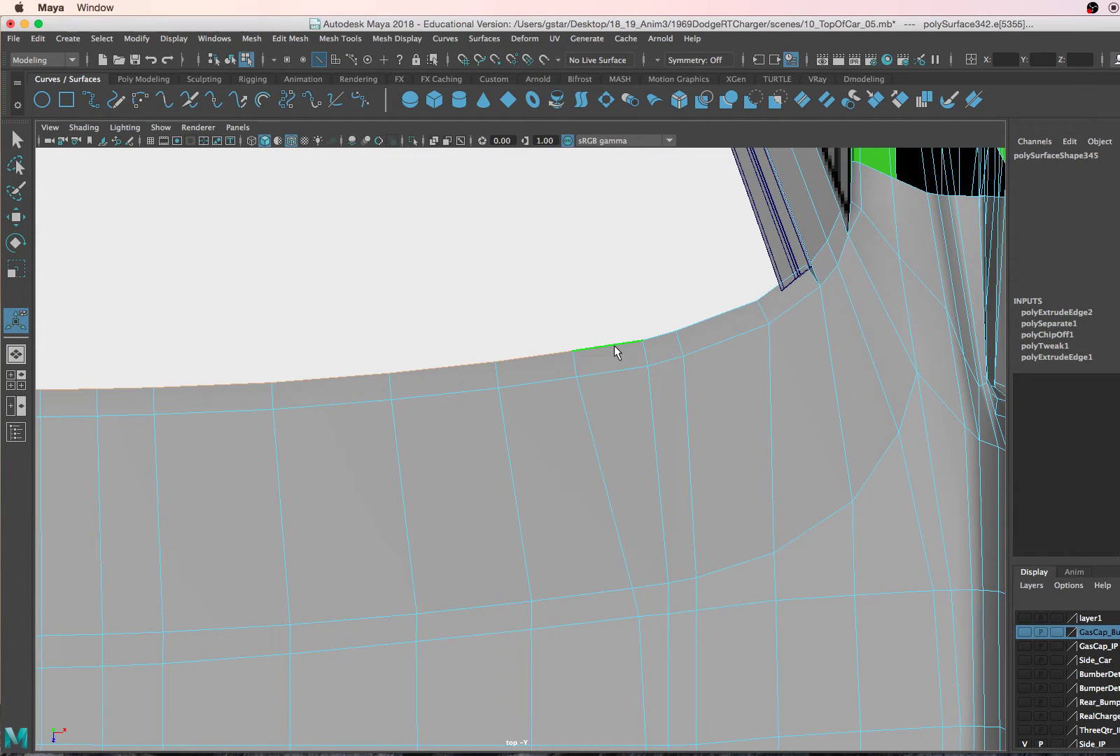
pyautogui.keyDown('alt'); pyautogui.moveTo(508, 346); pyautogui.dragTo(628, 368, button='middle'); pyautogui.keyUp('alt')
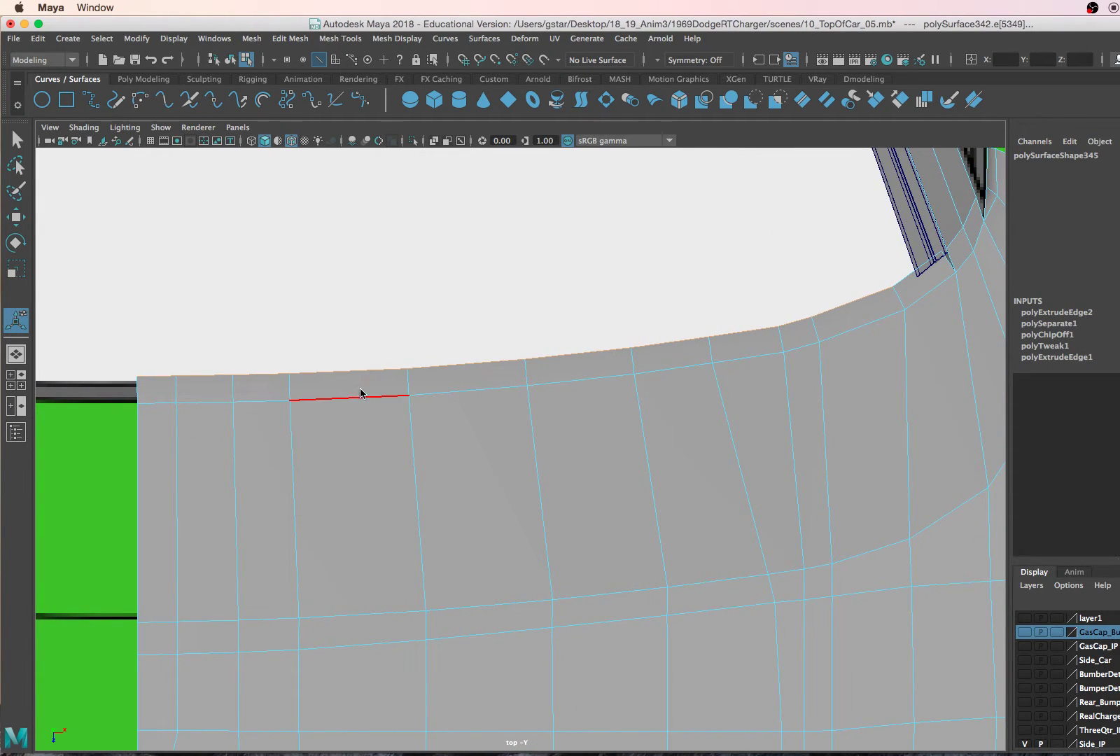
pyautogui.keyDown('shift'); pyautogui.moveTo(361, 394); pyautogui.dragTo(341, 499, button='right'); pyautogui.keyUp('shift')
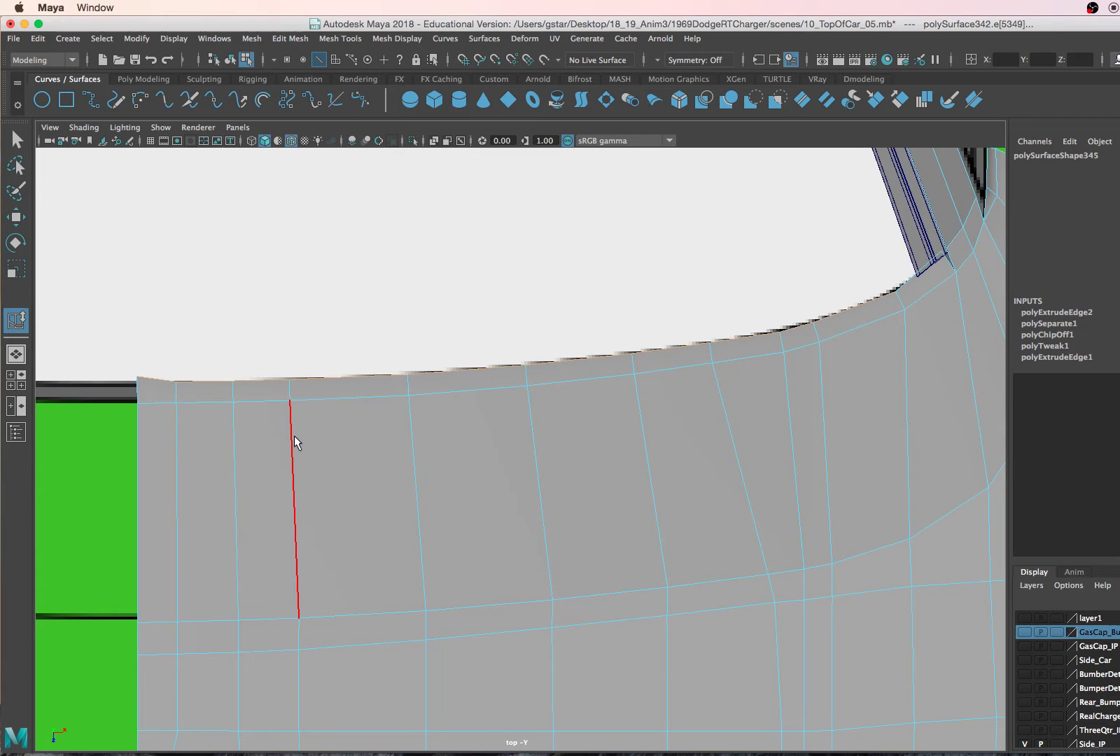
pyautogui.click(105, 388)
# - Move the strip's outer vertex at the centre line so it lines up with the neighbouring border vertices
pyautogui.moveTo(143, 392); pyautogui.dragTo(115, 348, button='right')
pyautogui.moveTo(114, 348); pyautogui.dragTo(154, 397)
pyautogui.press('w')
pyautogui.scroll(2, 155, 395)
pyautogui.keyDown('alt'); pyautogui.moveTo(155, 395); pyautogui.dragTo(358, 399, button='middle'); pyautogui.keyUp('alt')
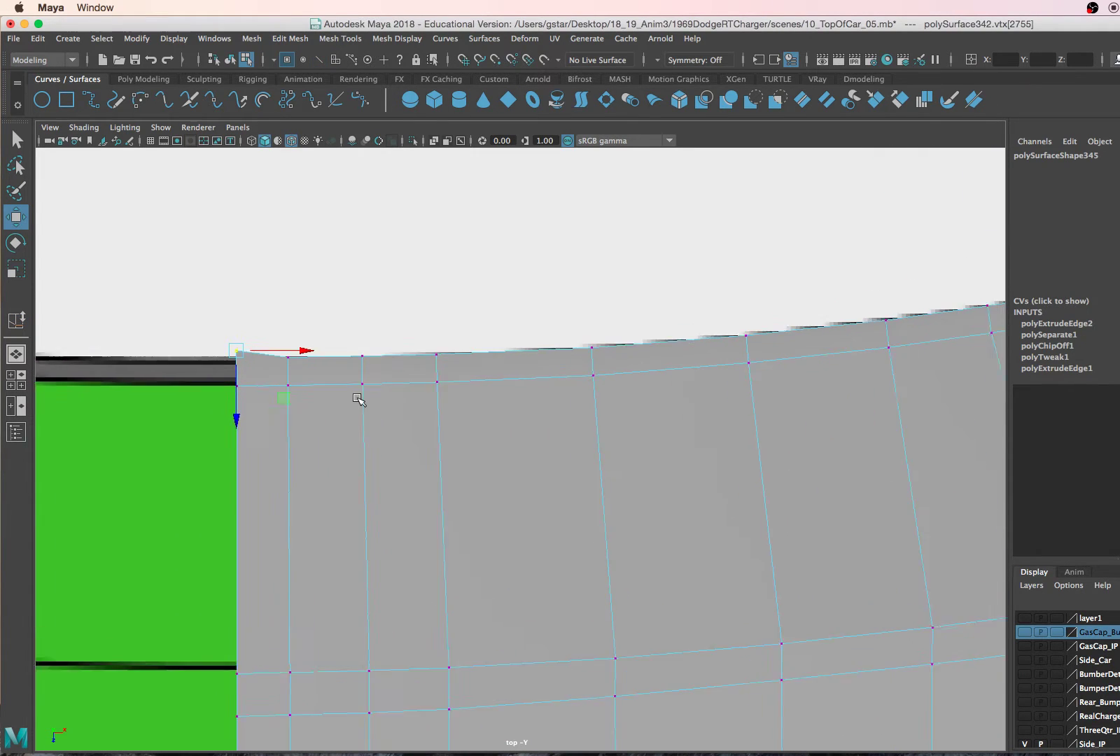
pyautogui.scroll(1, 355, 402)
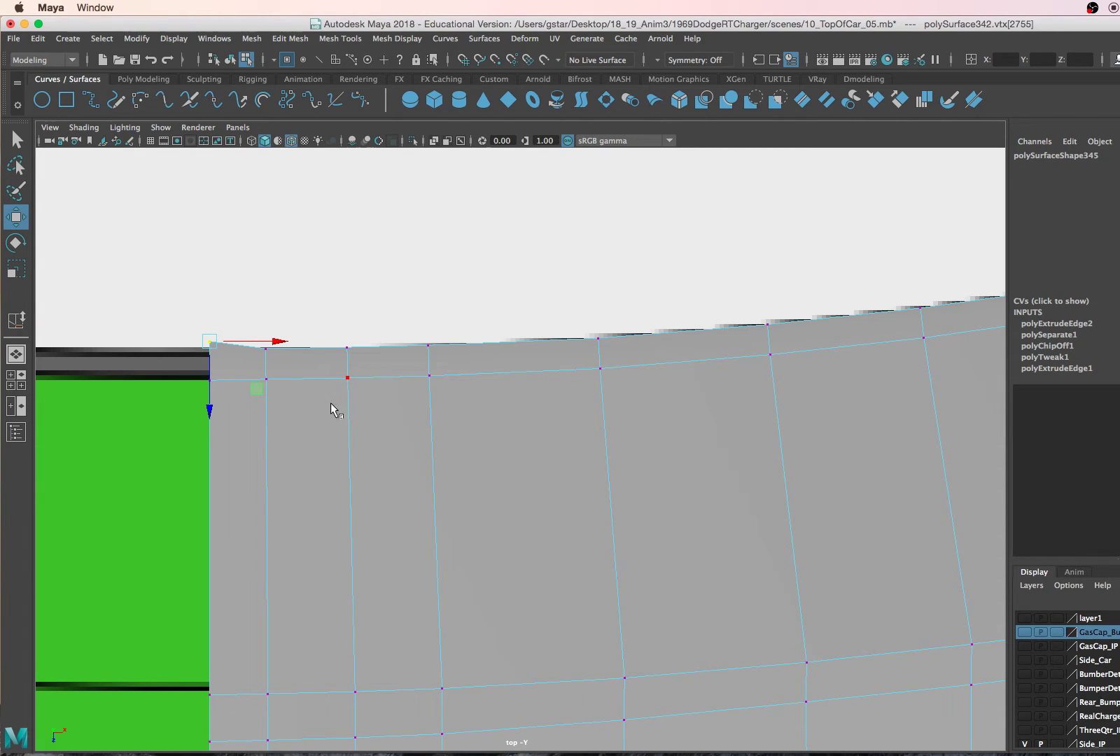
pyautogui.moveTo(332, 408); pyautogui.dragTo(395, 383)
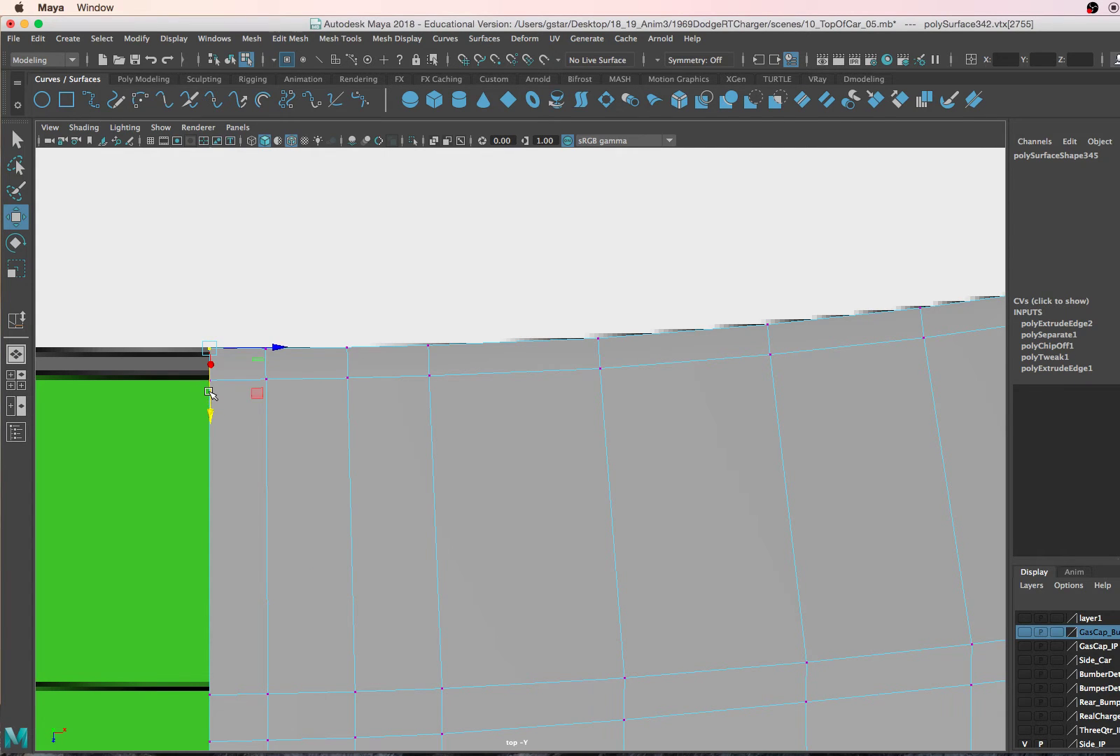
# - Move the strip's end vertex onto the adjoining pillar corner beside the trim to close the gap, and return to object mode
pyautogui.scroll(-4, 770, 345)
pyautogui.scroll(2, 599, 384)
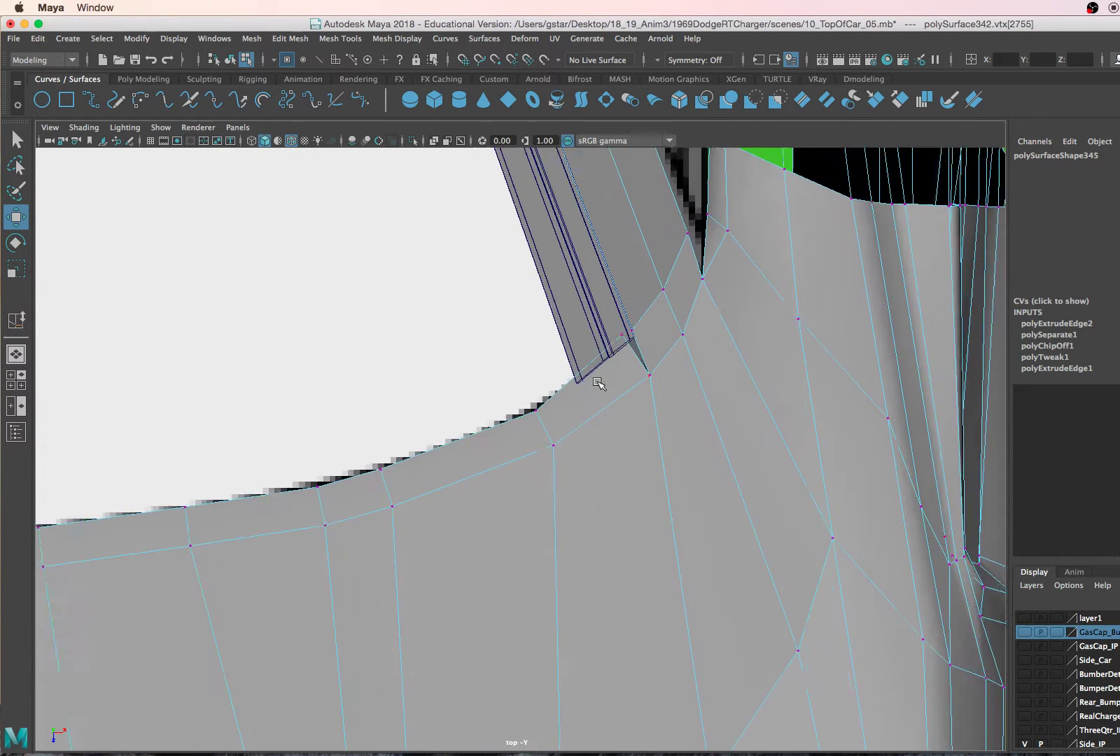
pyautogui.scroll(1, 598, 384)
pyautogui.click(644, 314)
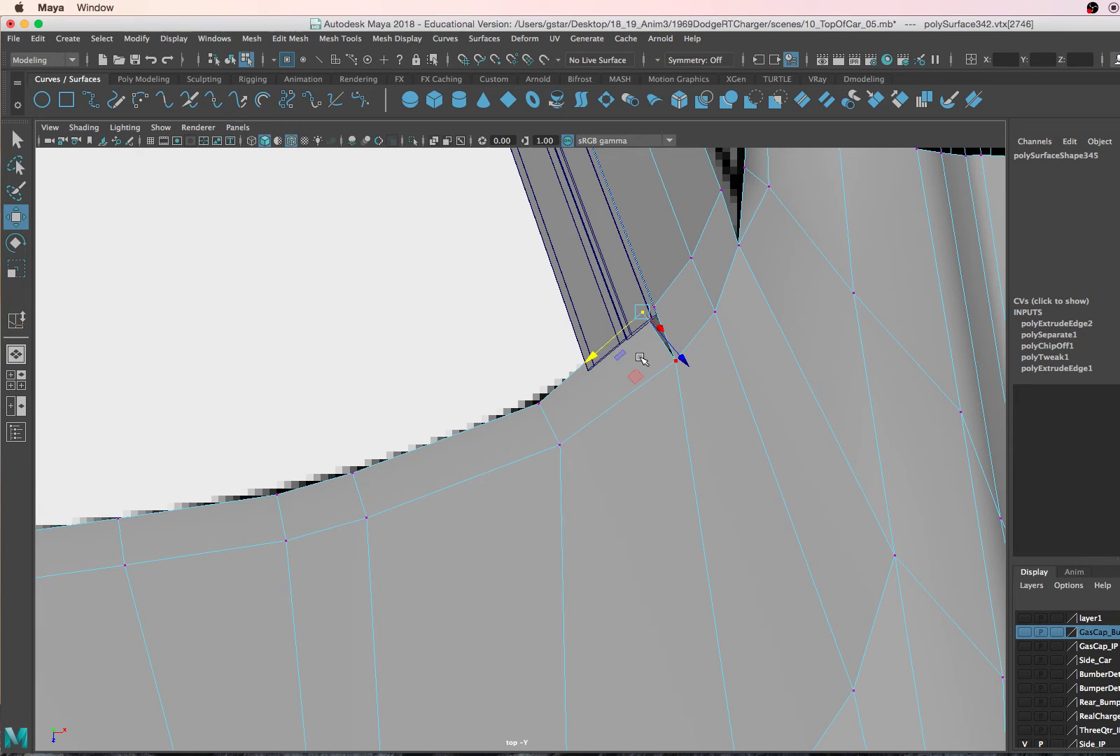
pyautogui.moveTo(643, 314); pyautogui.dragTo(653, 308)
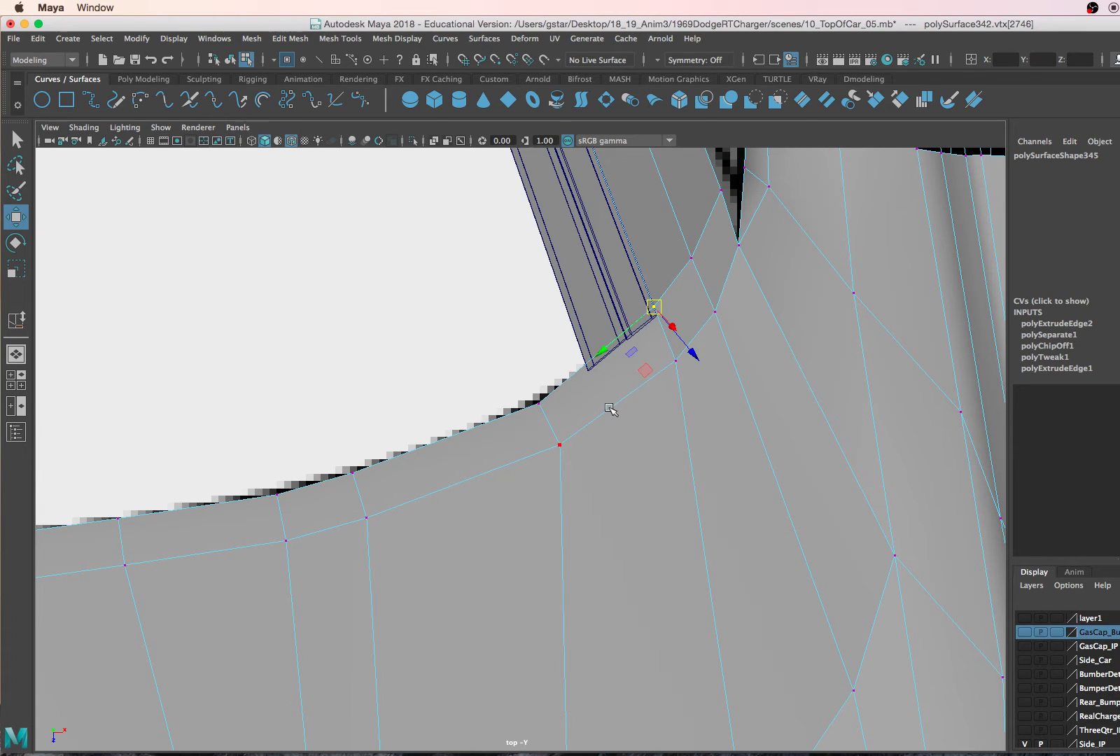
pyautogui.moveTo(556, 422); pyautogui.dragTo(626, 334, button='right')
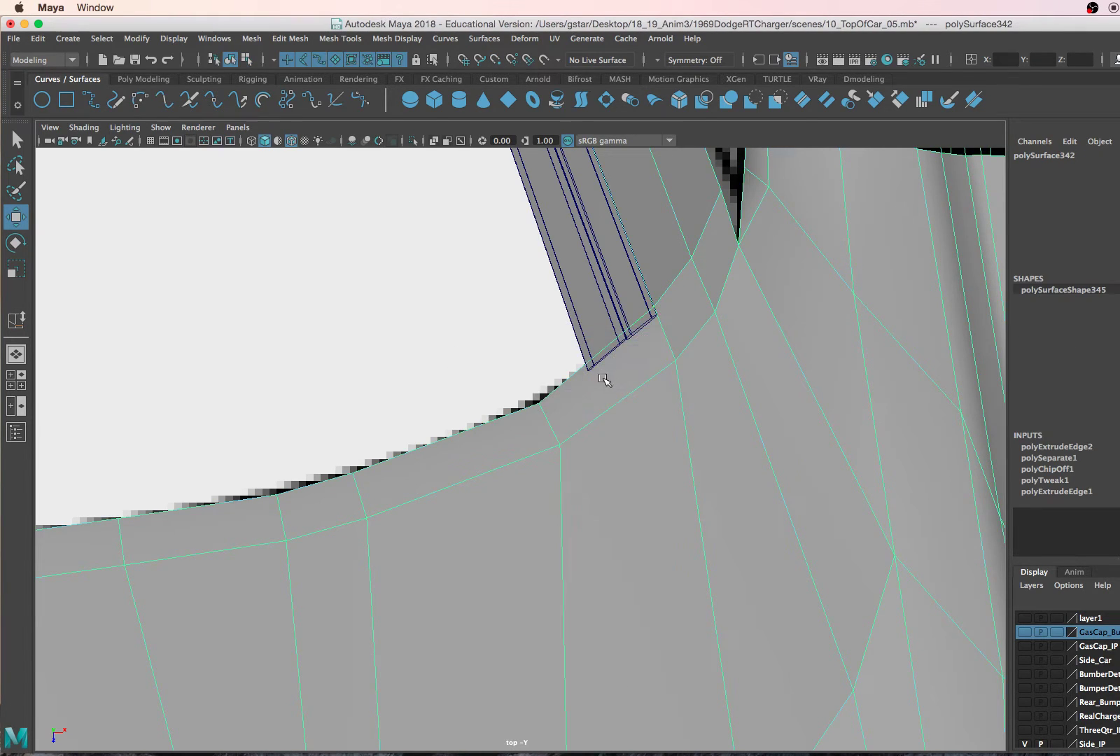
# - Compare the windshield base strip and pillar corner with the top-view blueprint in wireframe, and return to shaded display
pyautogui.scroll(-5, 558, 454)
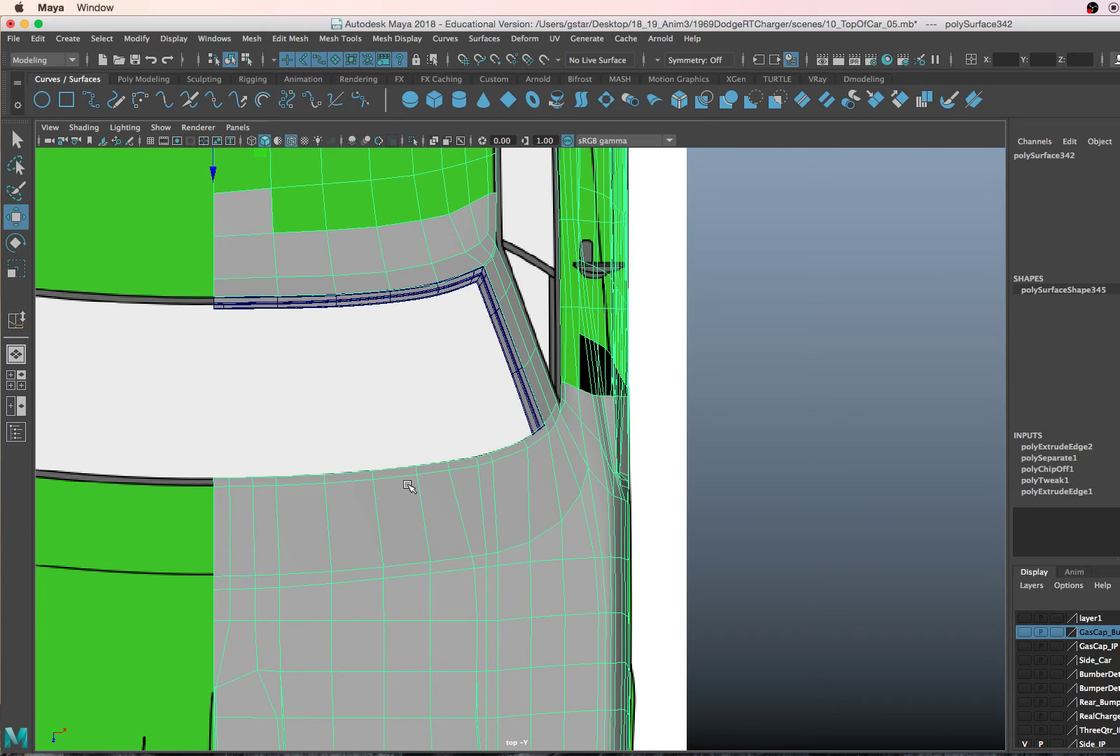
pyautogui.scroll(2, 428, 481)
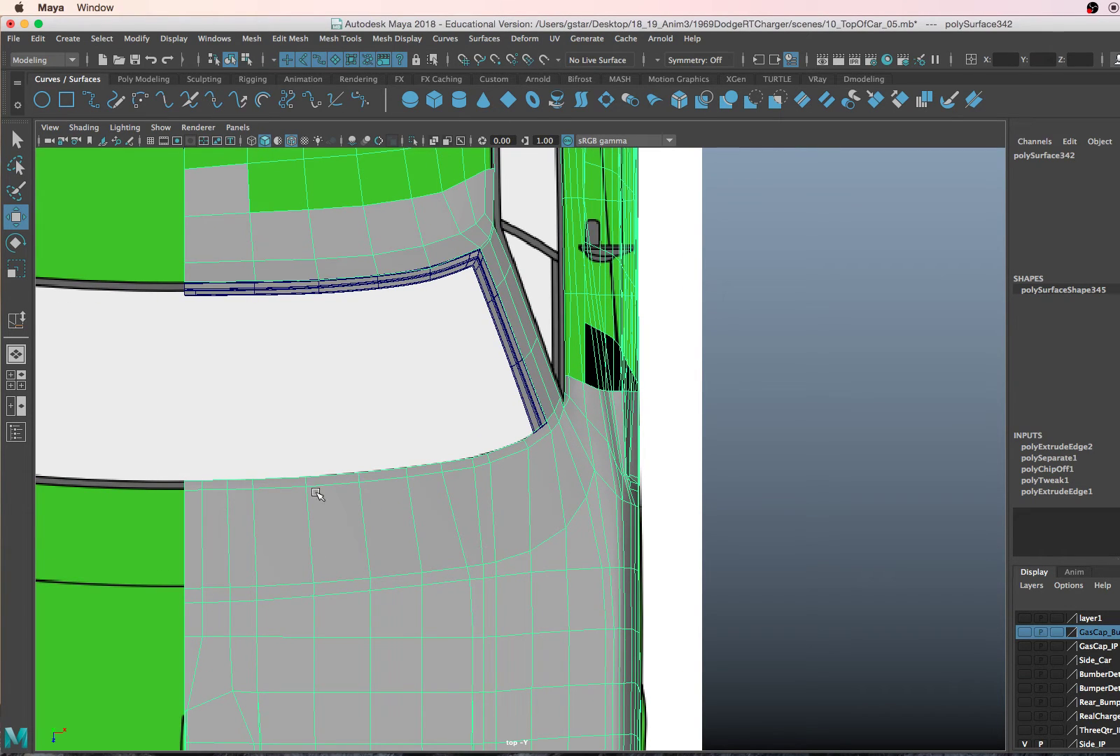
pyautogui.scroll(4, 471, 471)
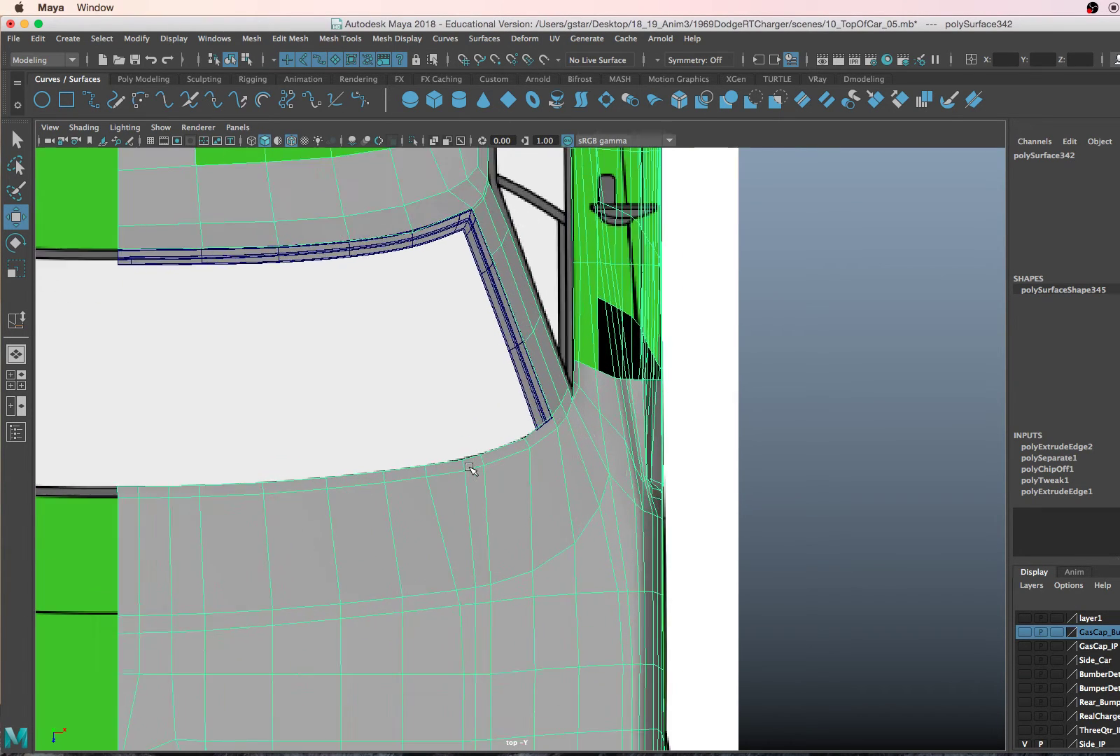
pyautogui.press('4')
pyautogui.scroll(2, 595, 445)
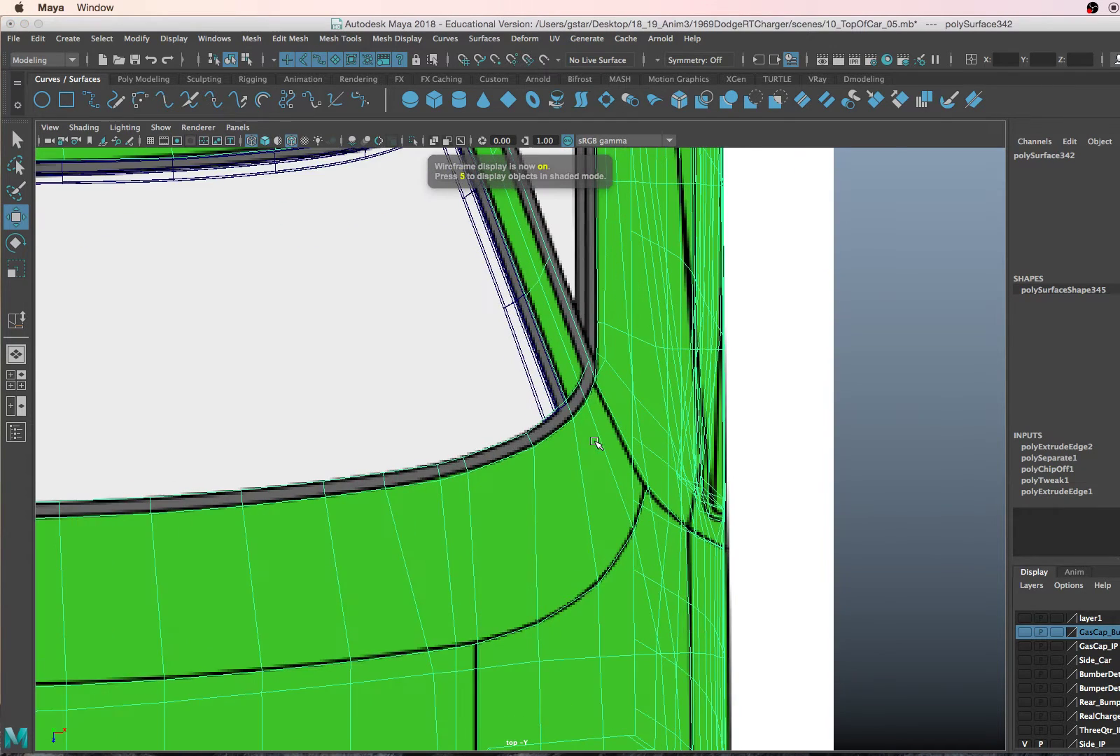
pyautogui.scroll(2, 606, 397)
pyautogui.keyDown('alt'); pyautogui.moveTo(606, 376); pyautogui.dragTo(523, 465, button='middle'); pyautogui.keyUp('alt')
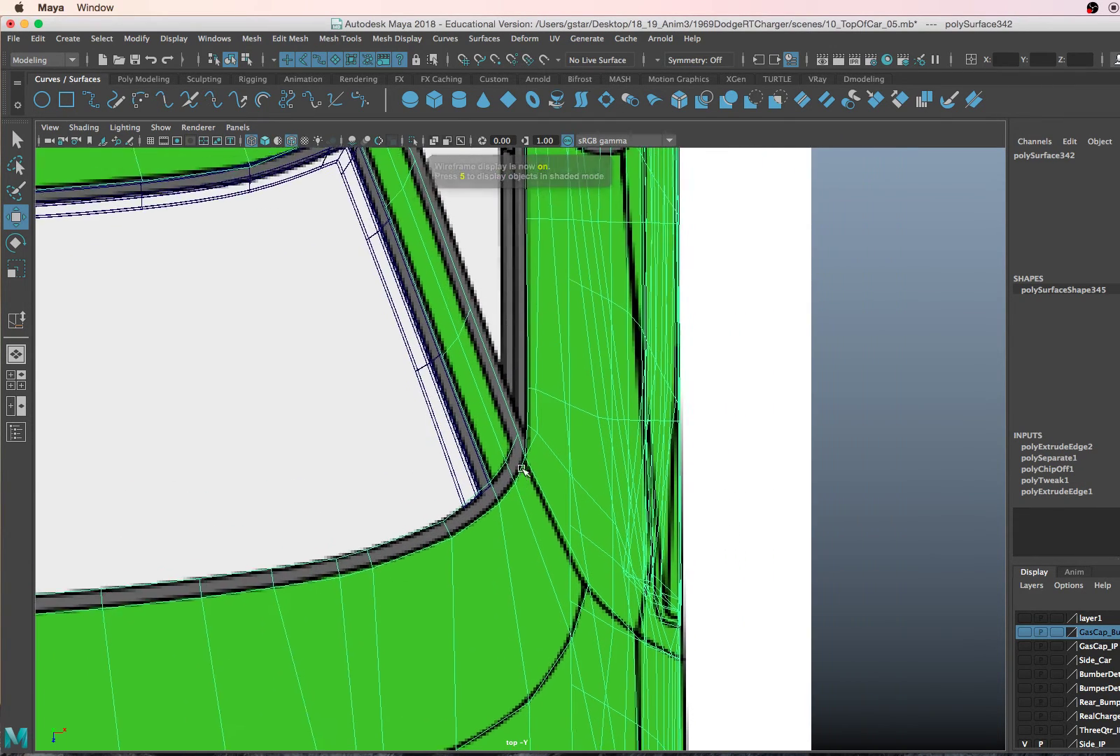
pyautogui.scroll(4, 522, 465)
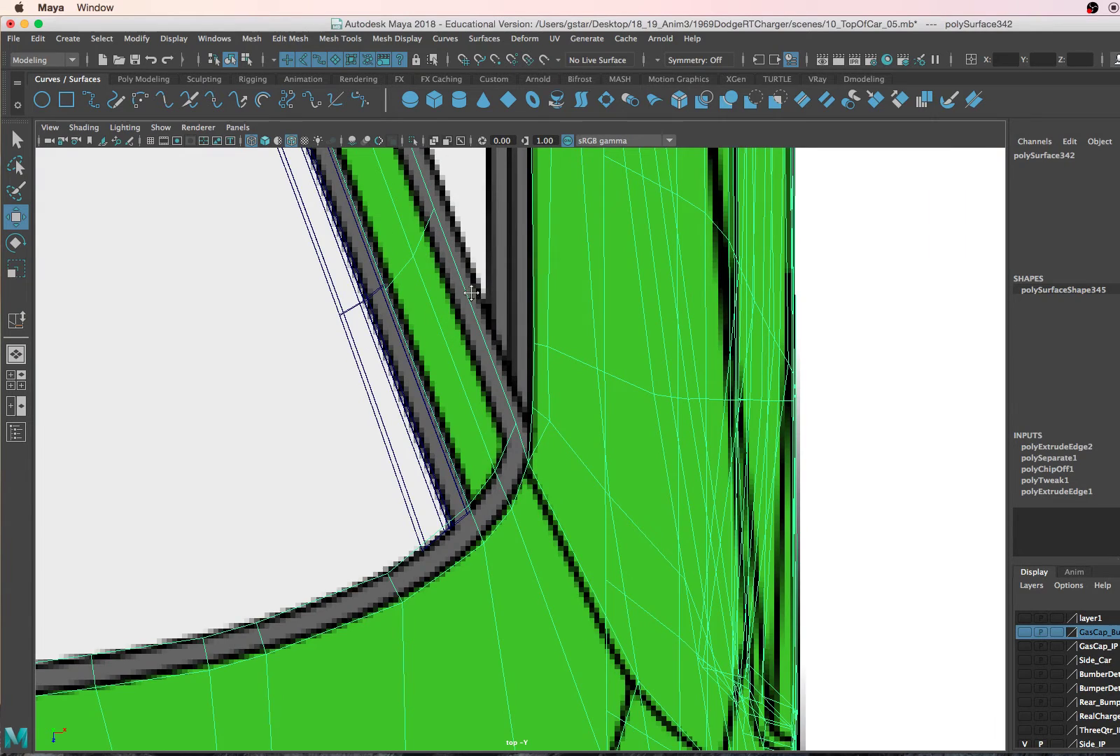
pyautogui.keyDown('alt'); pyautogui.moveTo(471, 292); pyautogui.dragTo(438, 399, button='middle'); pyautogui.keyUp('alt')
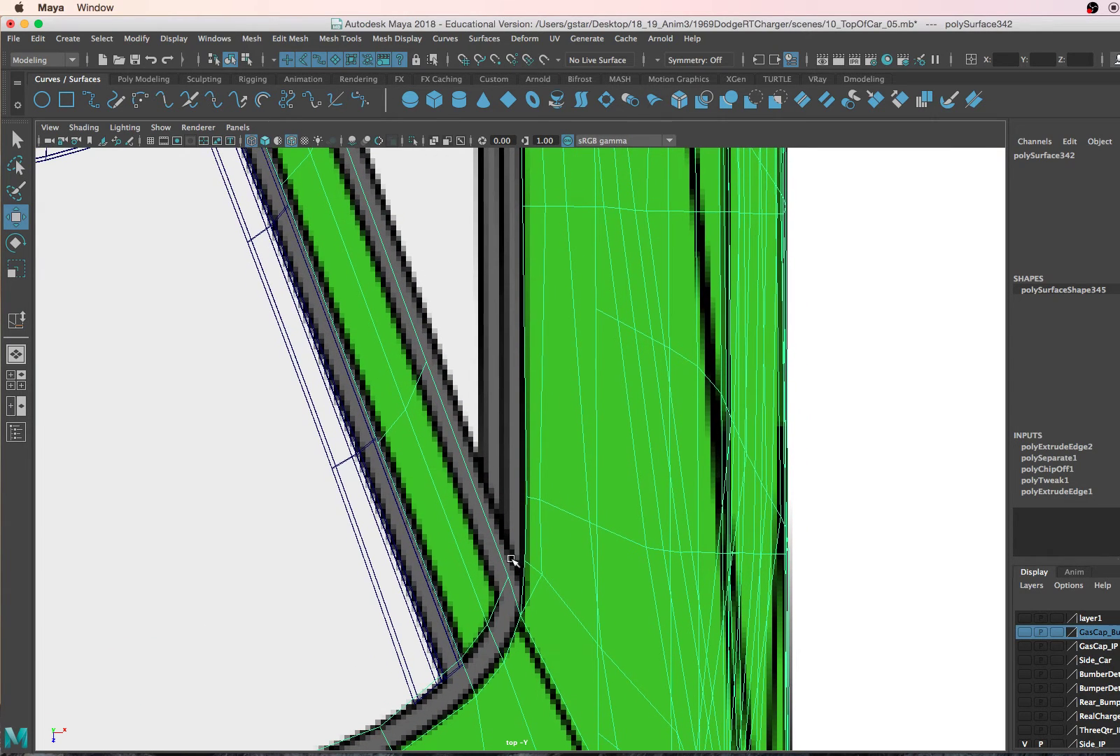
pyautogui.moveTo(506, 628); pyautogui.dragTo(504, 572, button='right')
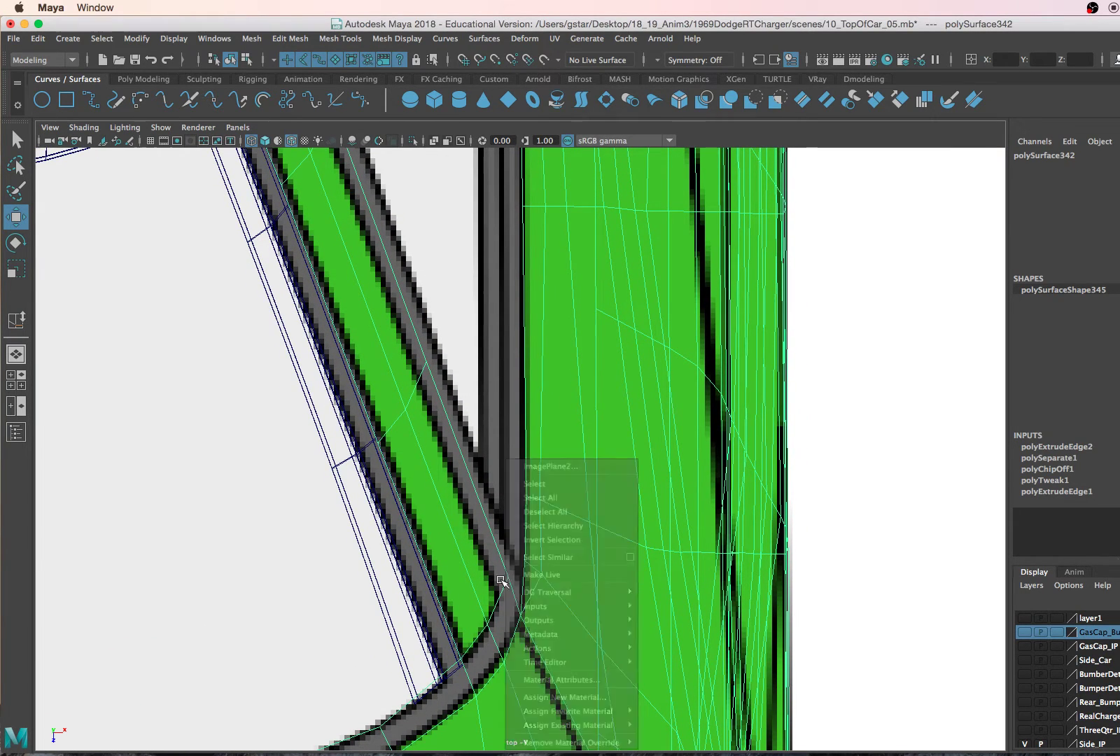
pyautogui.press('5')
pyautogui.click(497, 602)
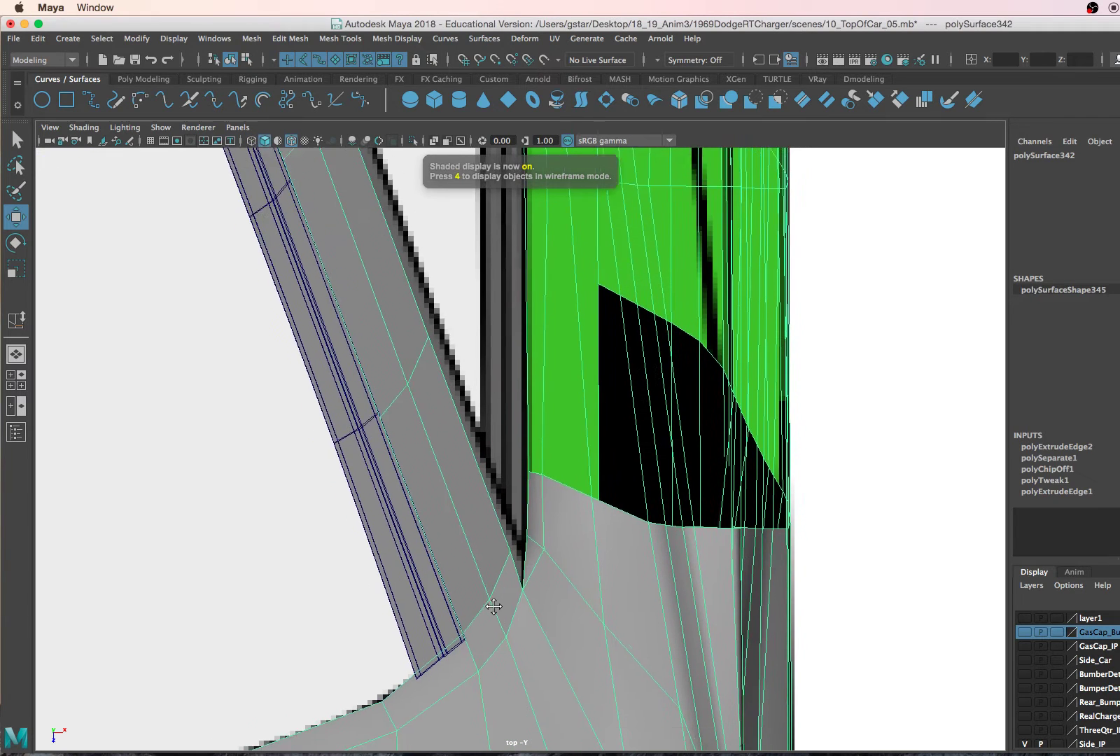
# - Select the strip faces along the windshield base from the pillar corner to the centre line and extrude them slightly upward
pyautogui.moveTo(509, 539); pyautogui.dragTo(513, 394, button='right')
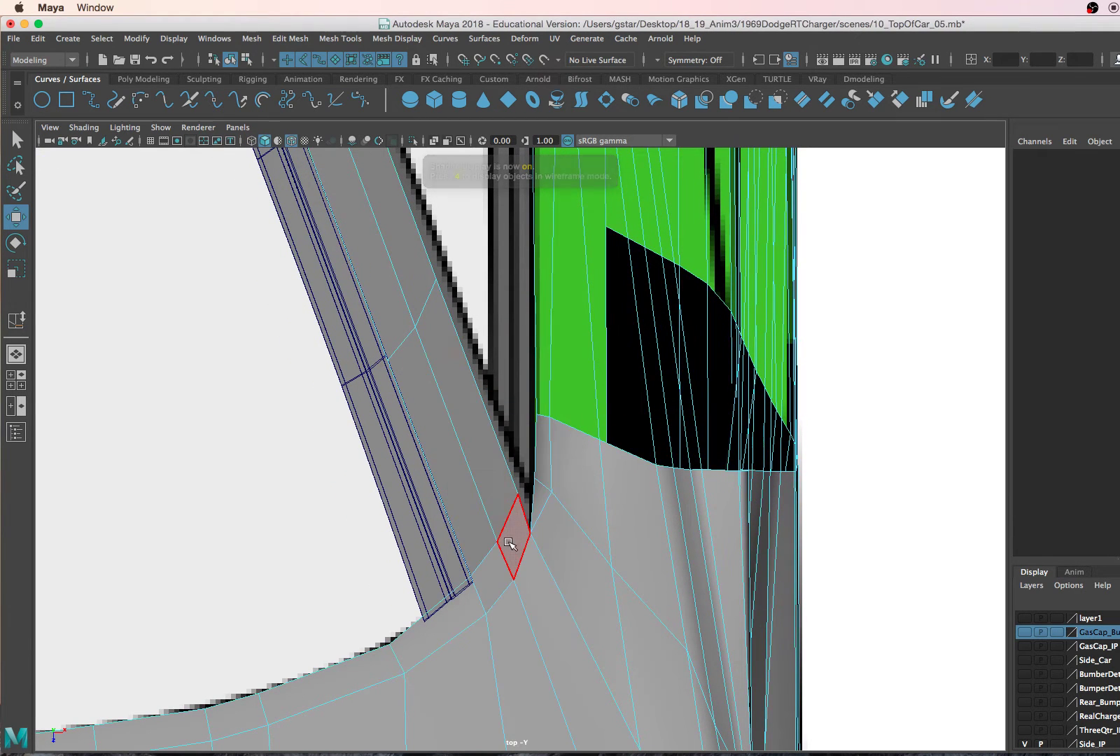
pyautogui.click(513, 533)
pyautogui.keyDown('shift'); pyautogui.click(494, 574); pyautogui.keyUp('shift')
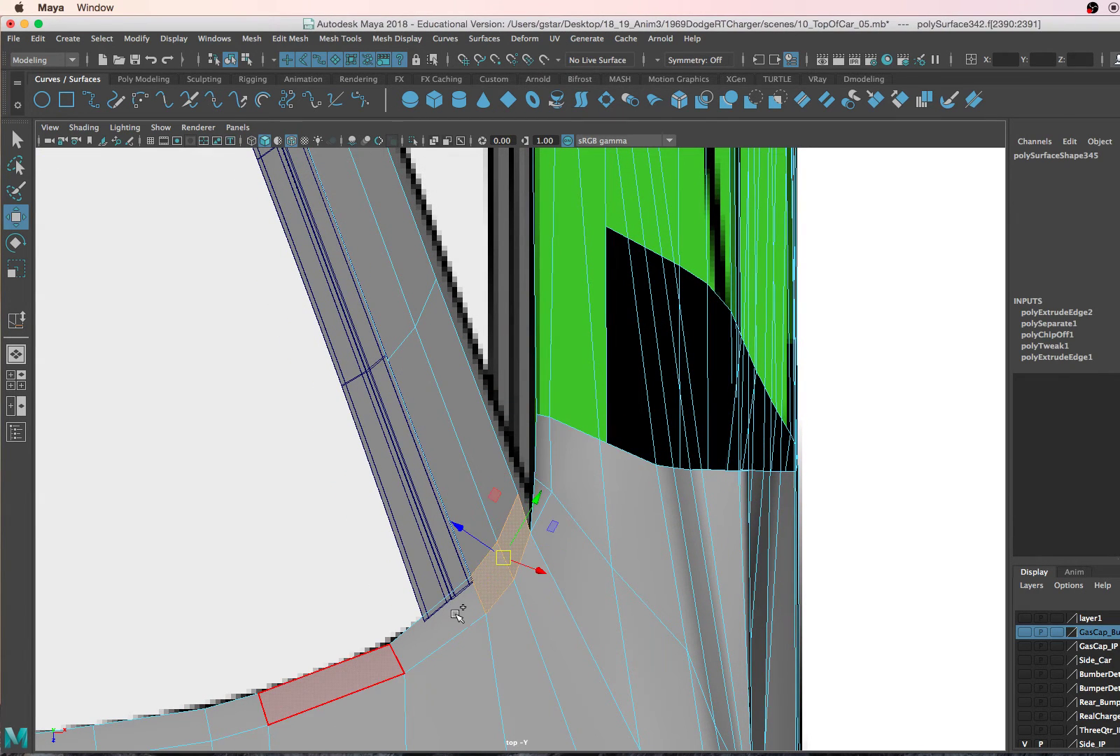
pyautogui.keyDown('alt'); pyautogui.moveTo(440, 629); pyautogui.dragTo(511, 520, button='middle'); pyautogui.keyUp('alt')
pyautogui.keyDown('shift'); pyautogui.click(512, 525); pyautogui.keyUp('shift')
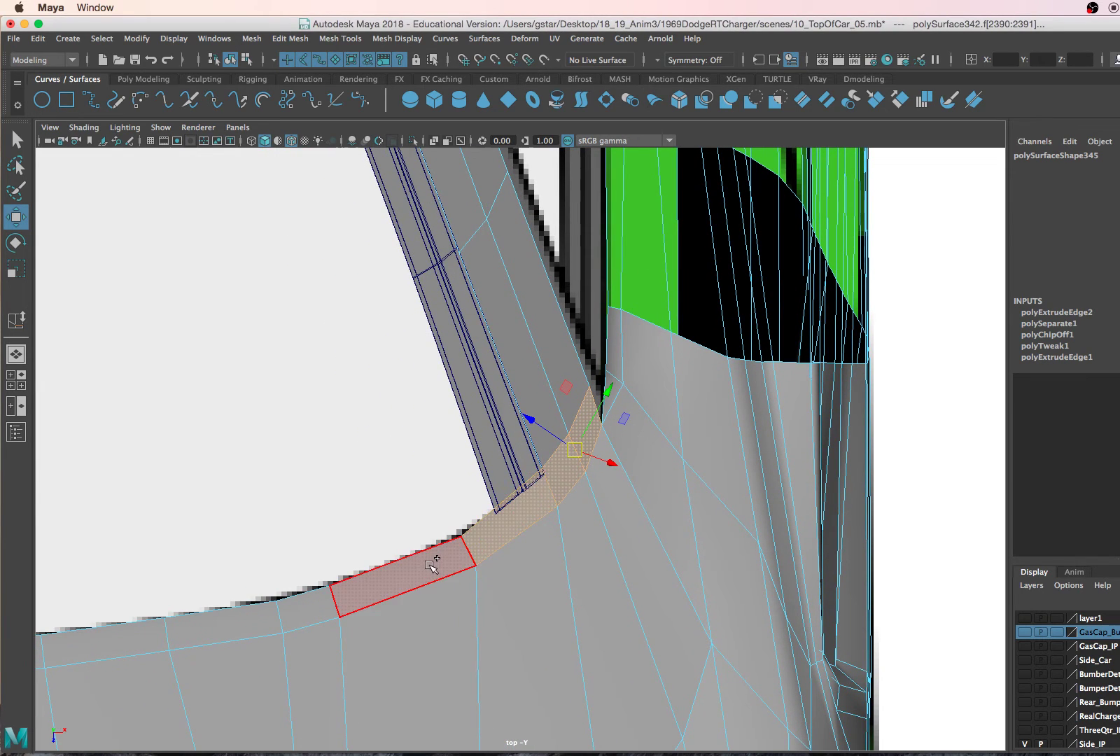
pyautogui.keyDown('shift'); pyautogui.click(428, 562); pyautogui.keyUp('shift')
pyautogui.scroll(-5, 387, 575)
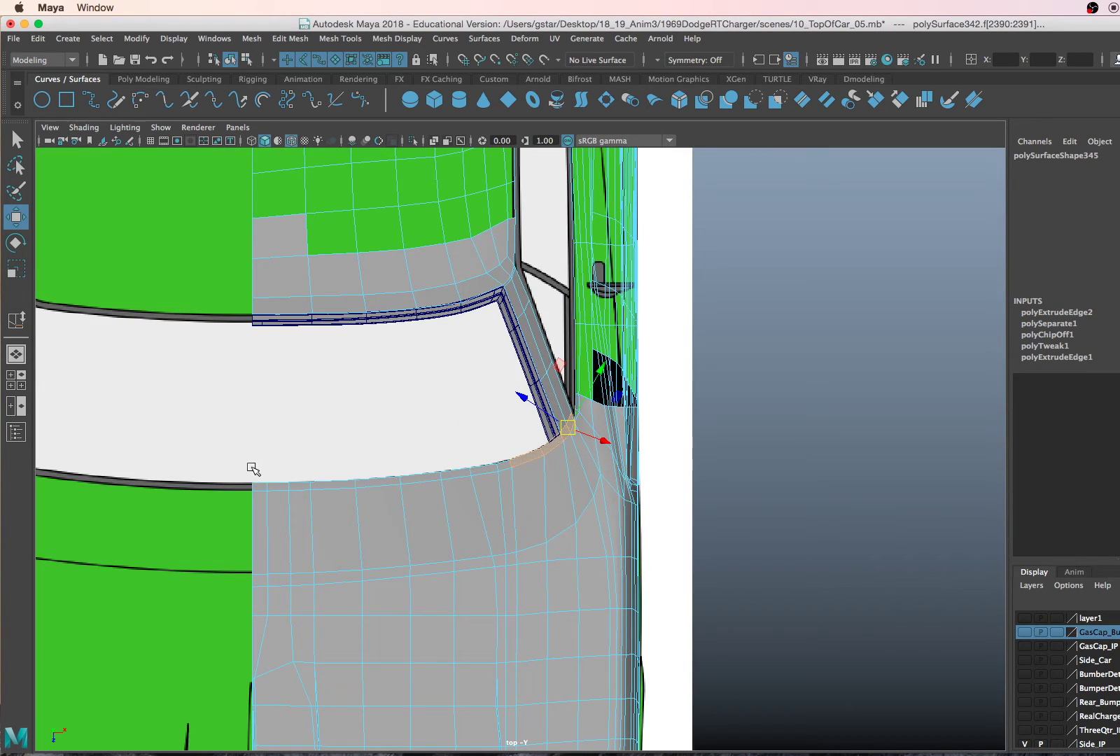
pyautogui.keyDown('shift'); pyautogui.click(371, 479); pyautogui.keyUp('shift')
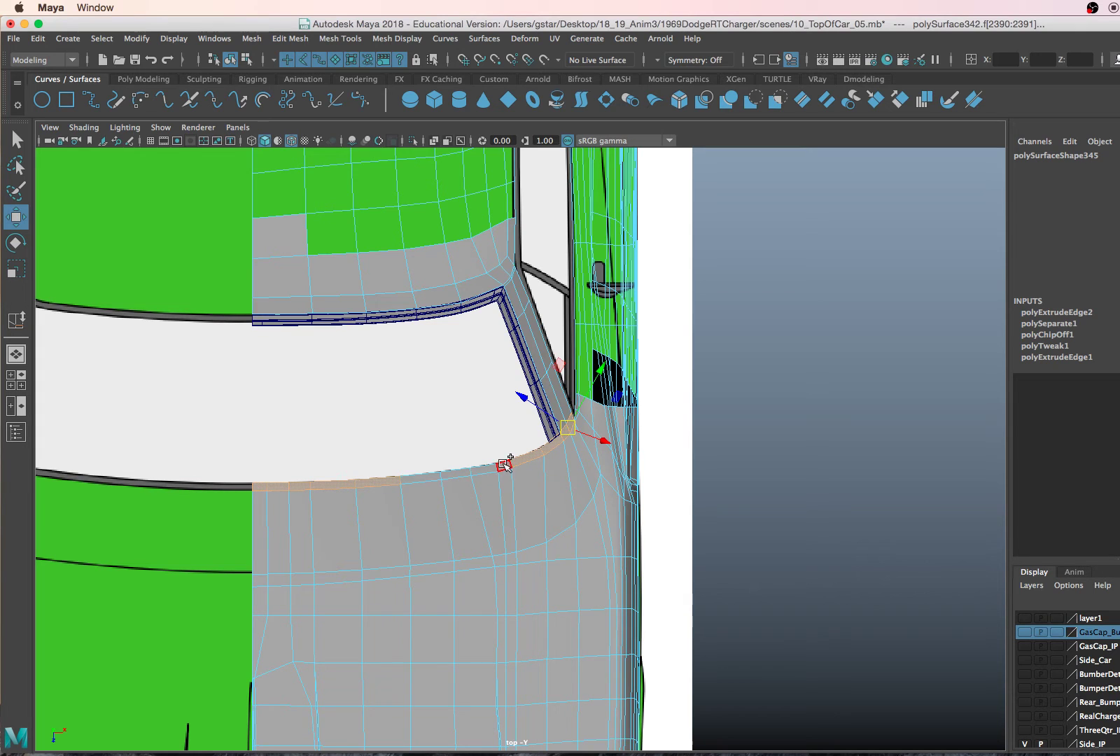
pyautogui.scroll(4, 560, 440)
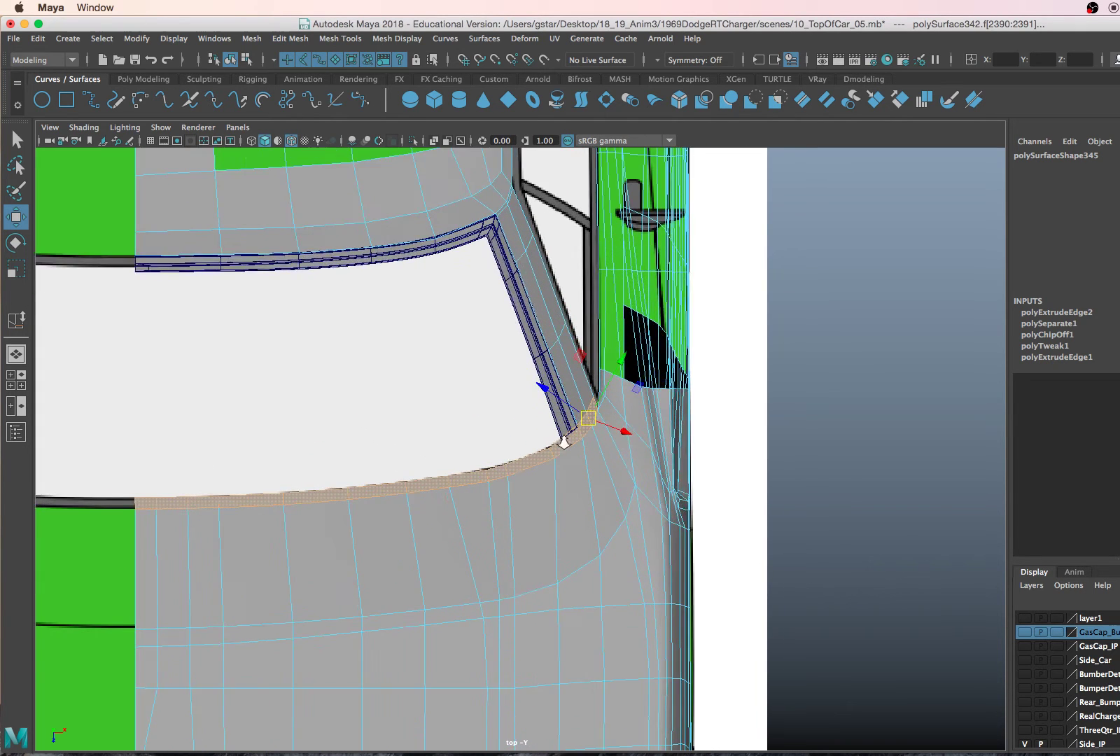
pyautogui.press('space')
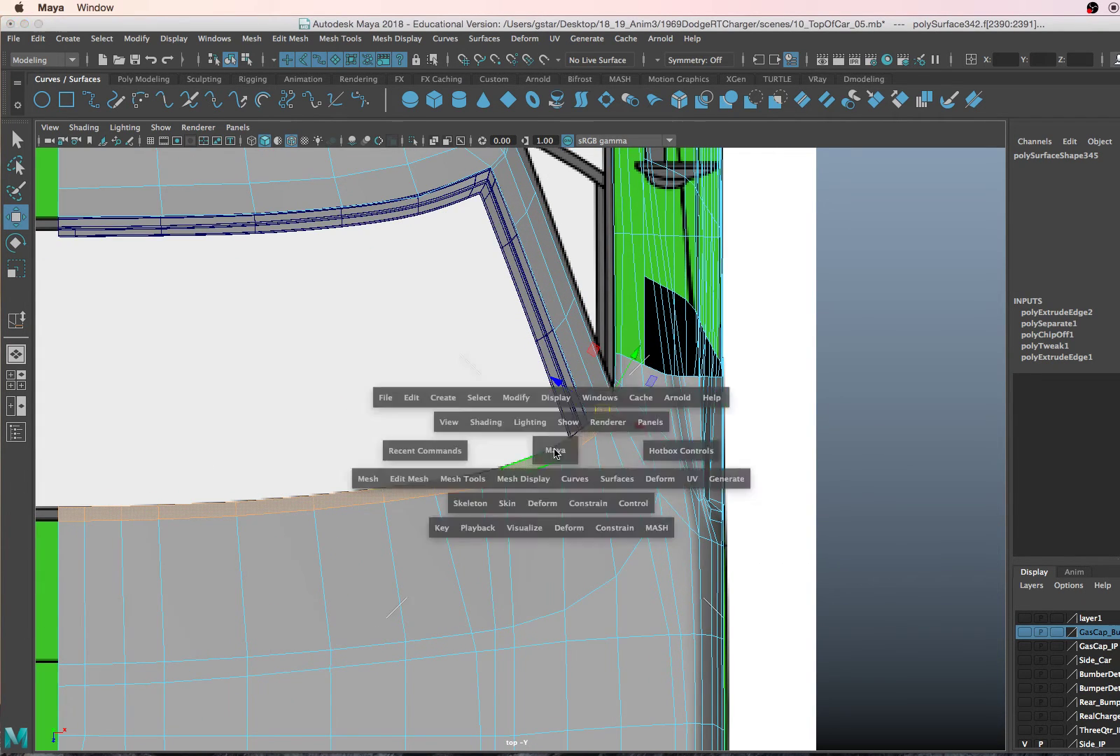
pyautogui.press('space')
pyautogui.keyDown('alt'); pyautogui.moveTo(597, 359); pyautogui.dragTo(512, 345); pyautogui.keyUp('alt')
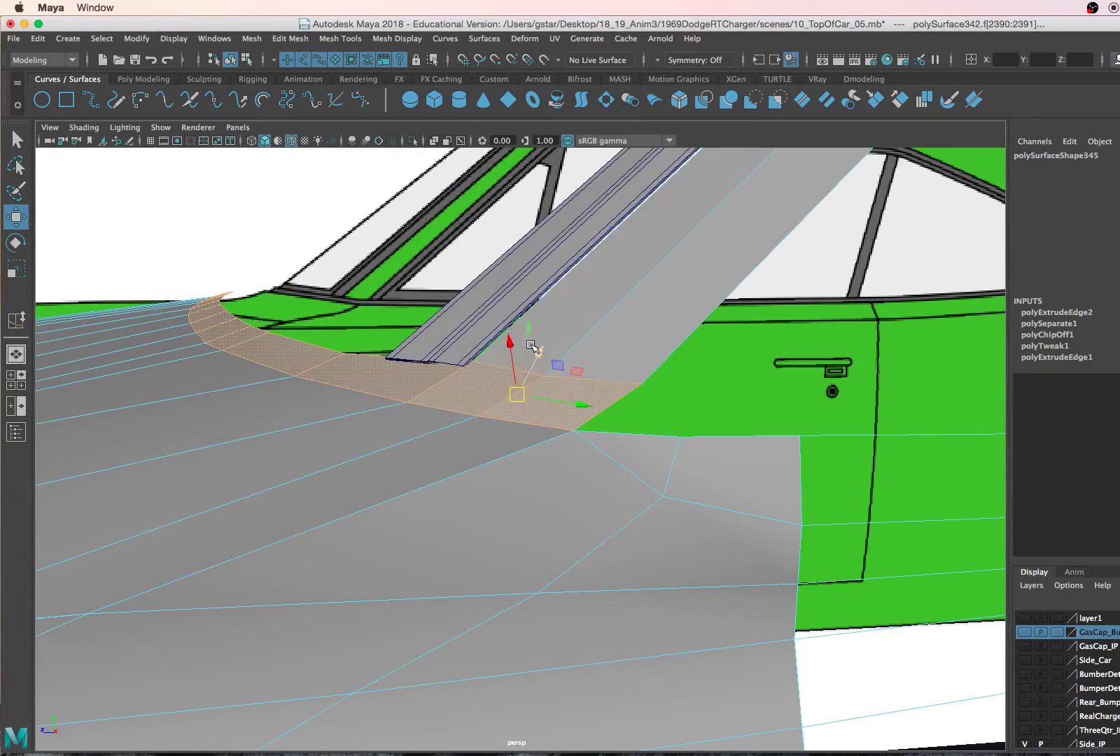
pyautogui.hotkey('ctrl', 'e')
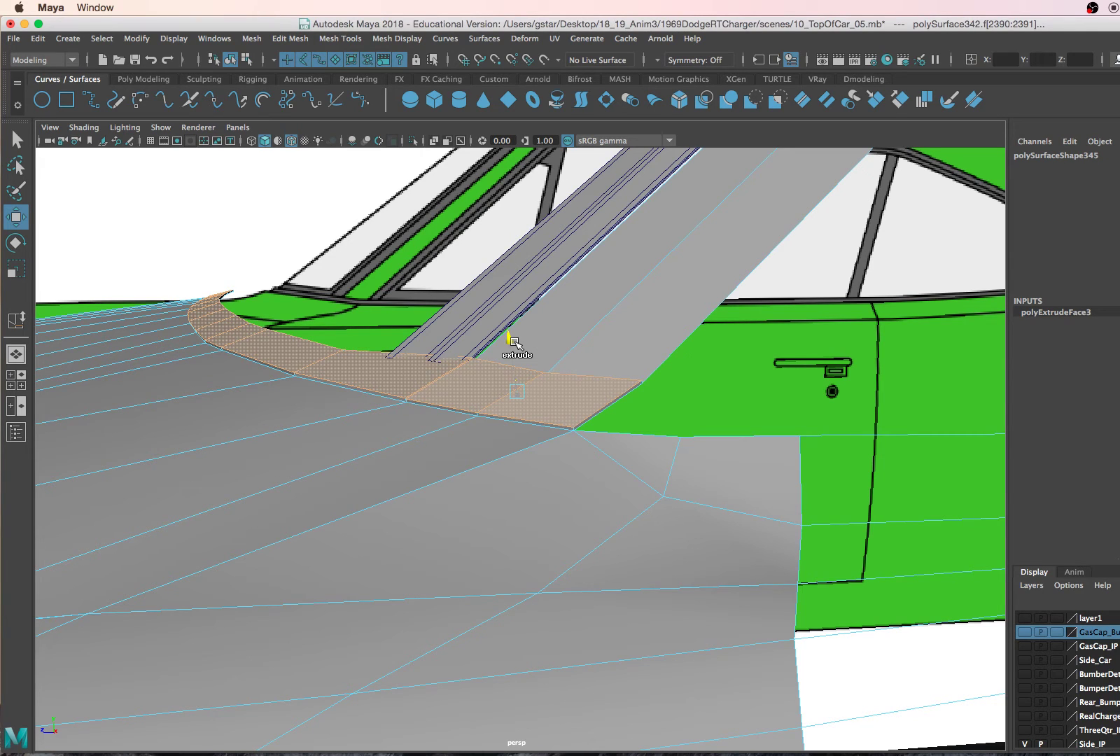
pyautogui.moveTo(516, 343); pyautogui.dragTo(516, 341)
pyautogui.press('w')
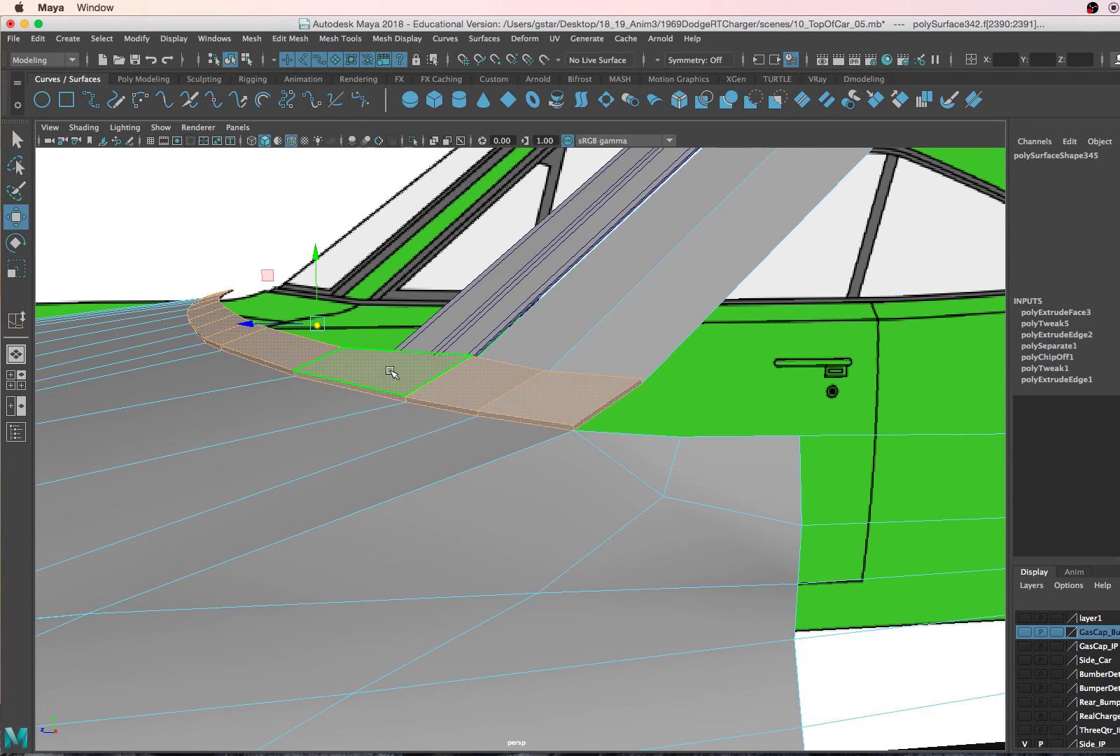
# - Extract the extruded windshield base faces from the body mesh as a separate piece and return to object mode
pyautogui.keyDown('alt'); pyautogui.moveTo(391, 371); pyautogui.dragTo(365, 226); pyautogui.keyUp('alt')
pyautogui.click(290, 38)
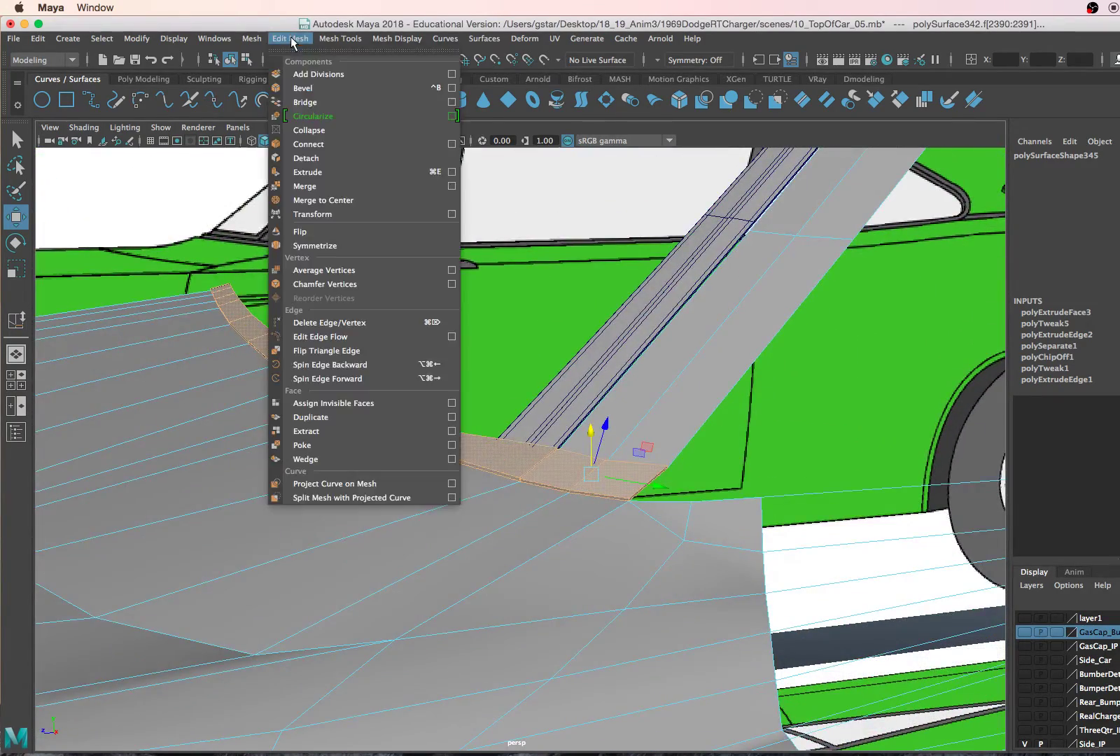
pyautogui.click(317, 434)
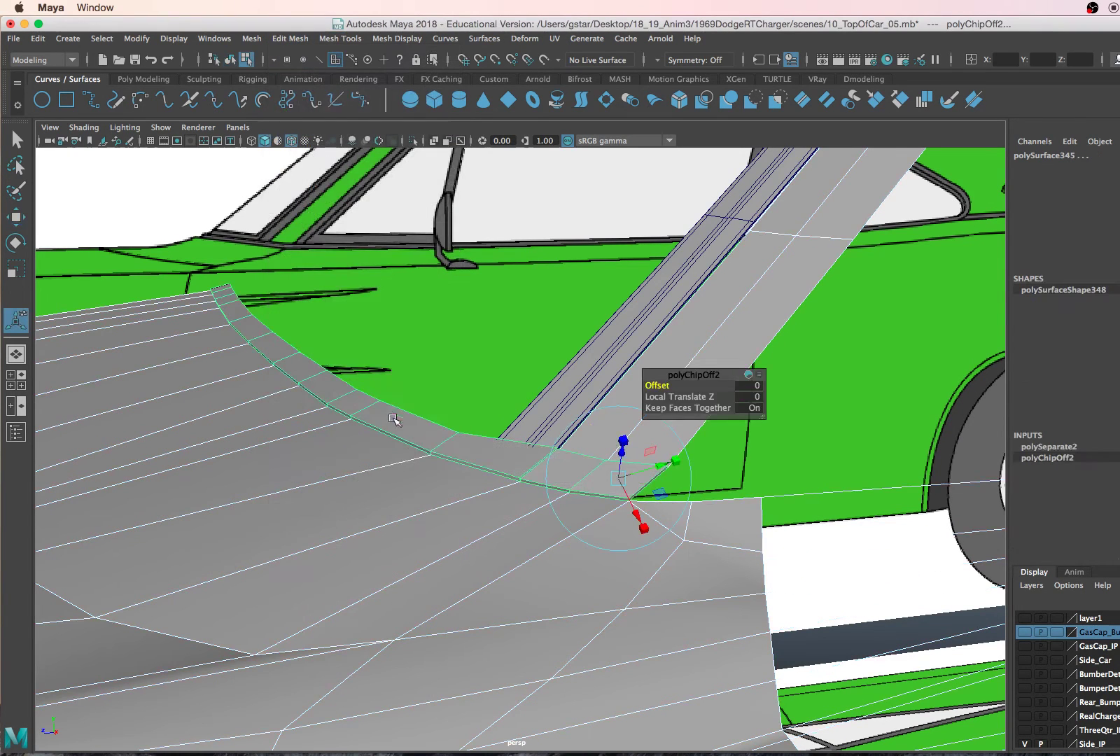
pyautogui.moveTo(372, 413); pyautogui.dragTo(430, 331, button='right')
pyautogui.scroll(-3, 279, 339)
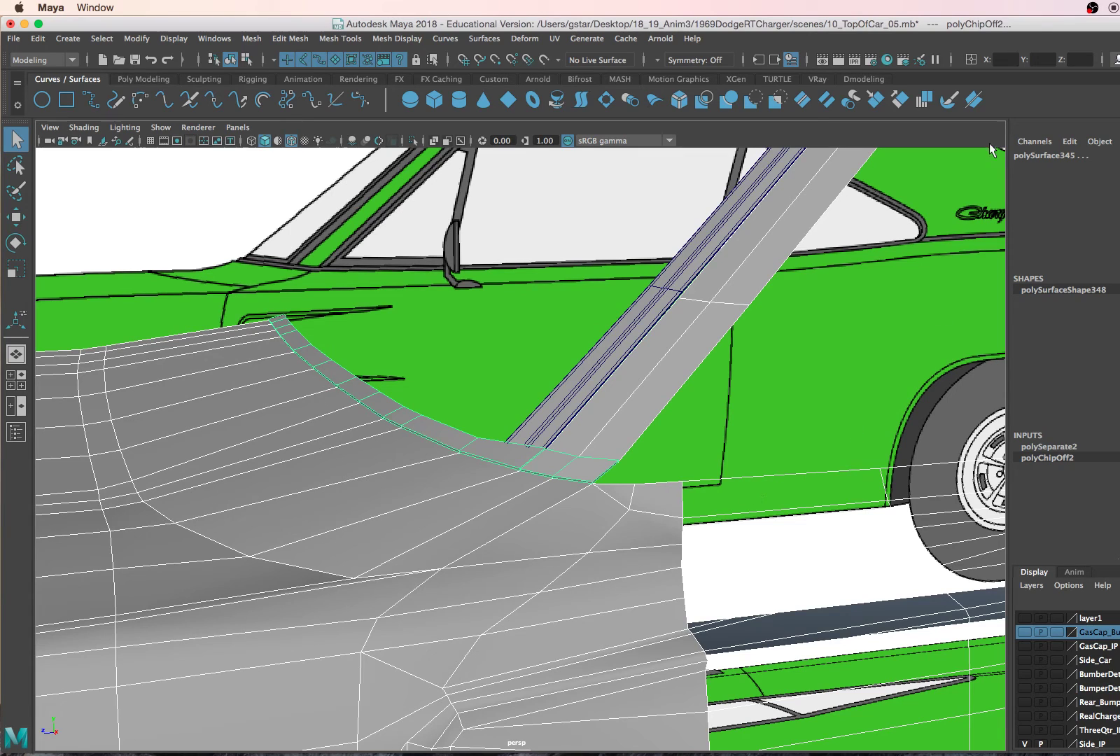
pyautogui.click(1114, 8)
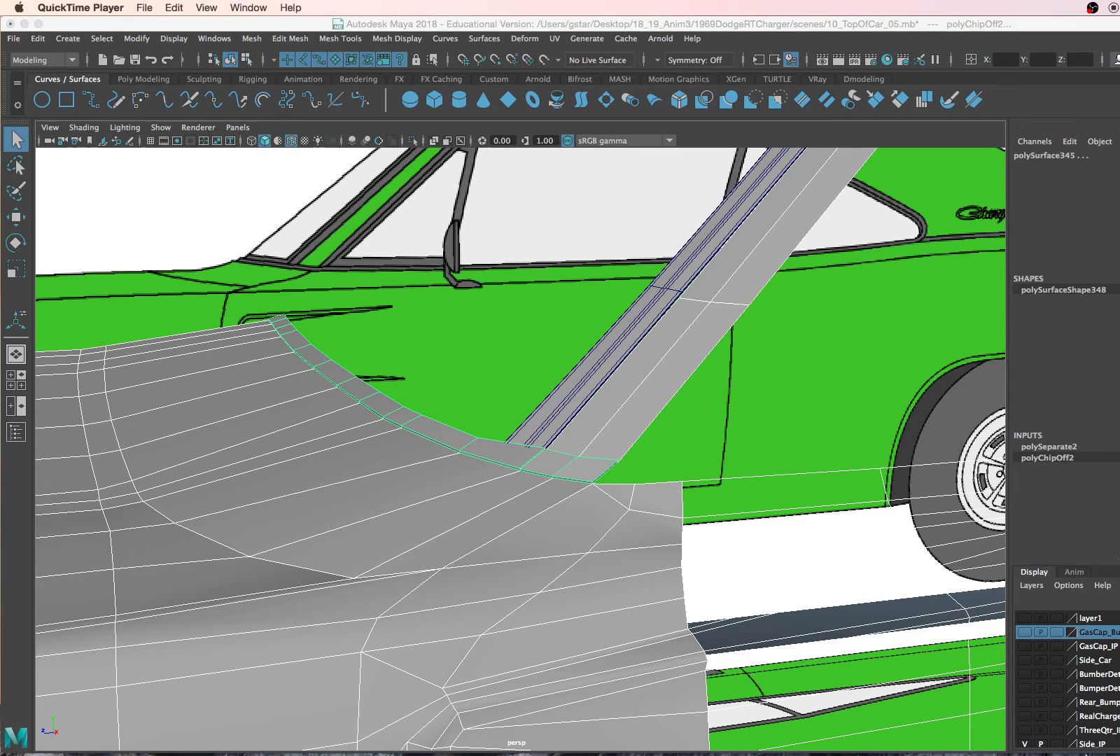